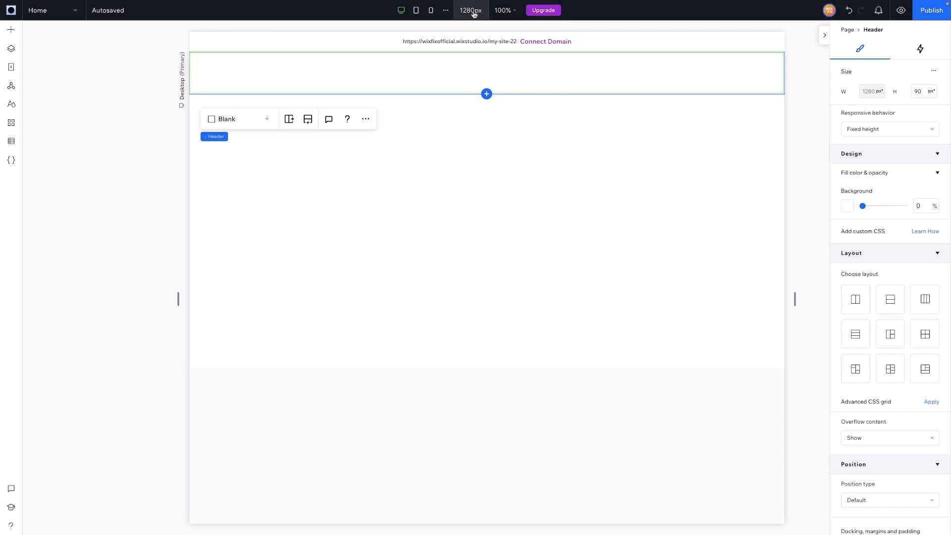
# Step: Set the desktop breakpoint's editing size to 1440 px
pyautogui.click(471, 10)
pyautogui.click(504, 94)
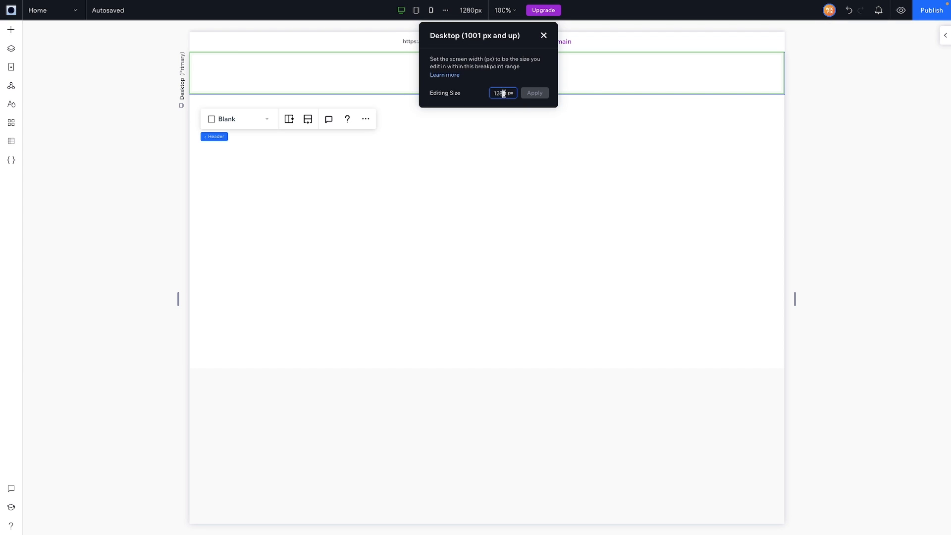
pyautogui.write('1440')
pyautogui.press('Return')
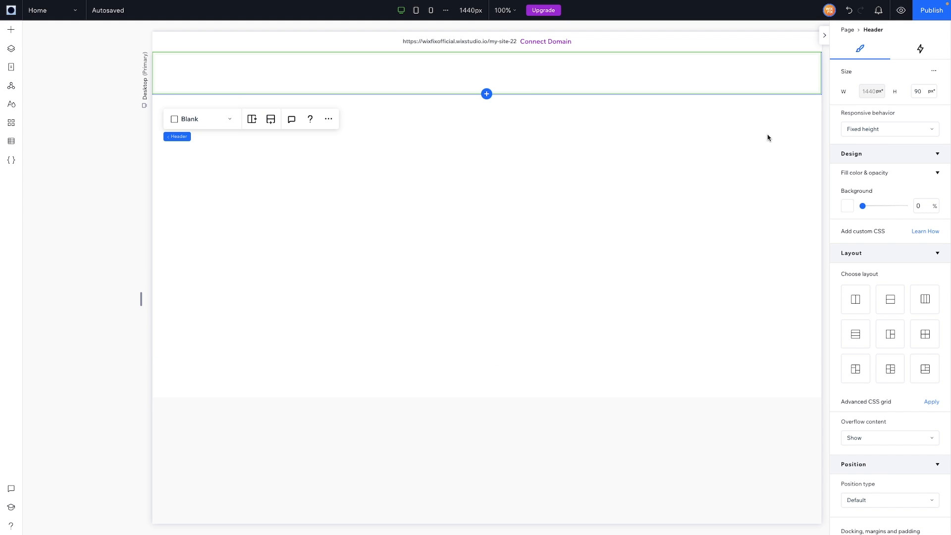
# Step: Fill the header background with the black theme color (#000000)
pyautogui.click(848, 206)
pyautogui.click(931, 264)
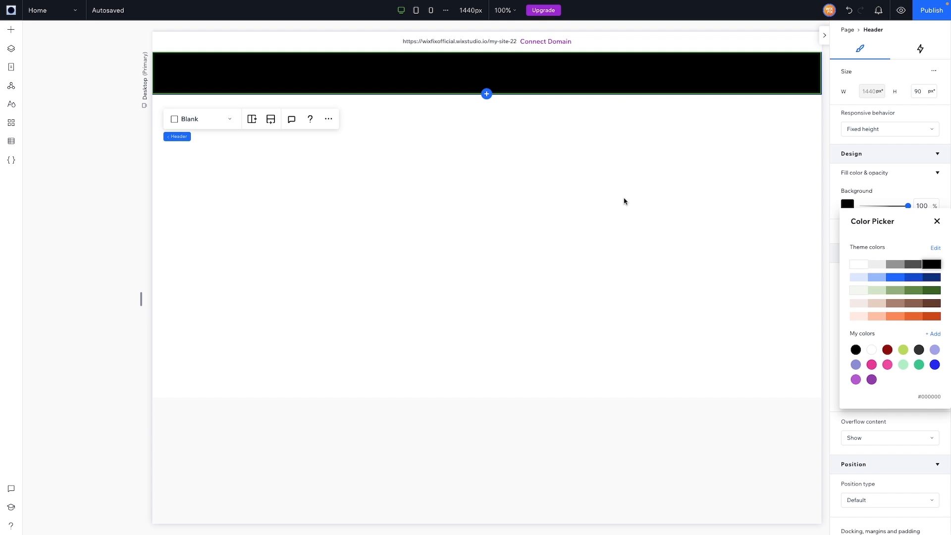
pyautogui.press('Escape')
pyautogui.click(624, 201)
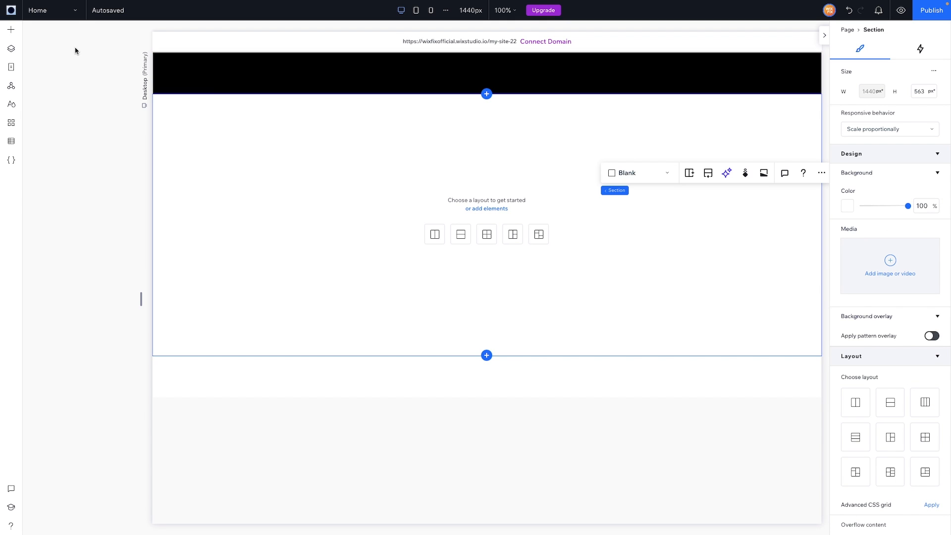
# Step: Add the Asset 6.svg logo from the uploaded site files to the page header
pyautogui.click(11, 33)
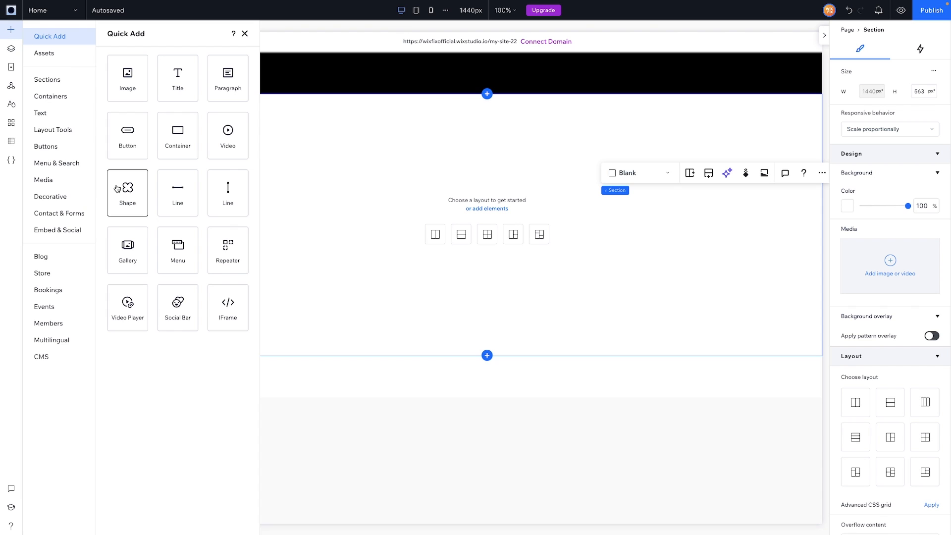
pyautogui.click(44, 181)
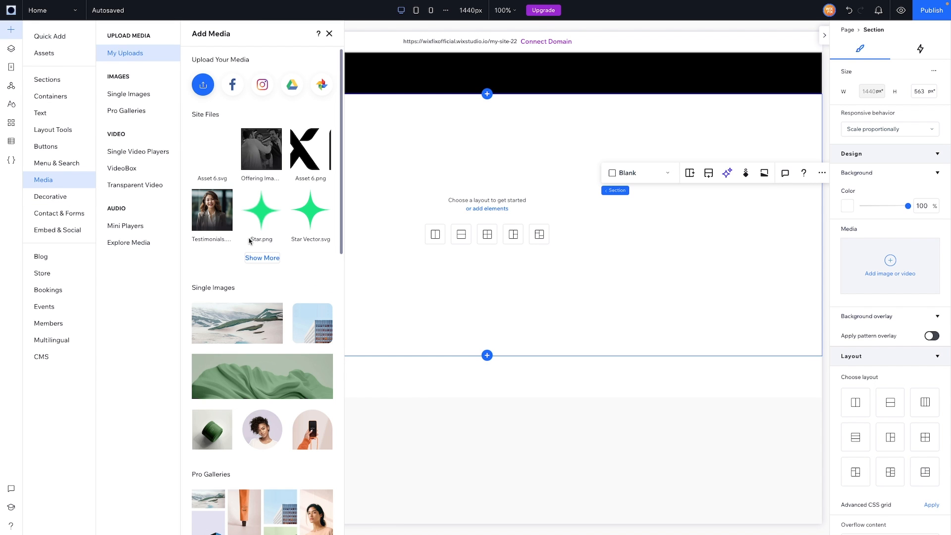
pyautogui.moveTo(213, 158); pyautogui.dragTo(454, 208)
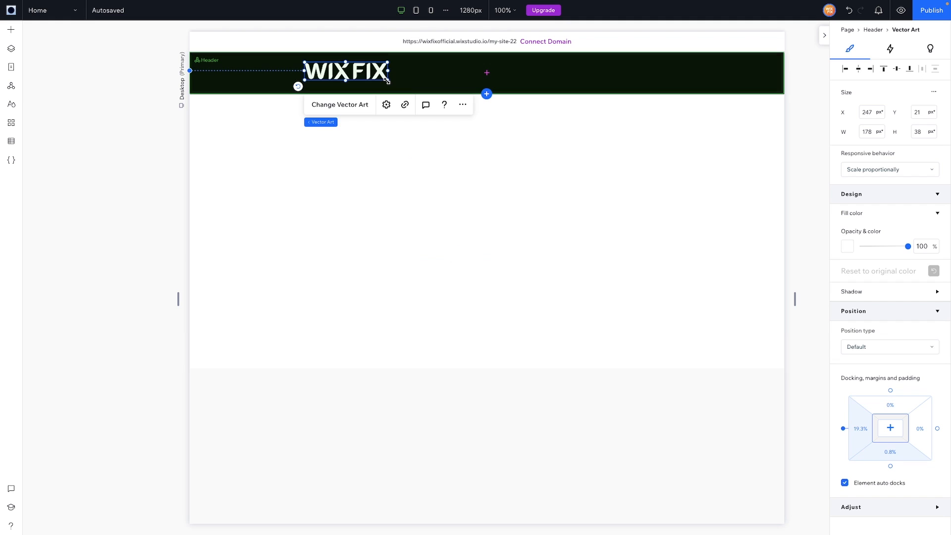
# Step: Shrink the logo to about 163 by 35 px and place it vertically centered near the header's left end
pyautogui.moveTo(387, 80); pyautogui.dragTo(373, 78)
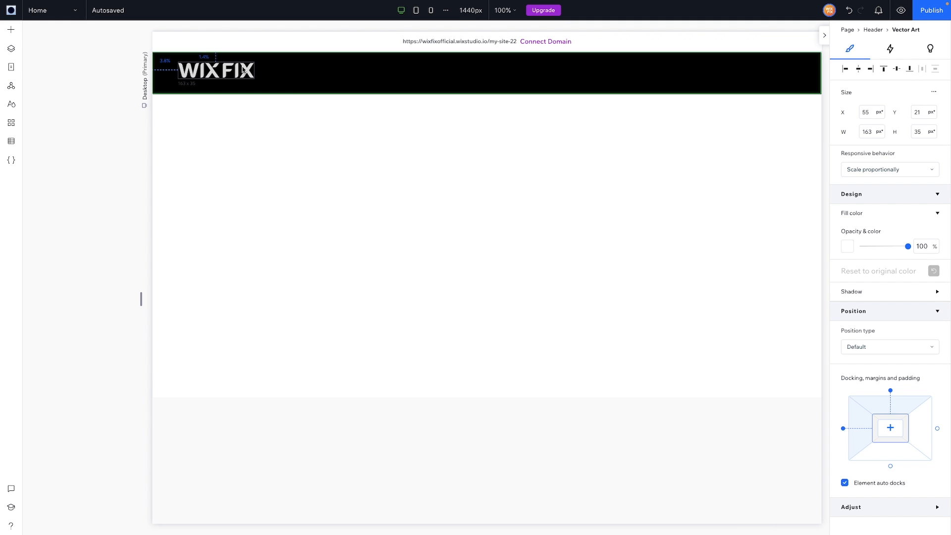
pyautogui.moveTo(242, 73); pyautogui.dragTo(247, 72)
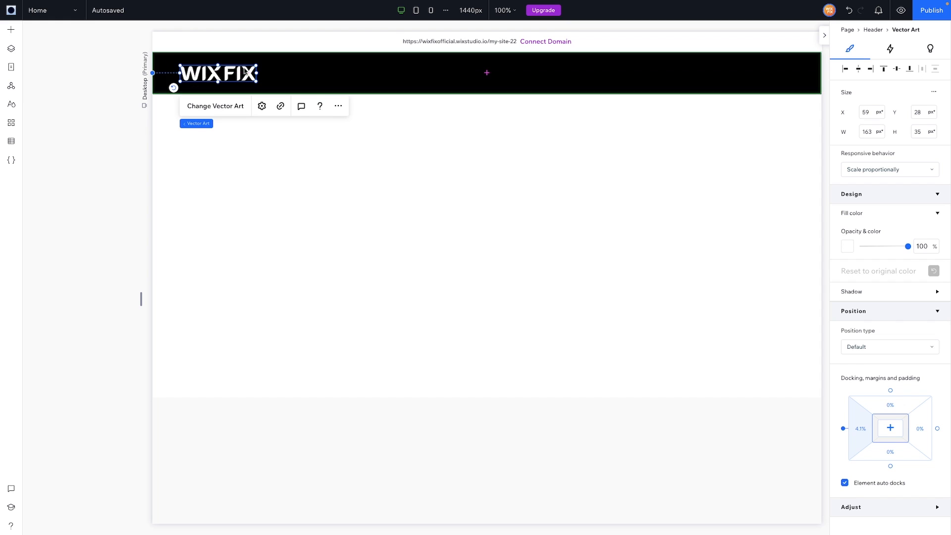
pyautogui.hscroll(1, 331, 76)
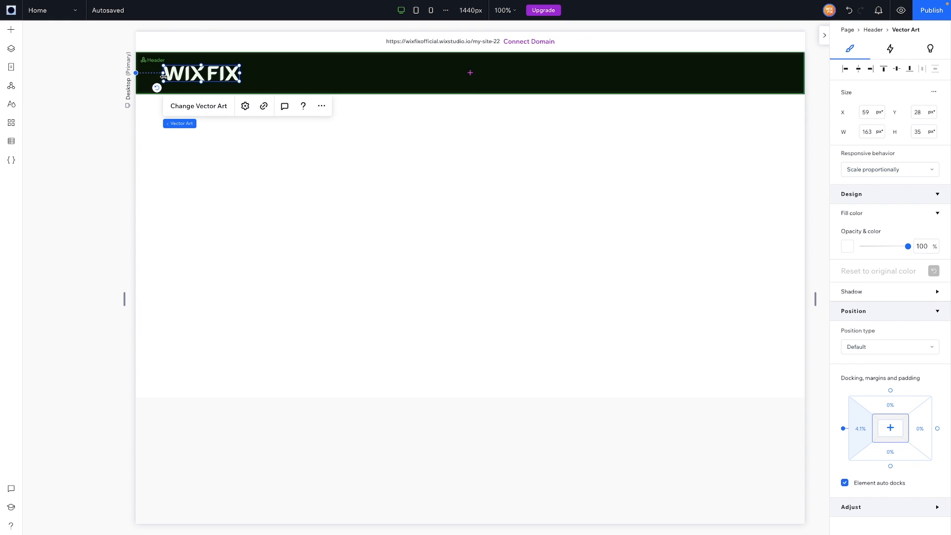
# Step: Add a Paragraph 1 text element to the blank section reading "Call Us:" followed by the phone number, and right-align it
pyautogui.click(11, 32)
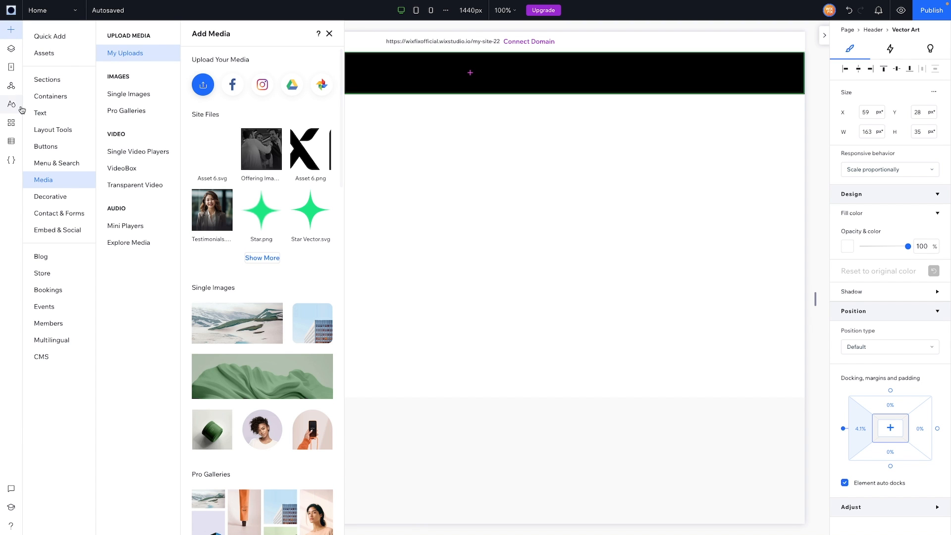
pyautogui.click(43, 113)
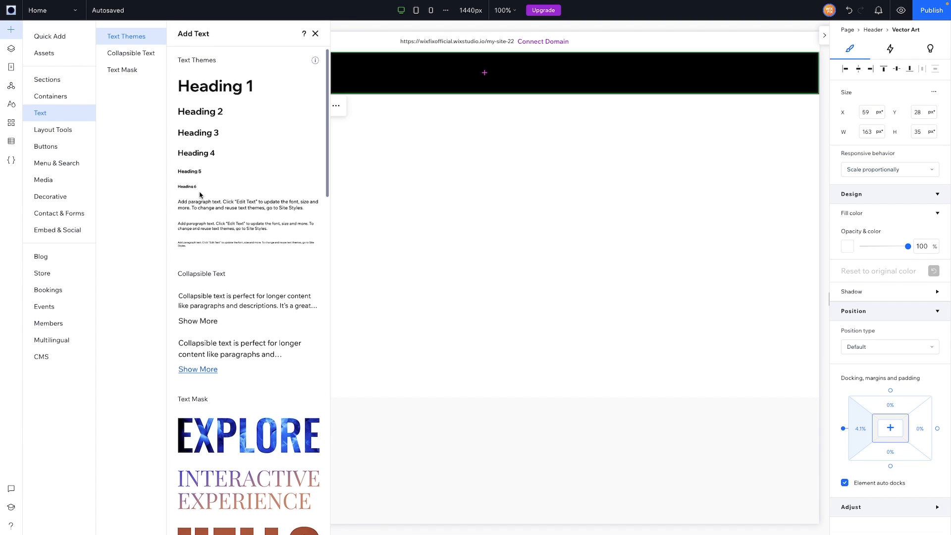
pyautogui.moveTo(206, 207); pyautogui.dragTo(497, 159)
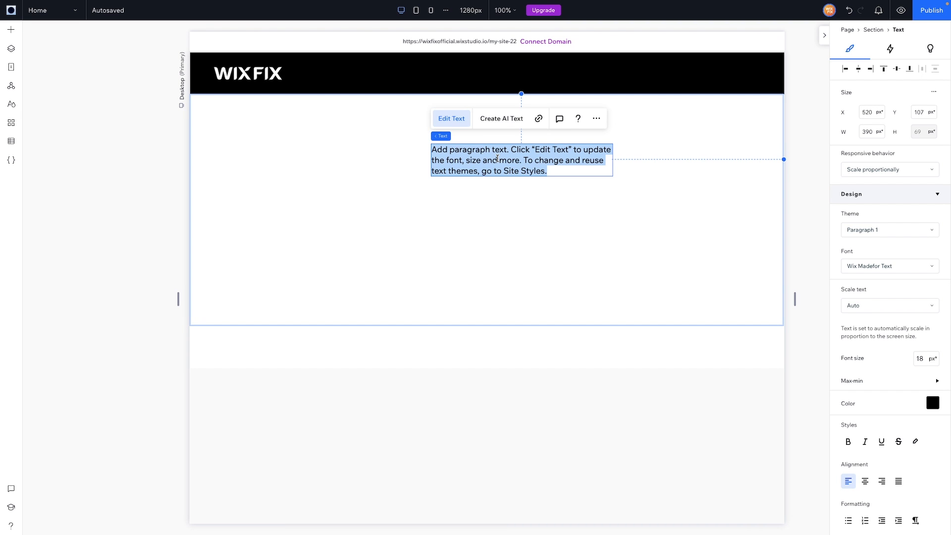
pyautogui.write('Call')
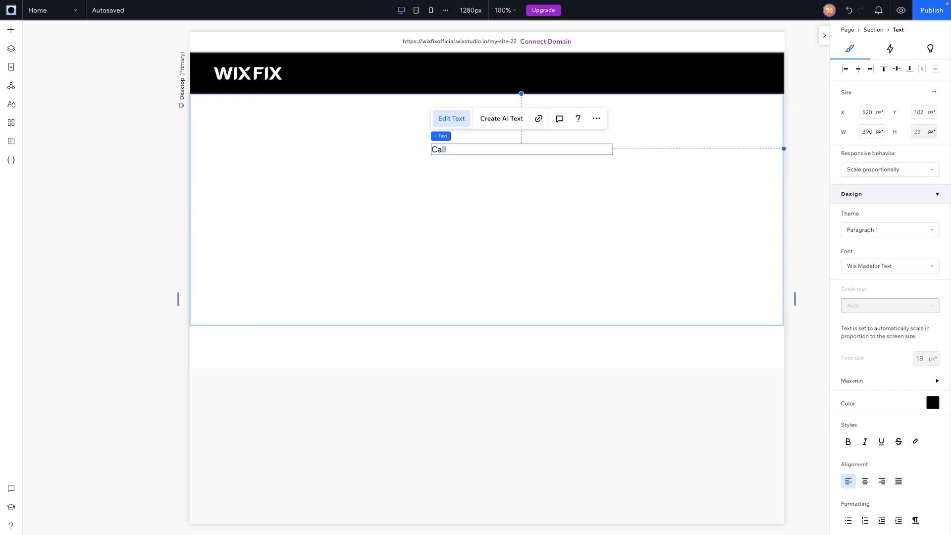
pyautogui.write(' Us: (123) 456 - 7890')
pyautogui.click(881, 481)
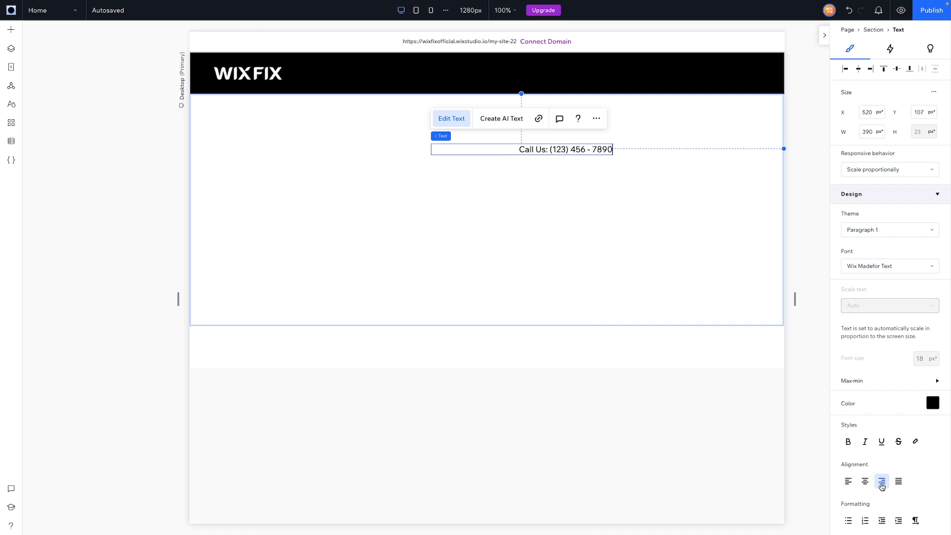
# Step: Color the whole contact line white using the theme colors
pyautogui.tripleClick(552, 150)
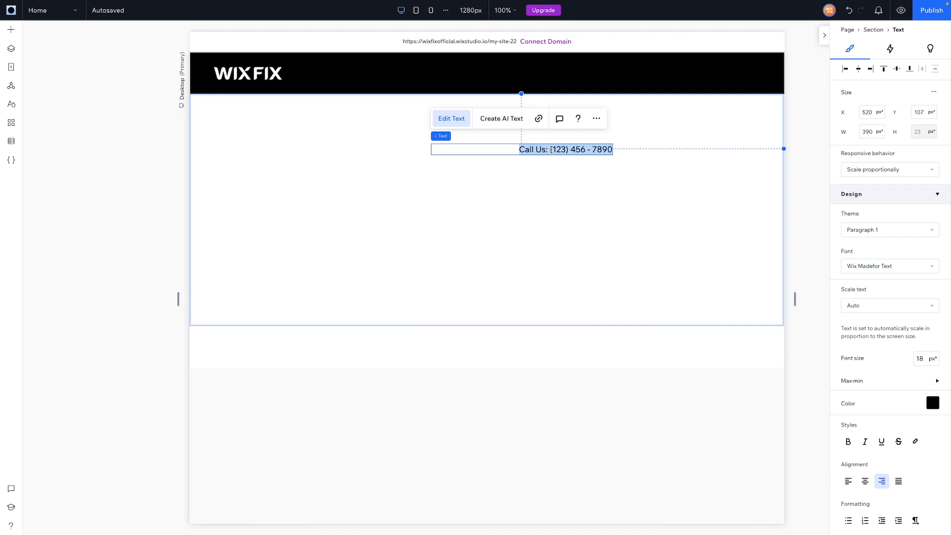
pyautogui.click(933, 403)
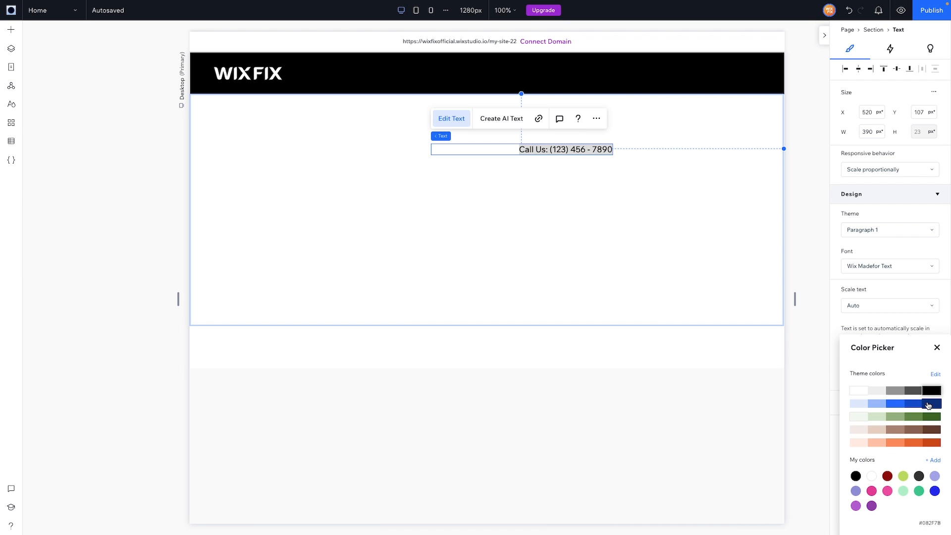
pyautogui.click(858, 391)
pyautogui.click(539, 153)
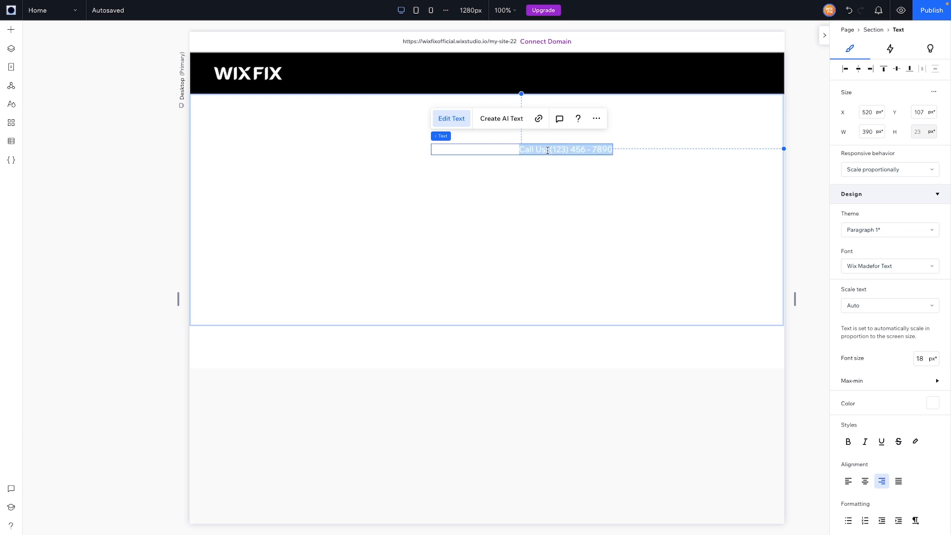
# Step: Color only the words "Call Us:" with the theme's middle blue action color, #1A6AFF
pyautogui.click(548, 150)
pyautogui.moveTo(549, 150); pyautogui.dragTo(506, 147)
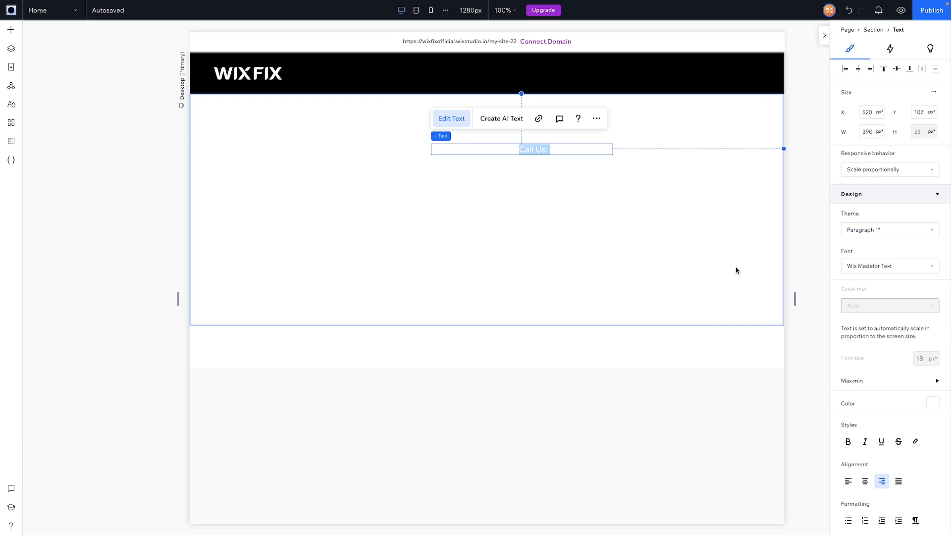
pyautogui.click(936, 402)
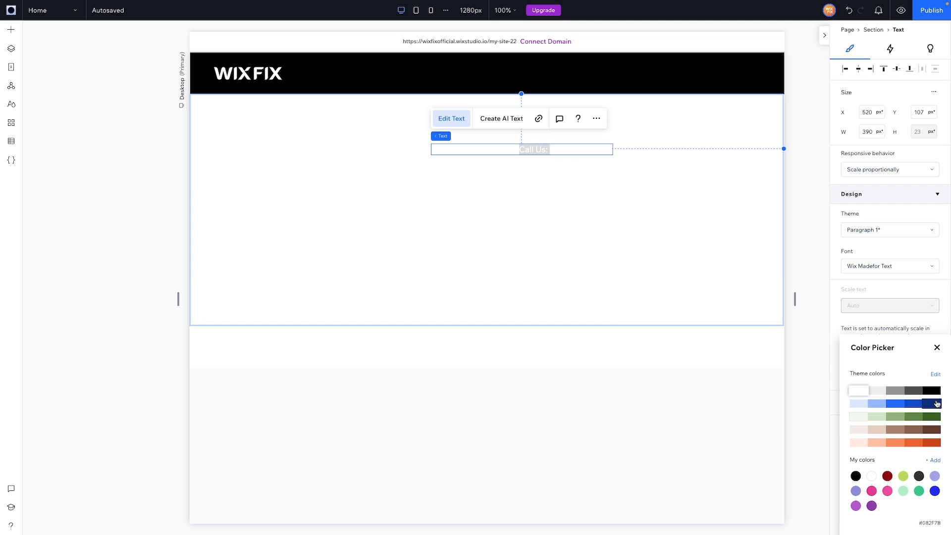
pyautogui.click(580, 216)
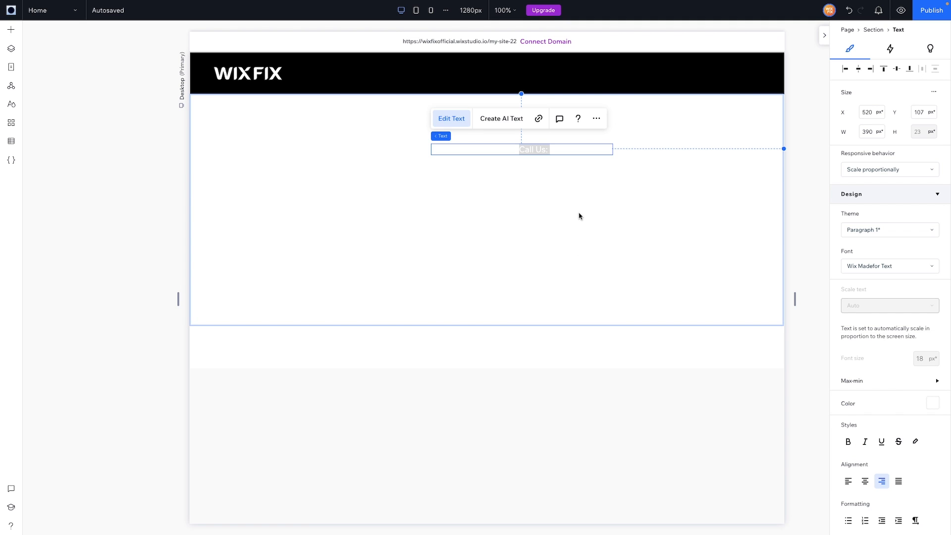
pyautogui.click(933, 404)
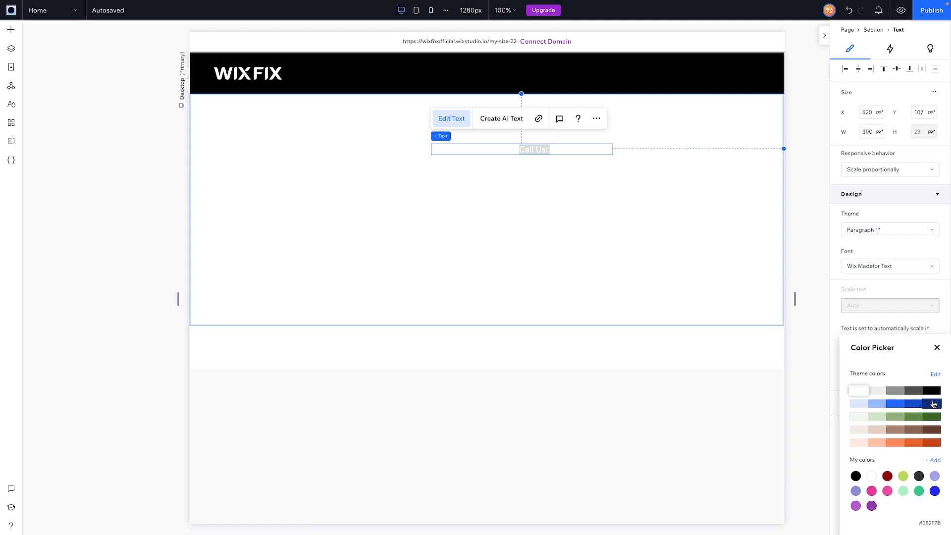
pyautogui.click(894, 405)
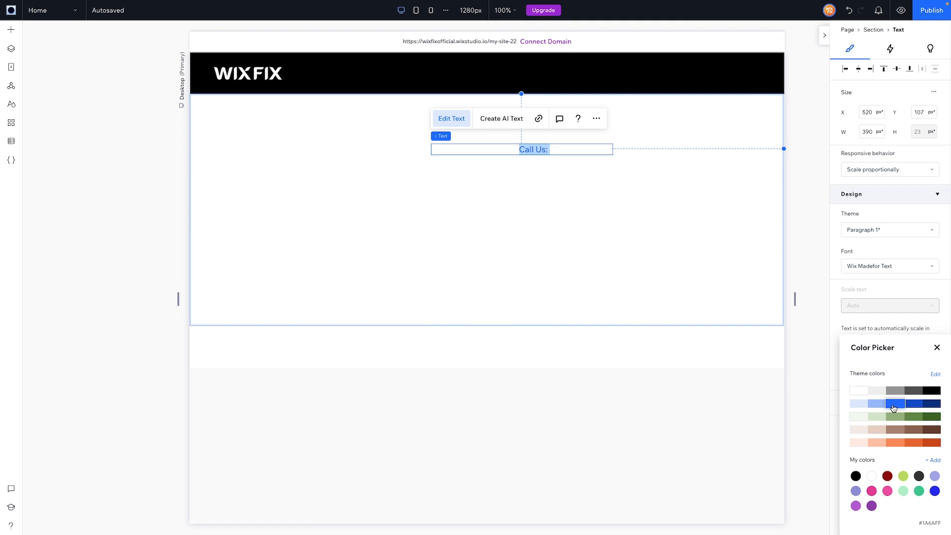
pyautogui.click(423, 200)
pyautogui.click(468, 193)
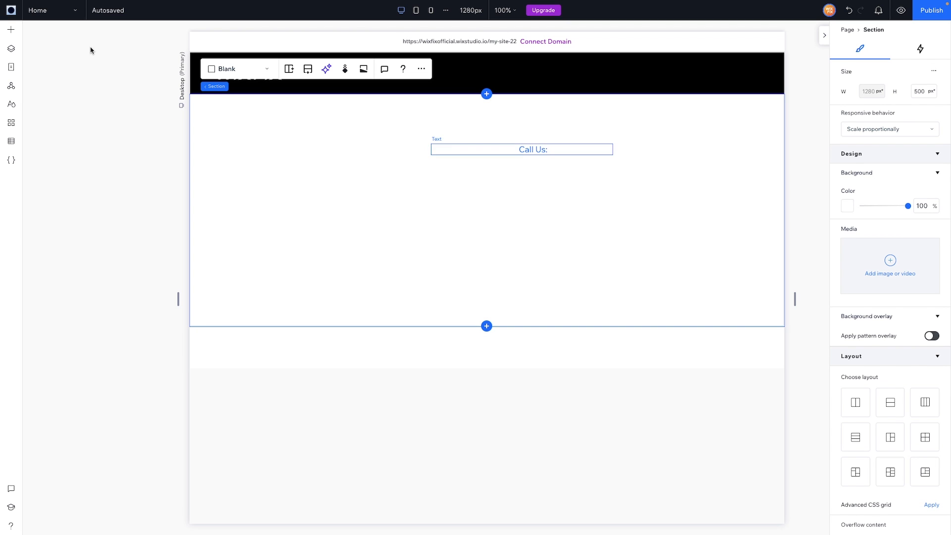
# Step: Change the base action color in the site color styles to #10E981 and apply it
pyautogui.click(12, 88)
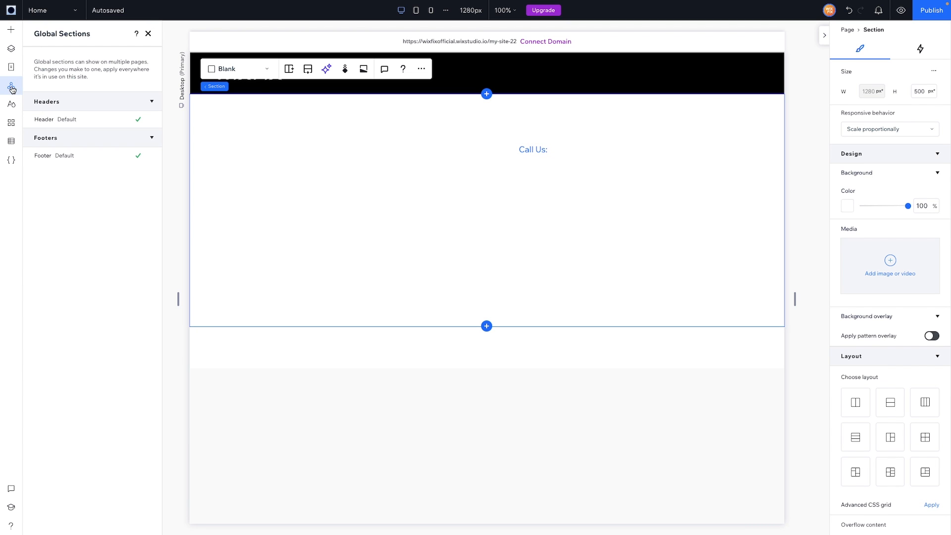
pyautogui.click(12, 105)
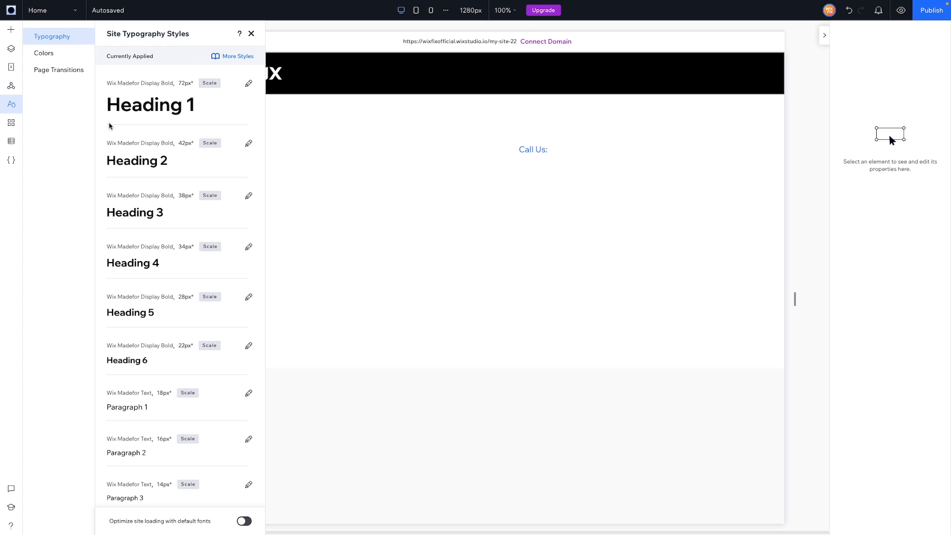
pyautogui.click(65, 54)
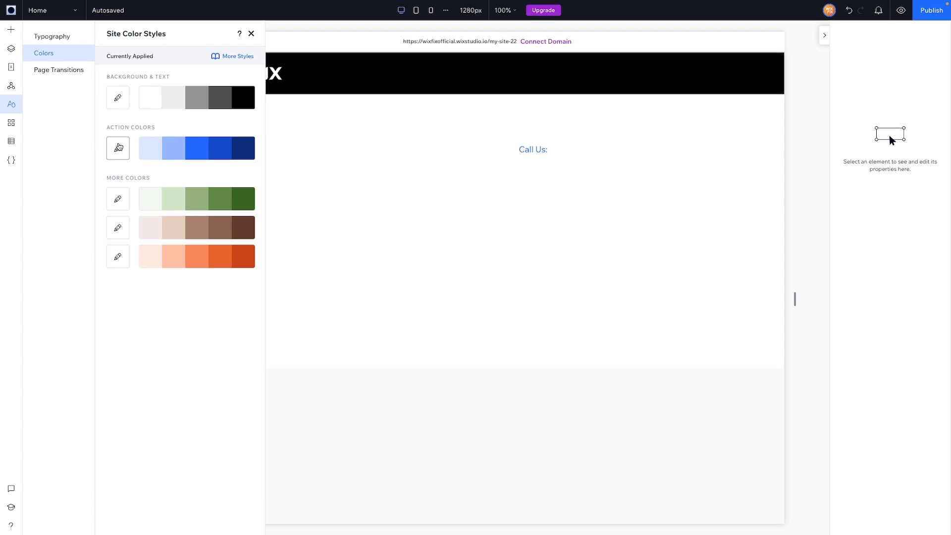
pyautogui.click(119, 147)
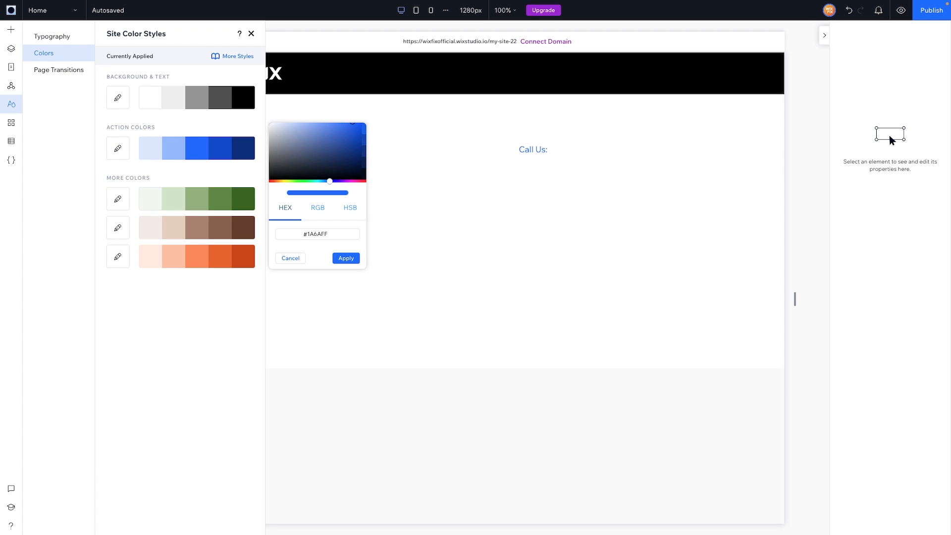
pyautogui.doubleClick(325, 233)
pyautogui.write('10E981')
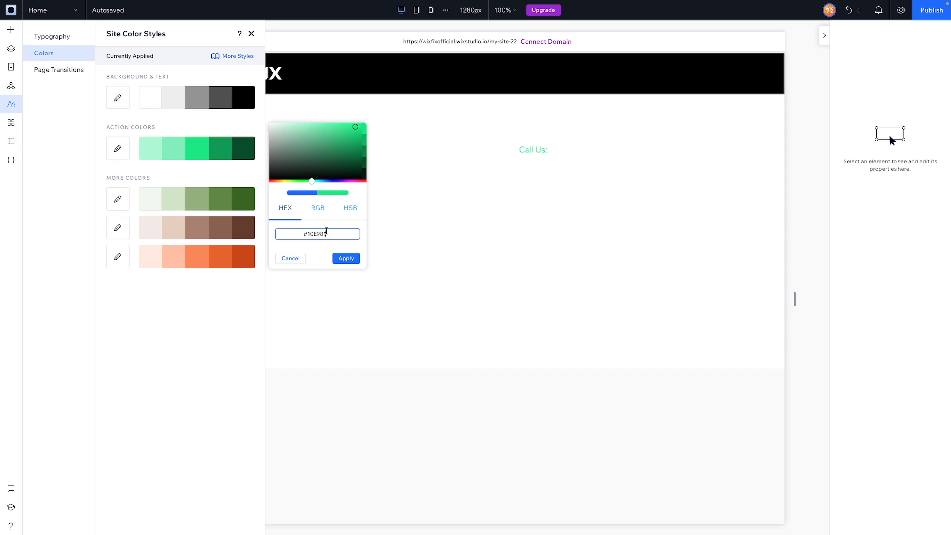
pyautogui.click(346, 258)
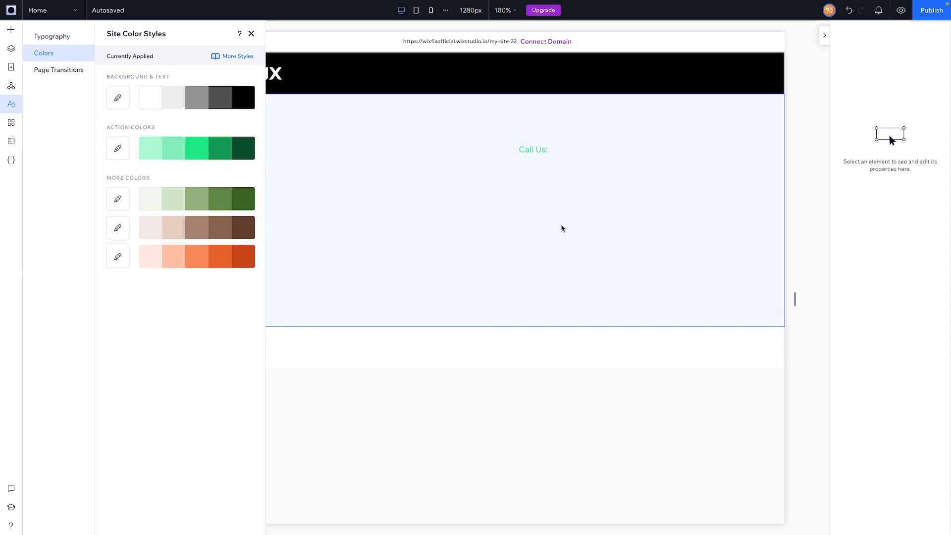
pyautogui.click(562, 227)
# Step: Move the contact text into the header near its right end, vertically centered, and set its right margin to 4%
pyautogui.click(540, 151)
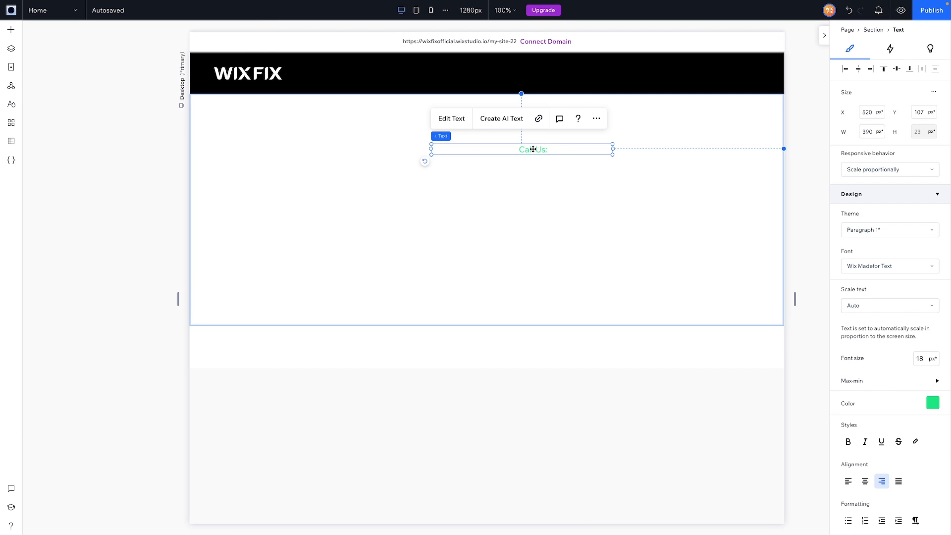
pyautogui.moveTo(542, 142); pyautogui.dragTo(678, 74)
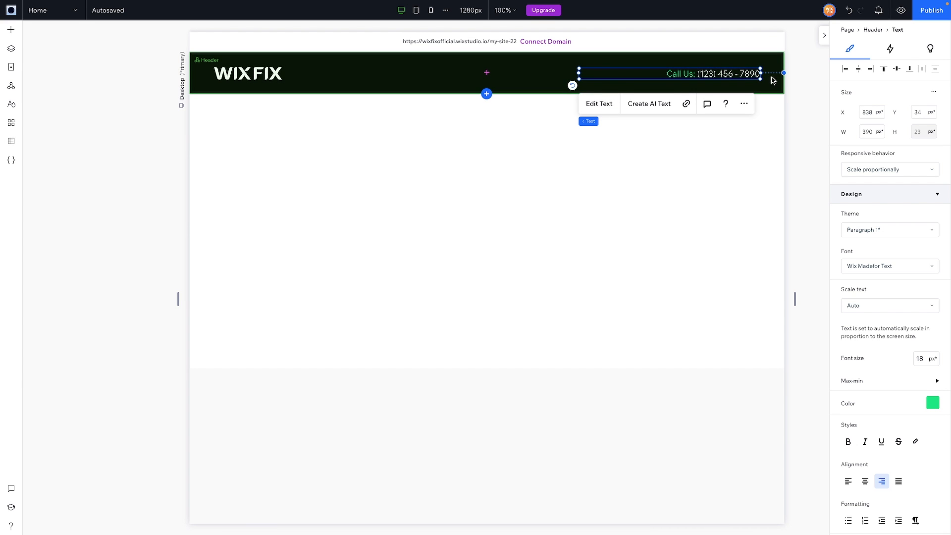
pyautogui.scroll(-5, 913, 292)
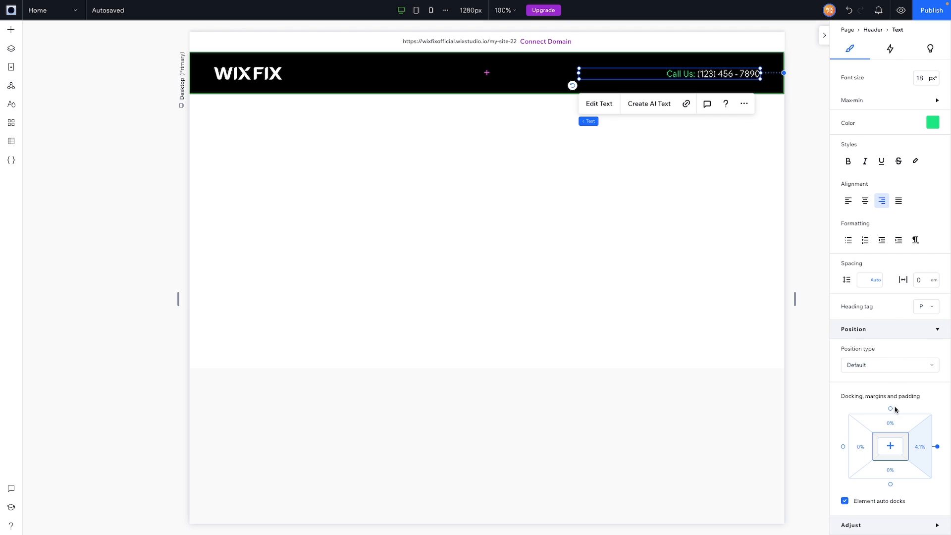
pyautogui.click(919, 450)
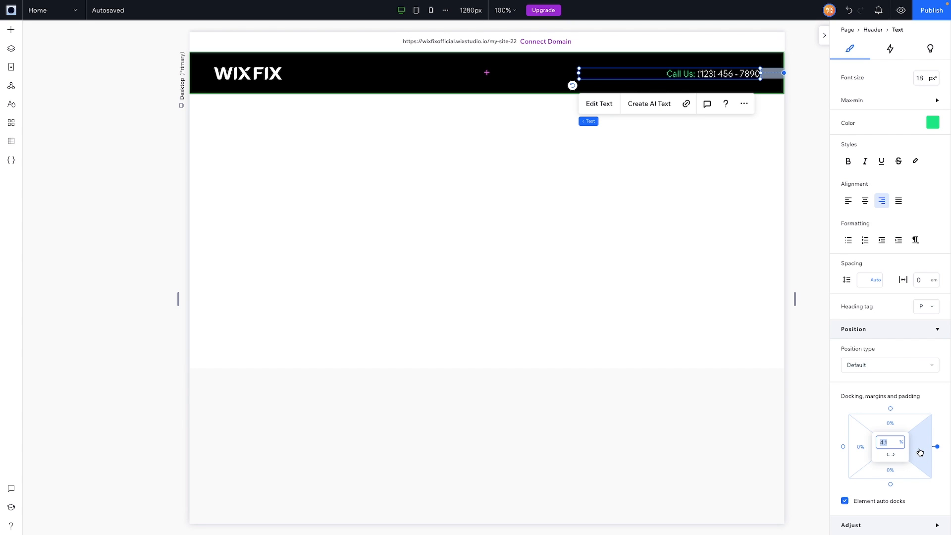
pyautogui.write('4')
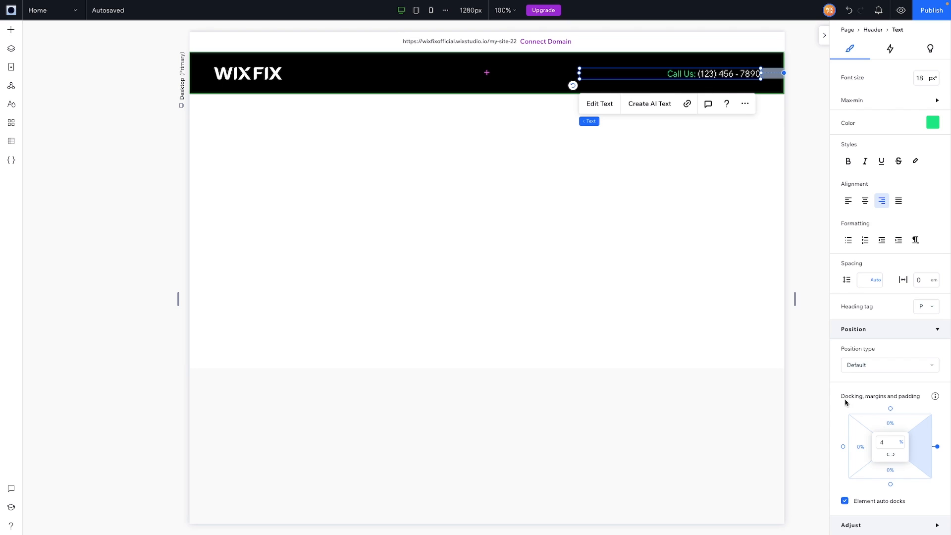
# Step: Apply the contact text's 4% right margin
pyautogui.press('Return')
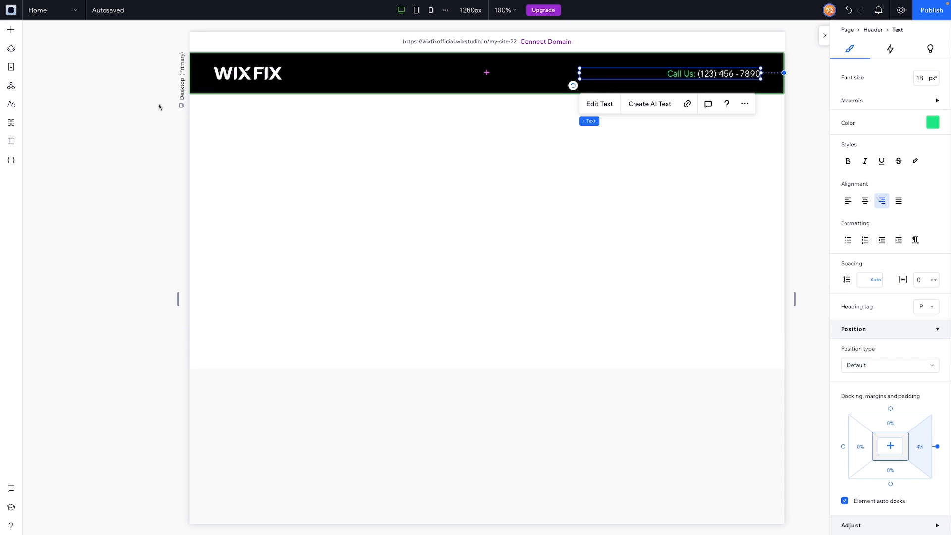
# Step: Add a new site page named About
pyautogui.click(11, 67)
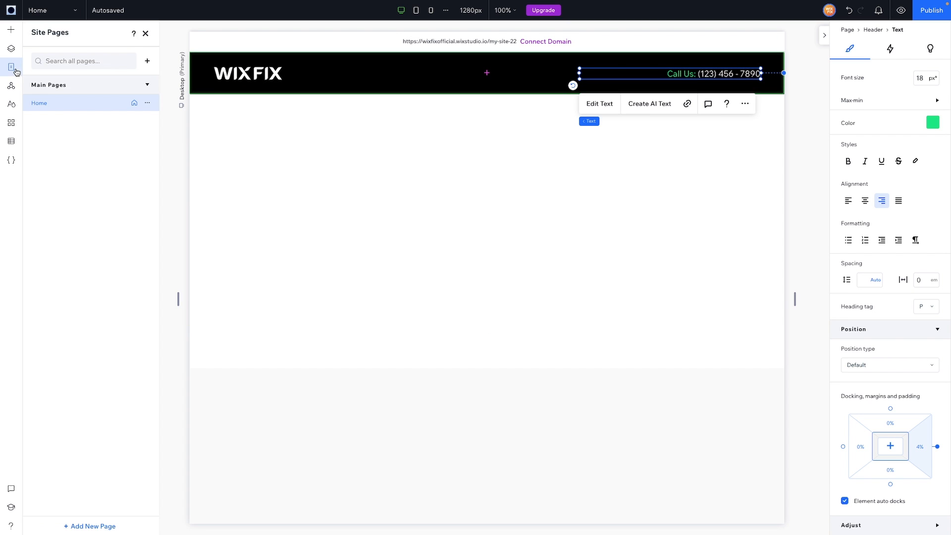
pyautogui.click(151, 62)
pyautogui.click(179, 100)
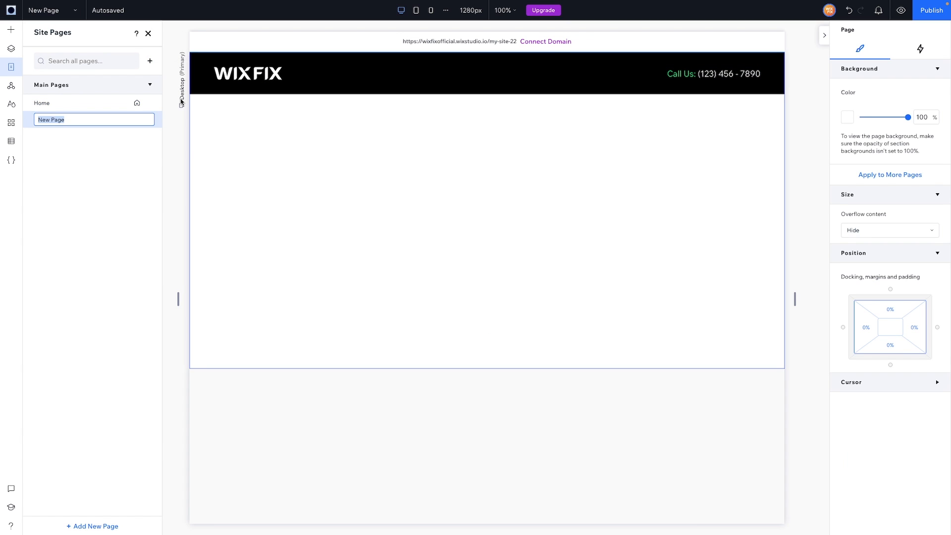
pyautogui.write('About')
pyautogui.press('Return')
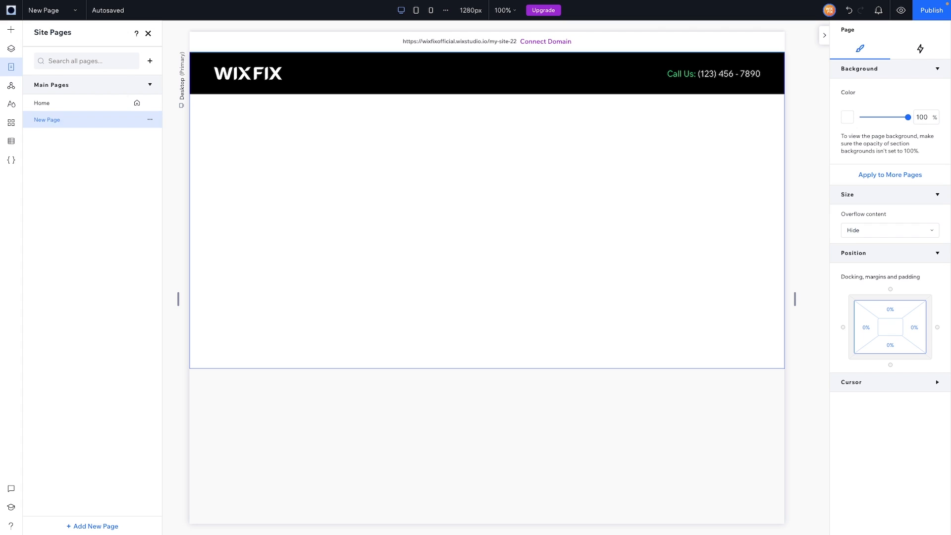
# Step: Add two more site pages named Services and Projects
pyautogui.click(150, 61)
pyautogui.write('Serv')
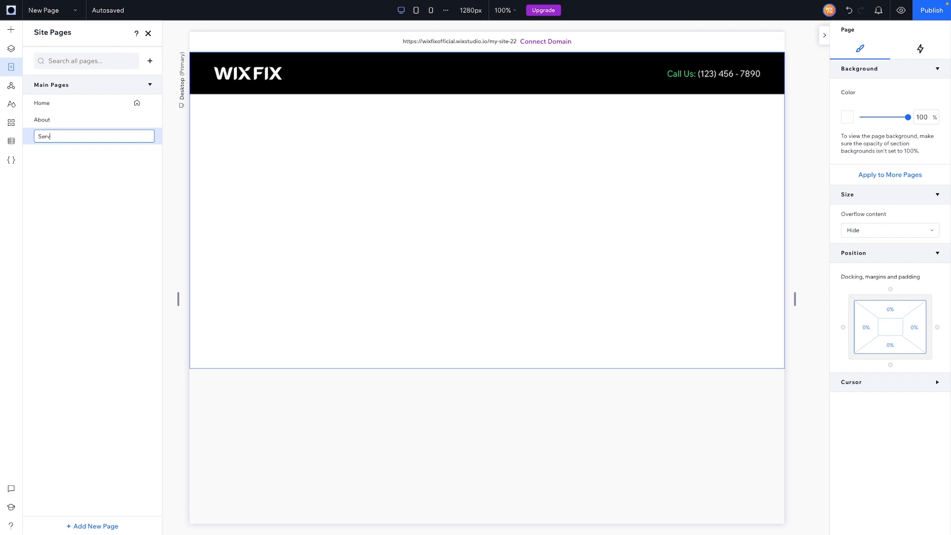
pyautogui.write('ices')
pyautogui.press('Return')
pyautogui.click(151, 60)
pyautogui.write('Projects')
pyautogui.press('Return')
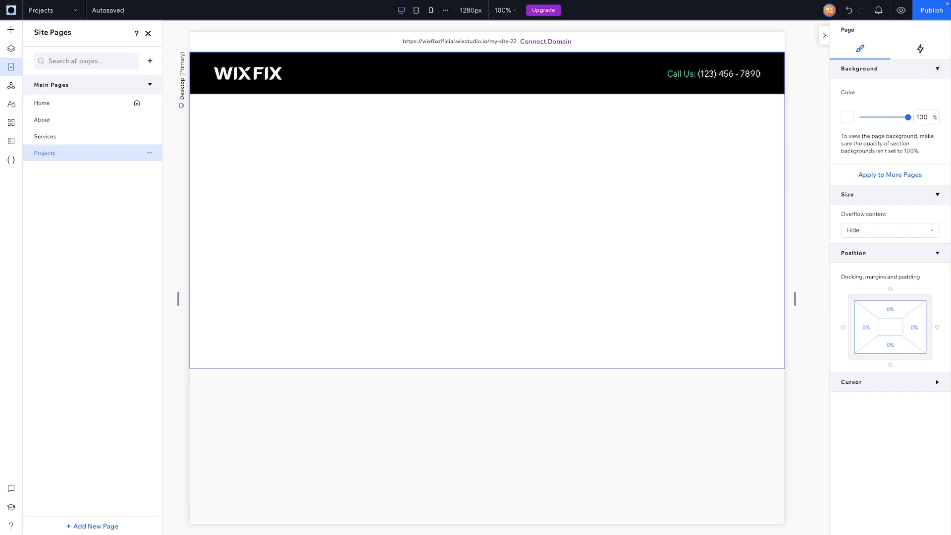
pyautogui.click(149, 34)
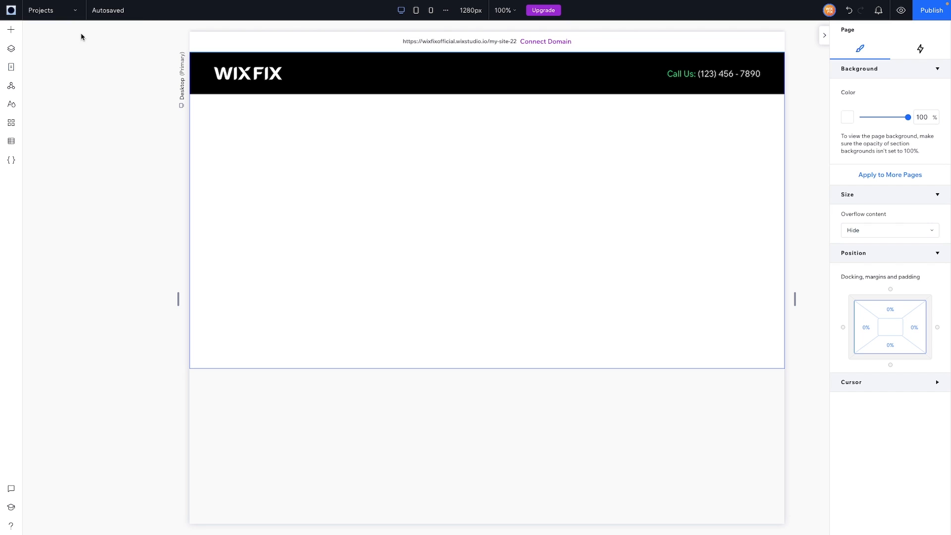
# Step: Add the first horizontal menu style to the header between the logo and the contact text
pyautogui.click(10, 31)
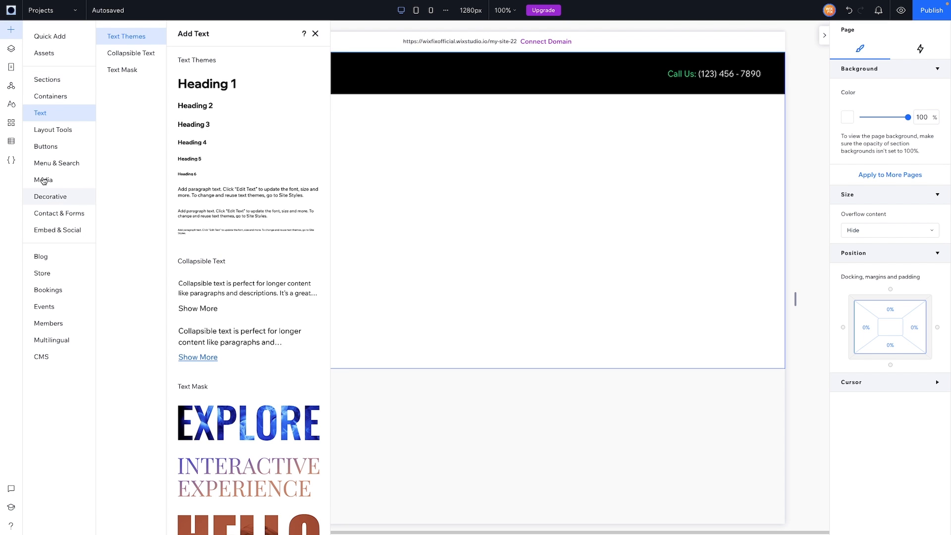
pyautogui.click(44, 180)
pyautogui.click(47, 163)
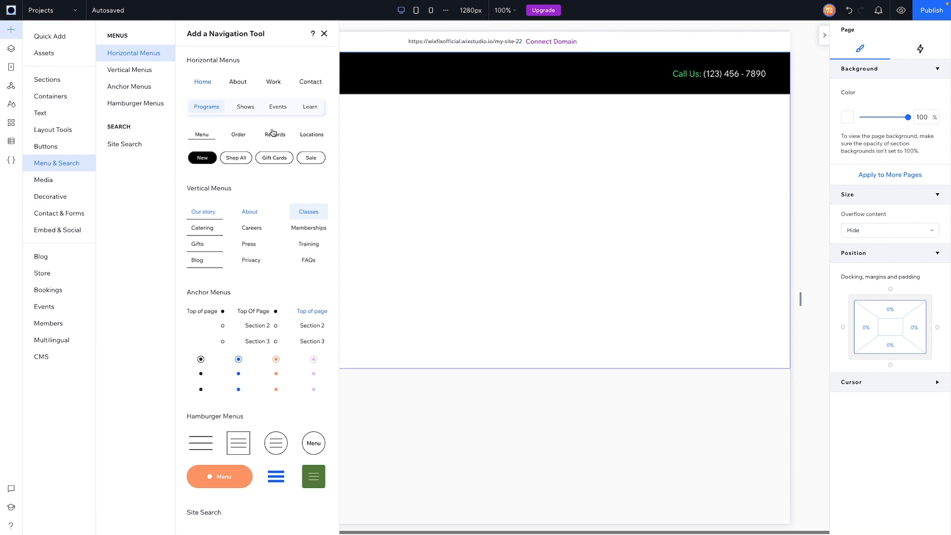
pyautogui.moveTo(208, 81); pyautogui.dragTo(431, 77)
# Step: Set the text color of the menu items' regular state to the theme's white, #FFFFFF
pyautogui.click(890, 210)
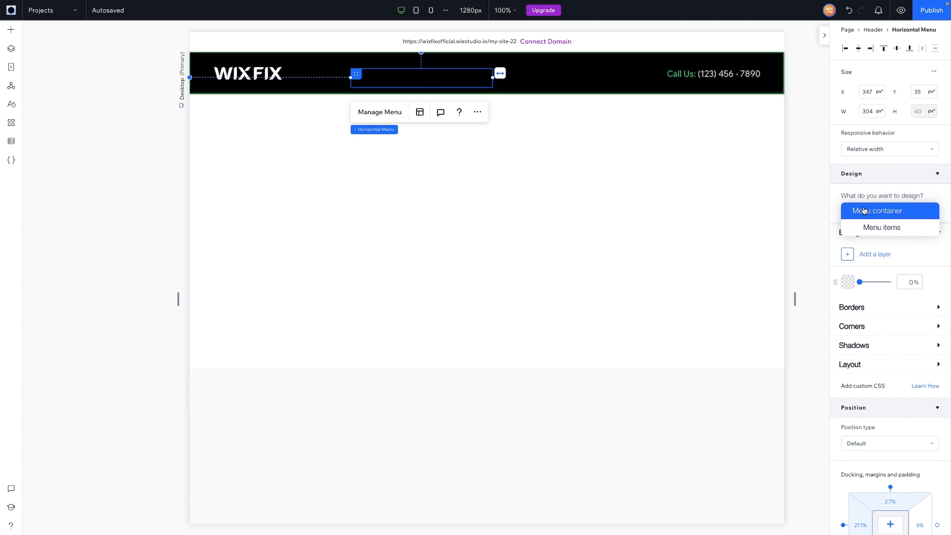
pyautogui.click(872, 228)
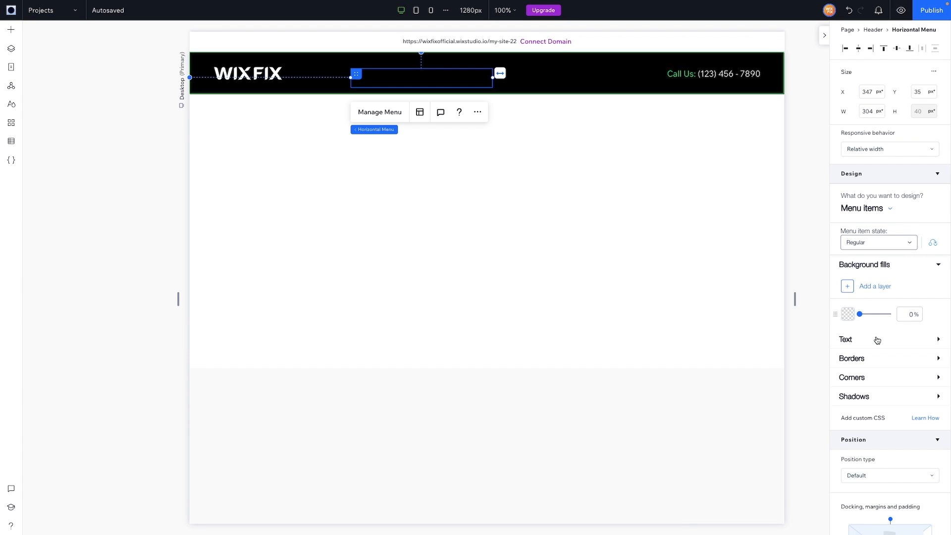
pyautogui.click(860, 342)
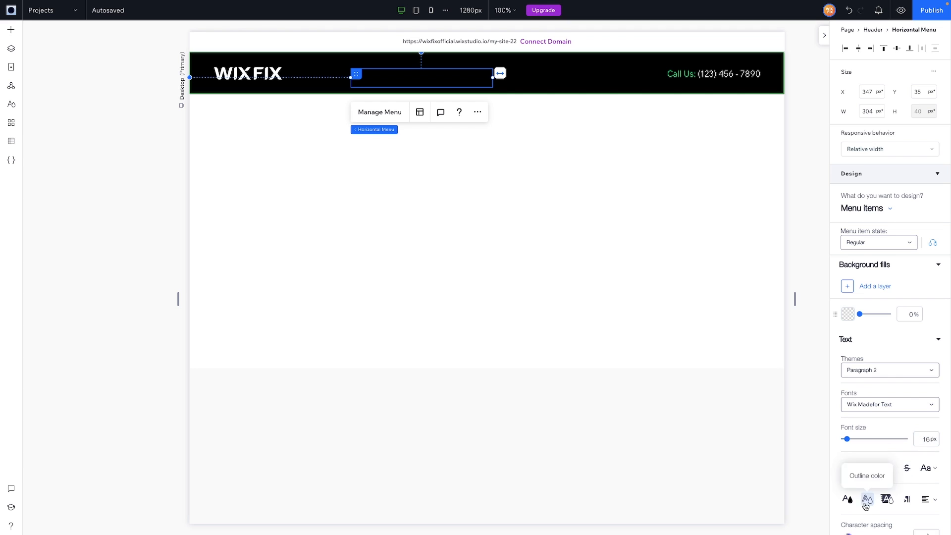
pyautogui.click(848, 499)
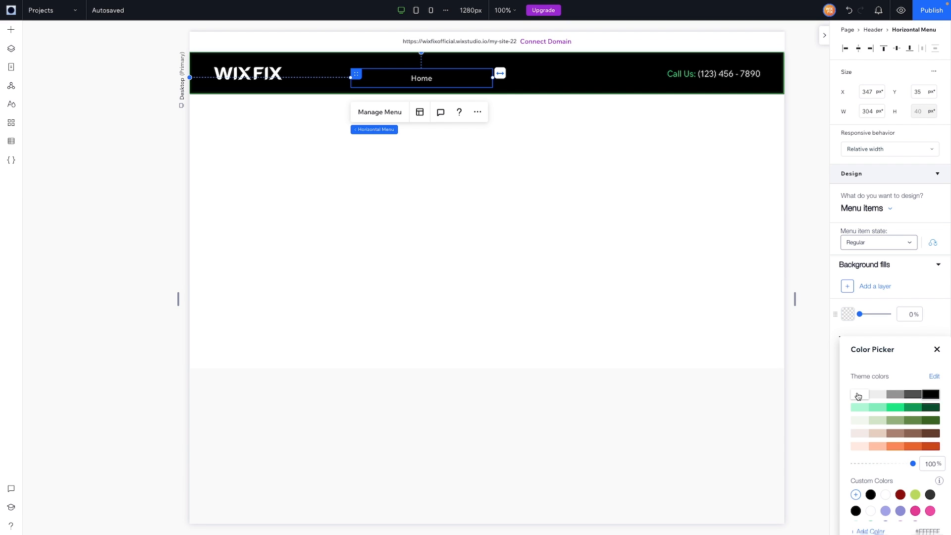
# Step: Set the text color for the hover state of the menu items
pyautogui.click(885, 242)
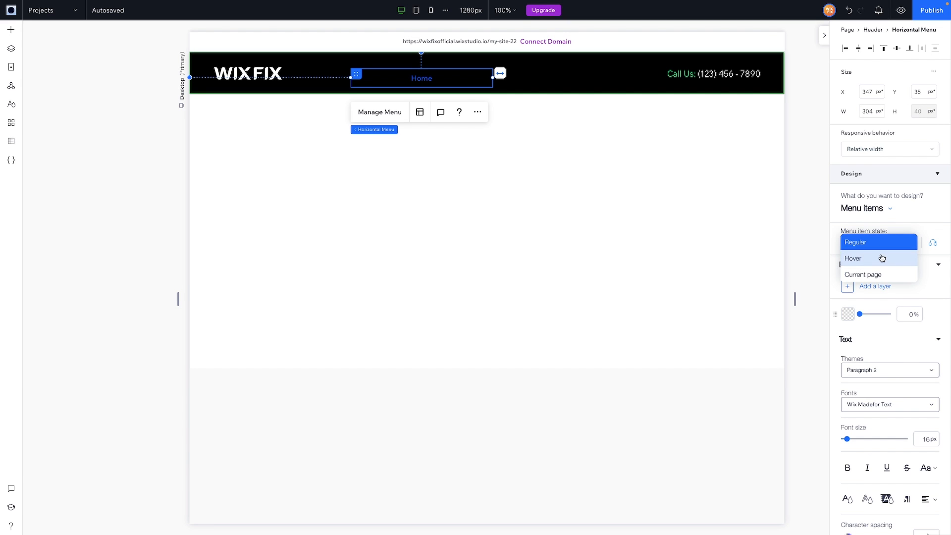
pyautogui.click(881, 258)
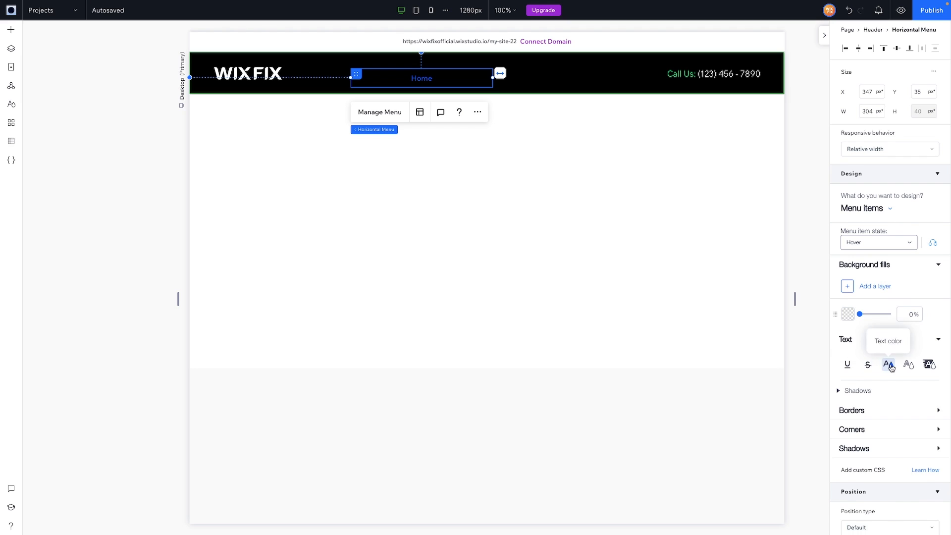
pyautogui.click(888, 364)
pyautogui.click(937, 350)
# Step: Set the text color of the menu items' current page state to the theme's white
pyautogui.click(879, 242)
pyautogui.click(870, 276)
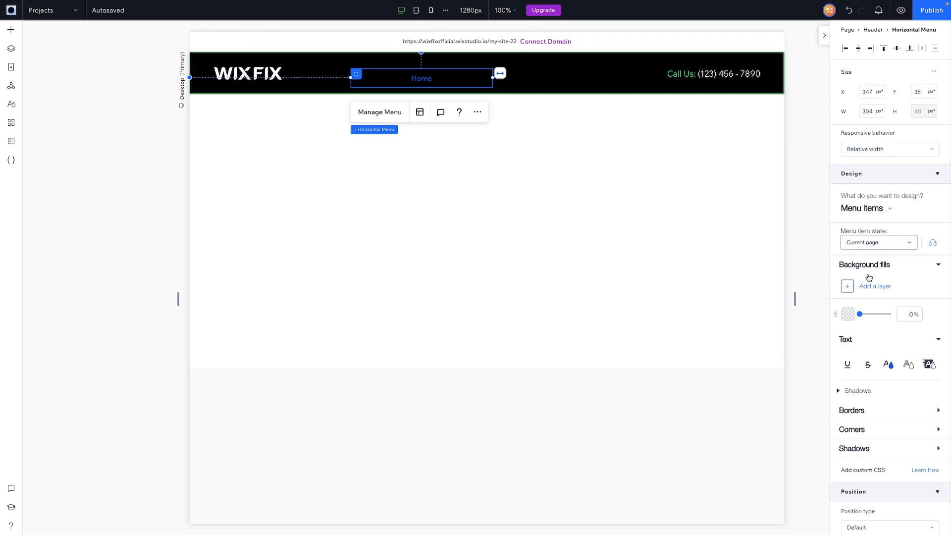
pyautogui.click(888, 364)
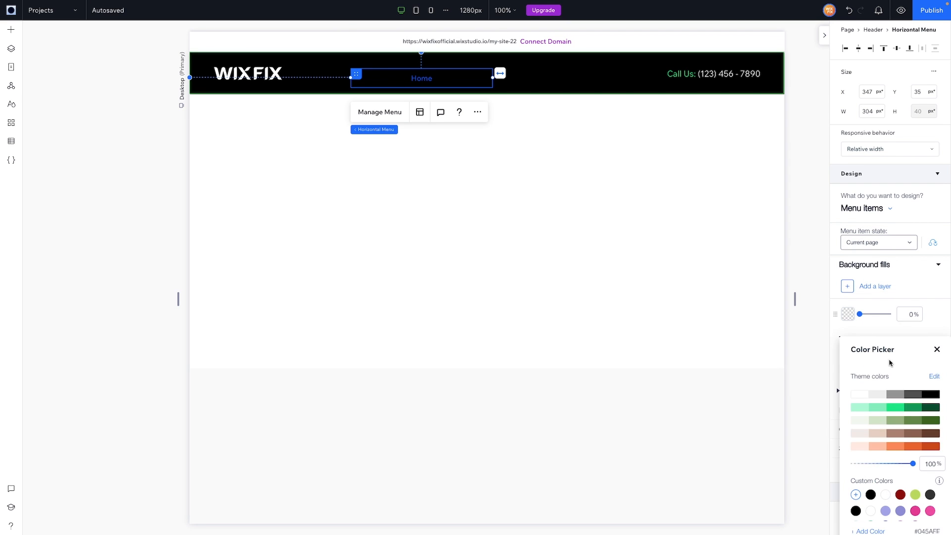
pyautogui.click(858, 396)
# Step: Include the About, Services and Projects pages in the header menu and leave out Home
pyautogui.click(380, 112)
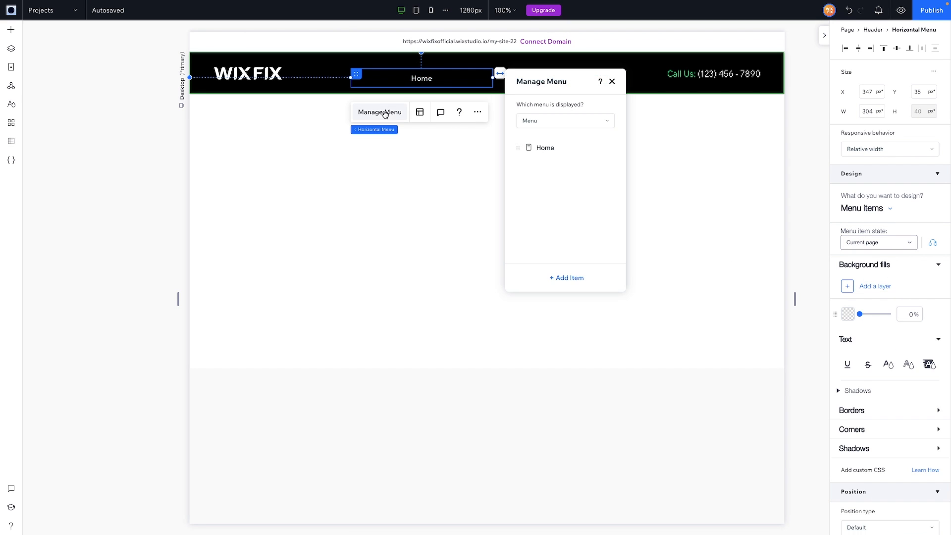
pyautogui.click(559, 121)
pyautogui.click(569, 278)
pyautogui.click(603, 288)
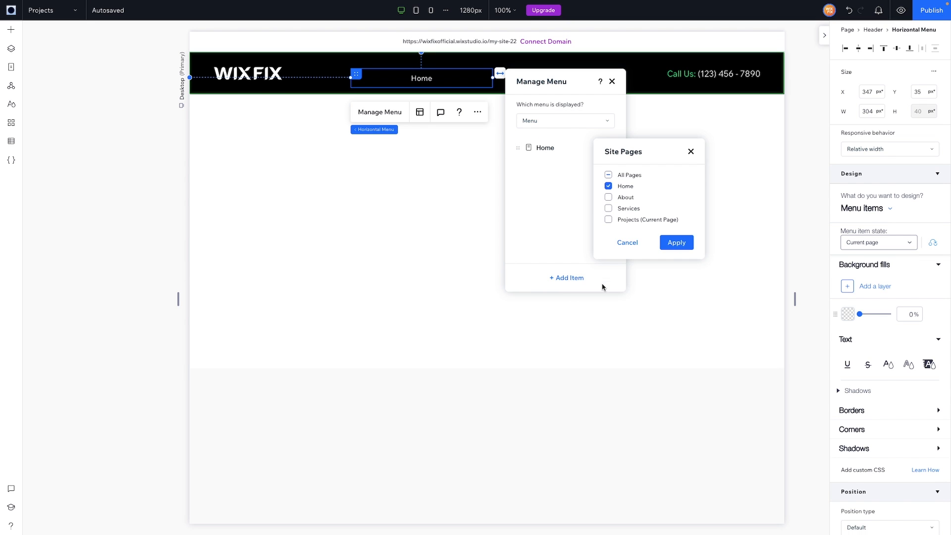
pyautogui.click(608, 176)
pyautogui.click(608, 186)
pyautogui.click(676, 242)
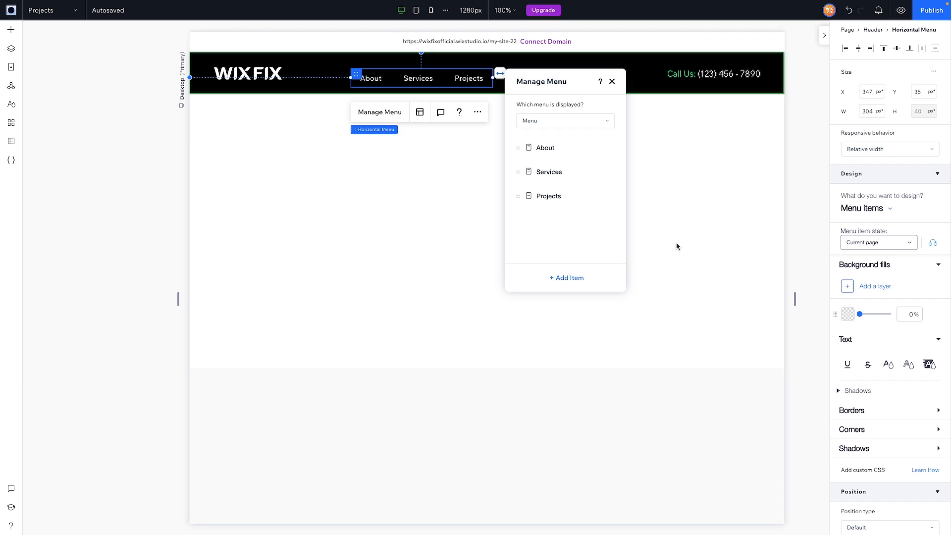
# Step: Move the horizontal menu closer to the logo and center it vertically in the header, at about X 281, Y 24
pyautogui.click(246, 77)
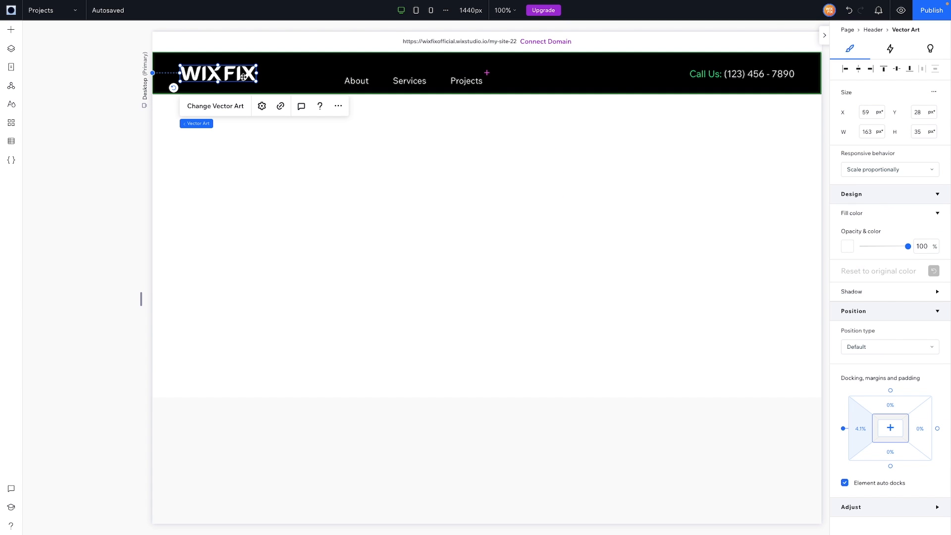
pyautogui.click(395, 82)
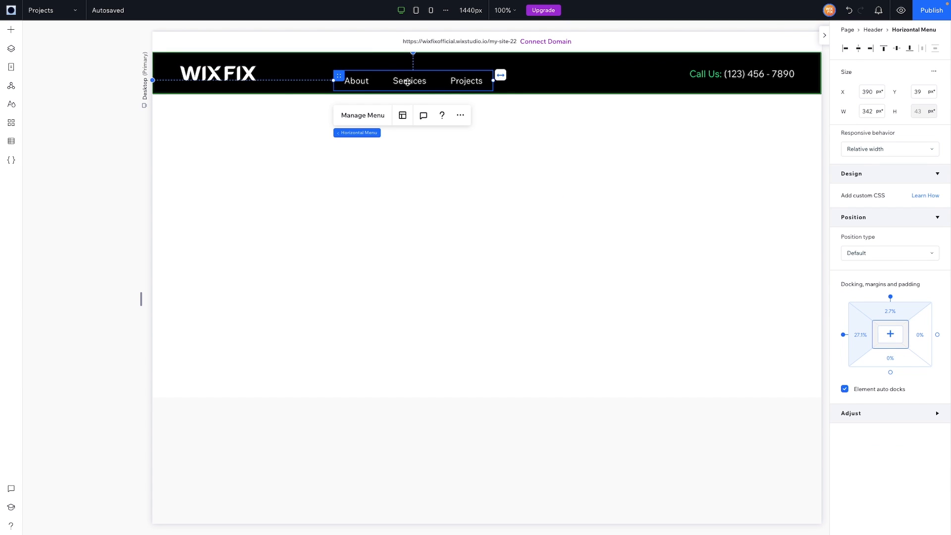
pyautogui.moveTo(379, 79); pyautogui.dragTo(357, 73)
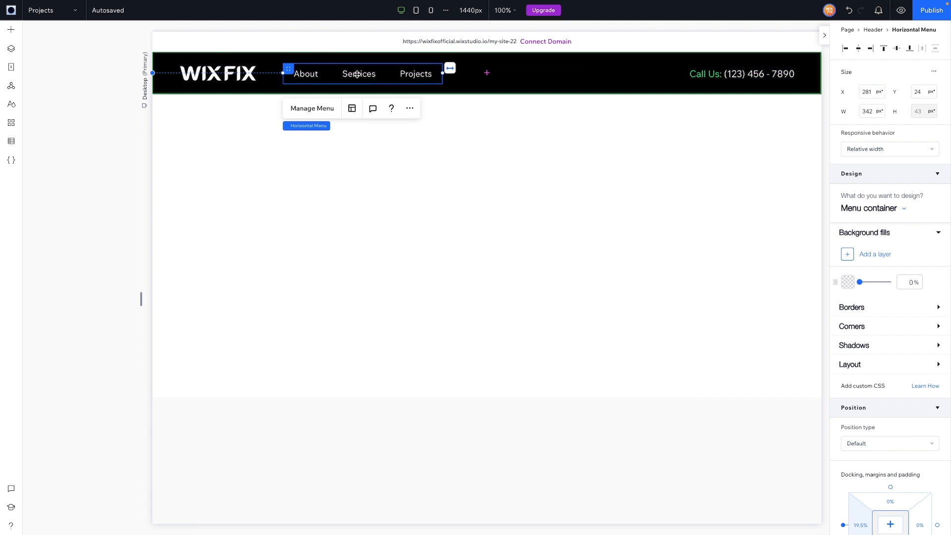
# Step: Set the font size of the menu items' regular state to 14 px
pyautogui.click(873, 209)
pyautogui.click(869, 227)
pyautogui.scroll(-1, 900, 314)
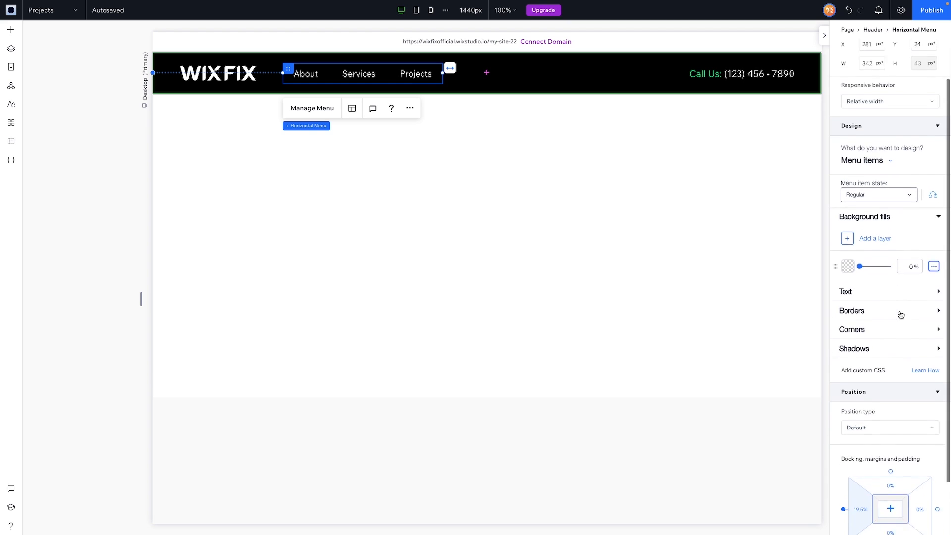
pyautogui.scroll(-1, 900, 314)
pyautogui.click(861, 262)
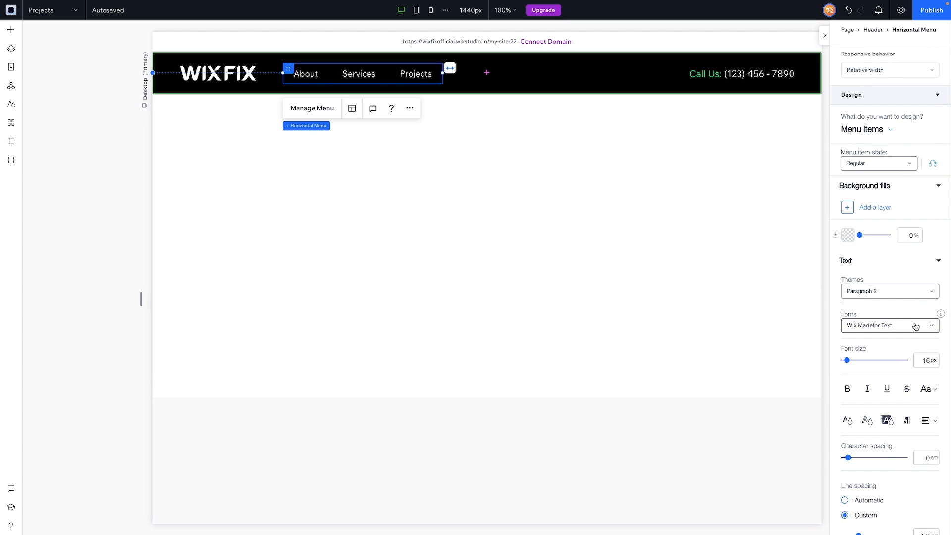
pyautogui.click(929, 366)
pyautogui.write('1')
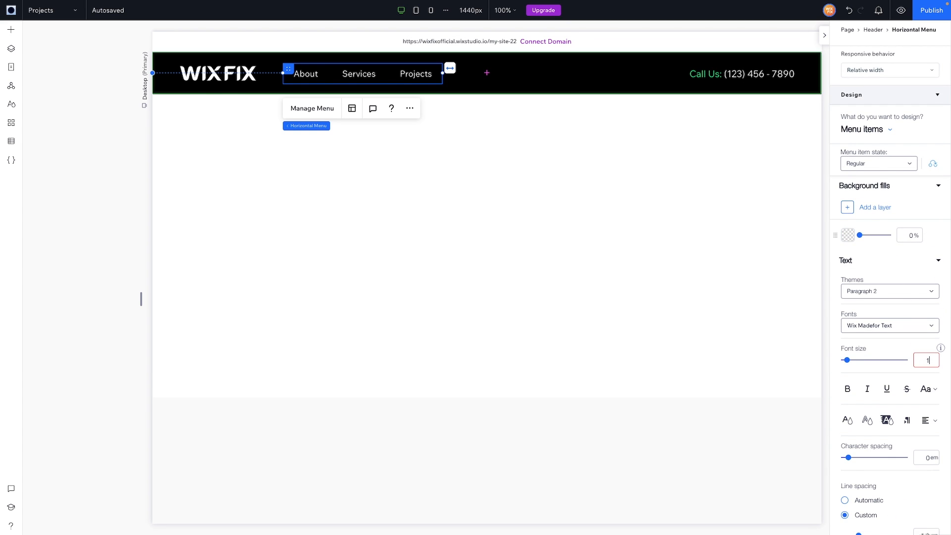
pyautogui.write('4')
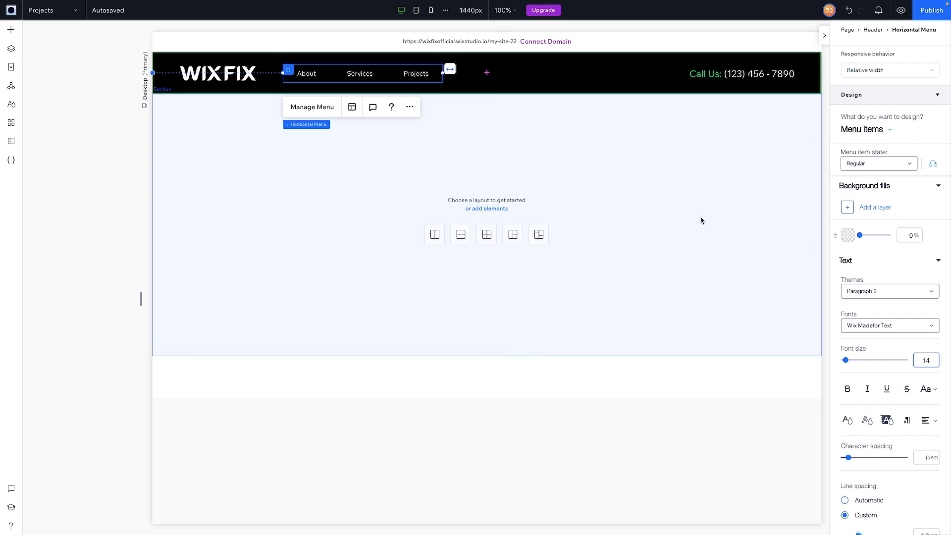
# Step: Set the height of the blank section below the header to 750 px
pyautogui.click(587, 177)
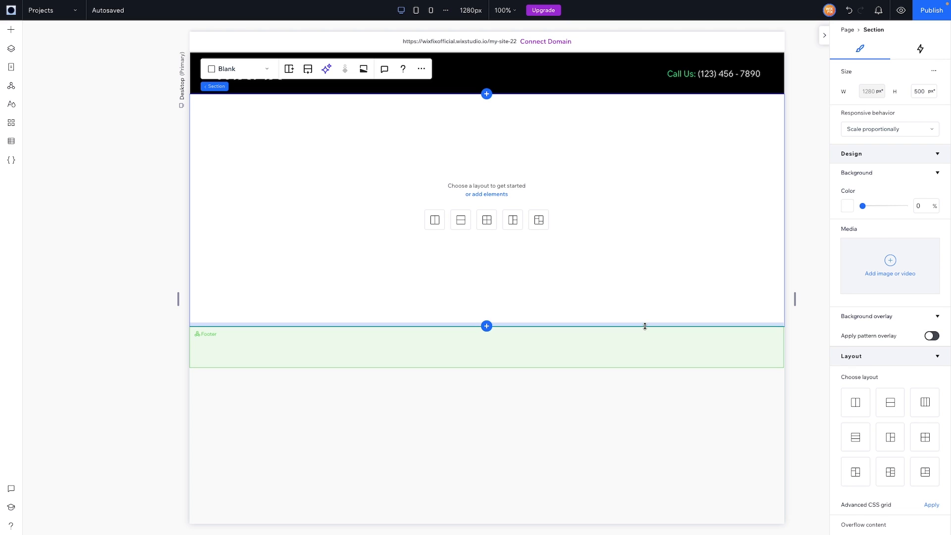
pyautogui.moveTo(644, 326); pyautogui.dragTo(645, 326)
pyautogui.moveTo(644, 375); pyautogui.dragTo(637, 436)
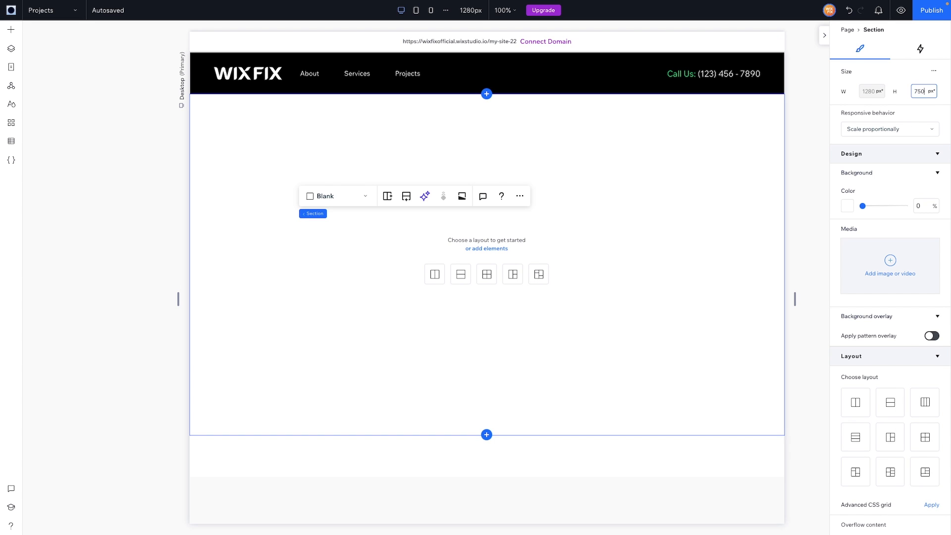
pyautogui.press('Return')
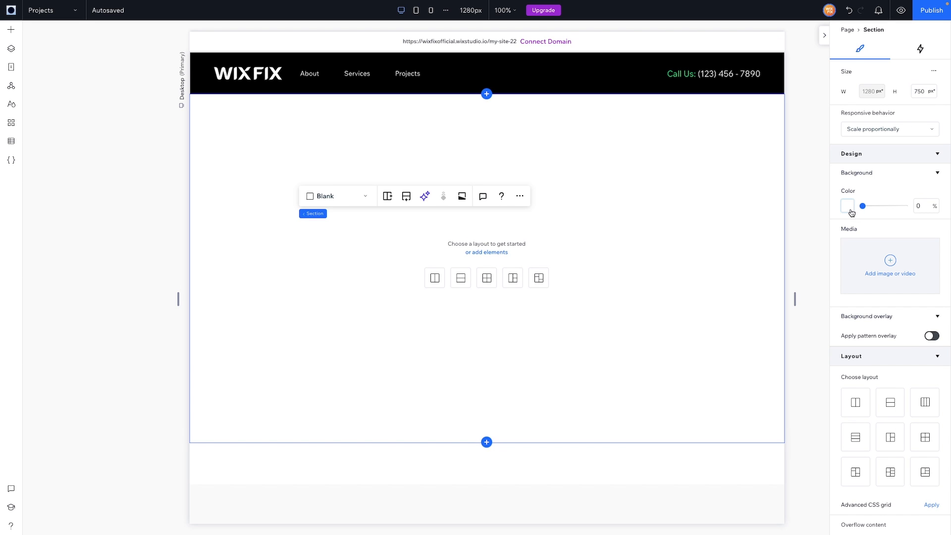
# Step: Fill the section's background with the theme's black, #000000
pyautogui.click(848, 206)
pyautogui.click(932, 292)
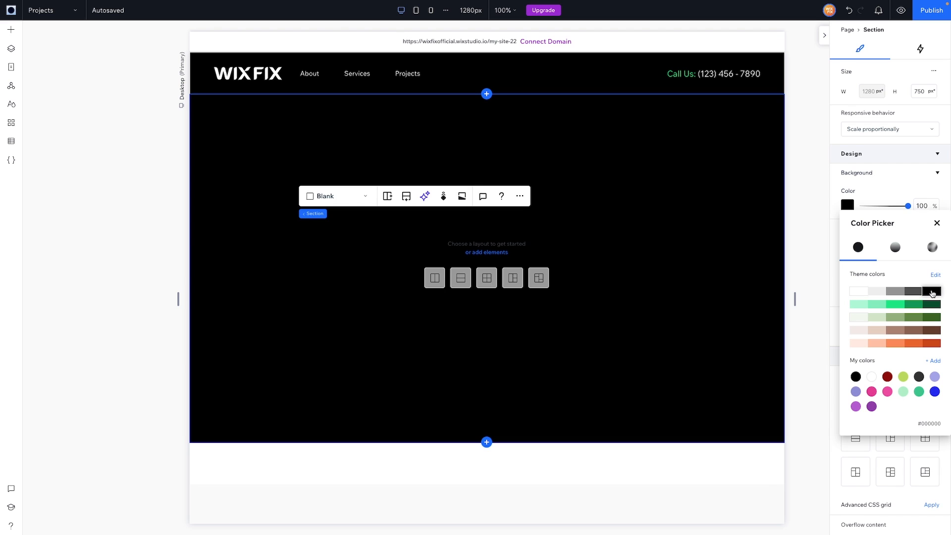
pyautogui.click(669, 185)
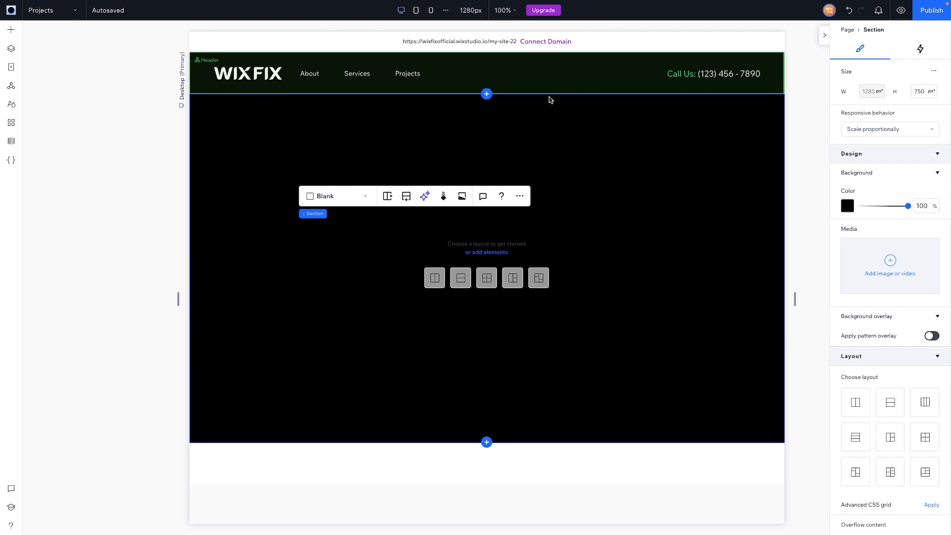
# Step: Add a Heading 5 text to the black section and position it at X 52, Y 95, in line with the logo
pyautogui.click(11, 33)
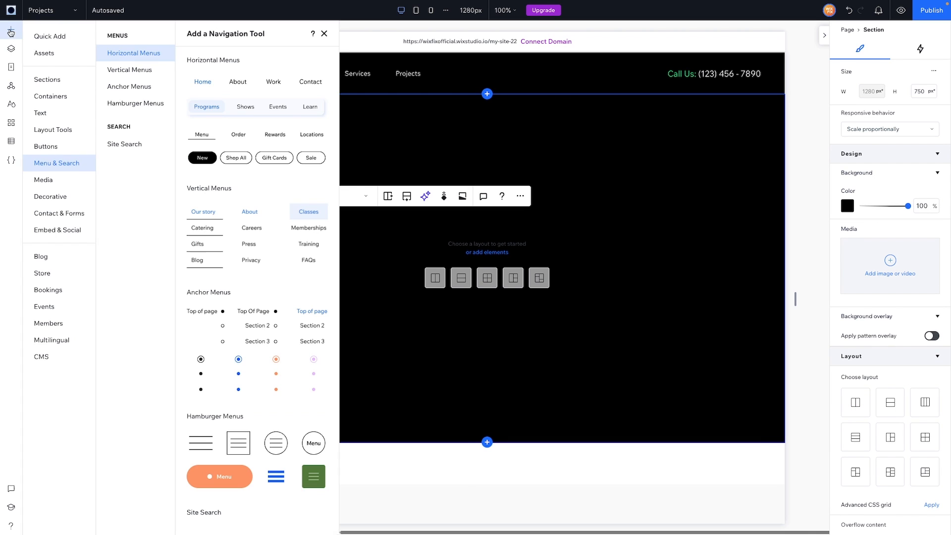
pyautogui.click(47, 115)
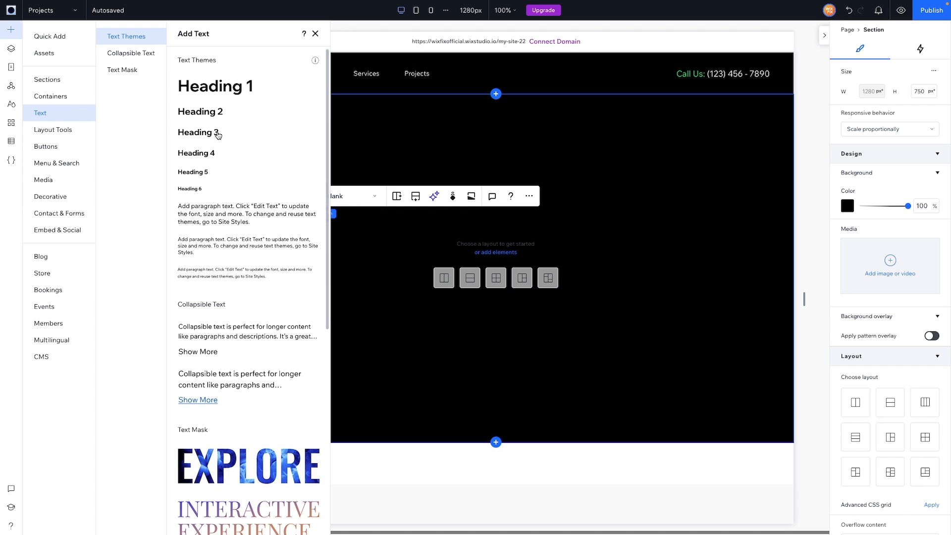
pyautogui.moveTo(189, 175); pyautogui.dragTo(342, 151)
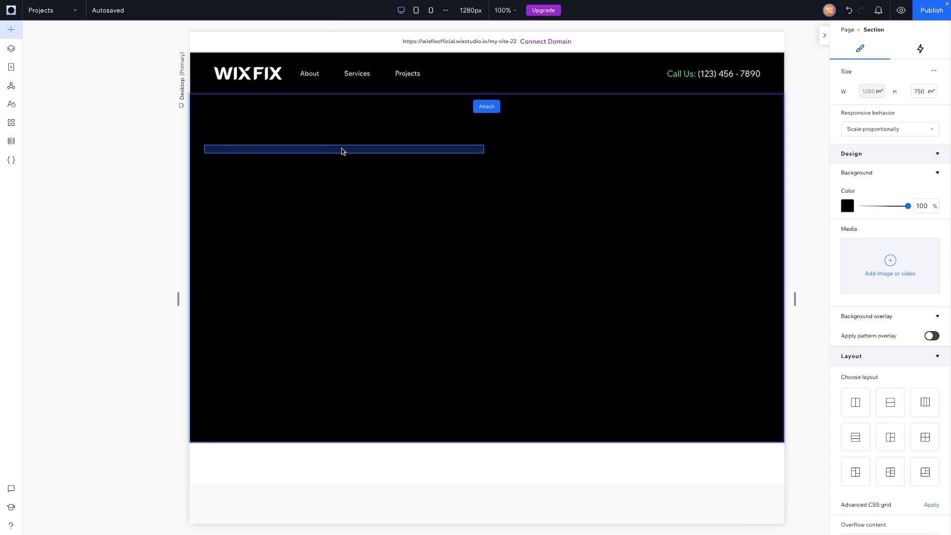
pyautogui.click(237, 150)
pyautogui.moveTo(227, 151)
pyautogui.mouseDown()
pyautogui.moveTo(250, 149)
pyautogui.moveTo(238, 145)
pyautogui.mouseUp()
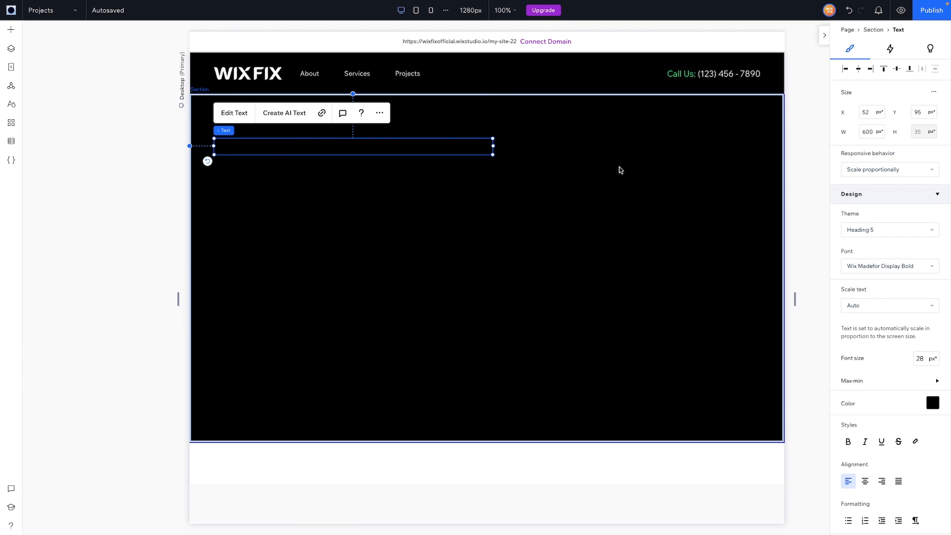
# Step: Make the new heading read WE ARE CREATIVE in Wix Madefor Text Medium, colored with the theme's gray, #949494
pyautogui.click(934, 408)
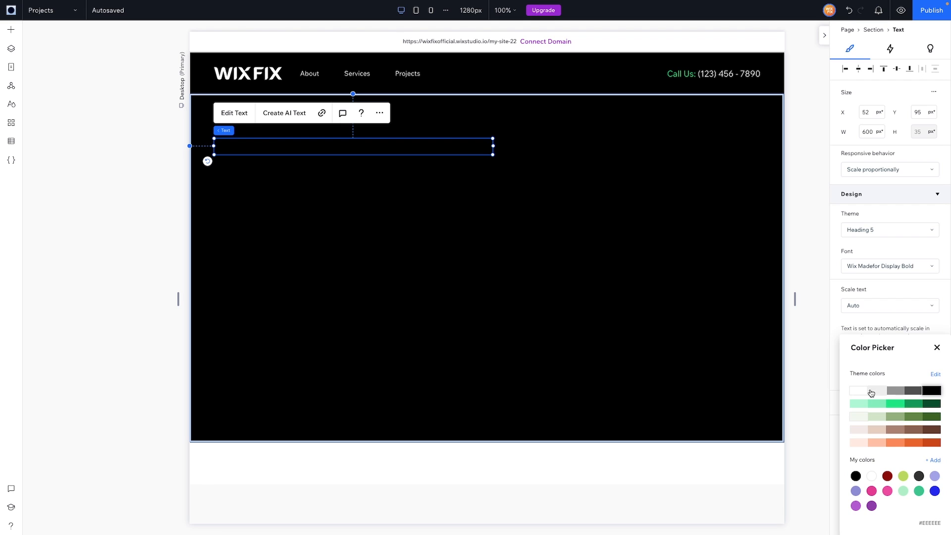
pyautogui.click(861, 391)
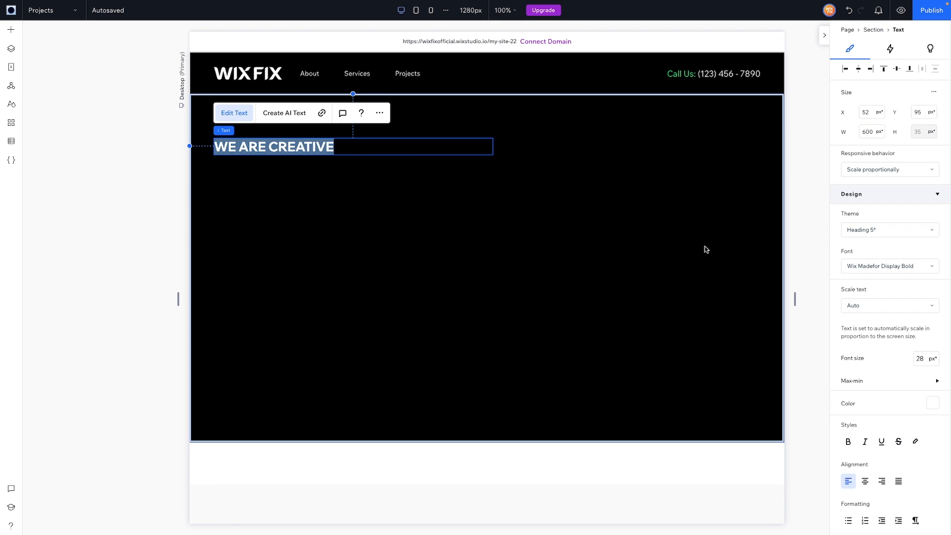
pyautogui.click(919, 269)
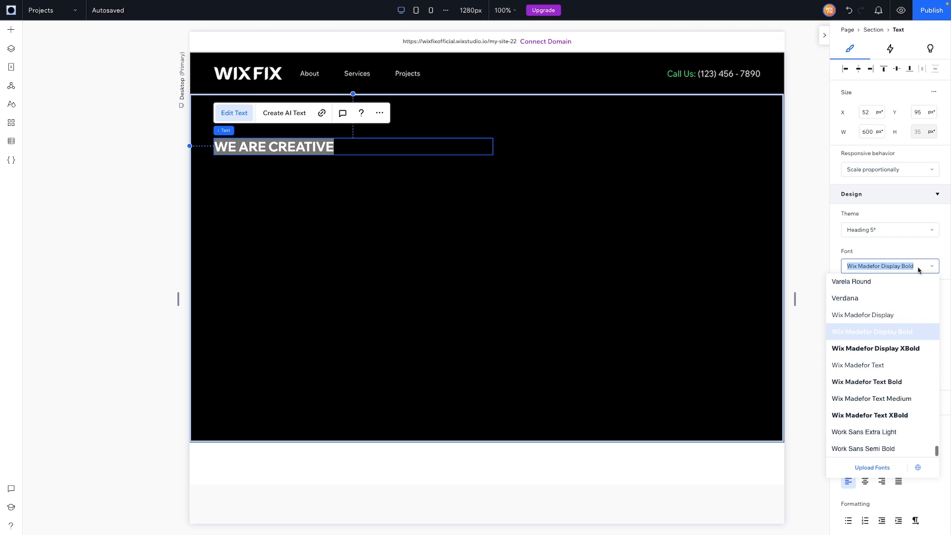
pyautogui.click(895, 399)
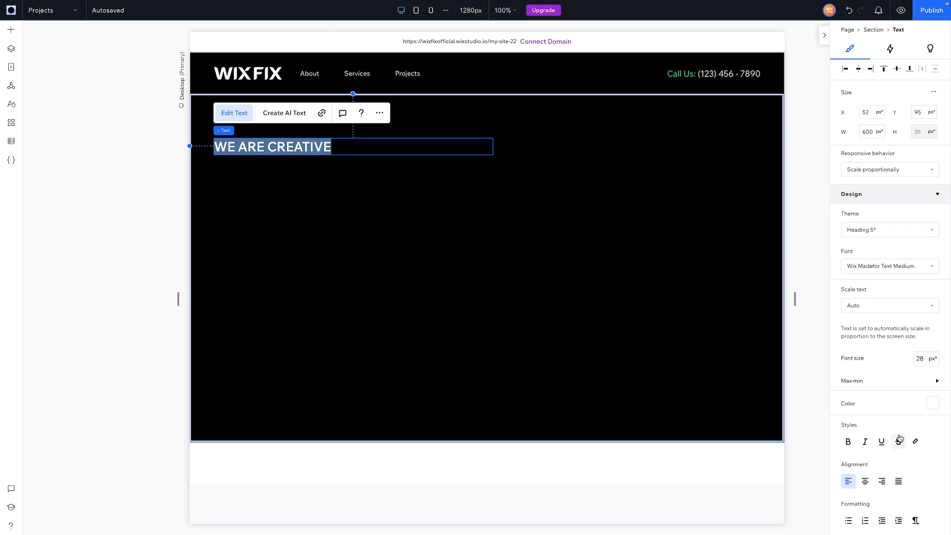
pyautogui.click(932, 403)
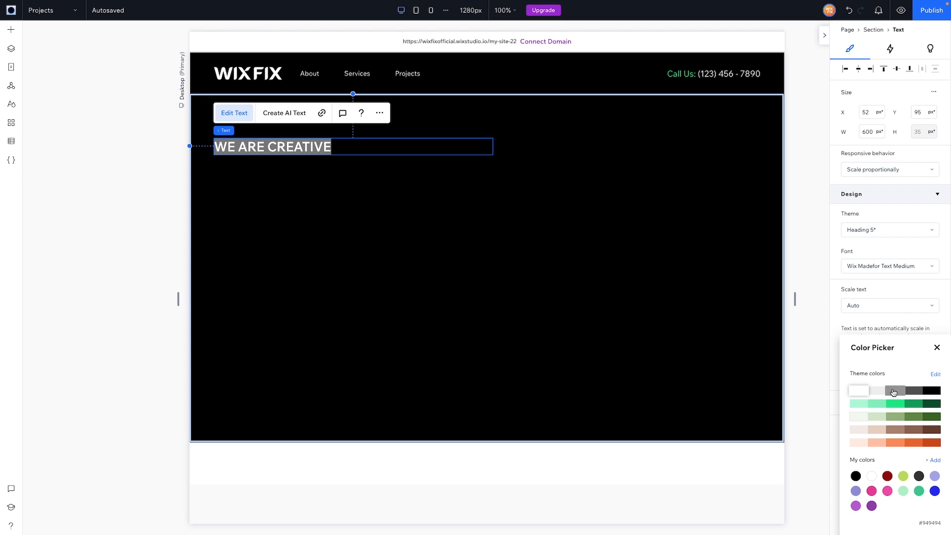
pyautogui.click(495, 251)
# Step: Add a Heading 1 text to the black section and make it read IT SOLUTIONS
pyautogui.click(10, 29)
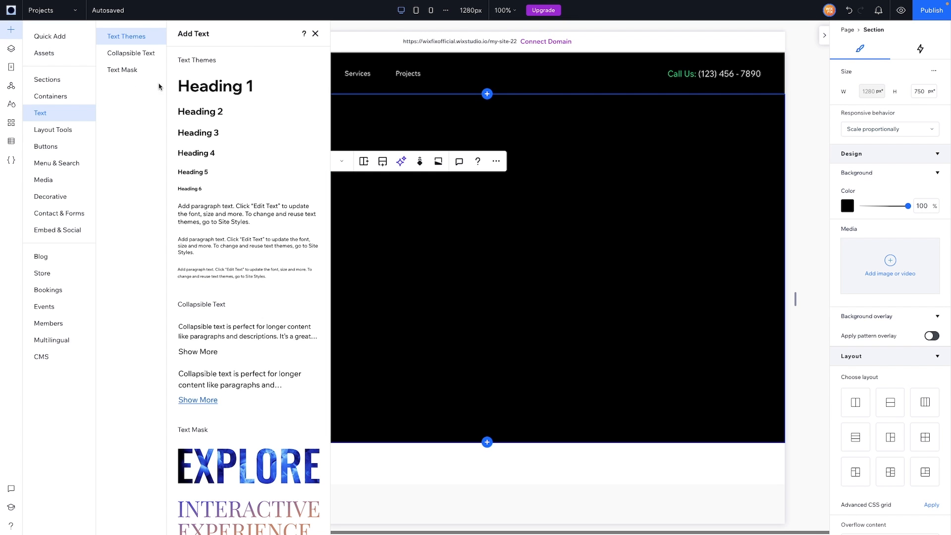
pyautogui.moveTo(188, 91); pyautogui.dragTo(393, 183)
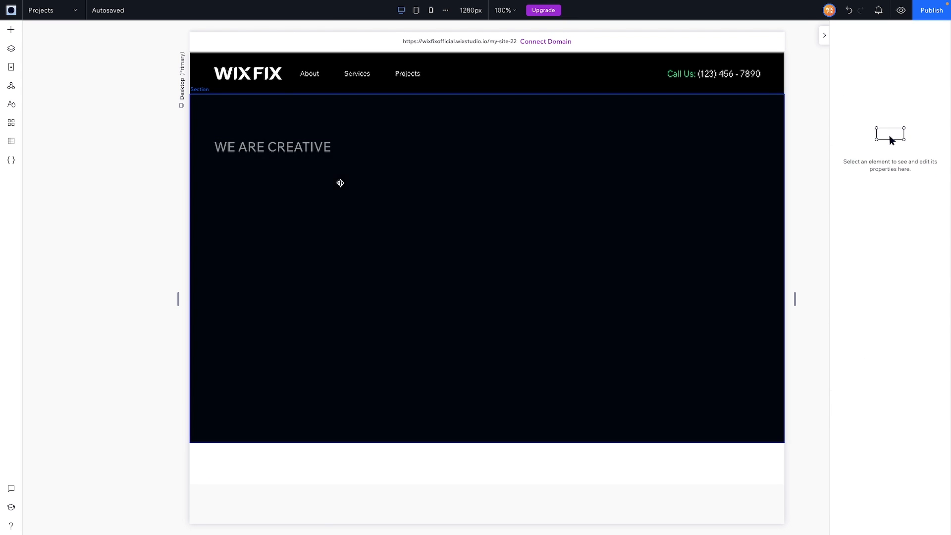
pyautogui.press('BackSpace')
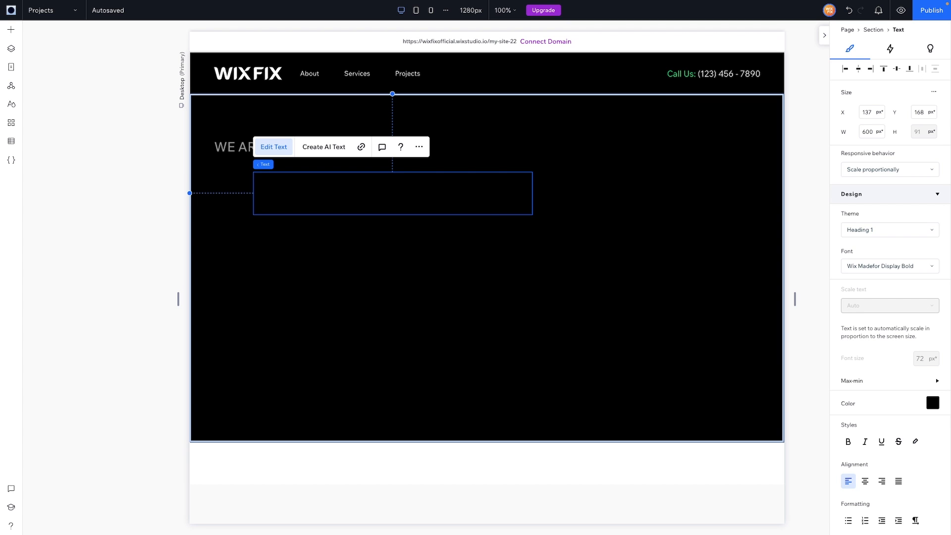
pyautogui.write('IT SOLUTIONS')
# Step: Color the IT SOLUTIONS heading white, #FFFFFF, and align it directly beneath the WE ARE CREATIVE line
pyautogui.hotkey('ctrl', 'a')
pyautogui.click(934, 403)
pyautogui.click(860, 391)
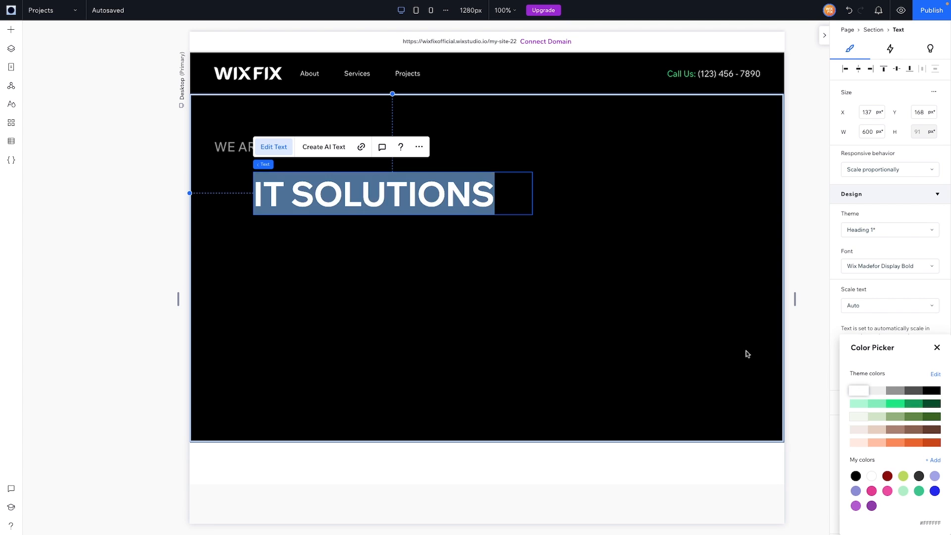
pyautogui.click(748, 354)
pyautogui.moveTo(307, 197); pyautogui.dragTo(269, 184)
pyautogui.moveTo(268, 183); pyautogui.dragTo(268, 179)
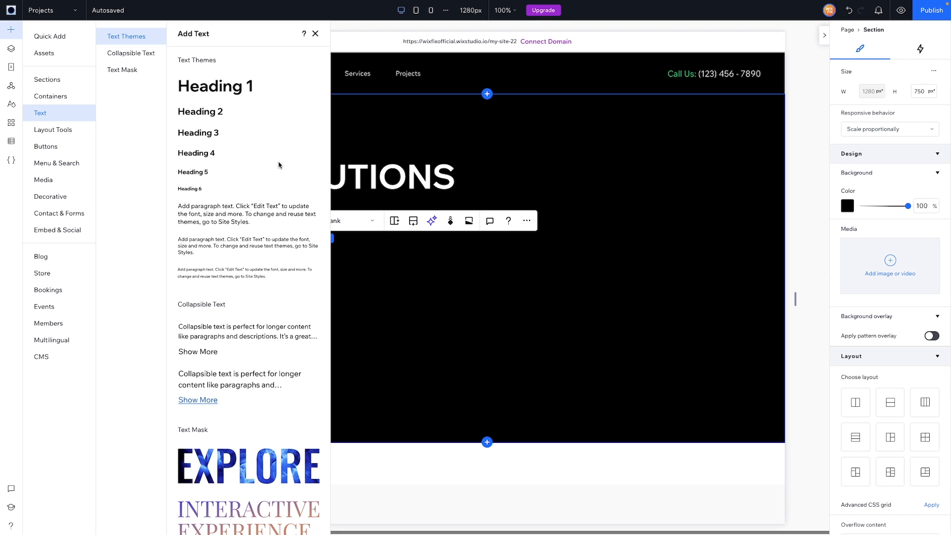
# Step: Add a Paragraph 1 text in the theme's gray and left-align it below the IT SOLUTIONS heading
pyautogui.moveTo(207, 212); pyautogui.dragTo(411, 287)
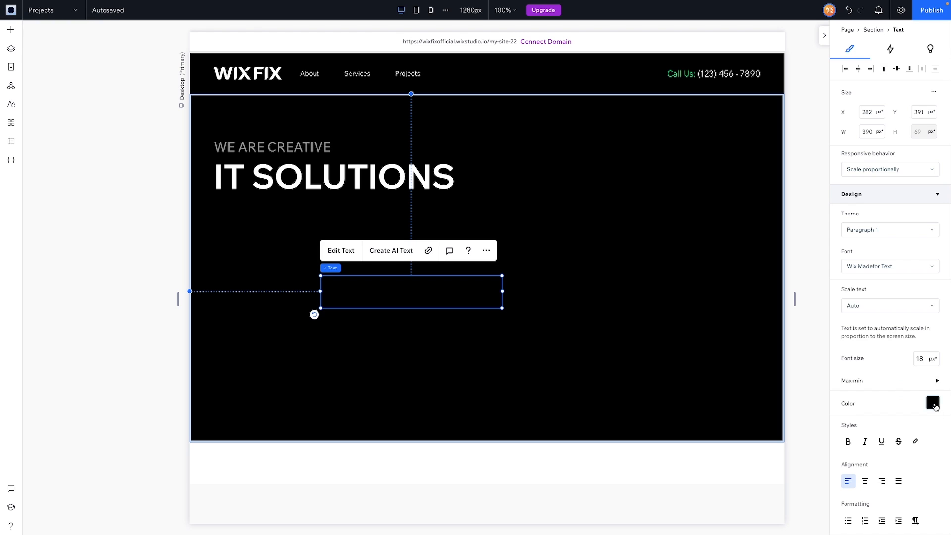
pyautogui.click(933, 402)
pyautogui.click(895, 391)
pyautogui.click(579, 277)
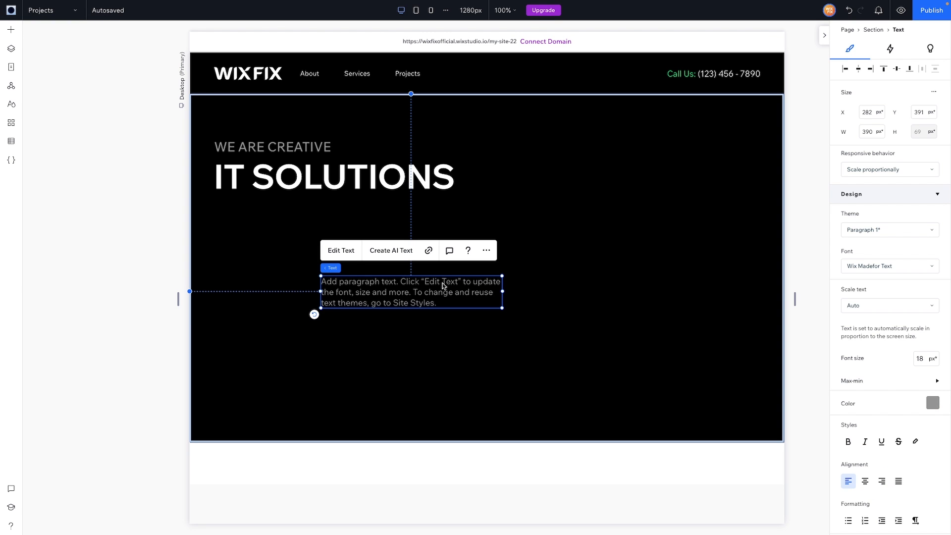
pyautogui.moveTo(443, 285); pyautogui.dragTo(306, 239)
# Step: Add a basic Get Started button to the black section, below the paragraph text
pyautogui.click(11, 29)
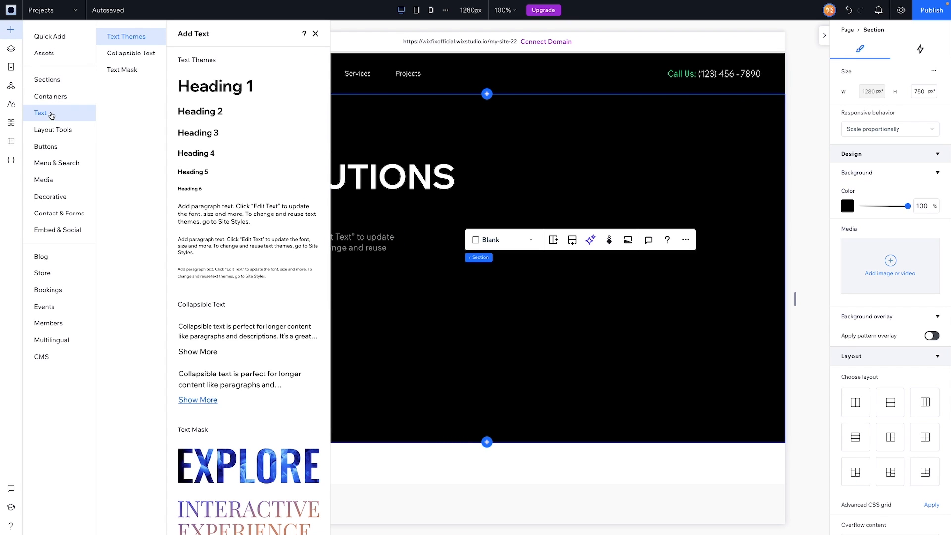
pyautogui.click(48, 148)
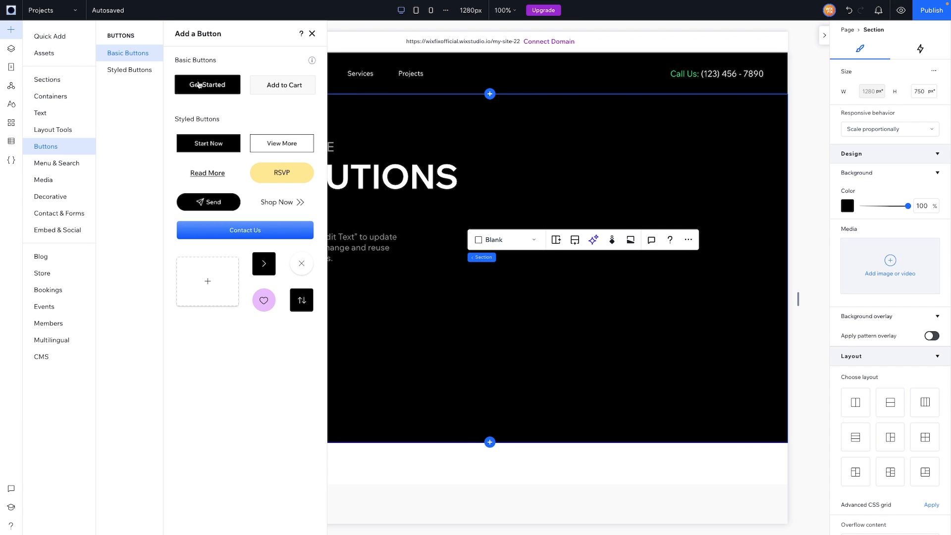
pyautogui.moveTo(208, 87); pyautogui.dragTo(399, 276)
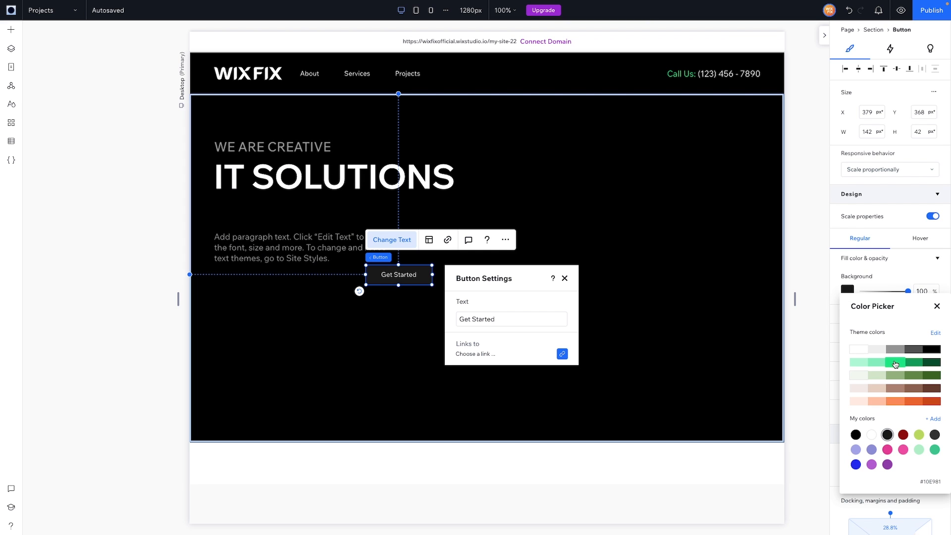
# Step: Fill the Get Started button with the theme's green, #10E981, and make its label black
pyautogui.click(895, 364)
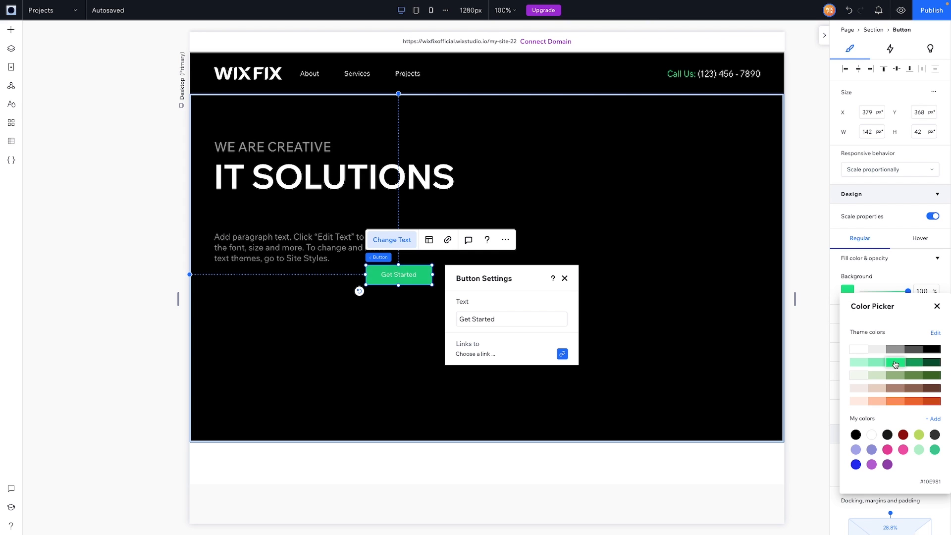
pyautogui.click(895, 270)
pyautogui.click(877, 372)
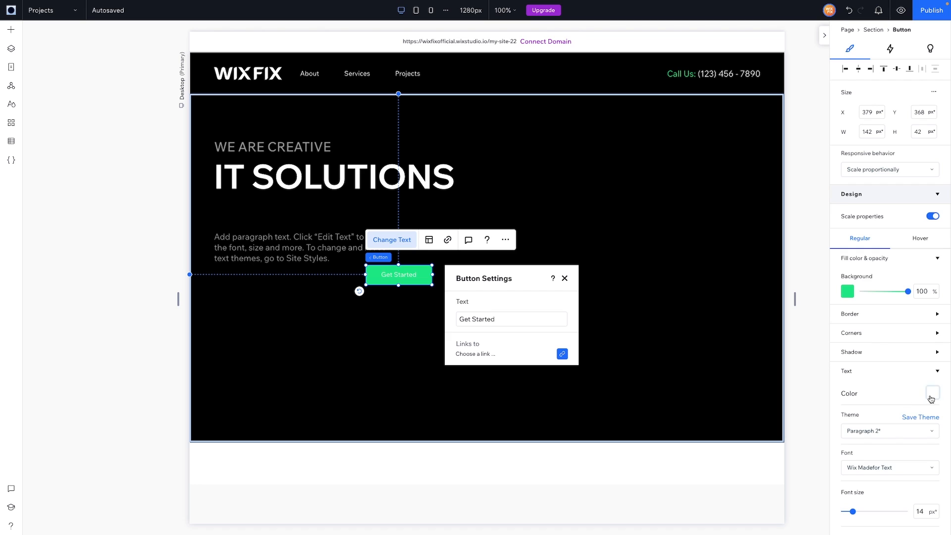
# Step: Set the button's corner radius to 999 px and left-align the button beneath the paragraph
pyautogui.click(862, 338)
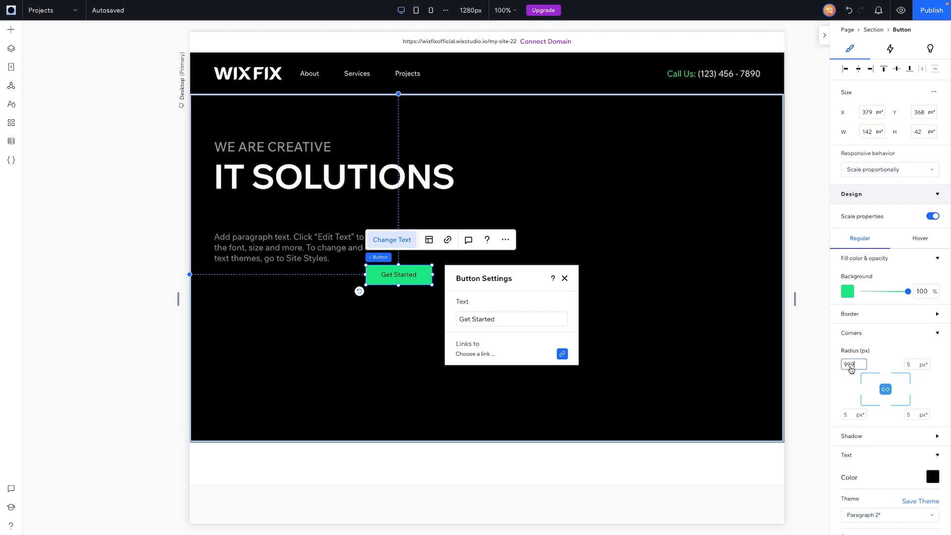
pyautogui.click(850, 367)
pyautogui.write('999')
pyautogui.press('Return')
pyautogui.moveTo(381, 277); pyautogui.dragTo(324, 288)
# Step: Duplicate the Get Started button beside the original, at X 210, Y 397, and label the copy More Details
pyautogui.hotkey('ctrl', 'd')
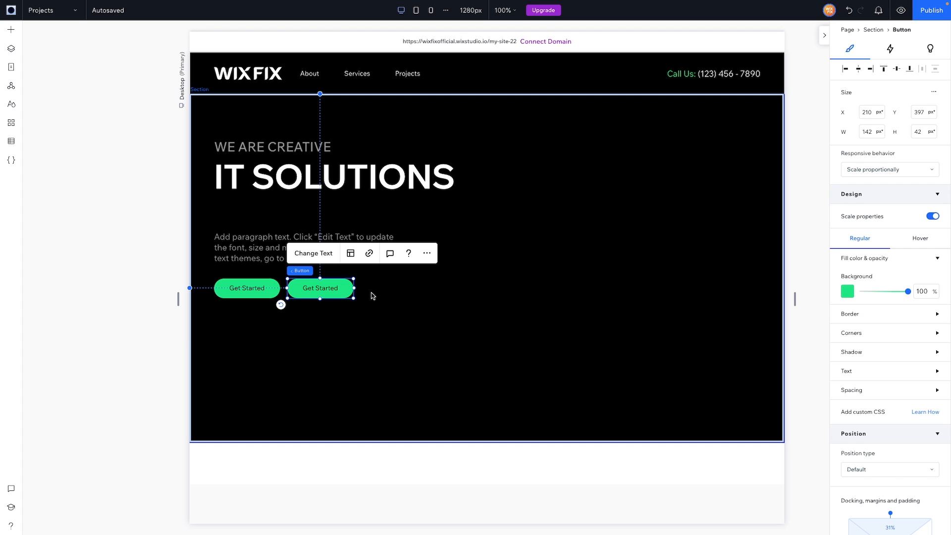
pyautogui.click(323, 260)
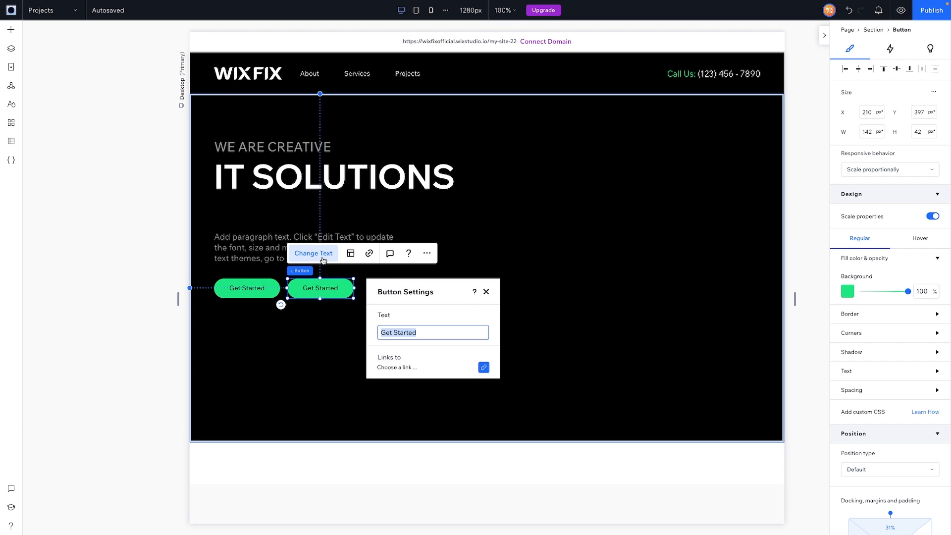
pyautogui.write('More Details')
# Step: Set the More Details button's background opacity to 0% and give it a 1 px border in the theme's gray
pyautogui.click(919, 290)
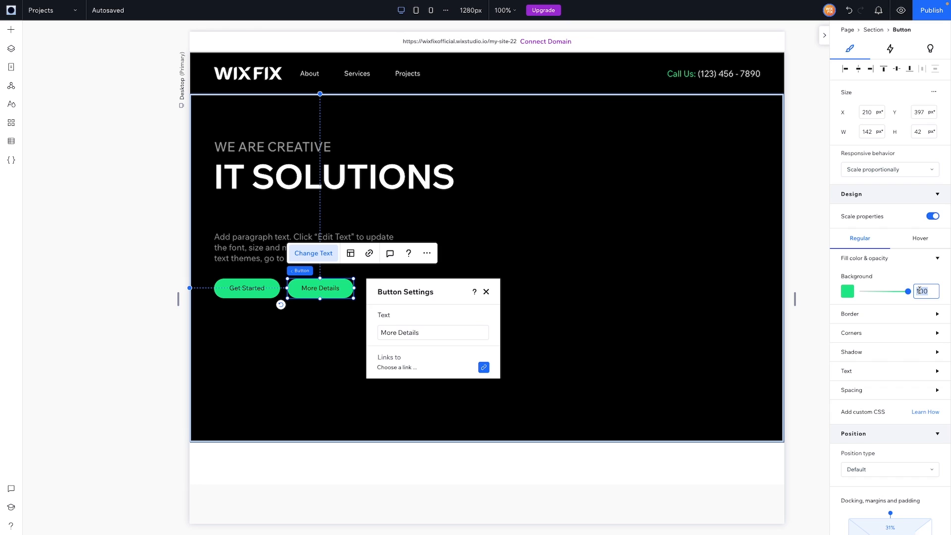
pyautogui.write('0')
pyautogui.click(907, 313)
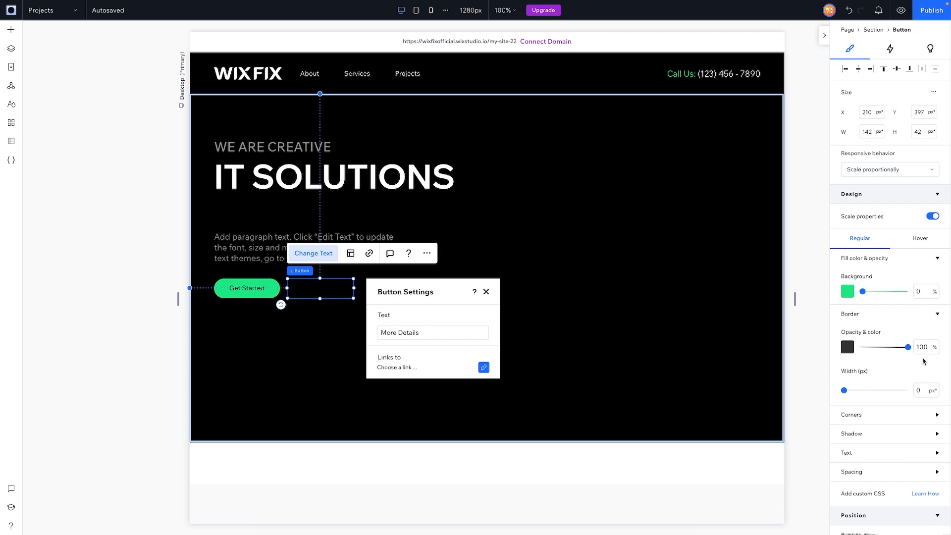
pyautogui.click(921, 390)
pyautogui.write('1')
pyautogui.click(849, 350)
pyautogui.click(898, 392)
pyautogui.click(936, 347)
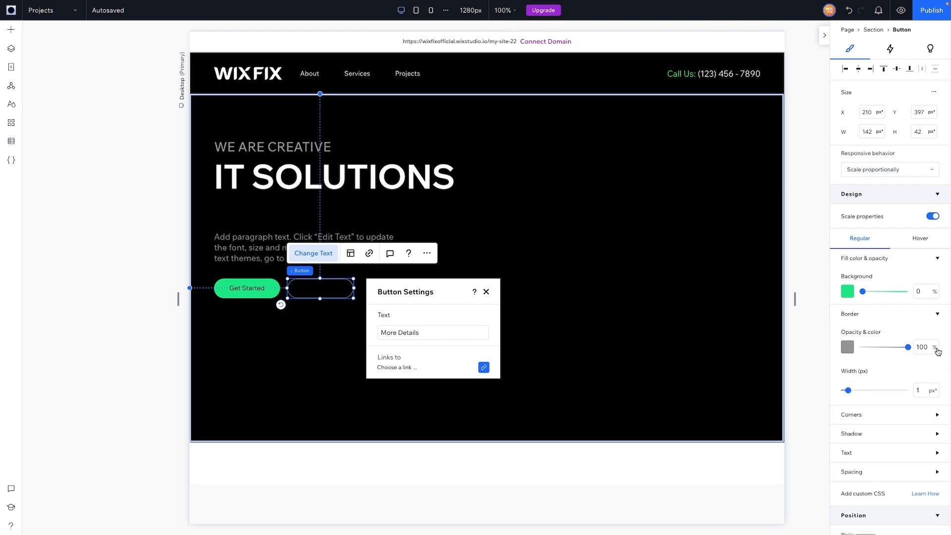
# Step: Color the More Details button's text with the theme's gray, #949494
pyautogui.scroll(-3, 873, 365)
pyautogui.click(868, 377)
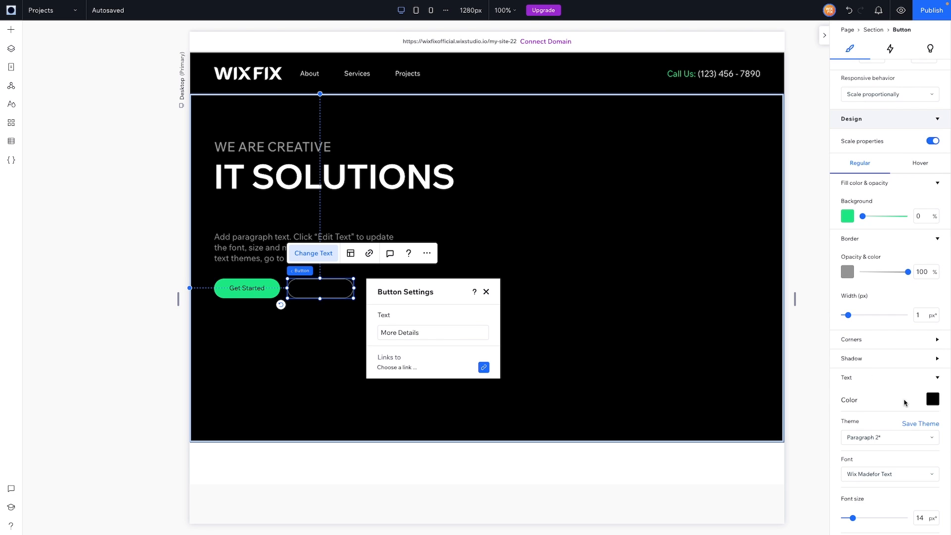
pyautogui.click(932, 399)
pyautogui.click(899, 391)
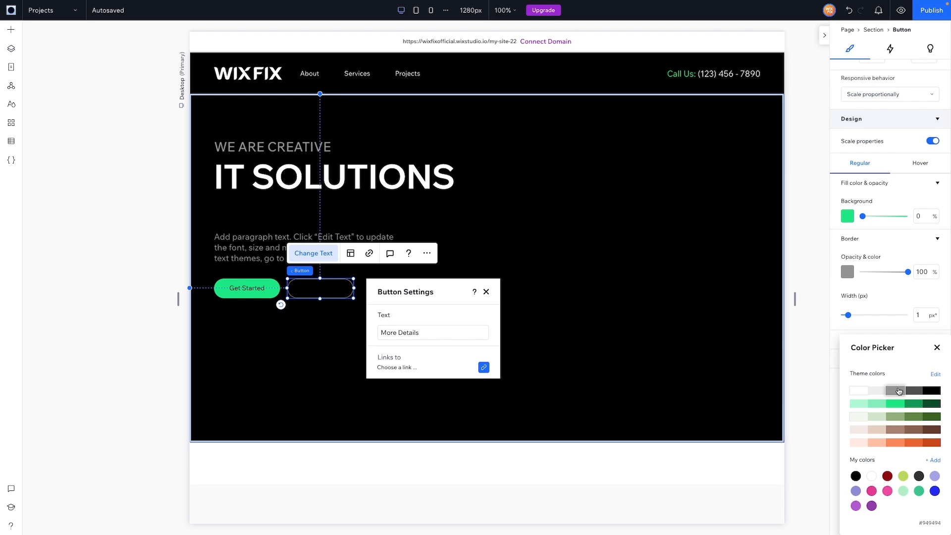
pyautogui.click(658, 340)
pyautogui.click(658, 340)
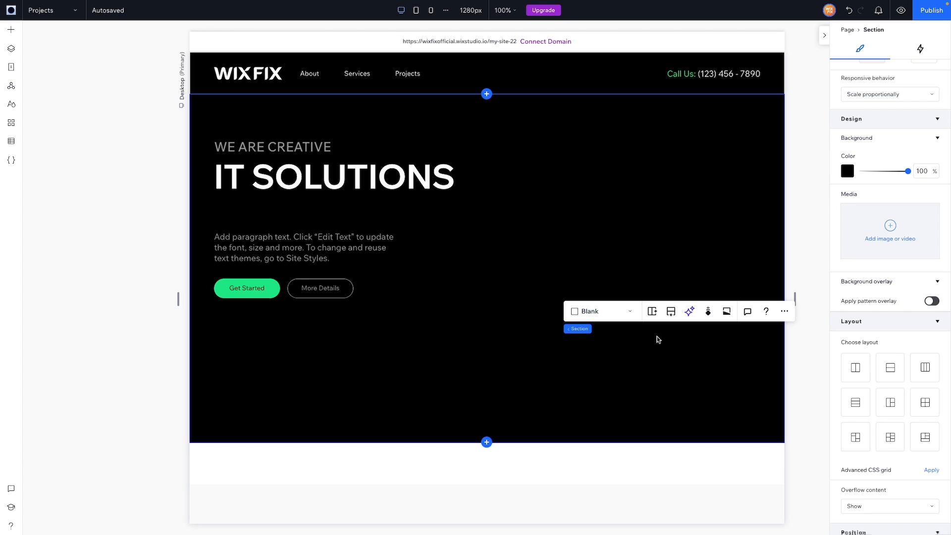
# Step: Narrow the desktop canvas to examine how the header and hero content scale
pyautogui.moveTo(180, 298); pyautogui.dragTo(236, 297)
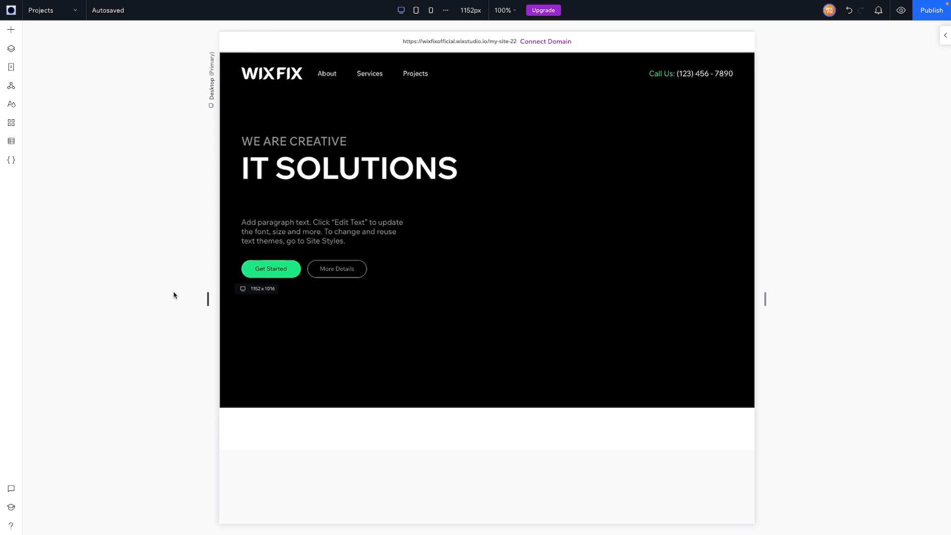
# Step: Combine the More Details and Get Started buttons into a stack
pyautogui.click(319, 289)
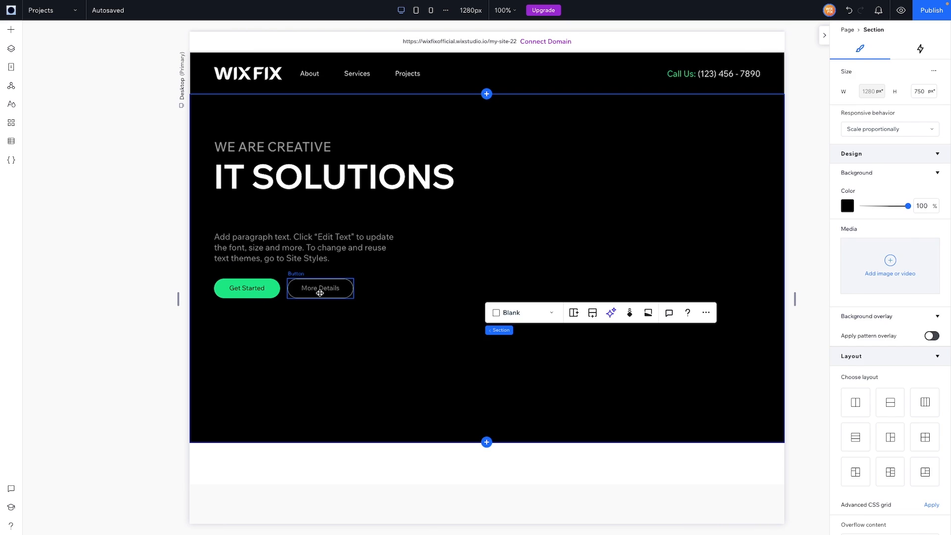
pyautogui.keyDown('shift'); pyautogui.click(259, 289); pyautogui.keyUp('shift')
pyautogui.click(232, 257)
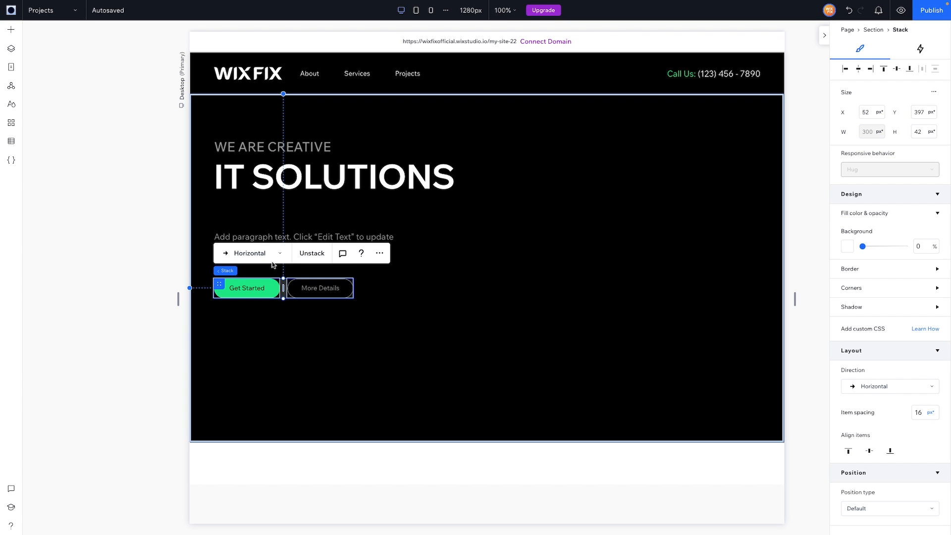
# Step: Switch the button stack's direction to vertical and back to horizontal
pyautogui.click(249, 253)
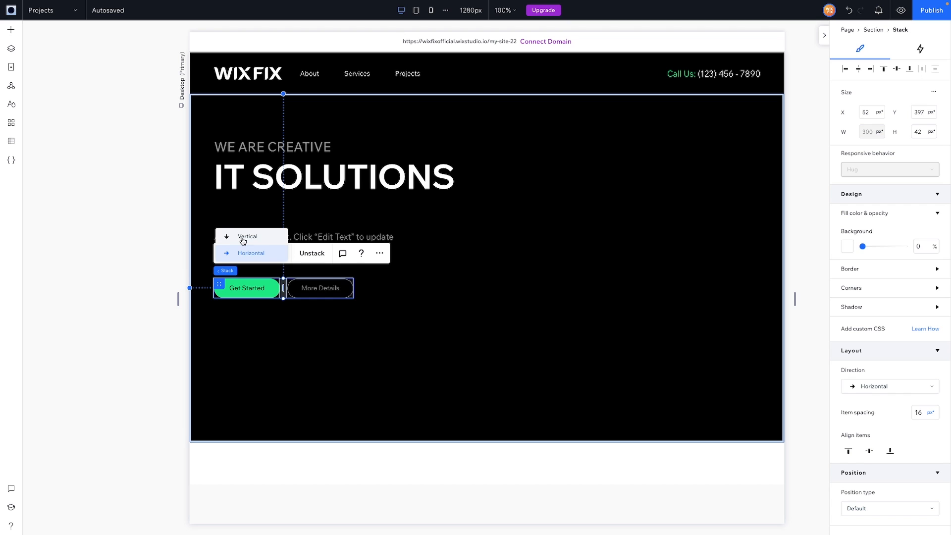
pyautogui.click(243, 241)
pyautogui.click(242, 253)
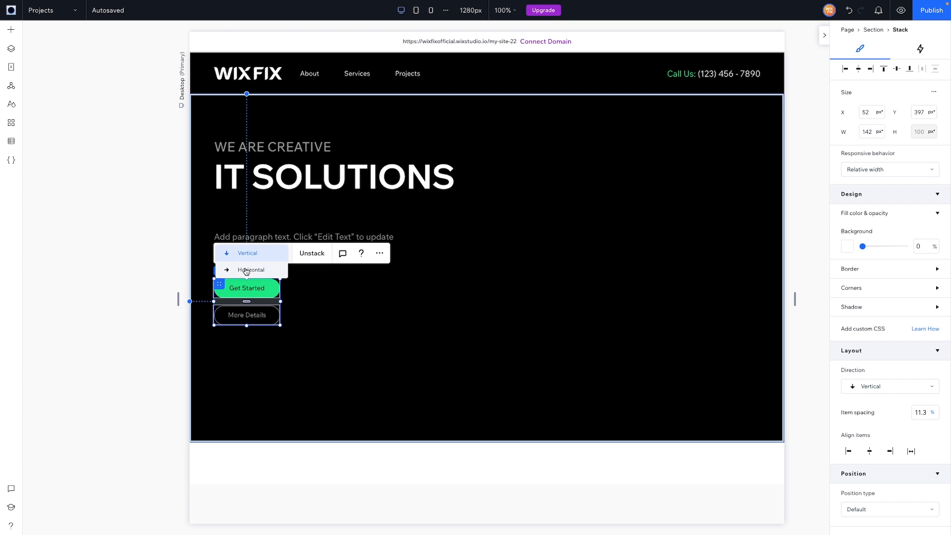
pyautogui.click(246, 270)
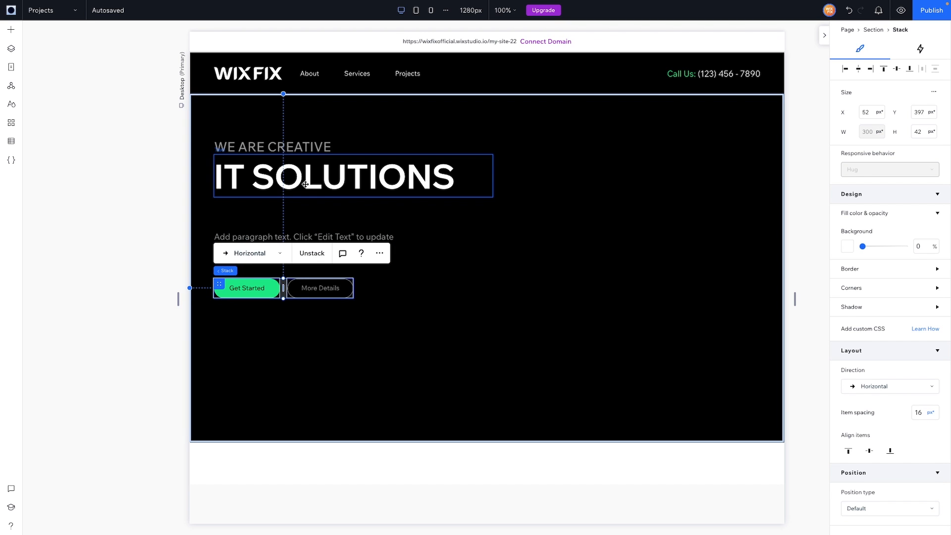
# Step: Combine the two headings, the paragraph and the button stack into one stack and shift it lower in the hero section
pyautogui.keyDown('shift'); pyautogui.click(282, 145); pyautogui.keyUp('shift')
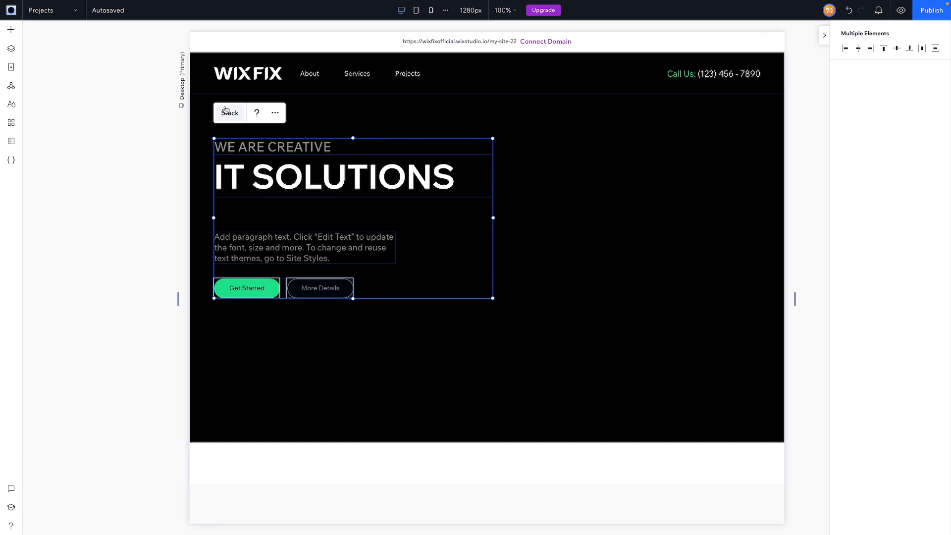
pyautogui.click(652, 204)
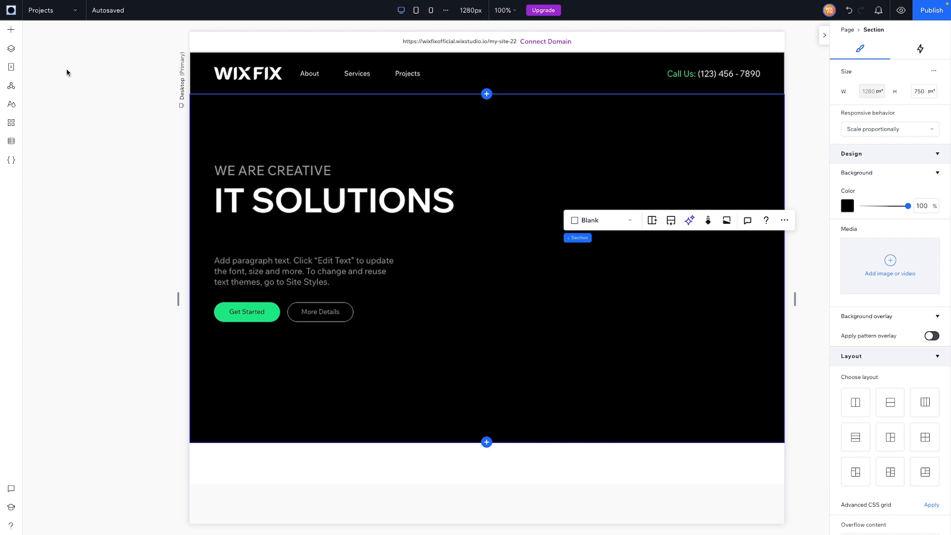
# Step: Insert Hero Image.png from the site files into the hero section
pyautogui.click(11, 31)
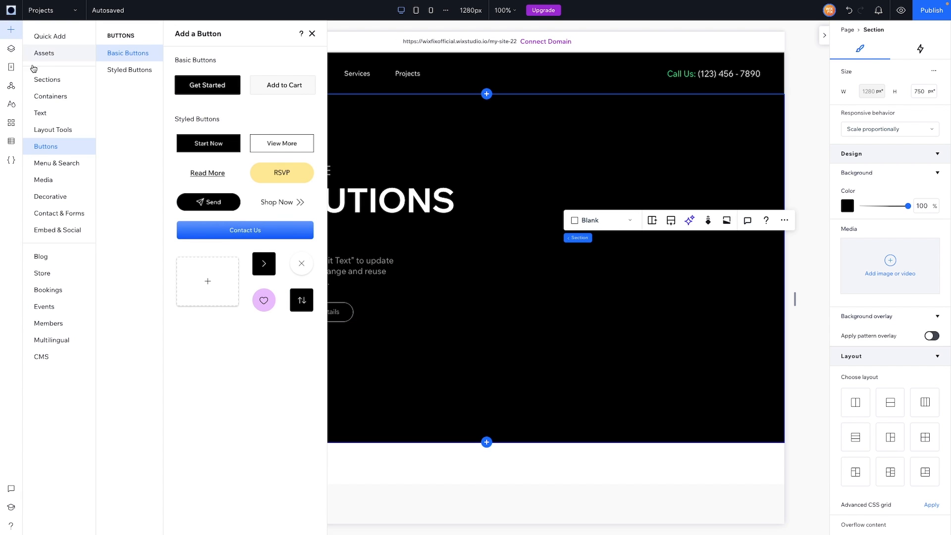
pyautogui.click(42, 182)
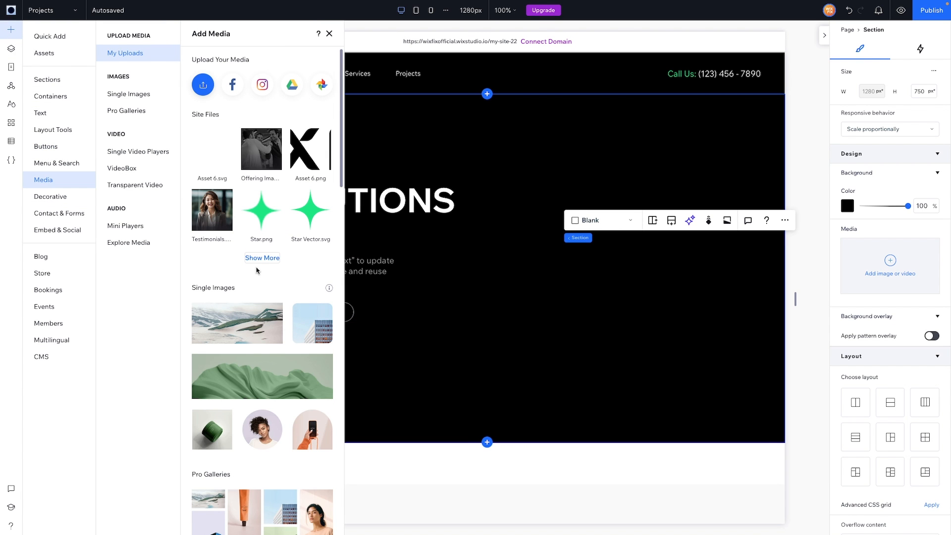
pyautogui.click(258, 258)
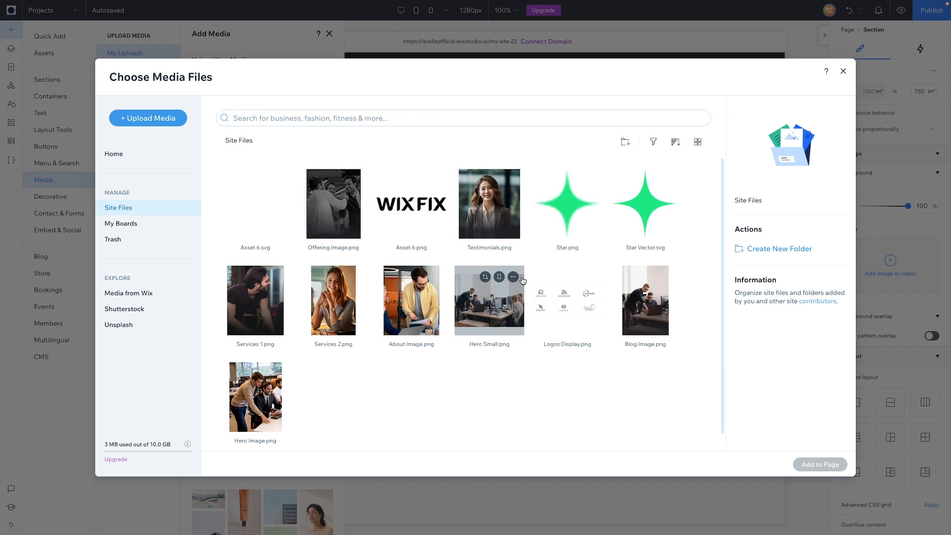
pyautogui.doubleClick(265, 403)
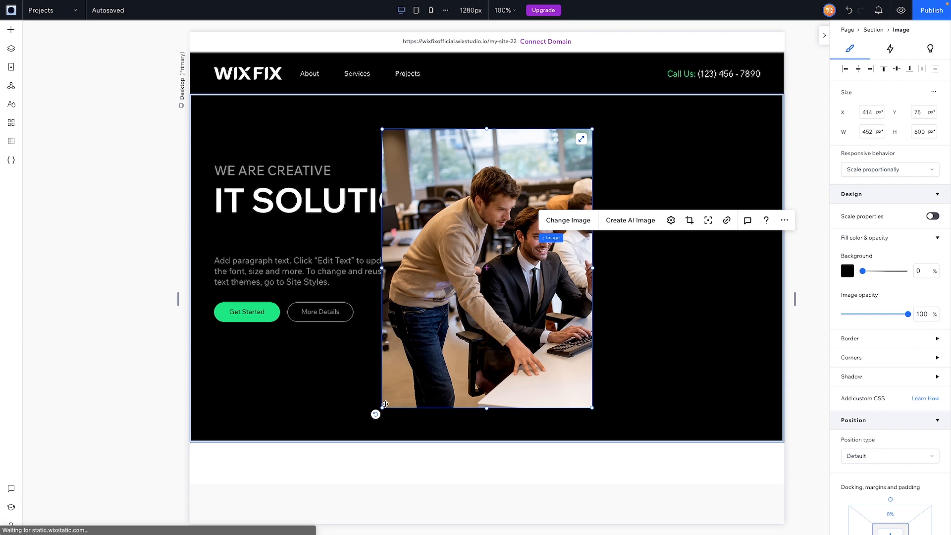
# Step: Scale the hero image down to about 393 × 522 px and move it to the right side of the hero section
pyautogui.moveTo(382, 408); pyautogui.dragTo(419, 379)
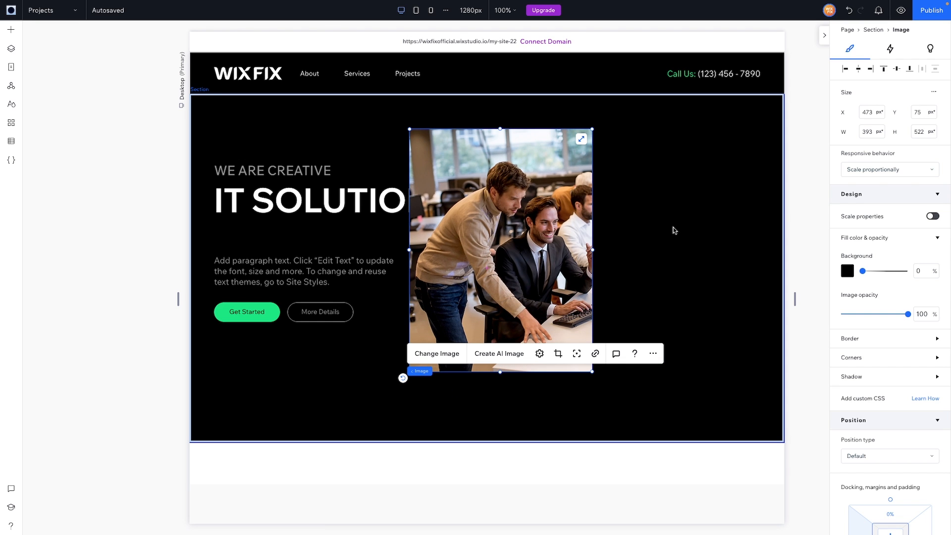
pyautogui.moveTo(550, 229); pyautogui.dragTo(720, 225)
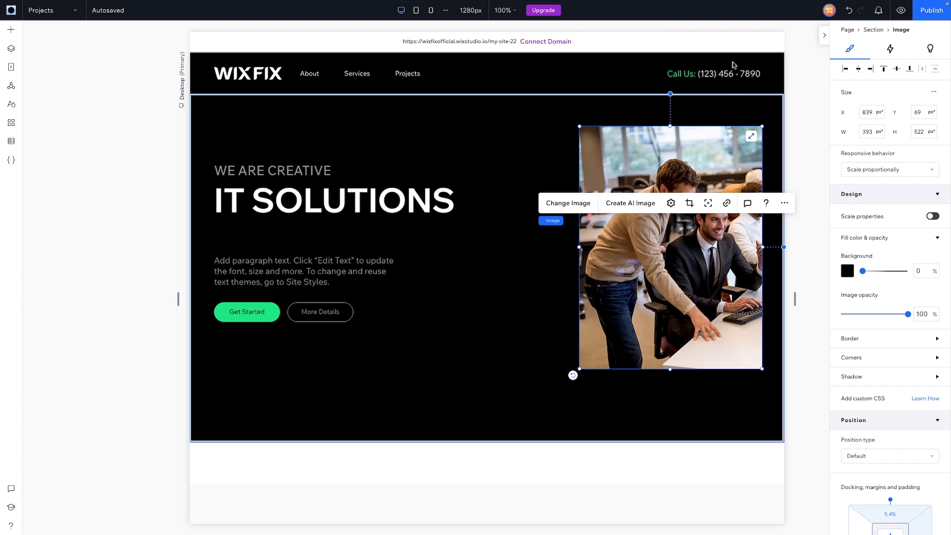
# Step: Position the hero image vertically centered in the section with a 4% right margin, and widen it to about 491 px
pyautogui.scroll(-1, 916, 350)
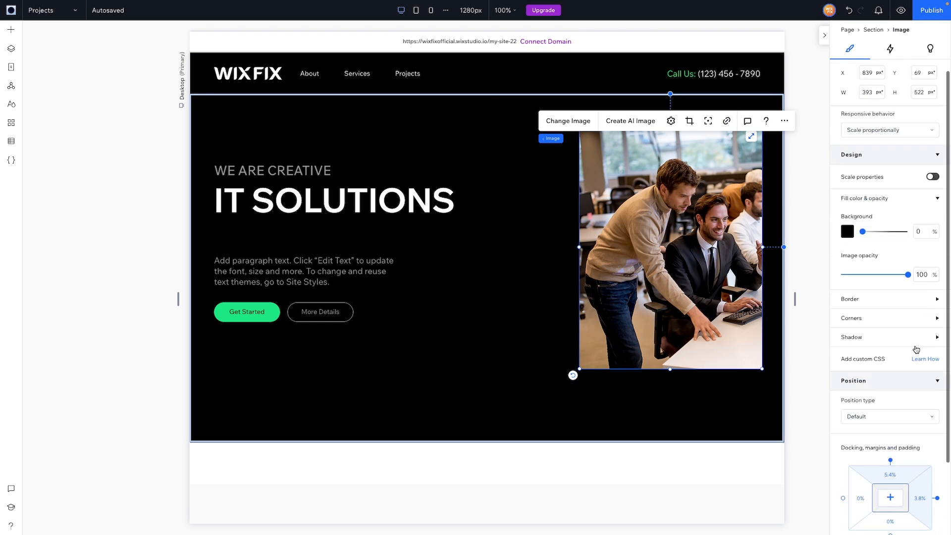
pyautogui.scroll(-2, 916, 350)
pyautogui.click(922, 408)
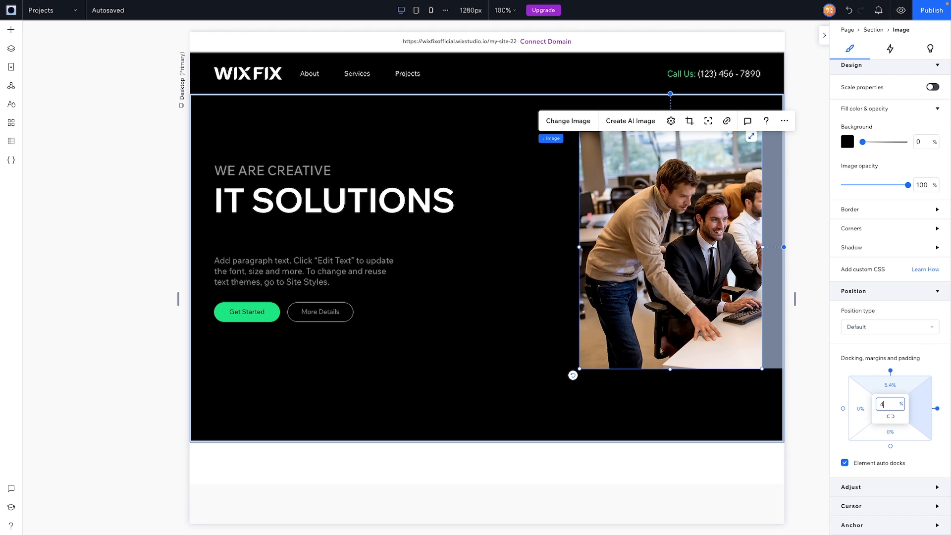
pyautogui.press('Return')
pyautogui.scroll(3, 894, 391)
pyautogui.click(897, 69)
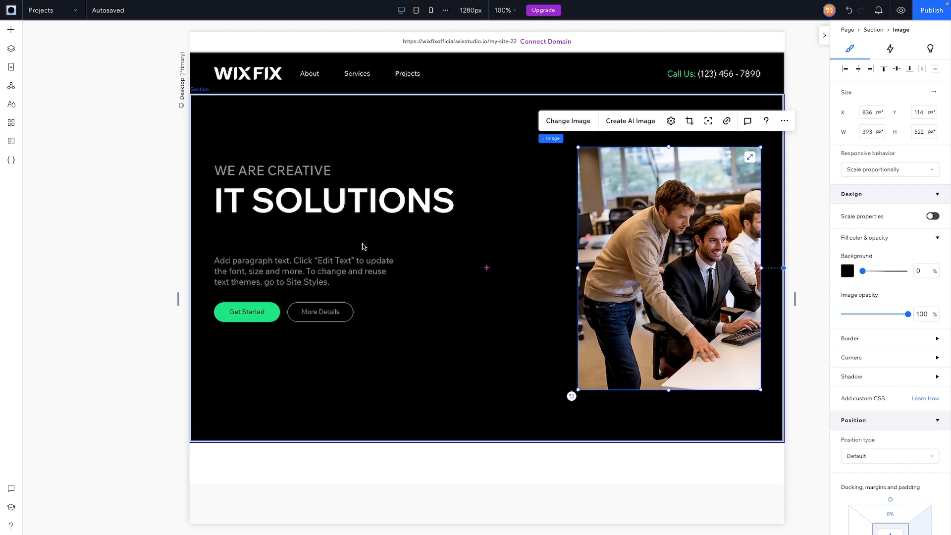
pyautogui.moveTo(577, 268); pyautogui.dragTo(532, 272)
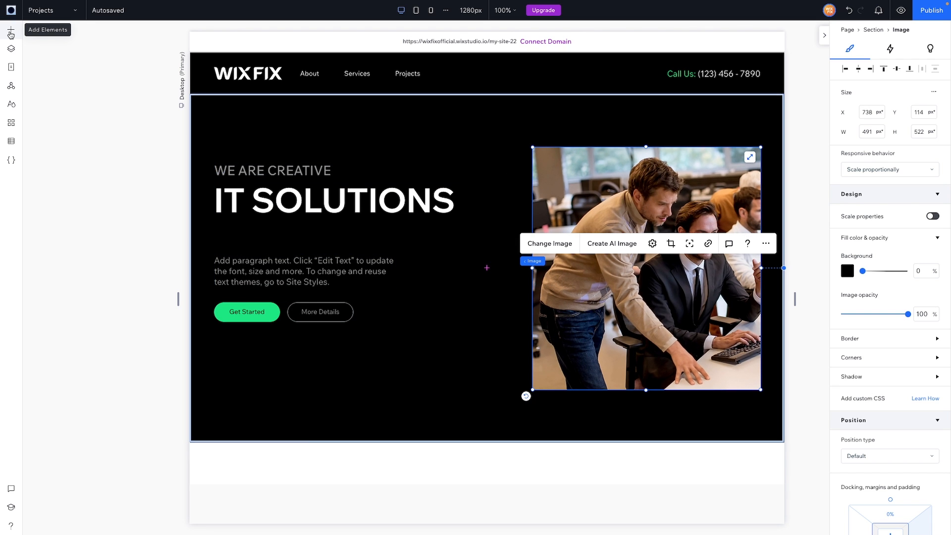
# Step: Add Star Vector.svg from the site files at about 56 × 56 px between the text and the hero image
pyautogui.click(10, 33)
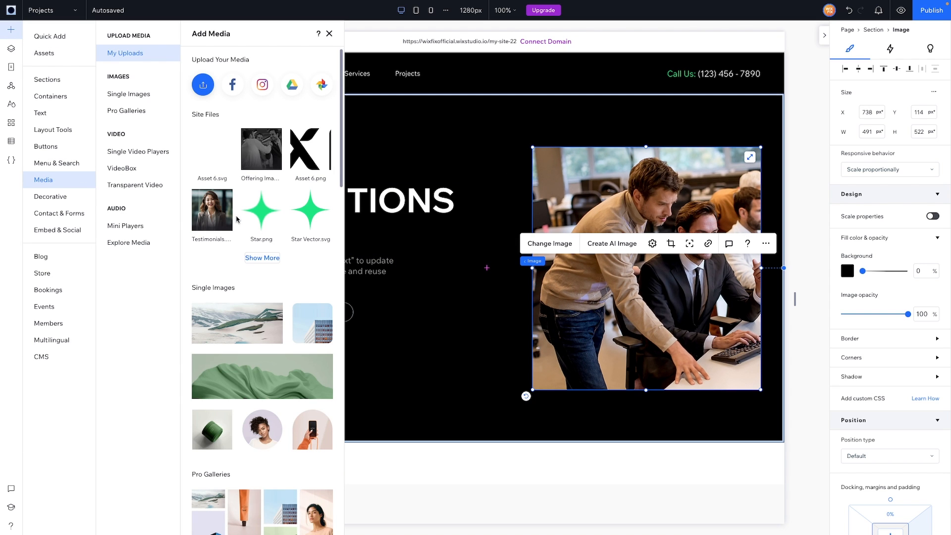
pyautogui.moveTo(256, 218)
pyautogui.click(311, 219)
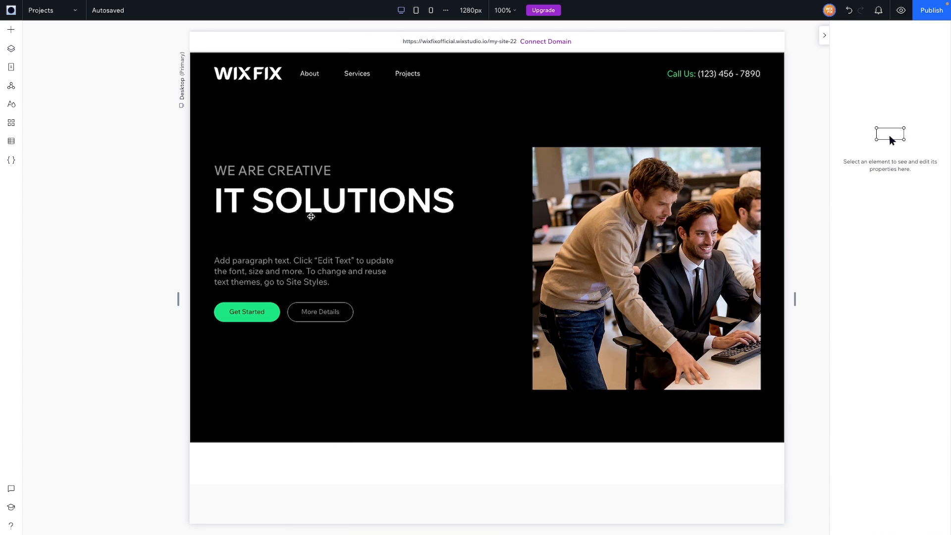
pyautogui.moveTo(530, 323); pyautogui.dragTo(506, 264)
# Step: Duplicate the green star, move the copy to the lower left of the original and enlarge it
pyautogui.hotkey('ctrl', 'd')
pyautogui.hotkey('shift', 'Left')
pyautogui.hotkey('shift', 'Left')
pyautogui.hotkey('shift', 'Left')
pyautogui.hotkey('shift', 'Left')
pyautogui.hotkey('shift', 'Left')
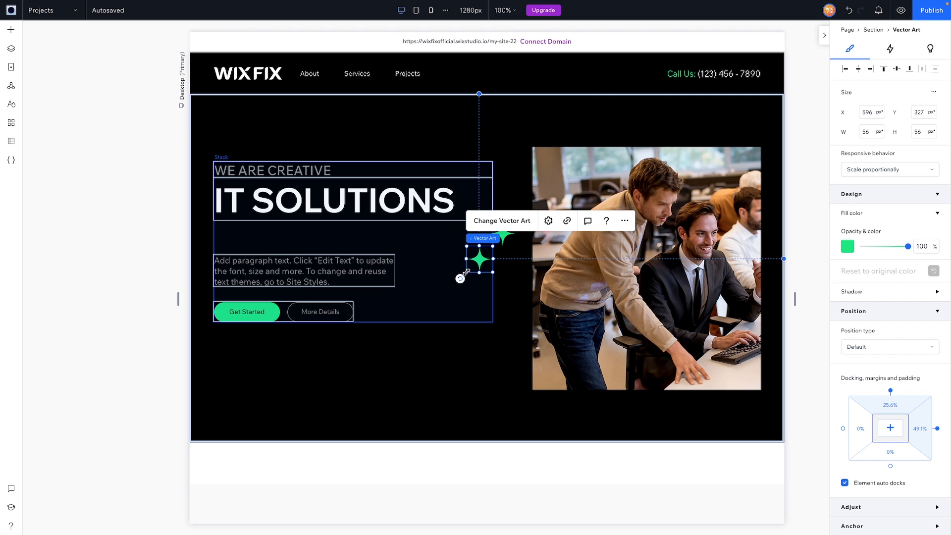
pyautogui.moveTo(466, 272); pyautogui.dragTo(451, 285)
pyautogui.click(504, 346)
pyautogui.moveTo(179, 298)
pyautogui.mouseDown()
pyautogui.moveTo(263, 288)
pyautogui.moveTo(159, 300)
pyautogui.moveTo(188, 292)
pyautogui.moveTo(178, 297)
pyautogui.mouseUp()
# Step: Move the text stack up so its top aligns with the hero image, at Y 114 px
pyautogui.click(309, 242)
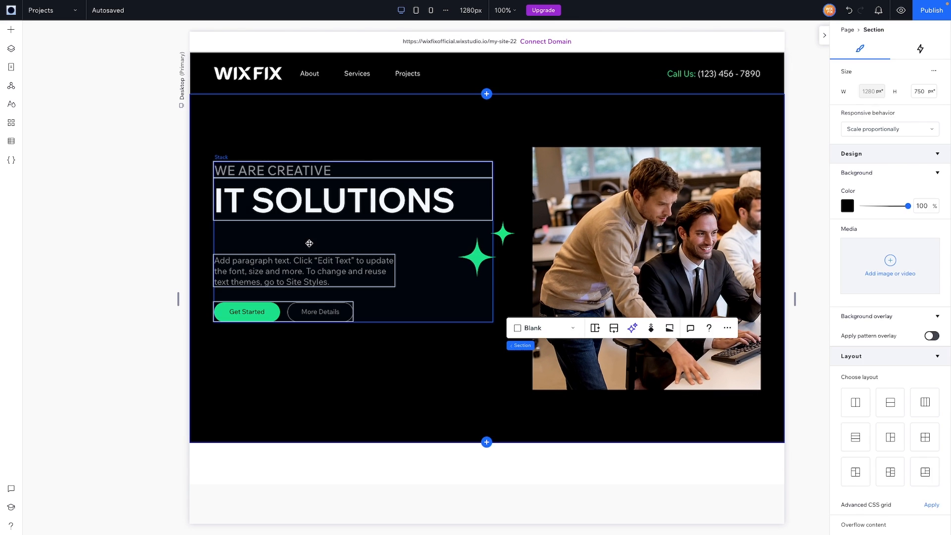
pyautogui.moveTo(308, 237); pyautogui.dragTo(350, 229)
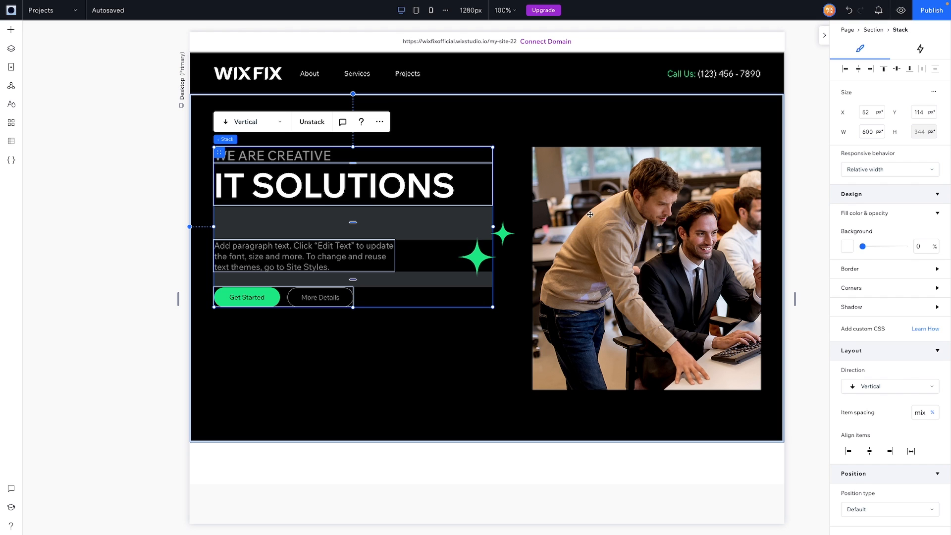
# Step: Extend the hero image upward and downward to a height of about 635 px
pyautogui.click(625, 208)
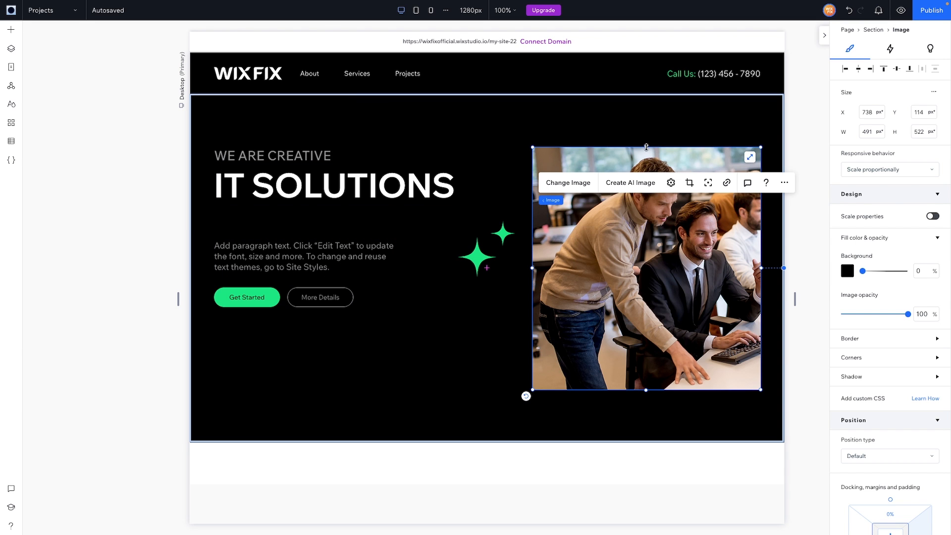
pyautogui.moveTo(647, 147); pyautogui.dragTo(647, 122)
pyautogui.moveTo(648, 114); pyautogui.dragTo(648, 113)
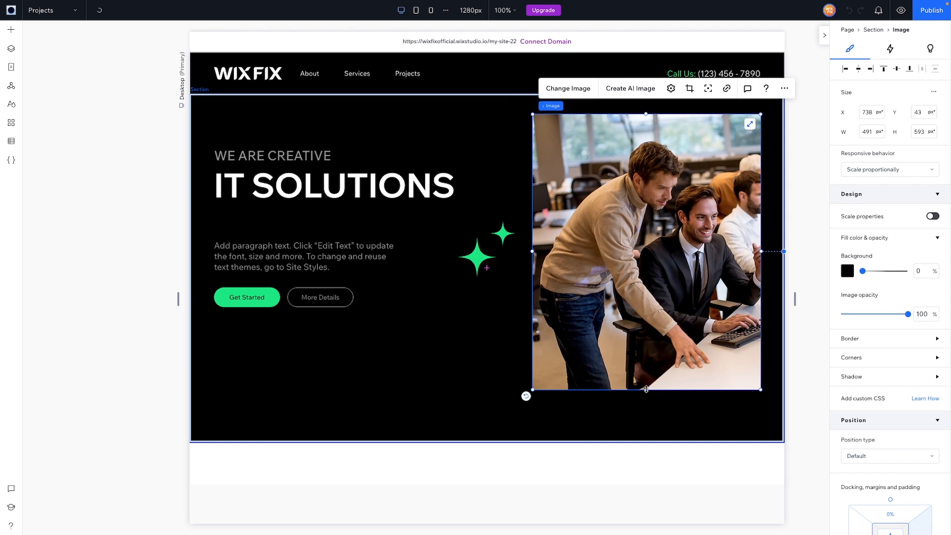
pyautogui.moveTo(646, 390); pyautogui.dragTo(646, 416)
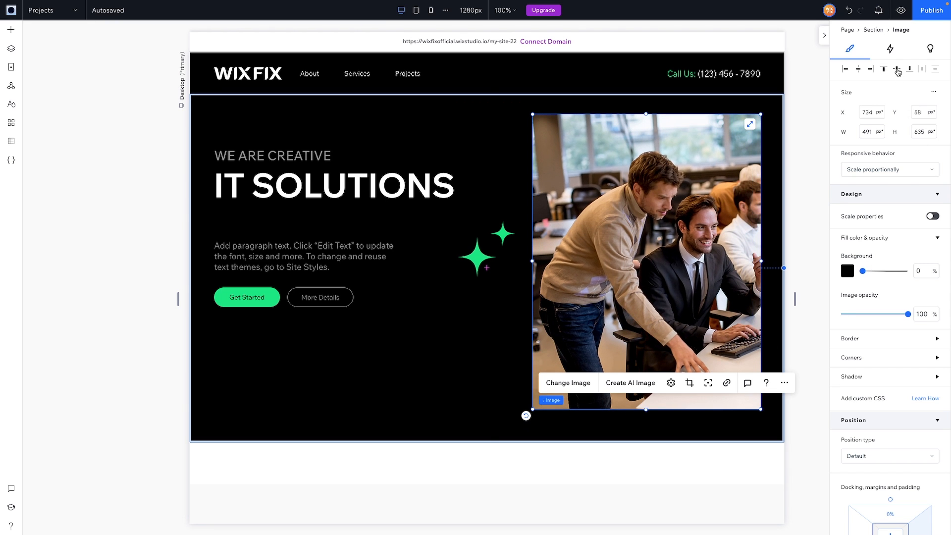
# Step: Center the taller hero image vertically in the section and set its right margin to 4%
pyautogui.click(897, 70)
pyautogui.scroll(-3, 940, 424)
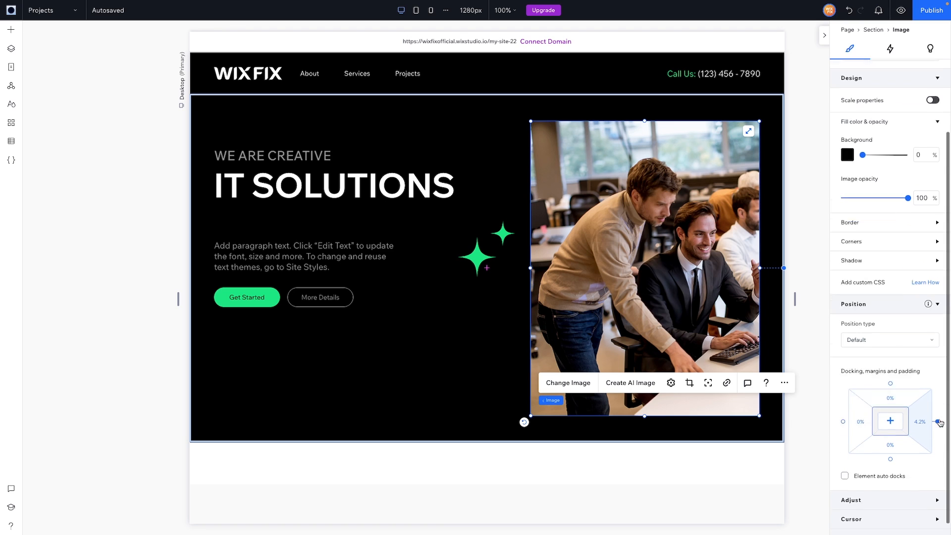
pyautogui.click(920, 415)
pyautogui.write('4')
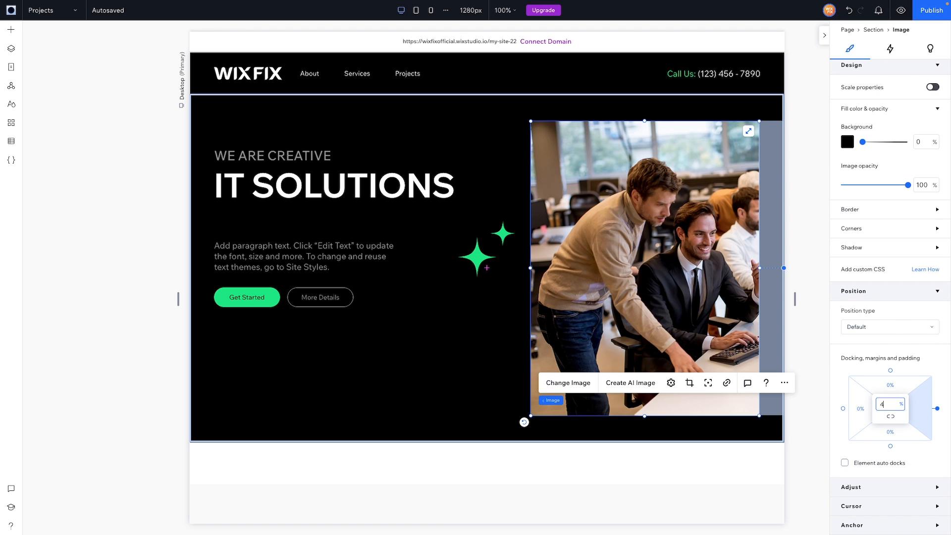
# Step: Raise the text stack until its top edge lines up with the top of the enlarged hero image
pyautogui.click(296, 223)
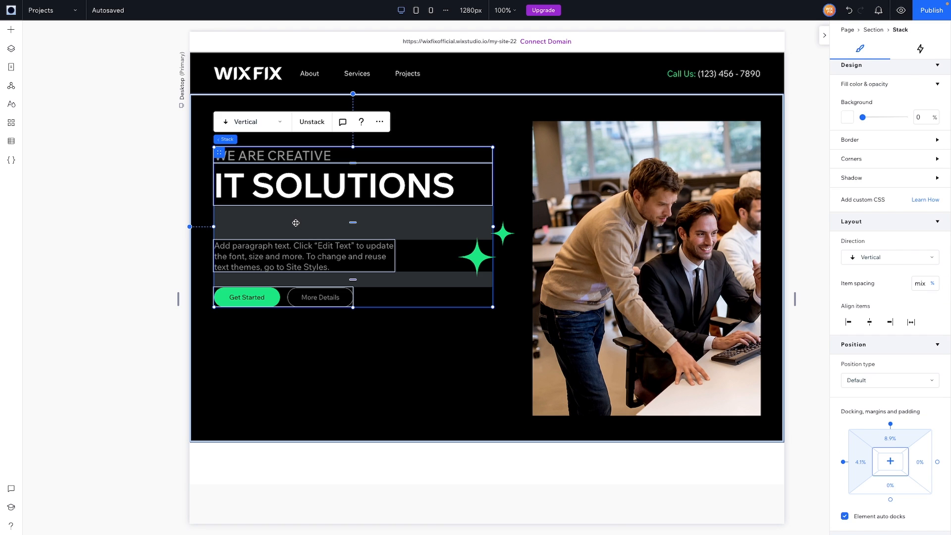
pyautogui.moveTo(294, 218); pyautogui.dragTo(294, 196)
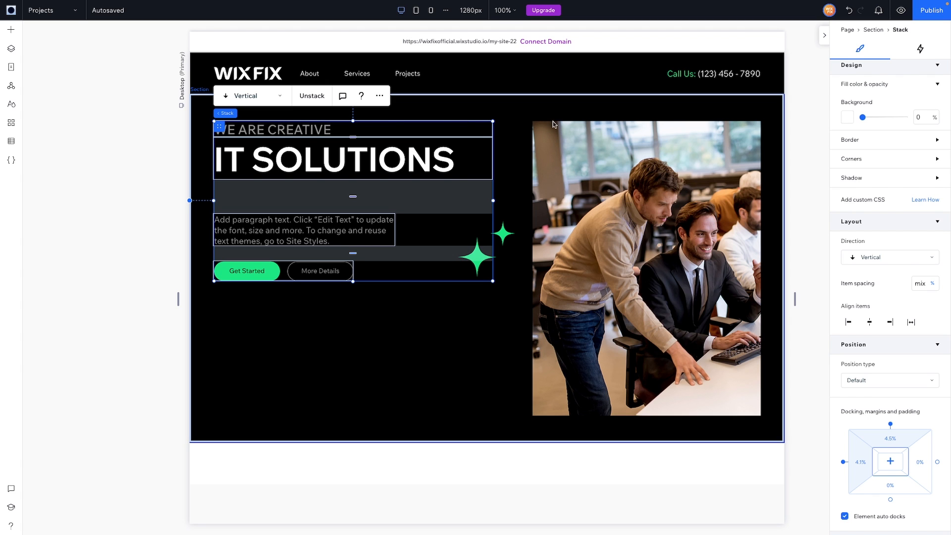
# Step: Add a container below the call-to-action buttons in the hero section and set its background opacity to 0%
pyautogui.click(361, 320)
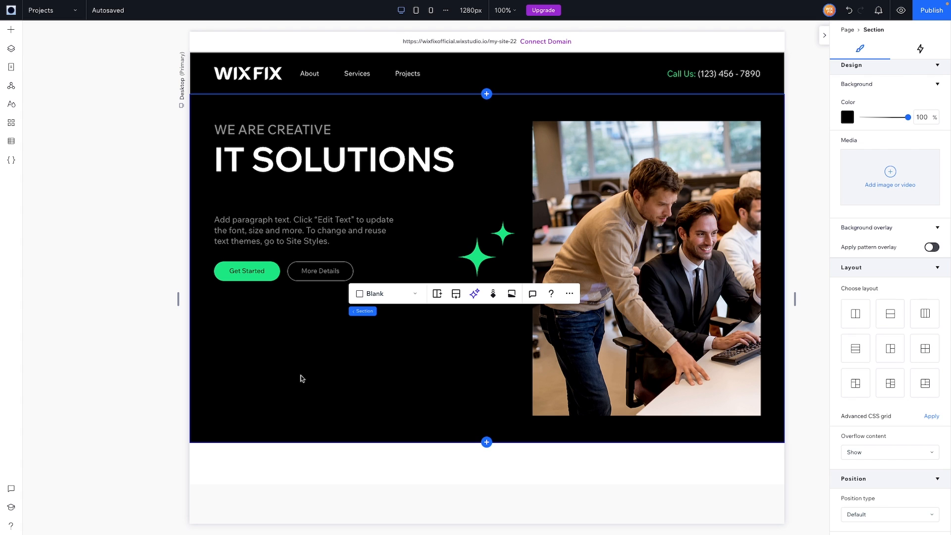
pyautogui.click(11, 30)
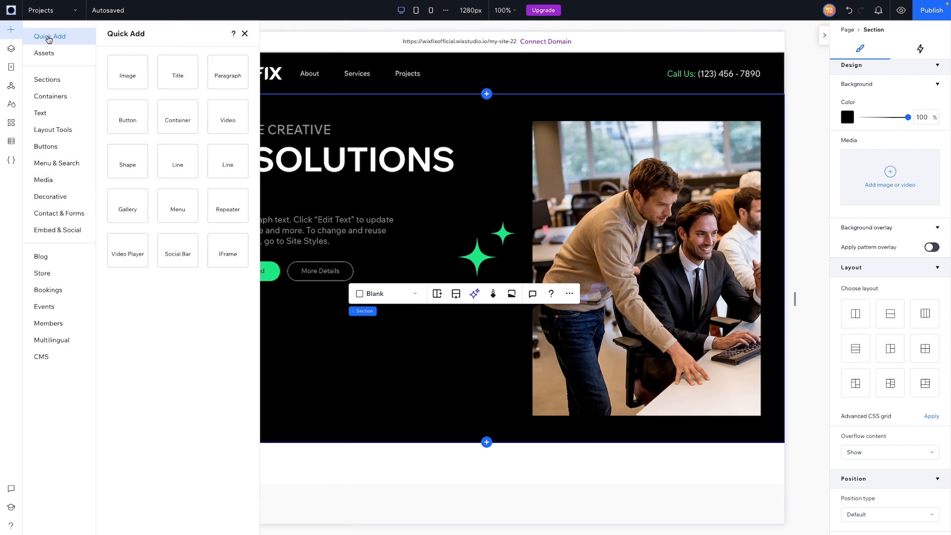
pyautogui.moveTo(170, 136); pyautogui.dragTo(387, 347)
pyautogui.click(922, 271)
pyautogui.write('0')
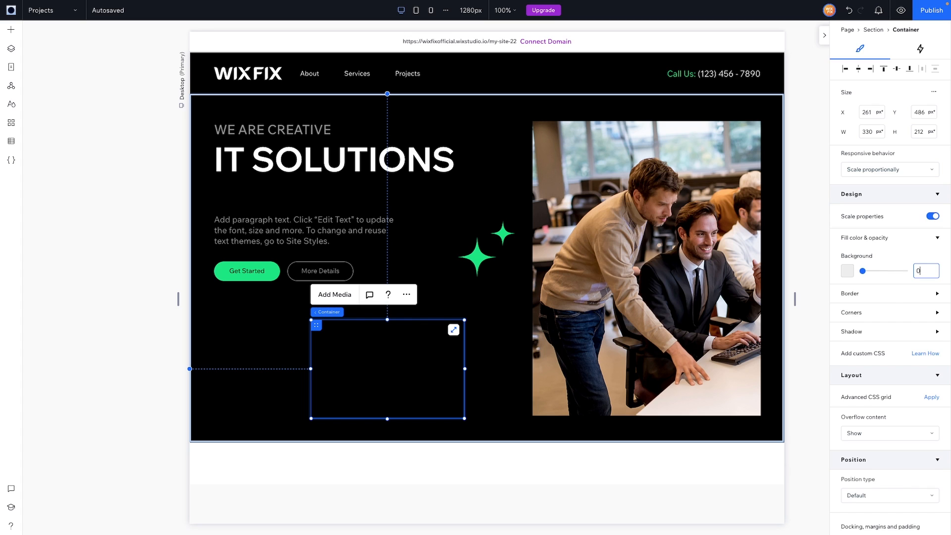
# Step: Give the container a 1 px border and a 24 px radius on all corners
pyautogui.click(892, 295)
pyautogui.click(919, 369)
pyautogui.write('1')
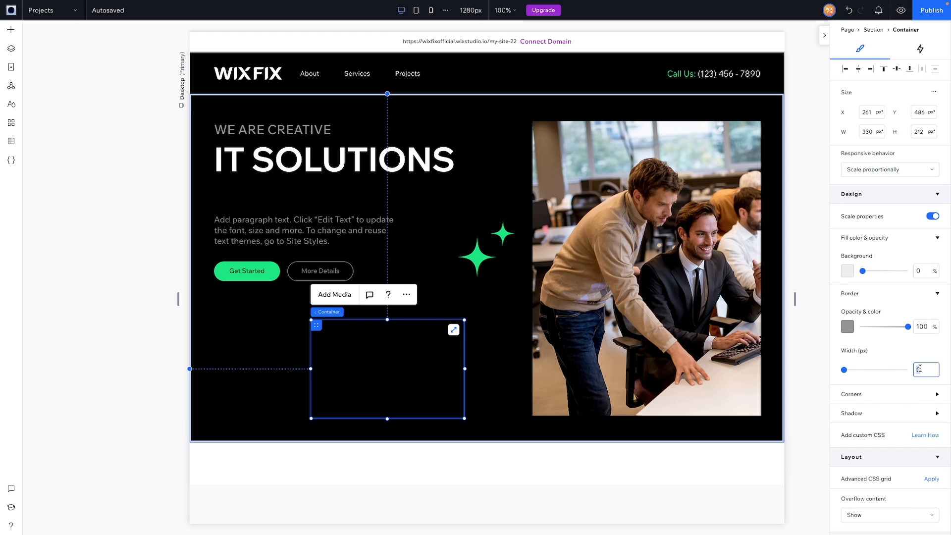
pyautogui.click(881, 396)
pyautogui.click(851, 426)
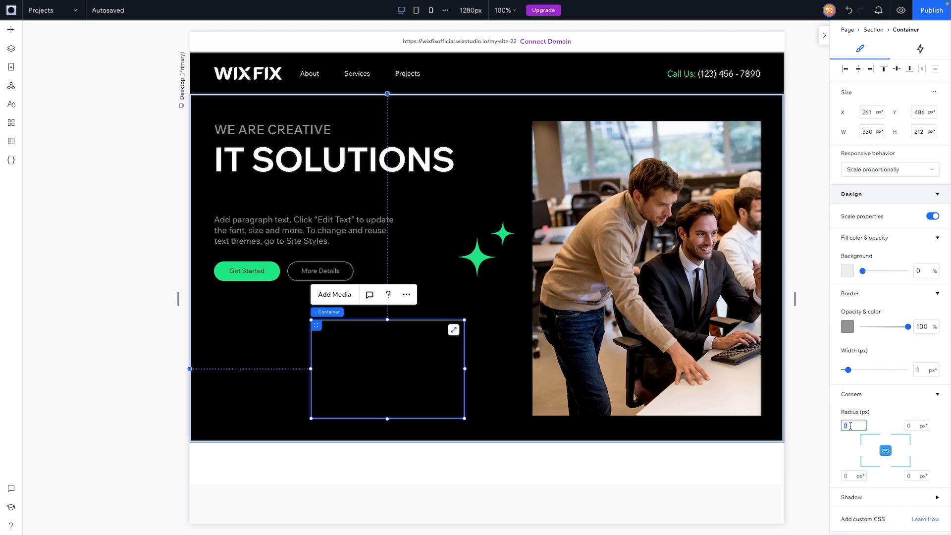
pyautogui.write('24')
pyautogui.press('Return')
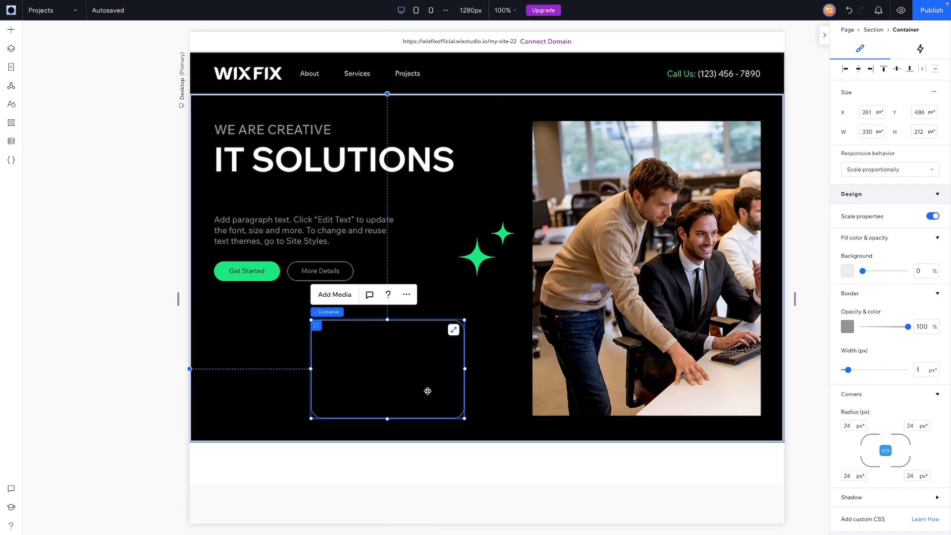
# Step: Copy the IT SOLUTIONS heading into the outlined container and change the copy's text to "+129k"
pyautogui.click(279, 164)
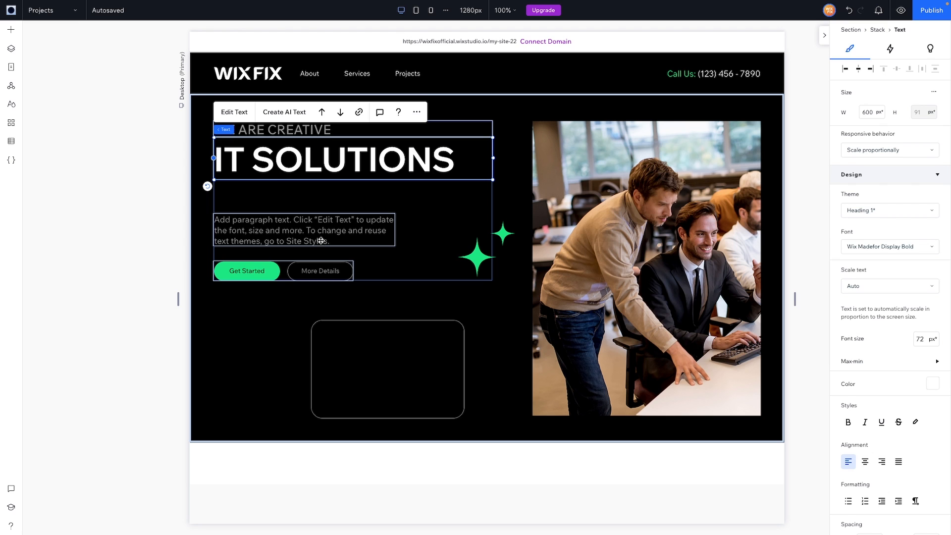
pyautogui.click(340, 357)
pyautogui.rightClick(339, 356)
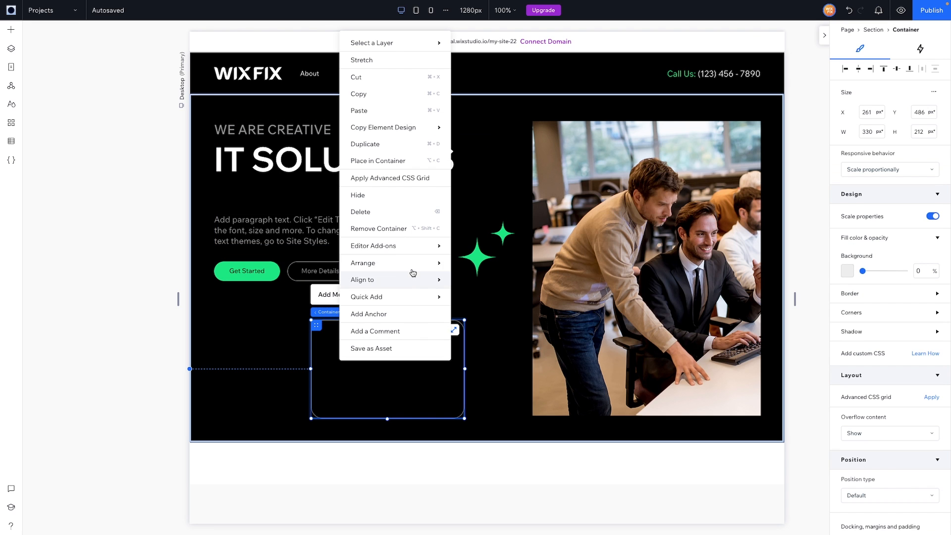
pyautogui.click(359, 111)
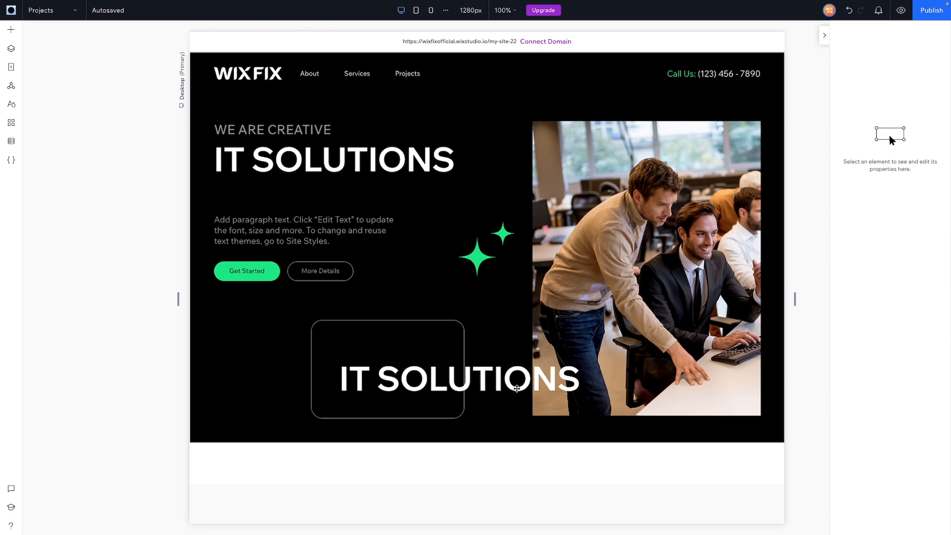
pyautogui.click(437, 385)
pyautogui.click(437, 384)
pyautogui.write('+129k')
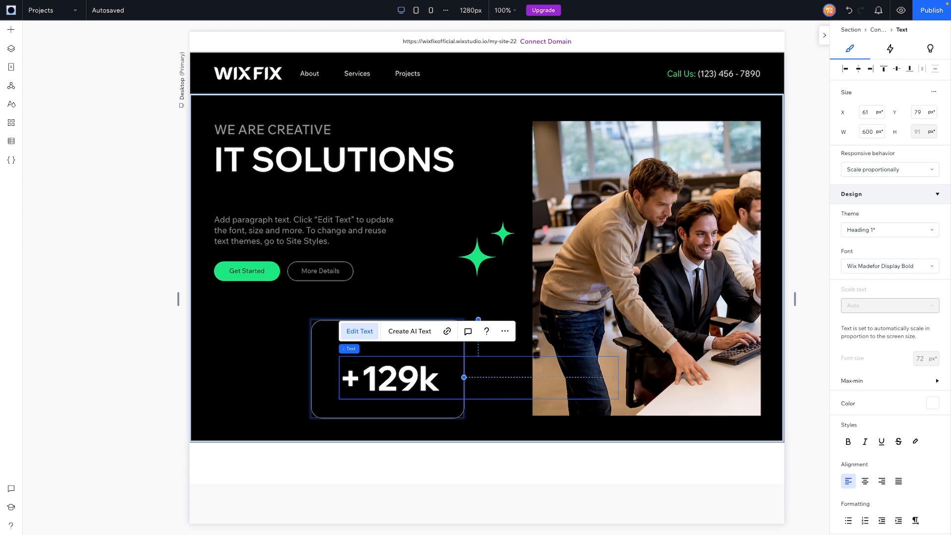
# Step: Style the +129k text as white Heading 4, narrow its box and place it in the container's upper-left corner
pyautogui.hotkey('ctrl', 'a')
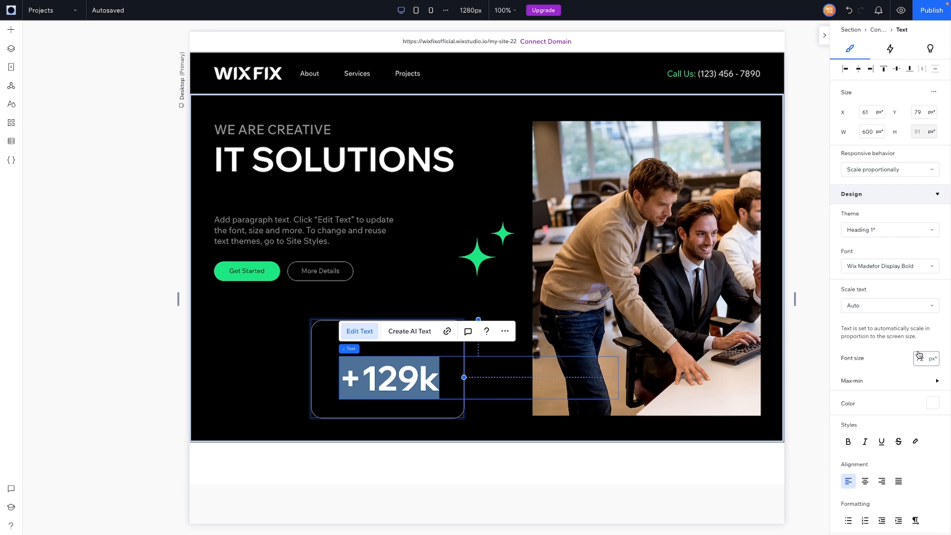
pyautogui.click(894, 237)
pyautogui.click(874, 340)
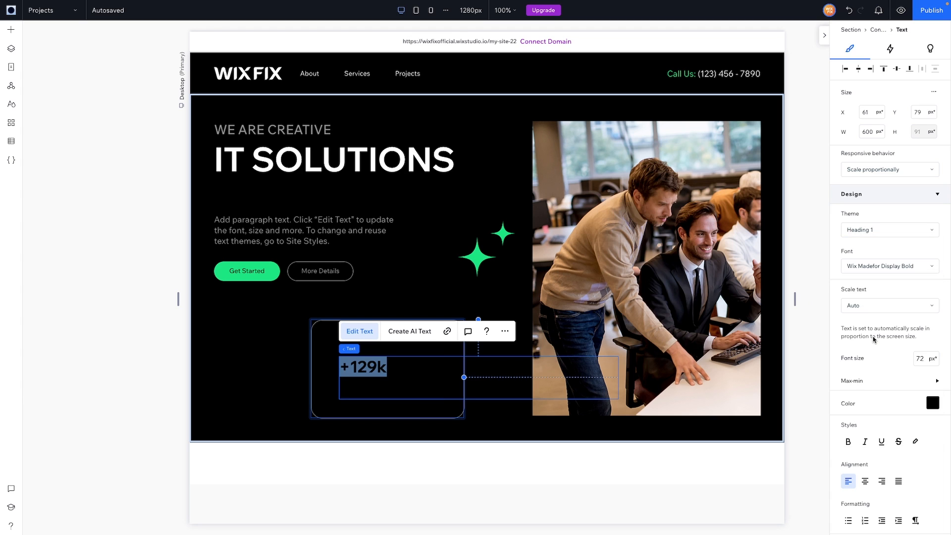
pyautogui.click(930, 402)
pyautogui.click(858, 390)
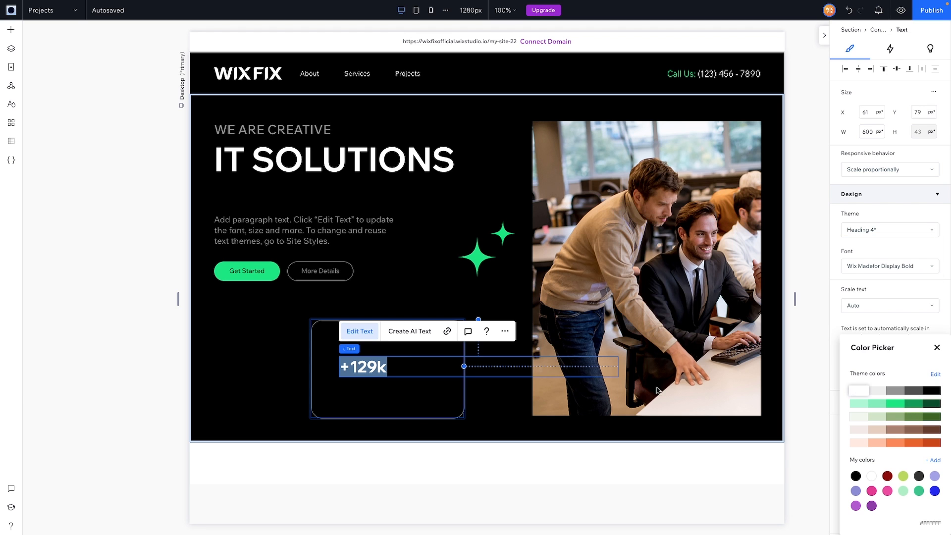
pyautogui.press('Escape')
pyautogui.moveTo(618, 367); pyautogui.dragTo(360, 342)
# Step: Copy the hero paragraph into the container, change it to "Successful Projects" and fit it directly below +129k
pyautogui.click(351, 233)
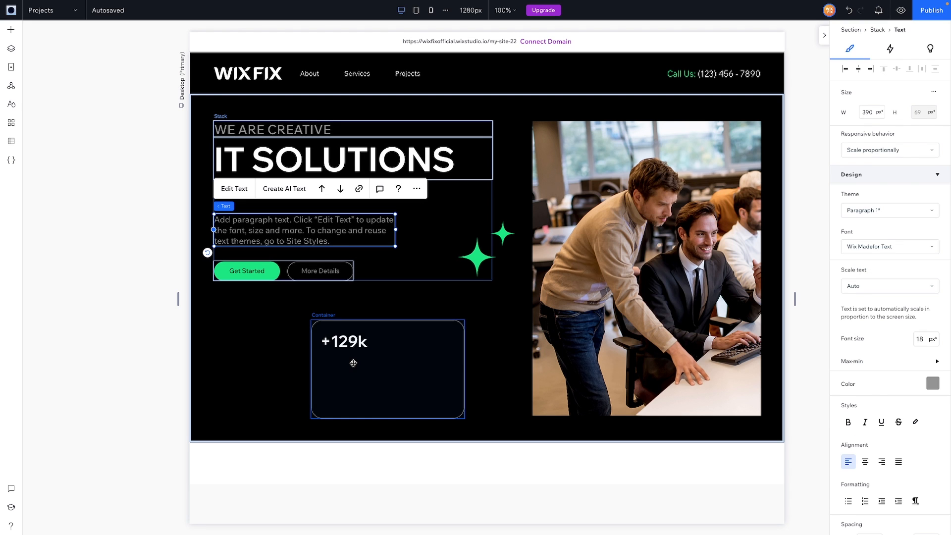
pyautogui.rightClick(353, 363)
pyautogui.click(382, 117)
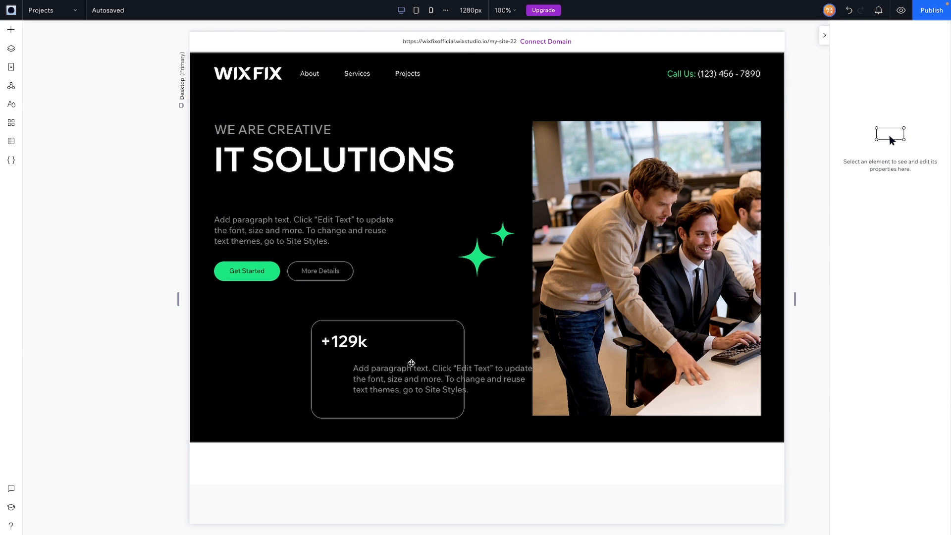
pyautogui.click(401, 376)
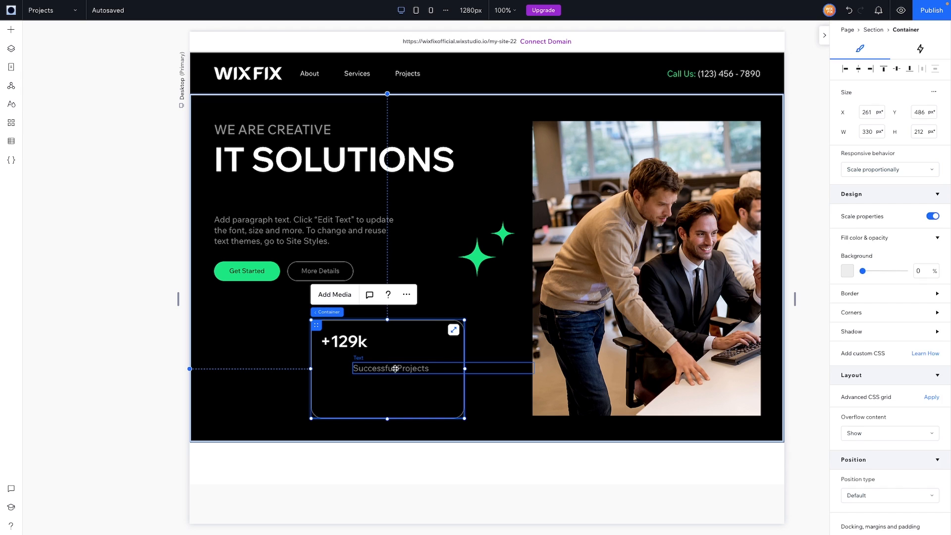
pyautogui.click(394, 369)
pyautogui.moveTo(534, 368); pyautogui.dragTo(364, 362)
# Step: Shrink the container to about 216 × 130 px and align it with the hero text's left edge and the image's bottom
pyautogui.moveTo(388, 417); pyautogui.dragTo(387, 383)
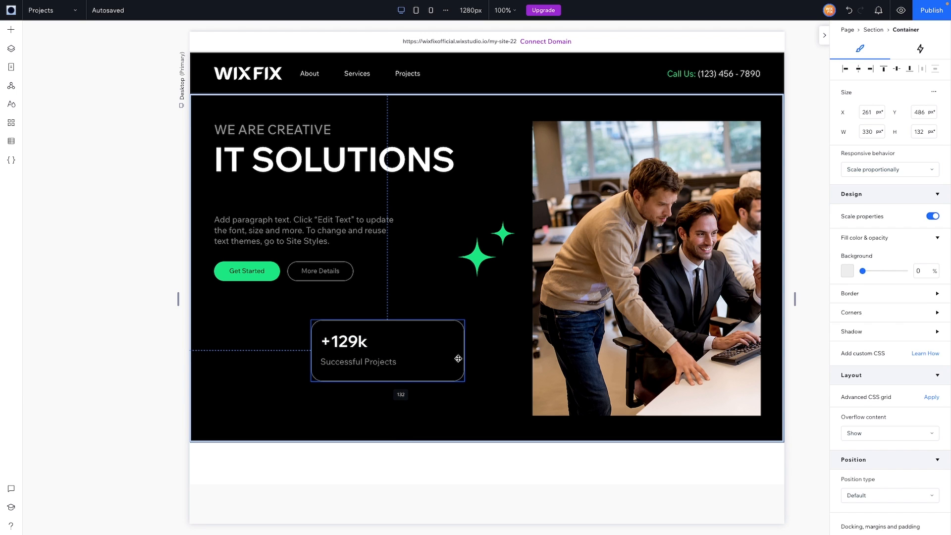
pyautogui.moveTo(464, 353); pyautogui.dragTo(412, 355)
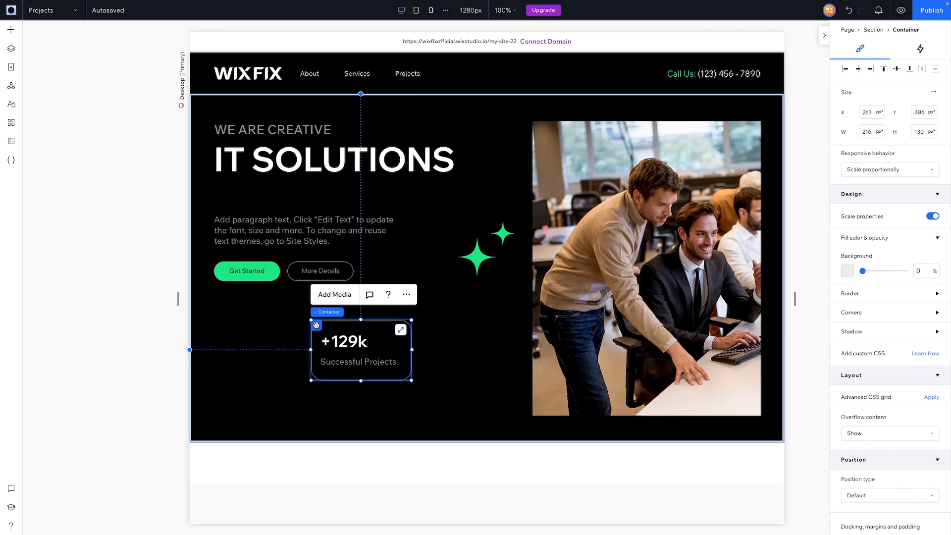
pyautogui.moveTo(315, 326); pyautogui.dragTo(256, 378)
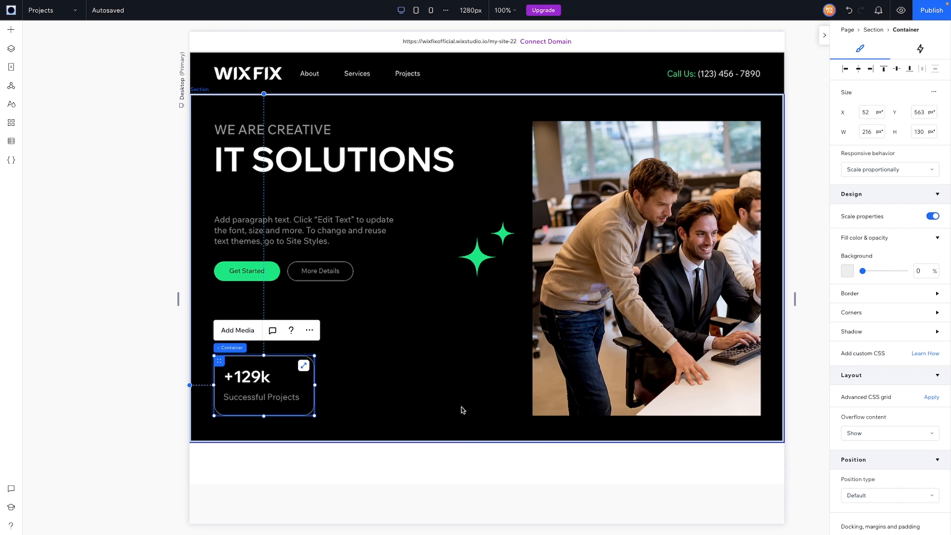
# Step: Duplicate the +129k container, place the copy just right of the original and widen it to about 381 px
pyautogui.hotkey('ctrl', 'v')
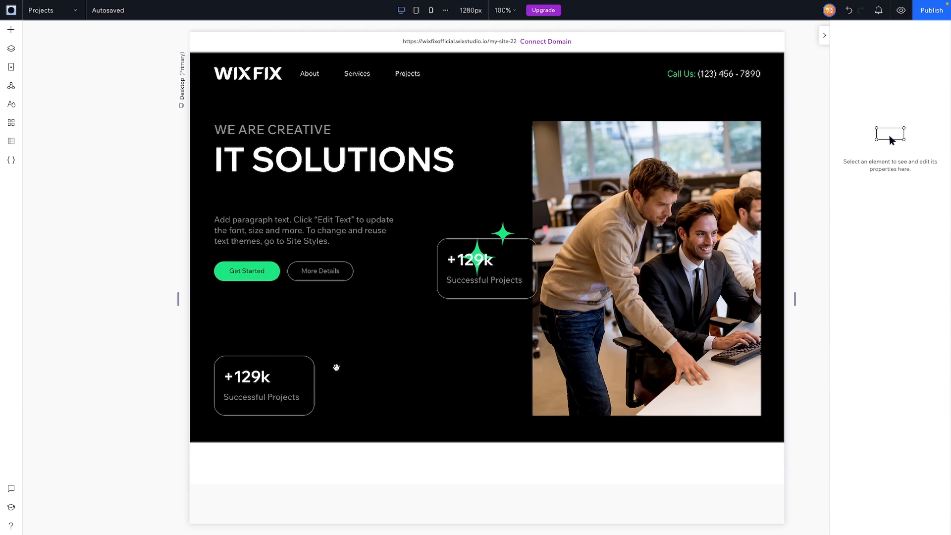
pyautogui.click(438, 244)
pyautogui.moveTo(441, 244); pyautogui.dragTo(368, 345)
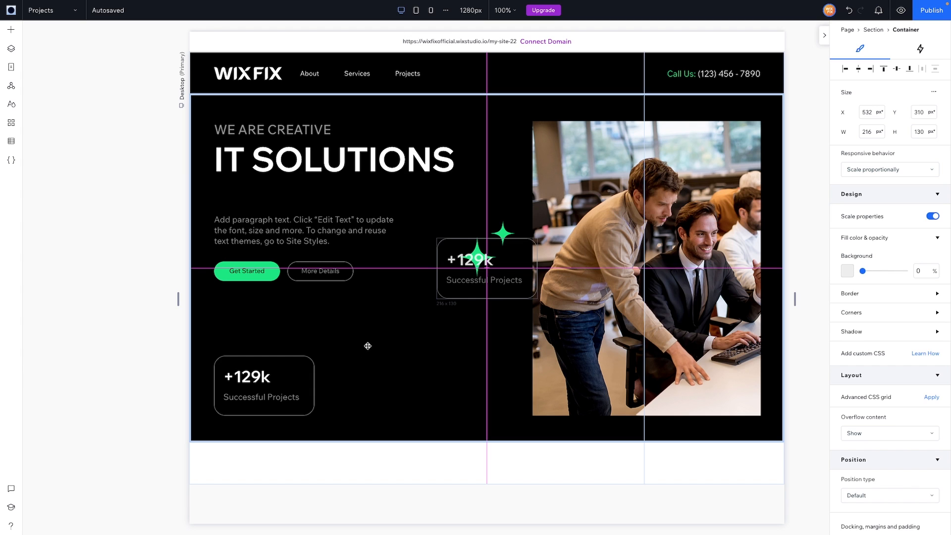
pyautogui.moveTo(337, 374)
pyautogui.mouseDown()
pyautogui.moveTo(327, 381)
pyautogui.moveTo(326, 364)
pyautogui.mouseUp()
pyautogui.moveTo(420, 386); pyautogui.dragTo(500, 383)
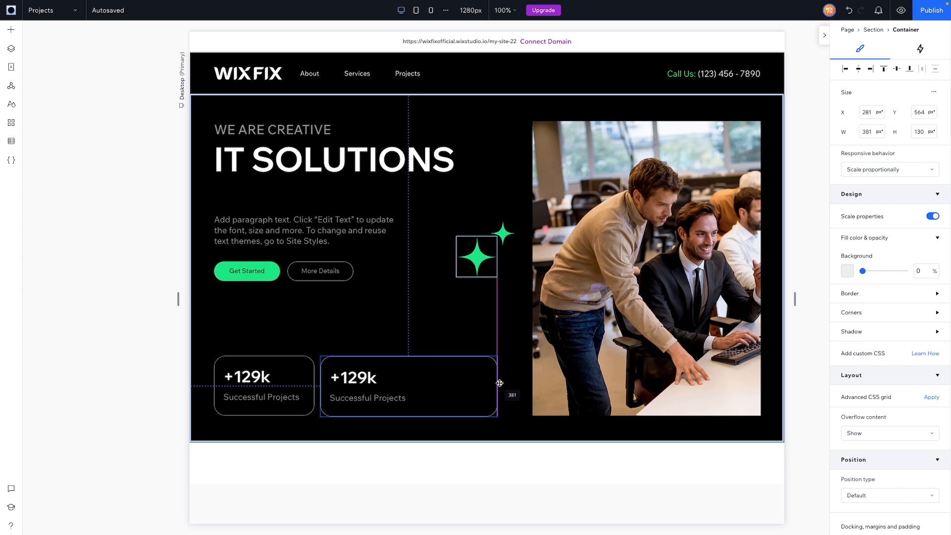
# Step: In the wider container, delete +129k, raise the remaining text and replace it with "Lorem ipsum dolor sit amet, consectetur adipiscing elit."
pyautogui.click(357, 379)
pyautogui.press('Delete')
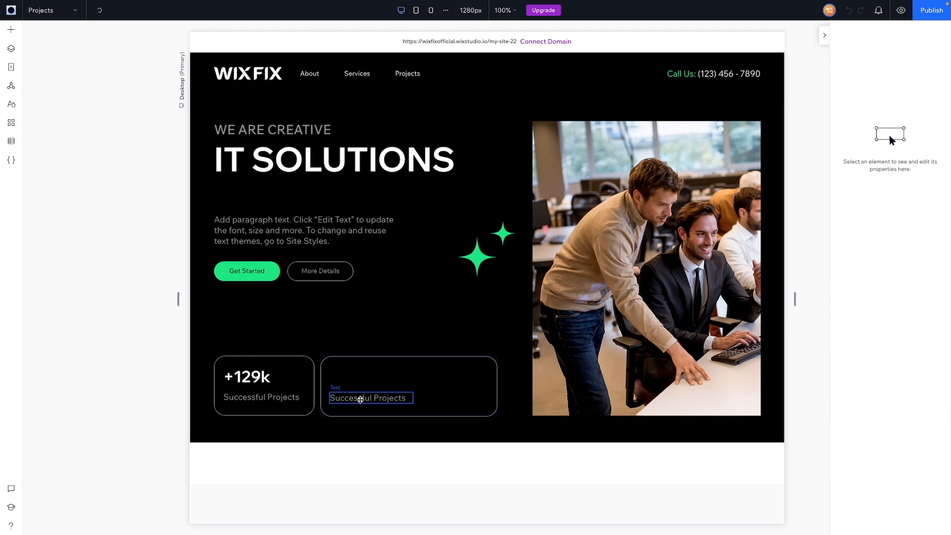
pyautogui.click(351, 399)
pyautogui.moveTo(351, 398); pyautogui.dragTo(354, 374)
pyautogui.doubleClick(376, 373)
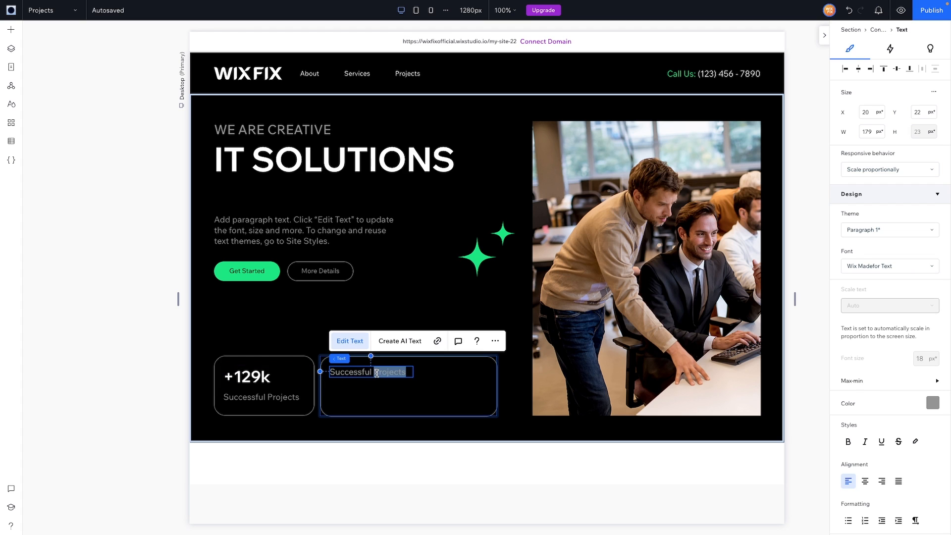
pyautogui.hotkey('ctrl', 'a')
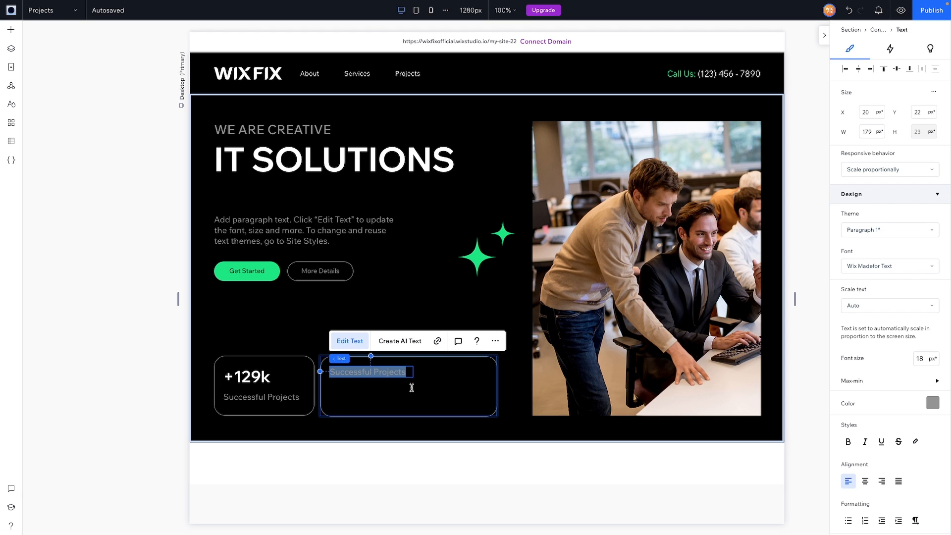
pyautogui.write('Lorem ipsum dolor sit amet, consectetur adipiscing elit.')
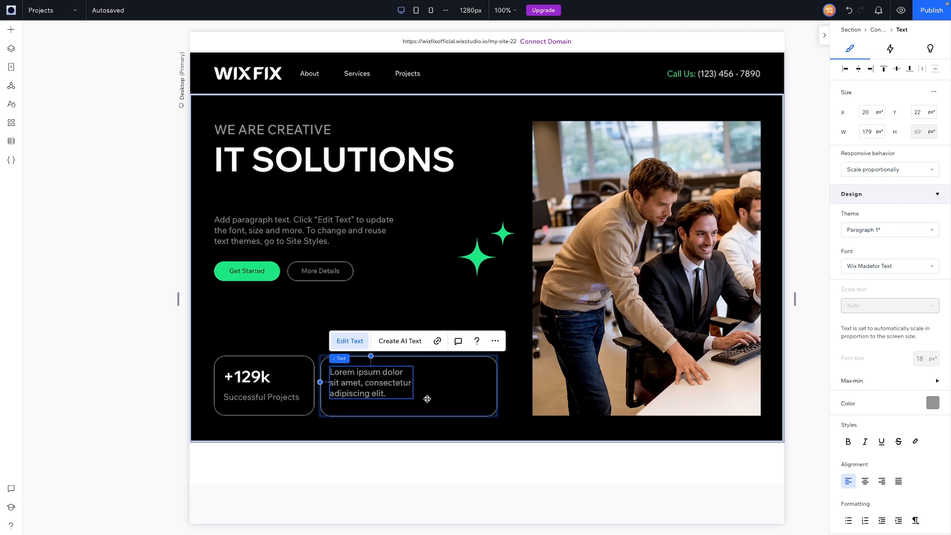
pyautogui.click(451, 398)
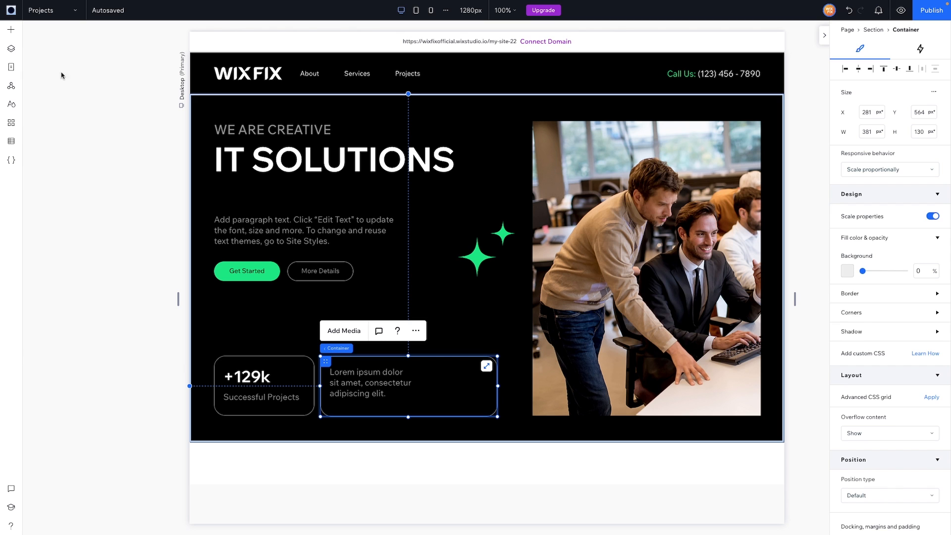
# Step: Add an office image of about 142 × 86 px beside the lorem ipsum text and give its corners a 12 px radius
pyautogui.click(11, 31)
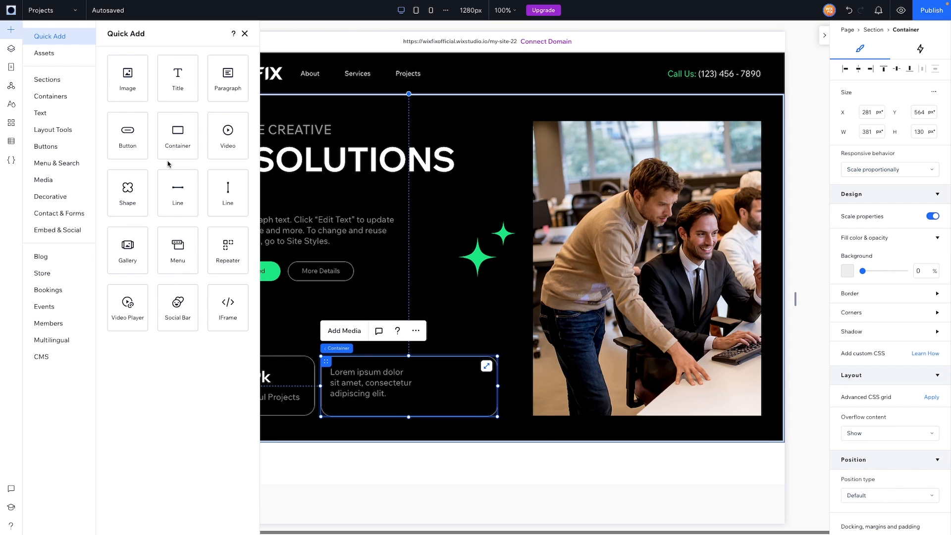
pyautogui.moveTo(177, 191); pyautogui.dragTo(483, 286)
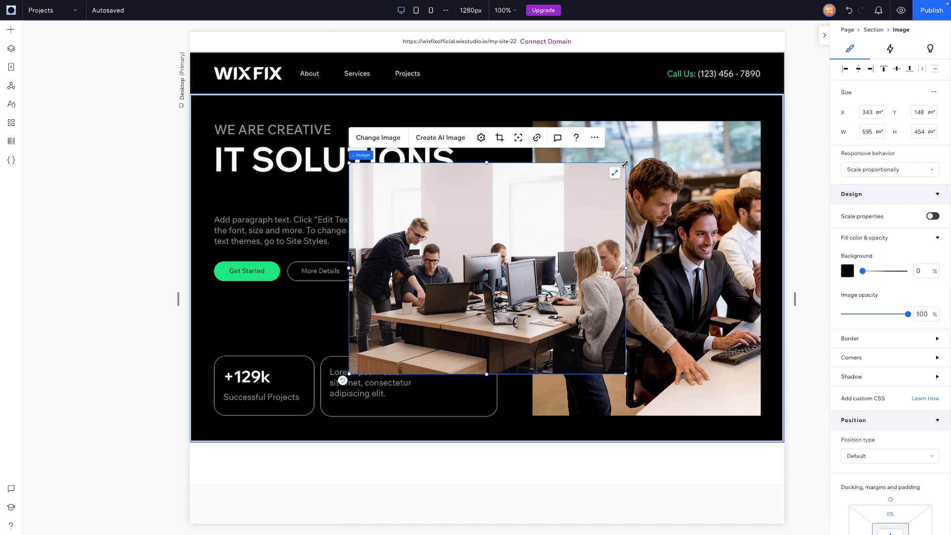
pyautogui.moveTo(625, 164); pyautogui.dragTo(447, 394)
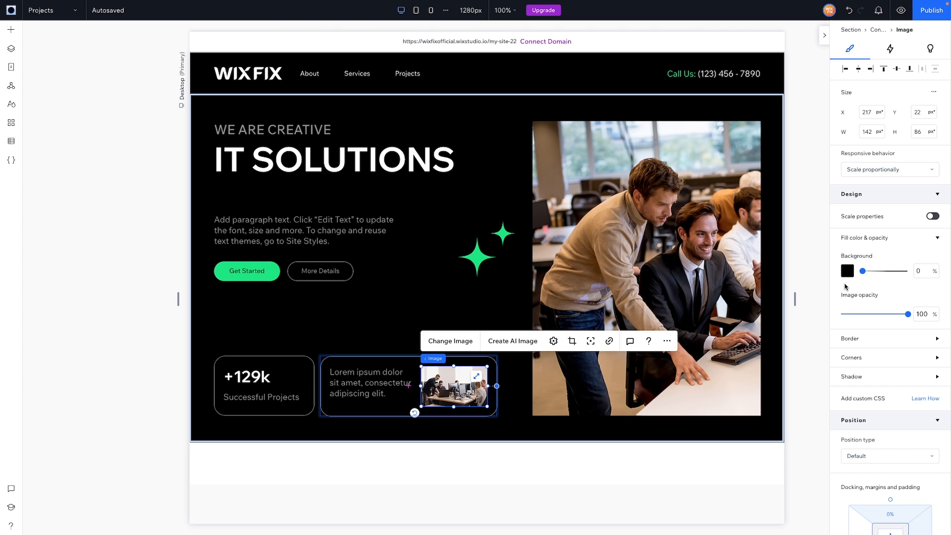
pyautogui.click(854, 359)
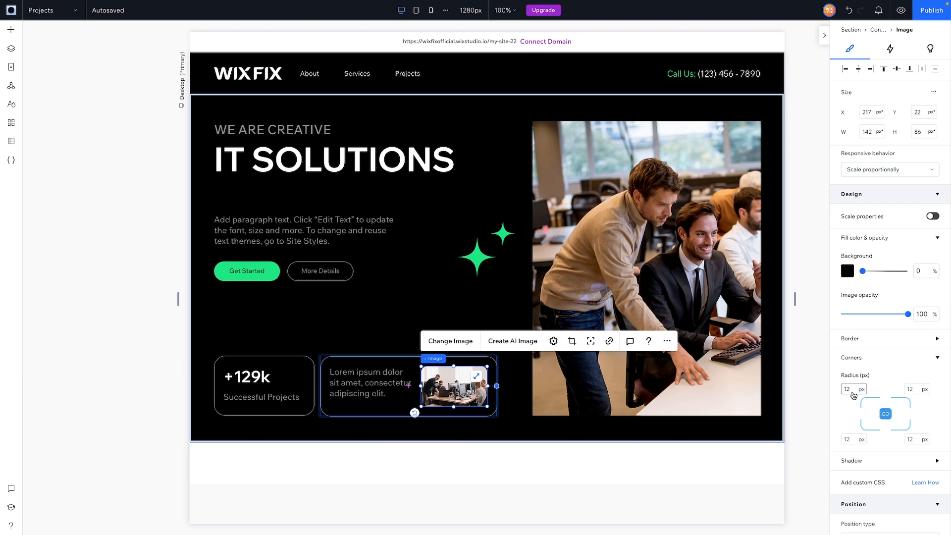
pyautogui.click(522, 424)
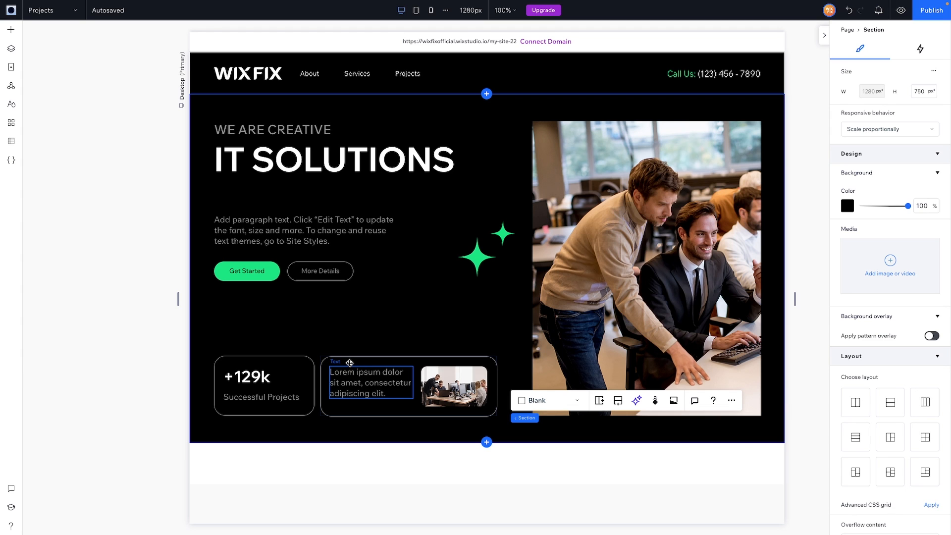
# Step: Stack the lorem ipsum text and the small office image horizontally inside the wider container
pyautogui.click(392, 374)
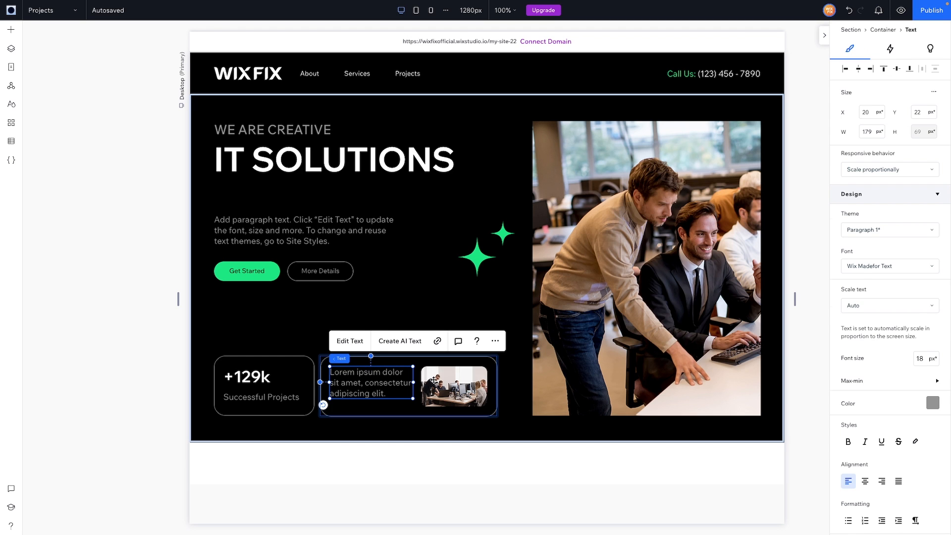
pyautogui.keyDown('shift'); pyautogui.click(436, 380); pyautogui.keyUp('shift')
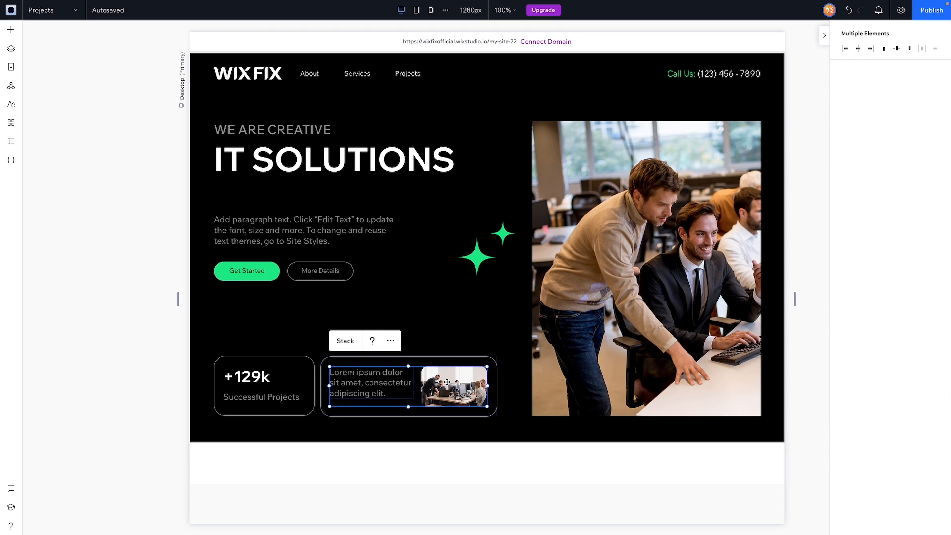
pyautogui.click(345, 341)
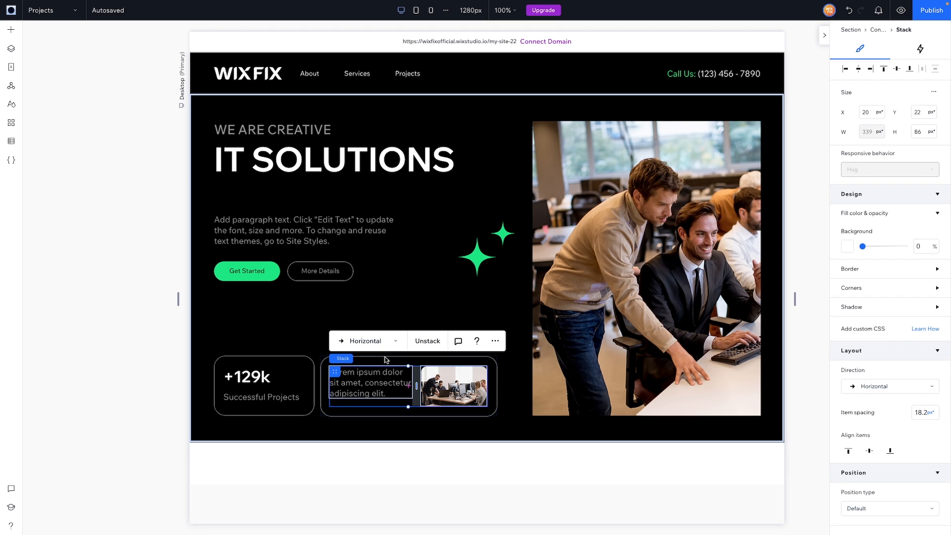
pyautogui.click(323, 365)
# Step: Stack the +129k and Successful Projects texts inside the smaller container
pyautogui.click(257, 379)
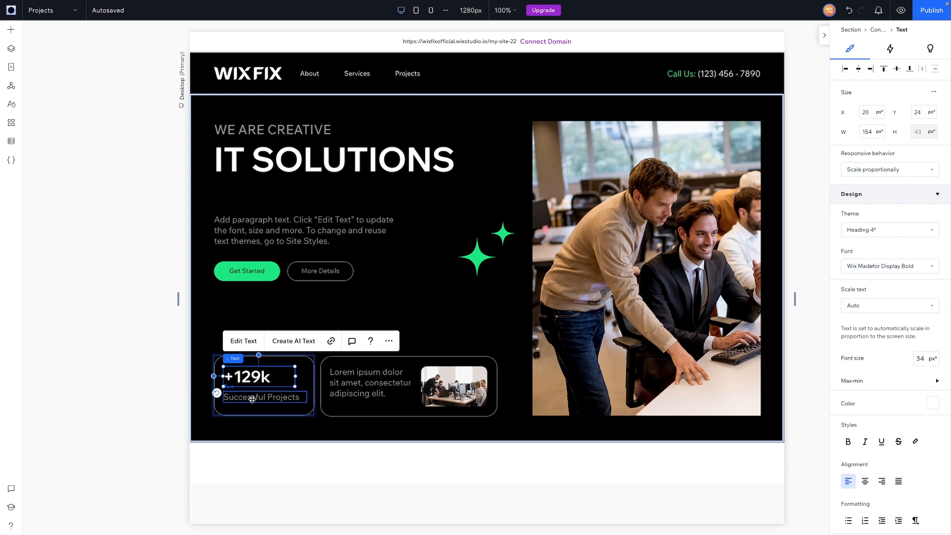
pyautogui.keyDown('shift'); pyautogui.click(252, 399); pyautogui.keyUp('shift')
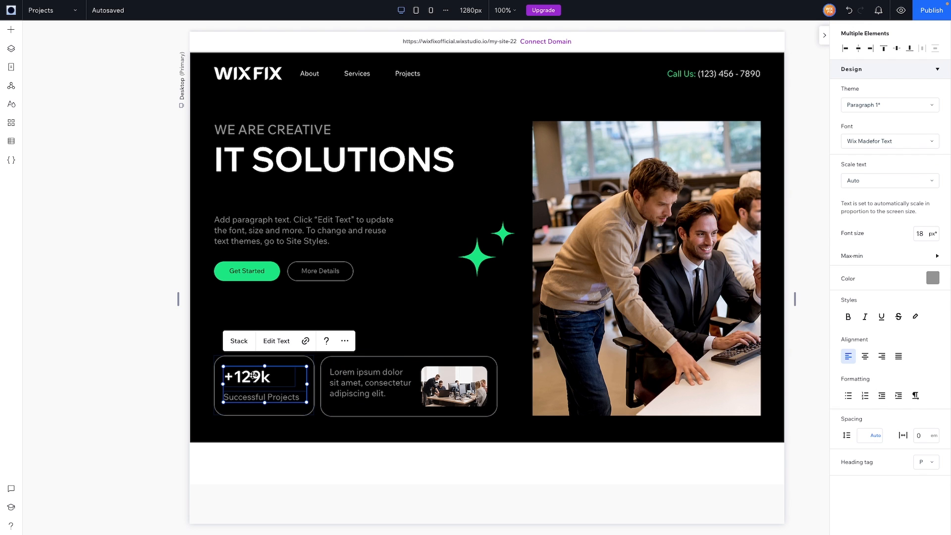
pyautogui.click(237, 341)
# Step: Stack the two outlined containers together horizontally
pyautogui.click(312, 376)
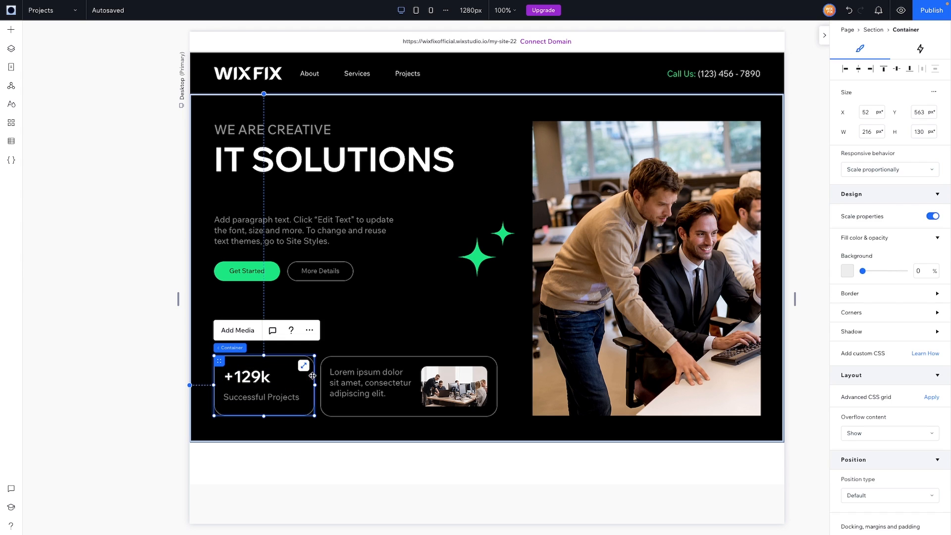
pyautogui.keyDown('shift'); pyautogui.click(325, 377); pyautogui.keyUp('shift')
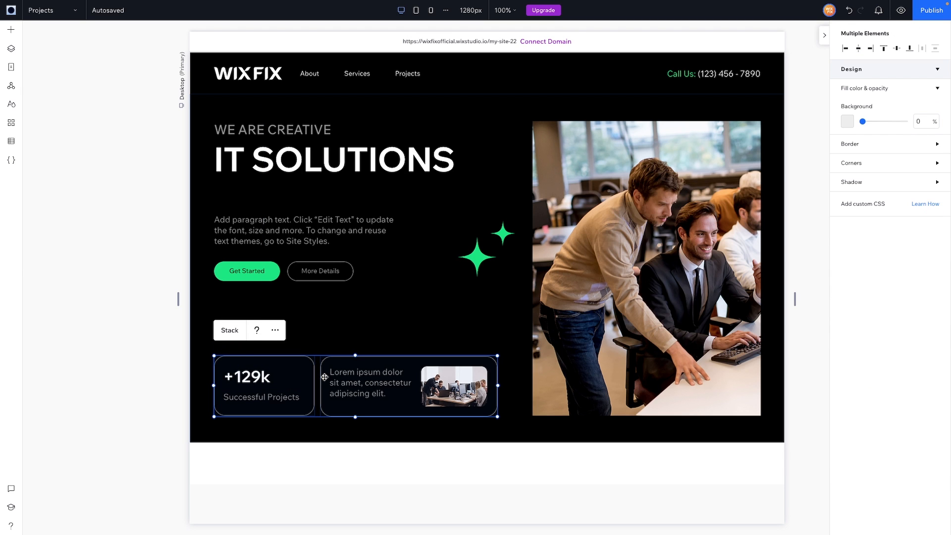
pyautogui.click(229, 331)
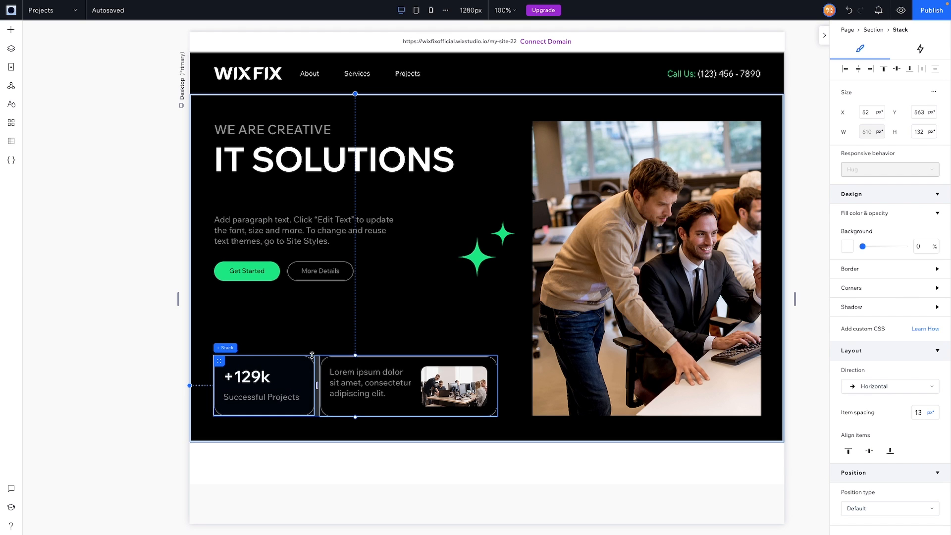
# Step: Stack the heading texts, paragraph, buttons and outlined containers of the hero section together vertically
pyautogui.keyDown('shift'); pyautogui.click(297, 194); pyautogui.keyUp('shift')
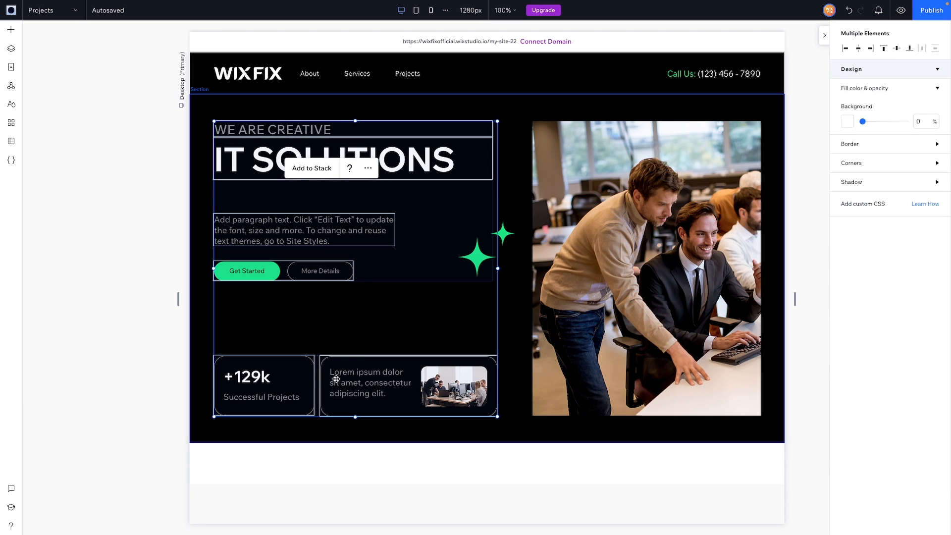
pyautogui.click(312, 168)
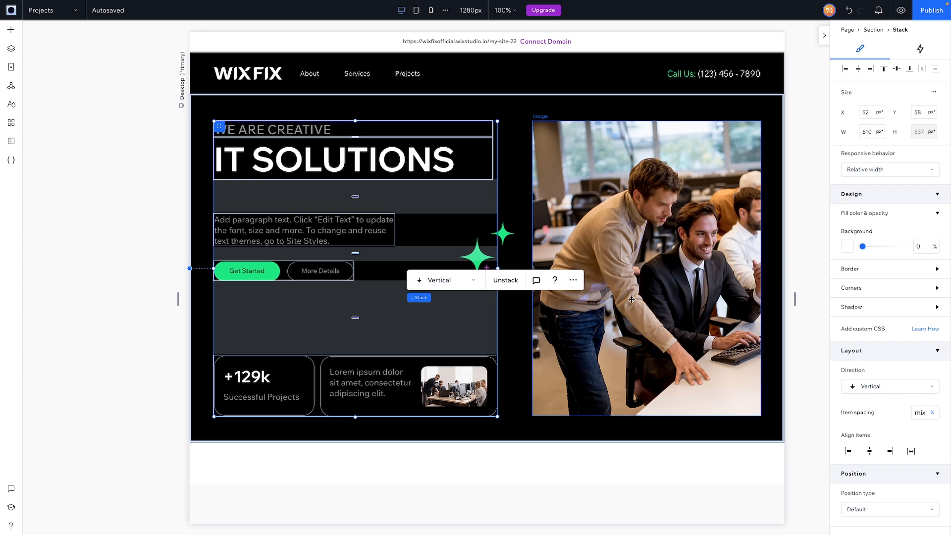
pyautogui.keyDown('shift'); pyautogui.click(634, 299); pyautogui.keyUp('shift')
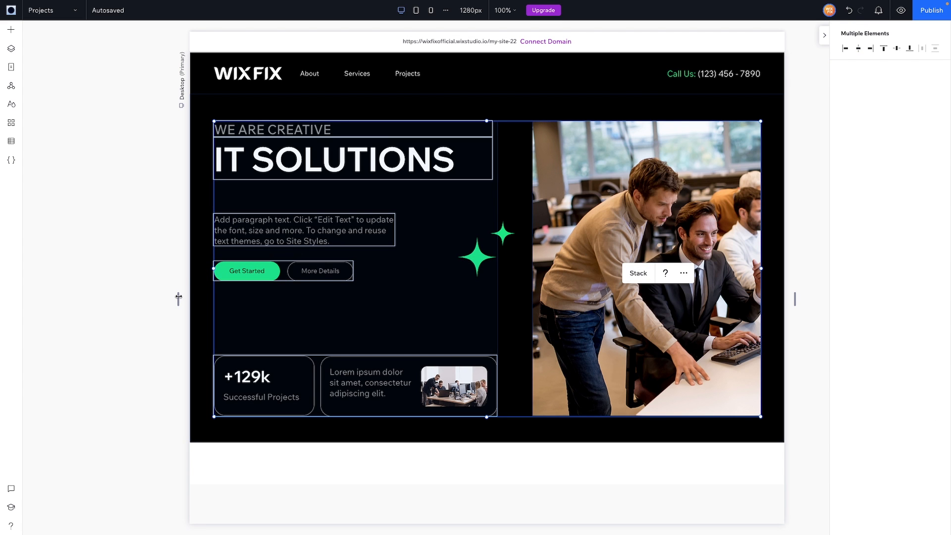
pyautogui.moveTo(178, 299); pyautogui.dragTo(284, 267)
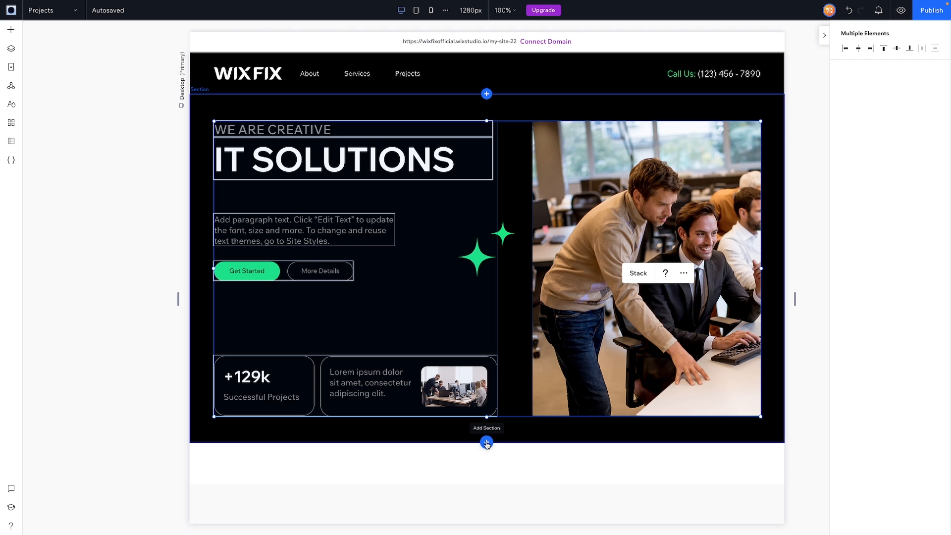
# Step: Add a blank section below the hero and place a Heading 6 text reading BRANDS in it
pyautogui.click(487, 442)
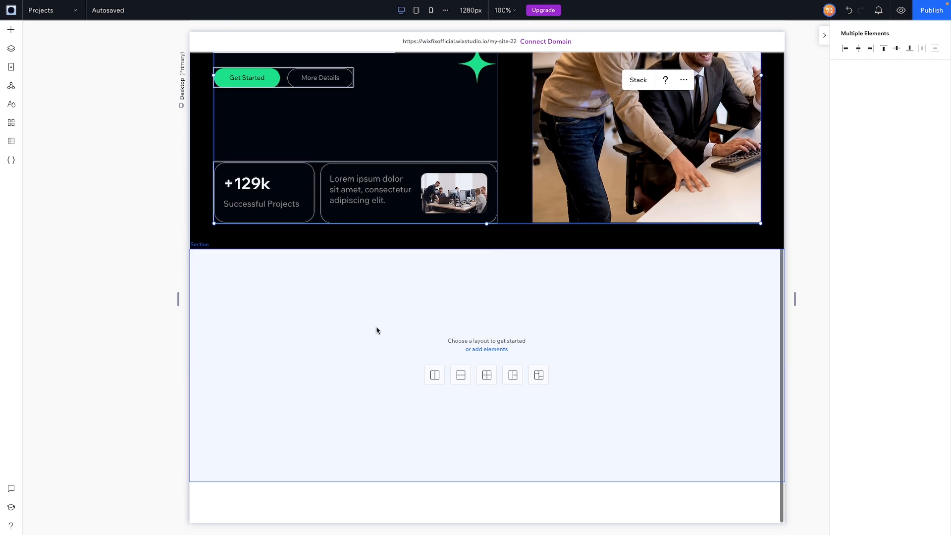
pyautogui.click(365, 326)
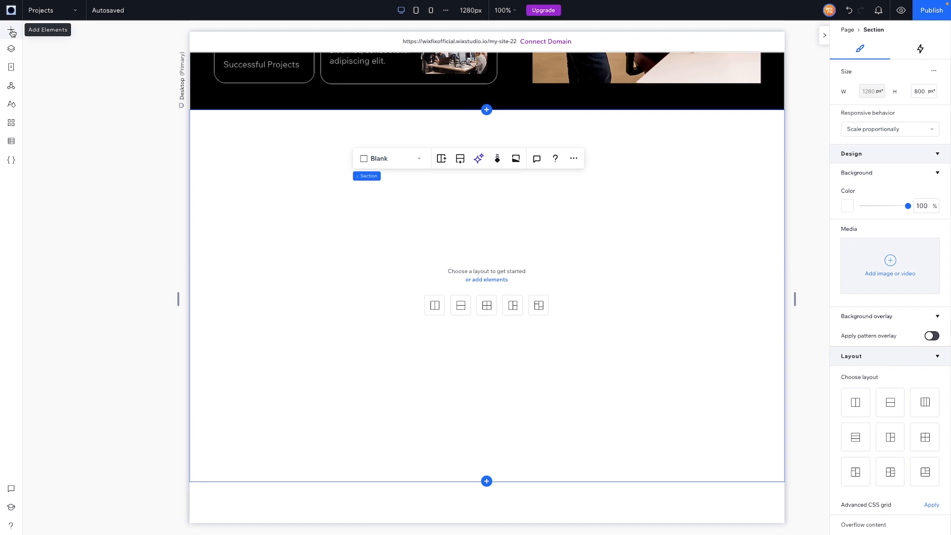
pyautogui.click(12, 33)
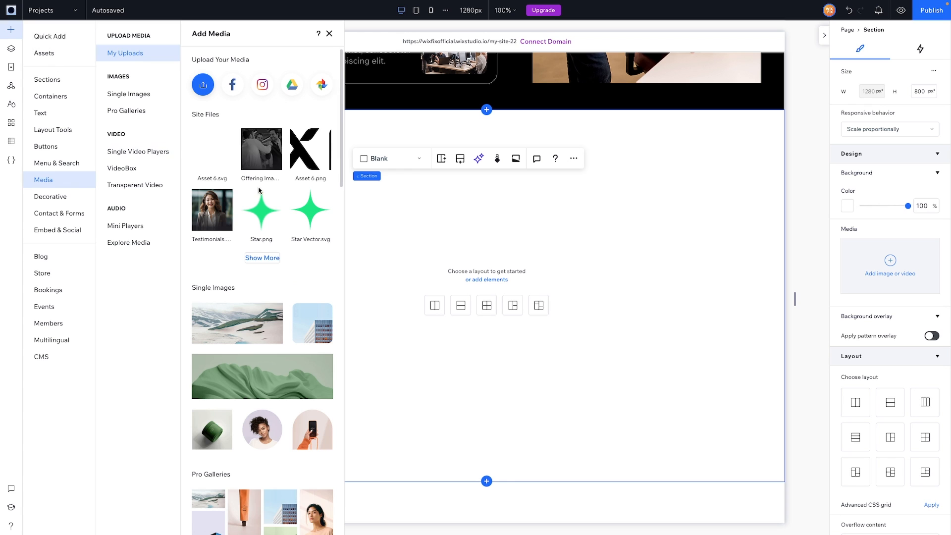
pyautogui.click(42, 114)
pyautogui.moveTo(190, 188); pyautogui.dragTo(439, 182)
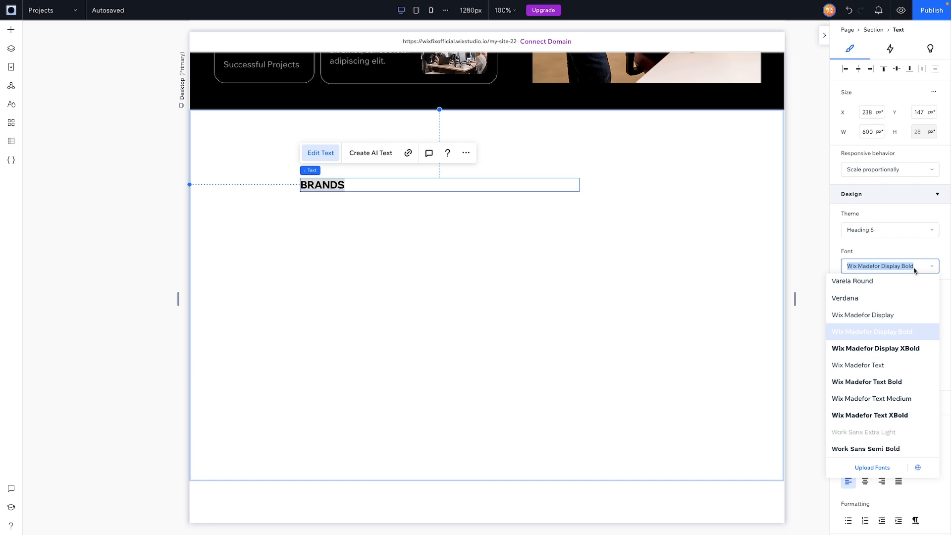
# Step: Set the BRANDS text's font to Wix Madefor Text Medium and its color to the medium gray theme color
pyautogui.click(882, 398)
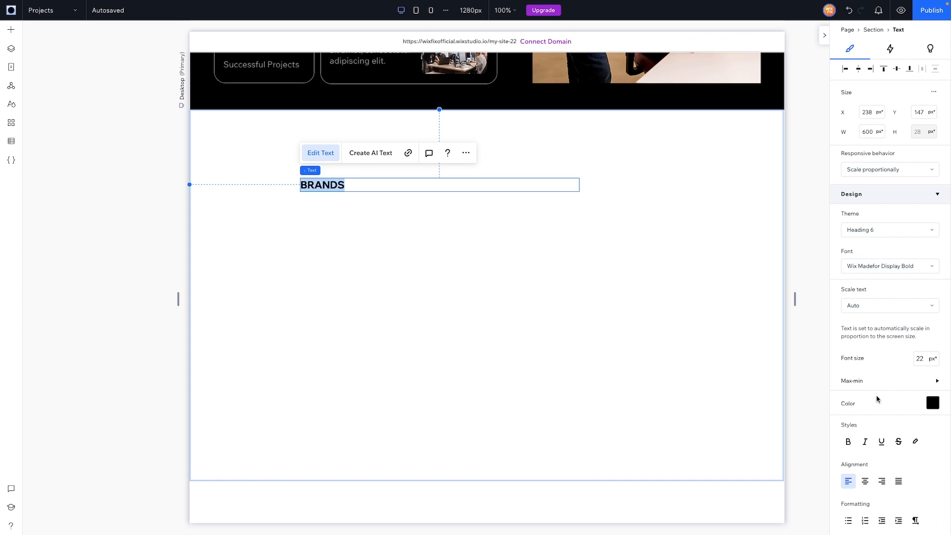
pyautogui.click(932, 403)
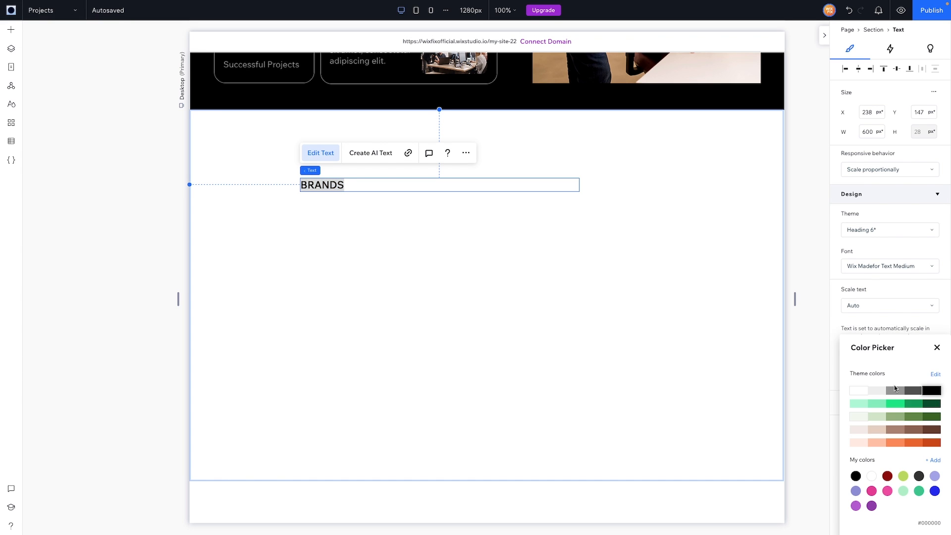
pyautogui.click(895, 389)
pyautogui.click(578, 288)
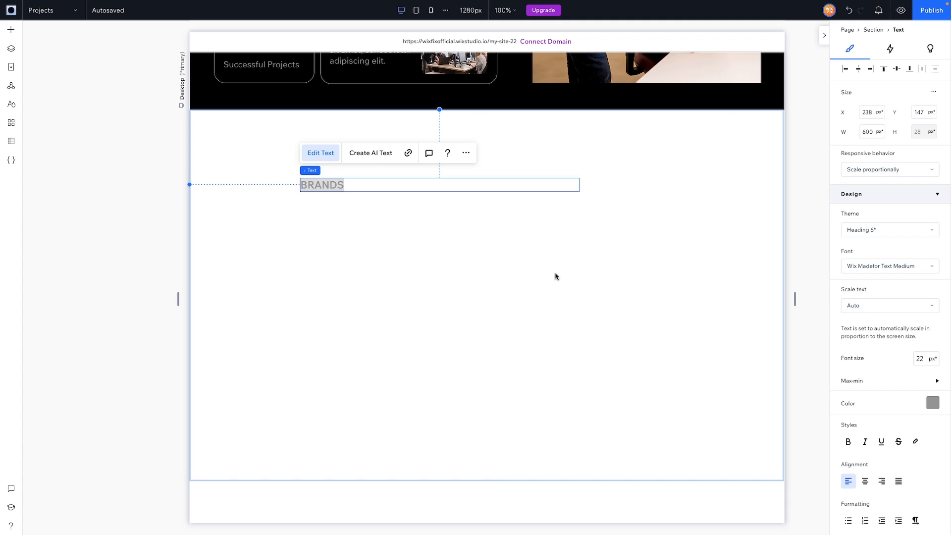
pyautogui.click(555, 276)
# Step: Move the BRANDS text to about X 52, Y 97, aligned with the hero containers, and set its left margin to 4%
pyautogui.moveTo(317, 186); pyautogui.dragTo(230, 163)
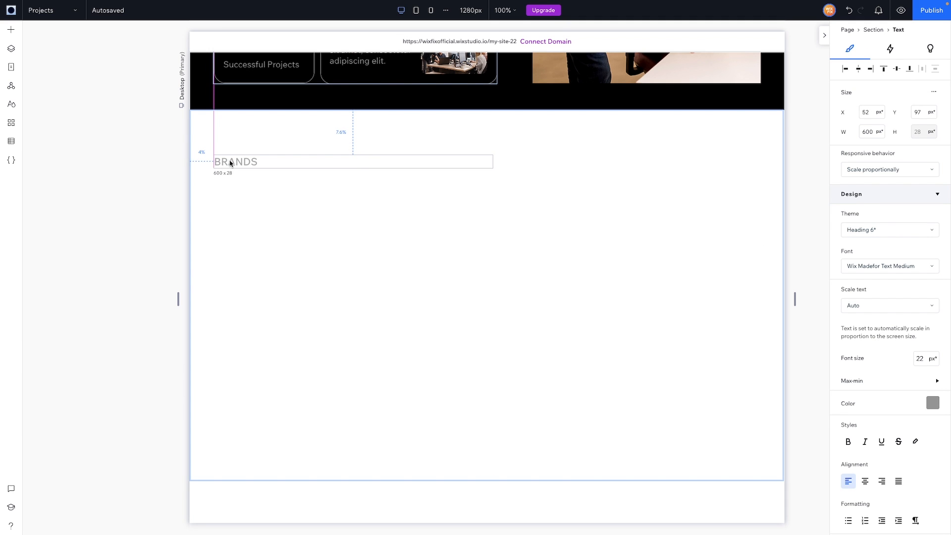
pyautogui.scroll(5, 357, 225)
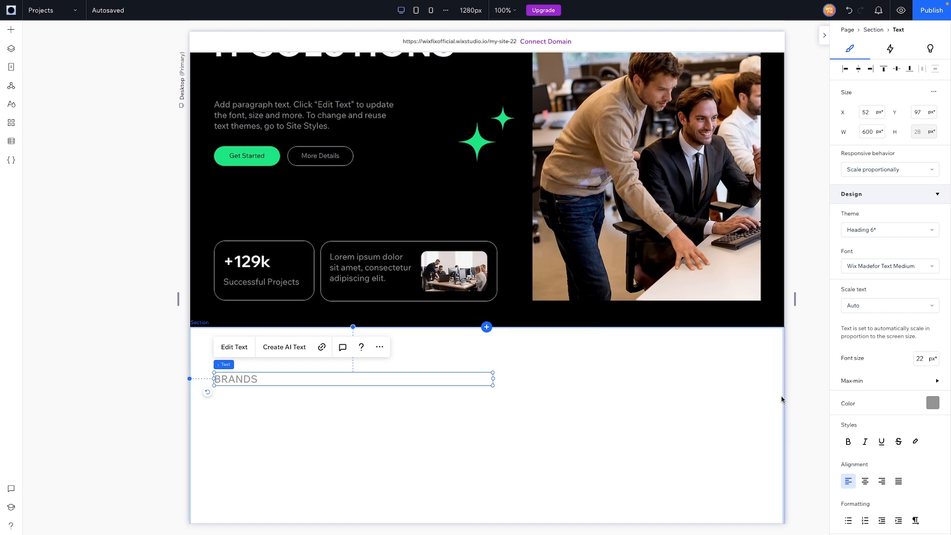
pyautogui.scroll(2, 603, 323)
pyautogui.scroll(-3, 559, 321)
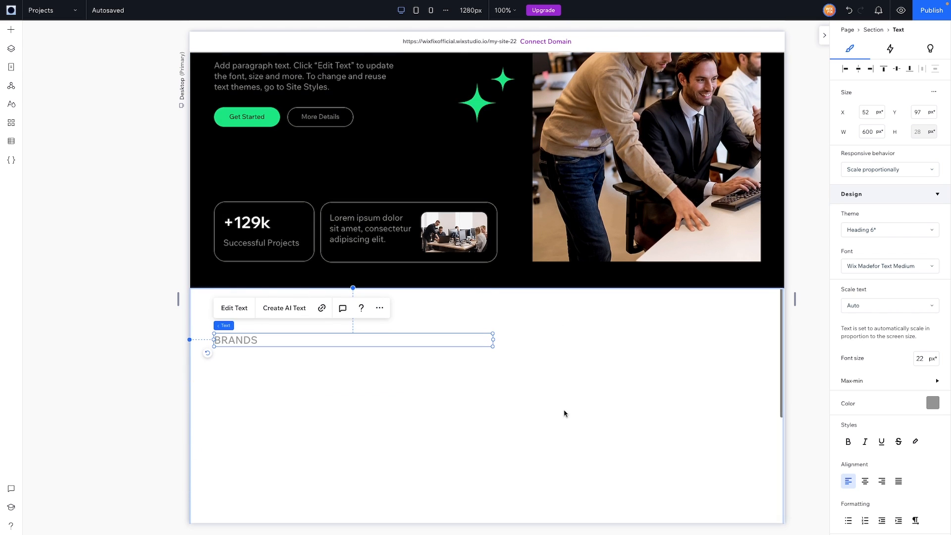
pyautogui.scroll(-1, 872, 392)
pyautogui.scroll(-5, 872, 393)
pyautogui.click(861, 434)
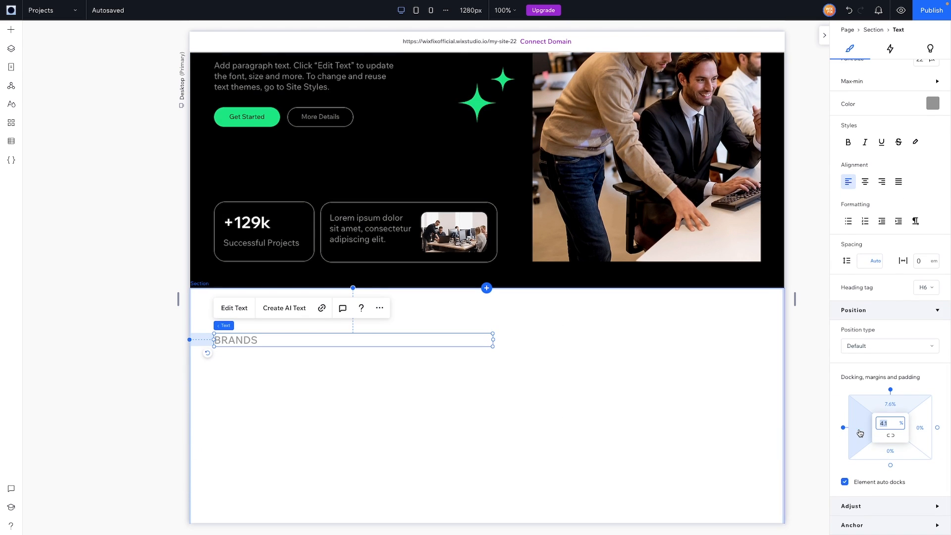
pyautogui.write('4')
pyautogui.press('Return')
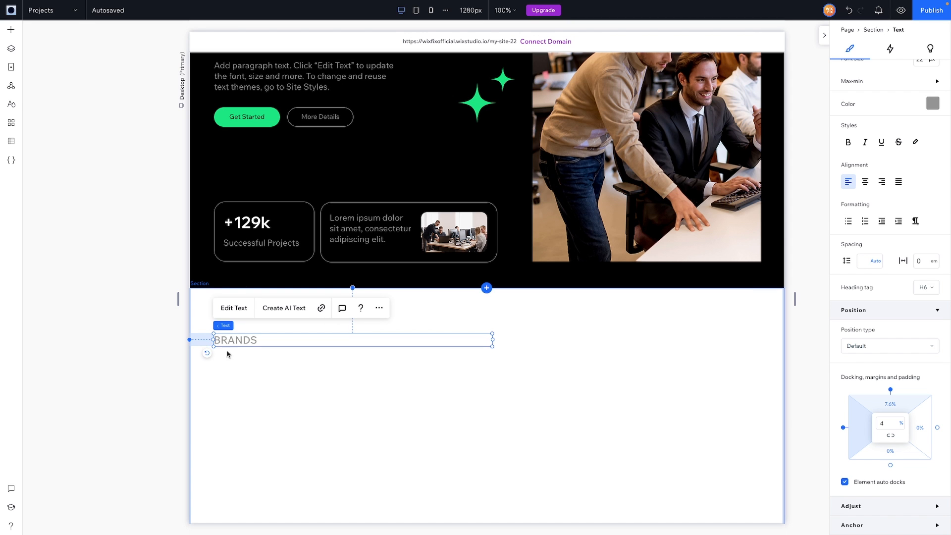
# Step: Add a Heading 2 reading "Long Time Project, with Our Best Partner" below BRANDS and narrow it to about 529 px
pyautogui.click(282, 374)
pyautogui.scroll(-3, 282, 374)
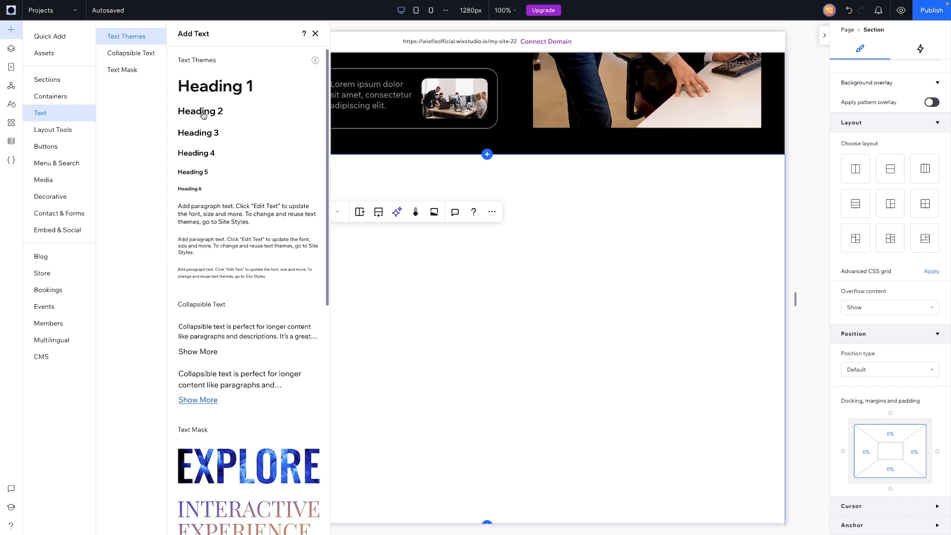
pyautogui.moveTo(200, 112); pyautogui.dragTo(382, 269)
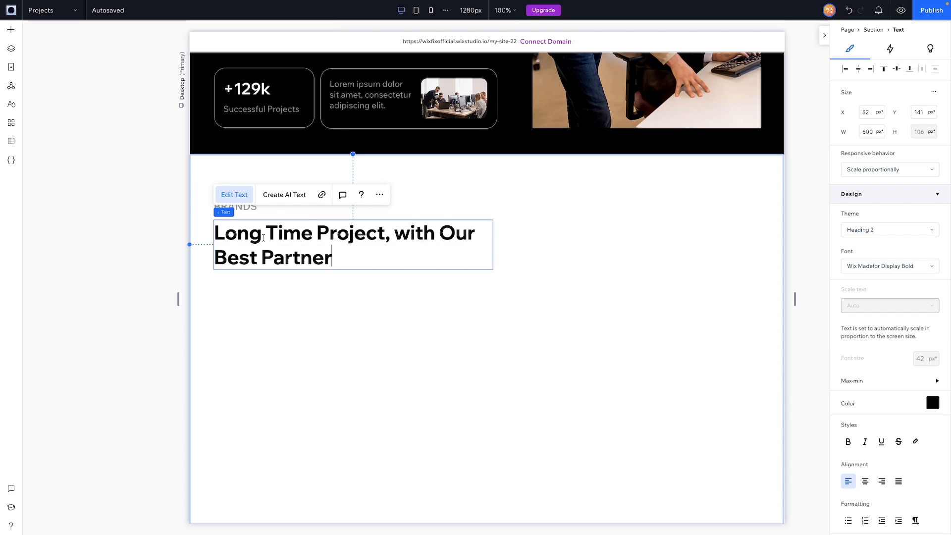
pyautogui.click(420, 304)
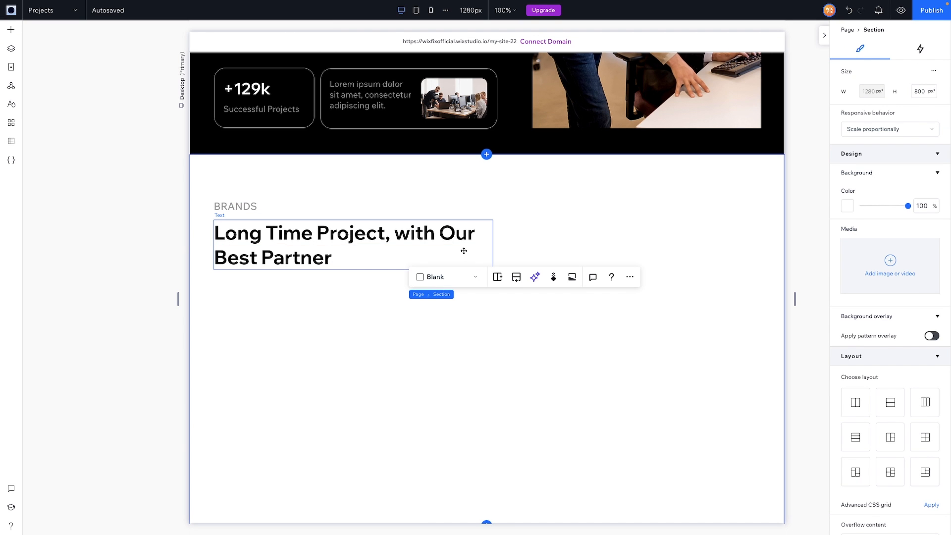
pyautogui.click(490, 250)
pyautogui.moveTo(494, 245); pyautogui.dragTo(460, 245)
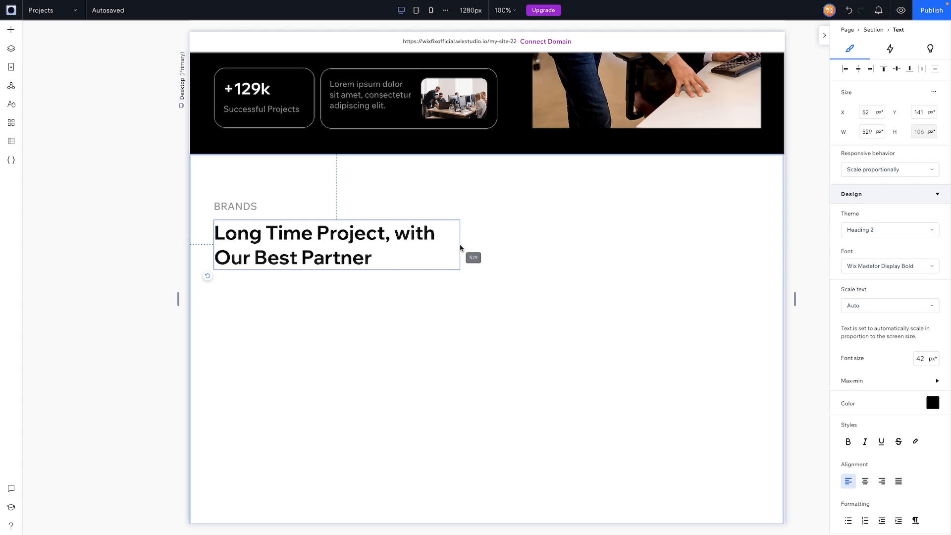
# Step: Add a thin solid horizontal line below the Long Time Project heading and widen it to about 476 px
pyautogui.click(12, 31)
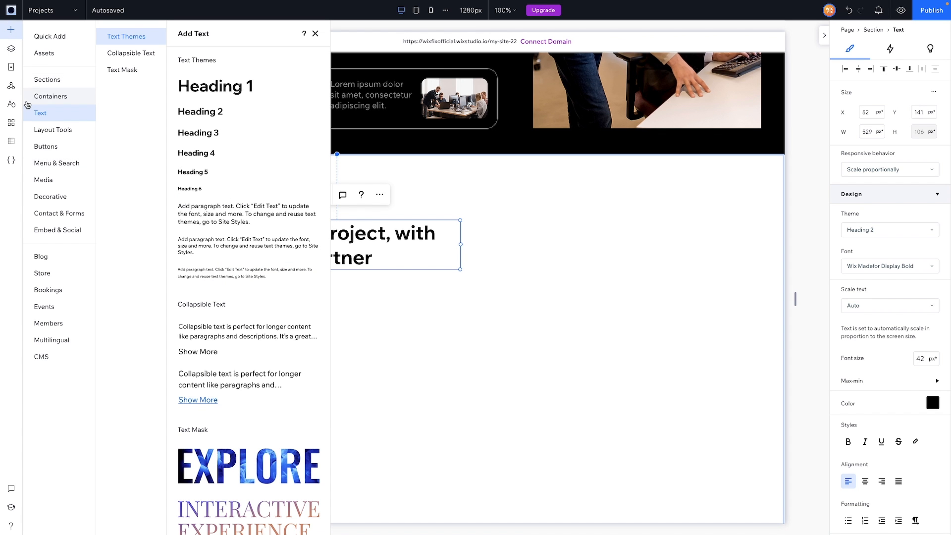
pyautogui.click(58, 197)
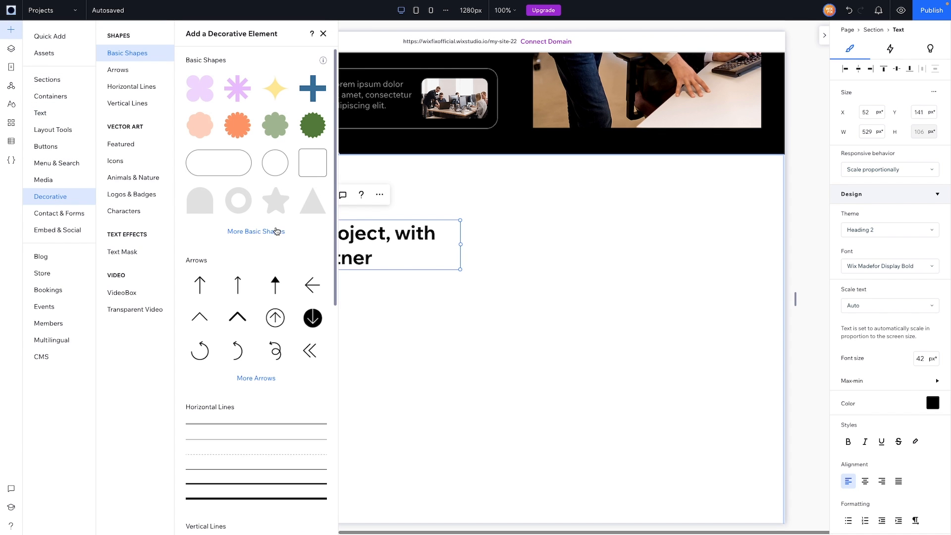
pyautogui.moveTo(220, 441); pyautogui.dragTo(267, 289)
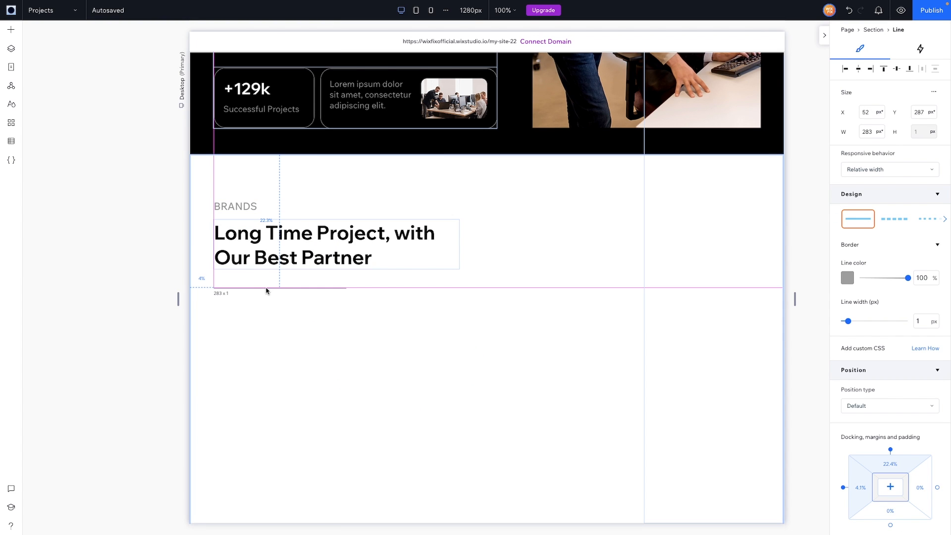
pyautogui.moveTo(346, 288); pyautogui.dragTo(432, 291)
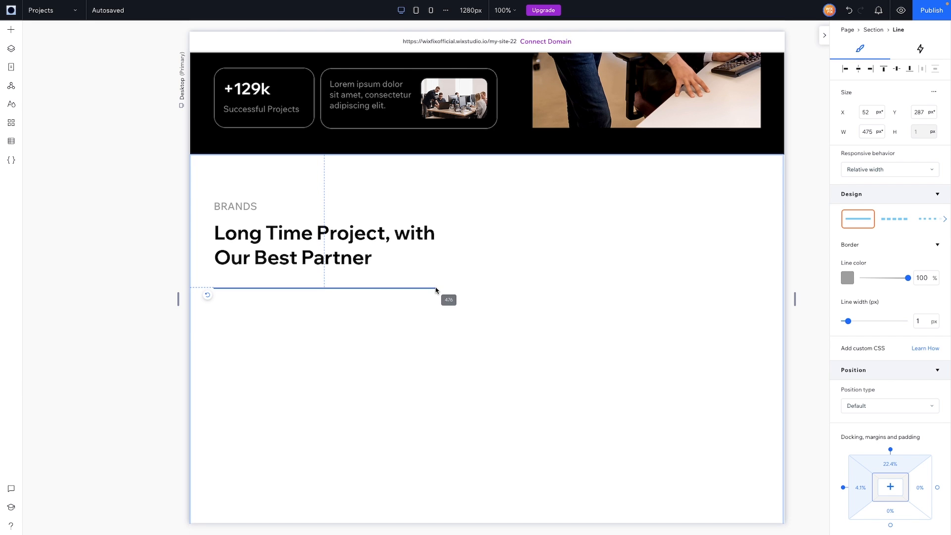
# Step: Narrow the Long Time Project heading to about 477 px and shorten the line below it to about 464 px
pyautogui.click(436, 245)
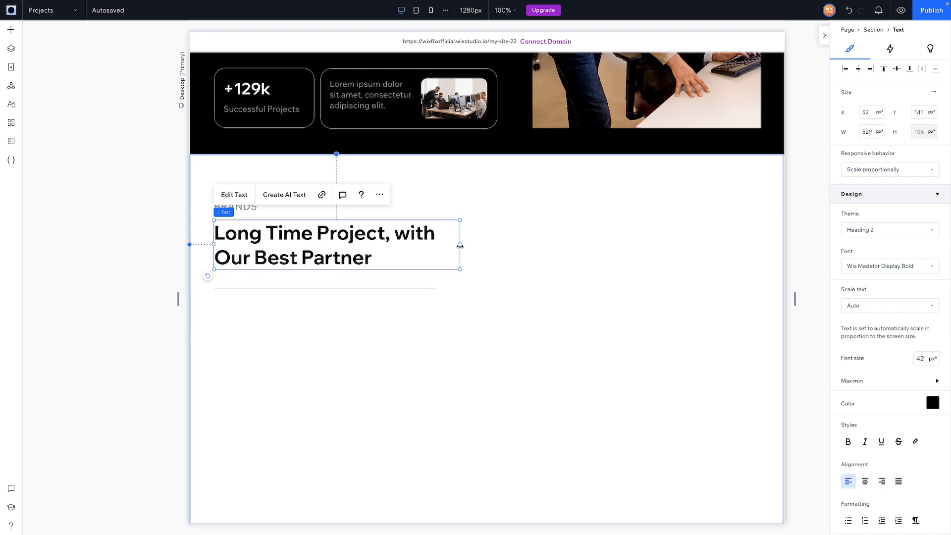
pyautogui.moveTo(436, 244); pyautogui.dragTo(436, 245)
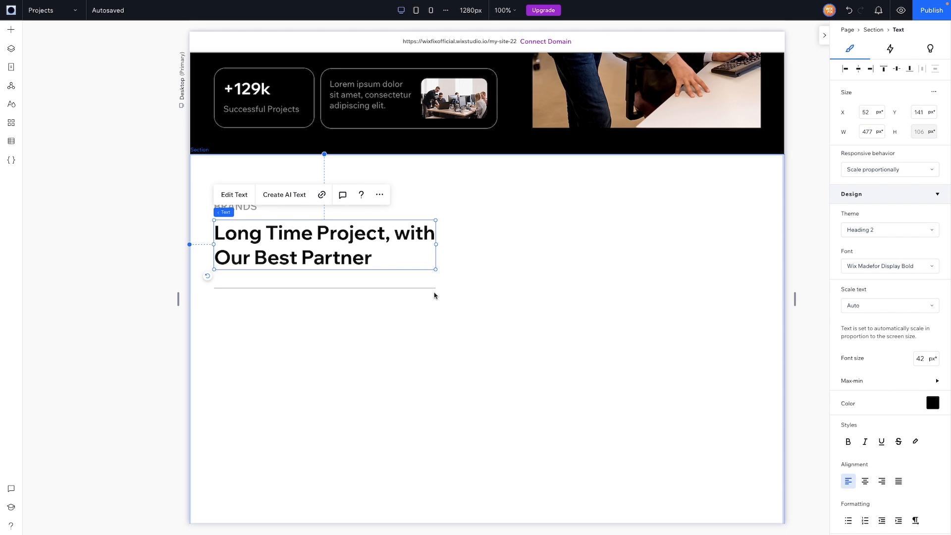
pyautogui.click(435, 288)
pyautogui.moveTo(435, 287); pyautogui.dragTo(431, 288)
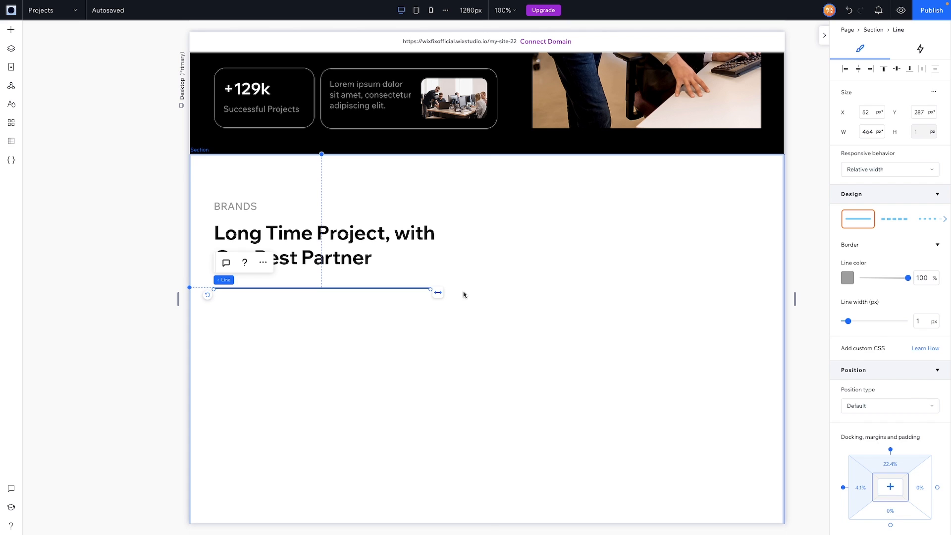
pyautogui.click(212, 190)
# Step: Reuse the hero's smaller green star at the right end of the line under the heading, sized about 27 × 27 px
pyautogui.scroll(6, 492, 235)
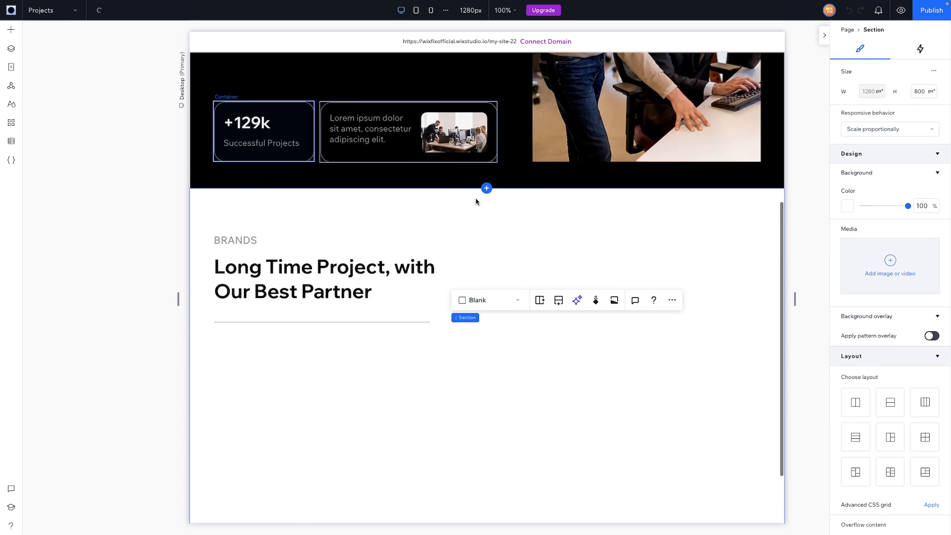
pyautogui.click(507, 234)
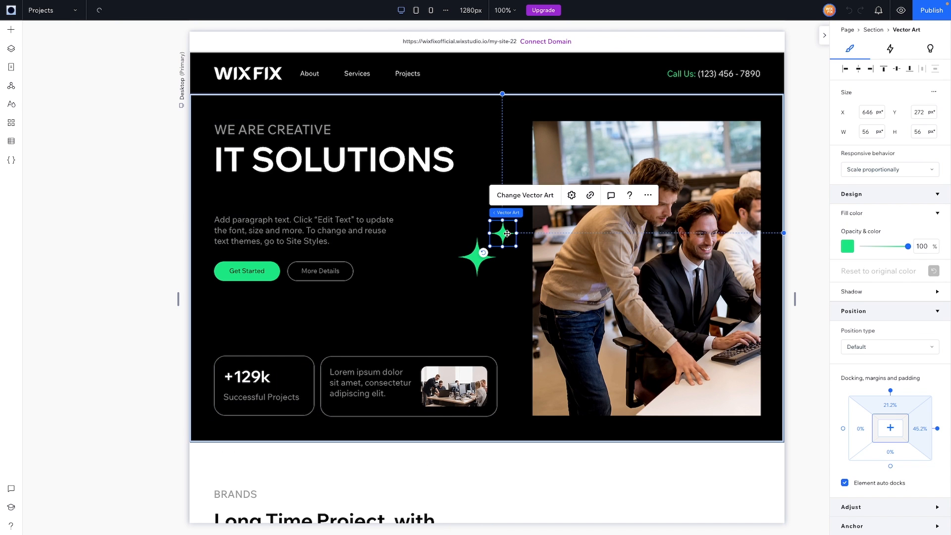
pyautogui.moveTo(507, 234); pyautogui.dragTo(428, 336)
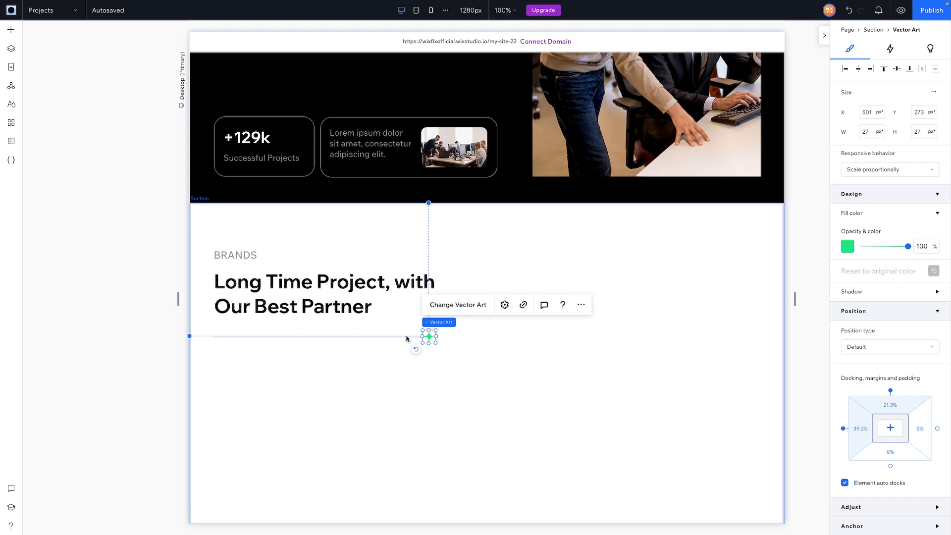
# Step: Place the horizontal line and the small green star together in a container
pyautogui.keyDown('shift'); pyautogui.click(404, 337); pyautogui.keyUp('shift')
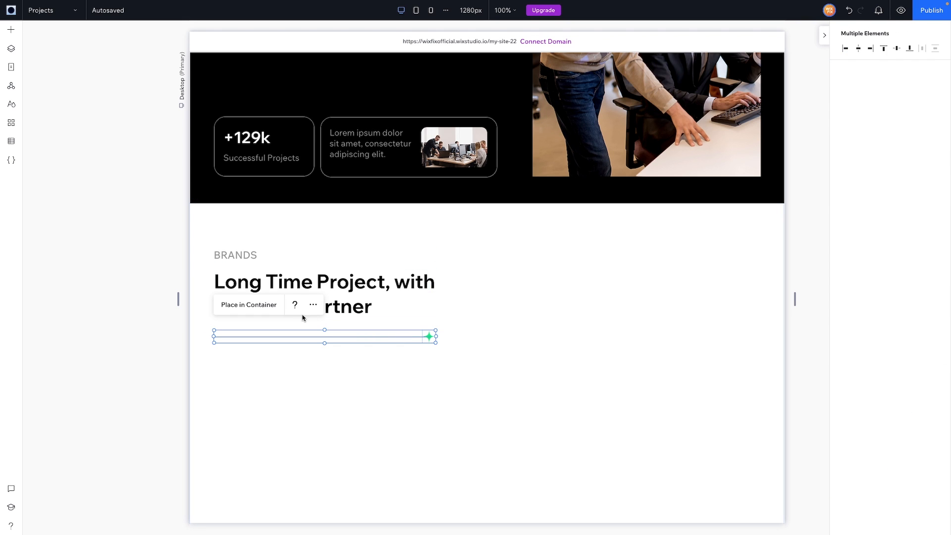
pyautogui.click(249, 305)
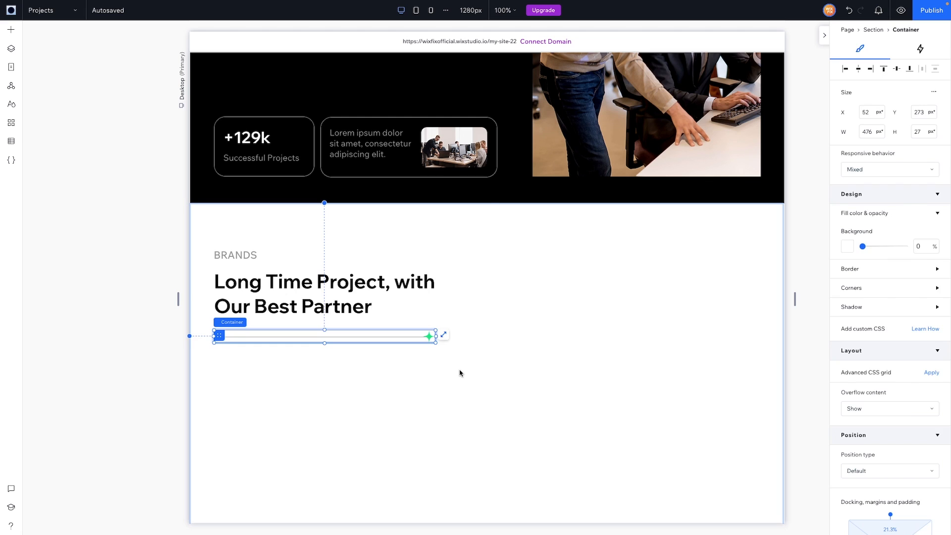
pyautogui.click(497, 359)
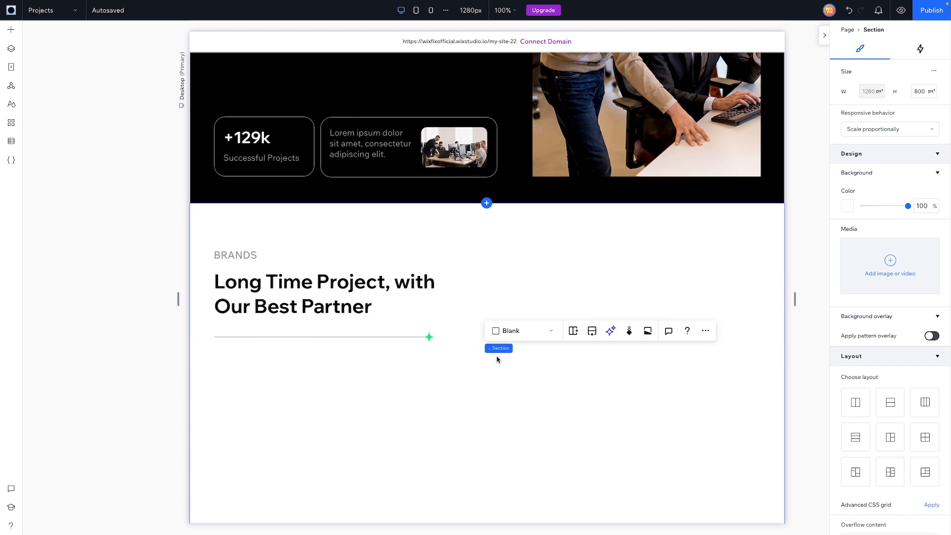
# Step: Set the color opacity of the line inside the container to 50%
pyautogui.click(361, 336)
pyautogui.click(355, 337)
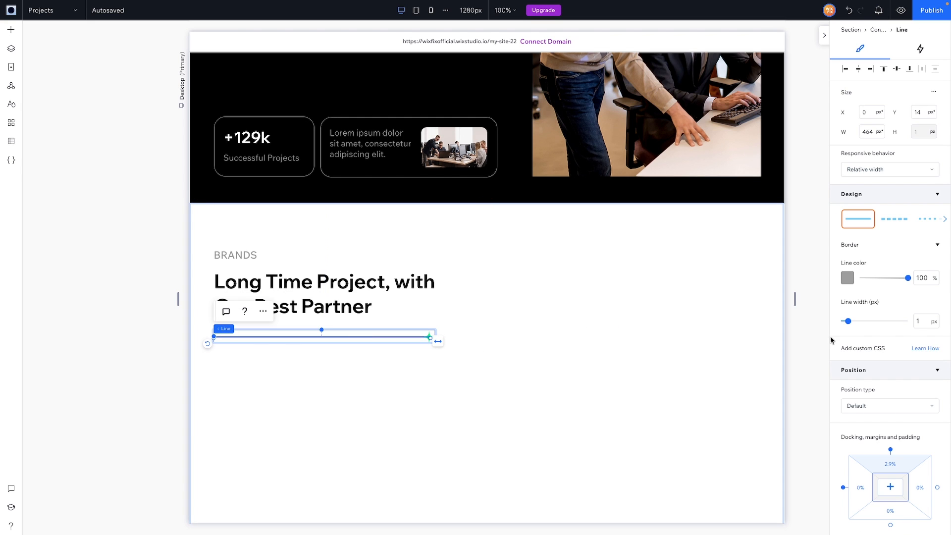
pyautogui.click(919, 279)
pyautogui.write('80')
pyautogui.press('Return')
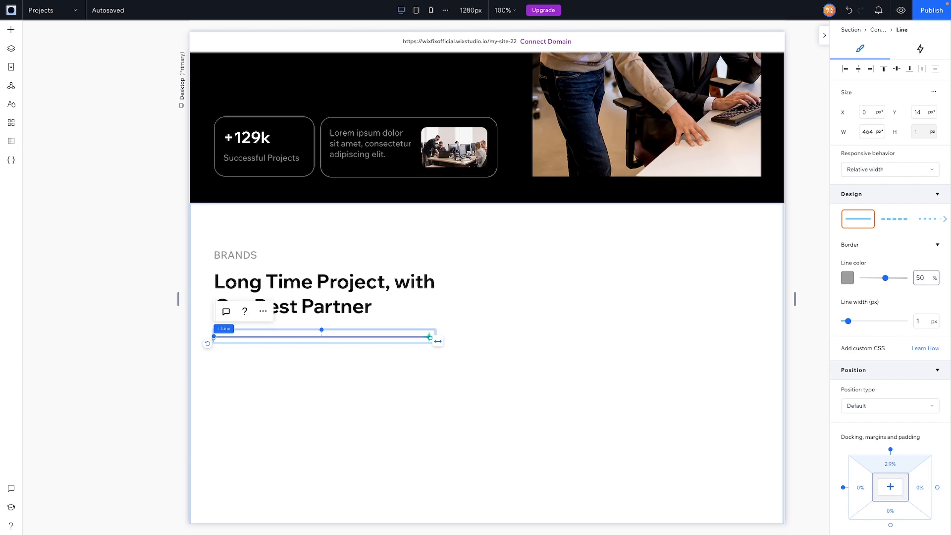
# Step: Place a copy of the hero's gray paragraph text below the line and star in the Brands section, aligned with the heading's left edge
pyautogui.click(646, 357)
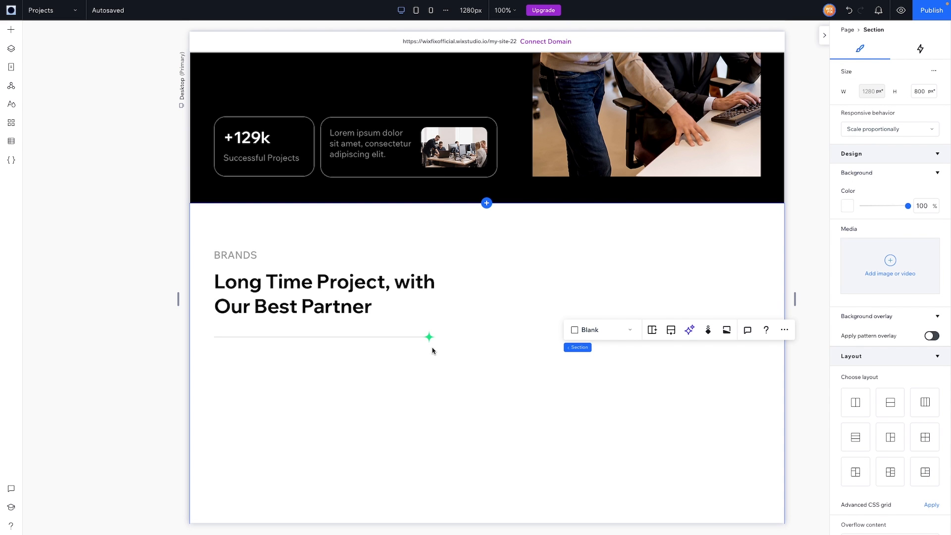
pyautogui.scroll(5, 505, 364)
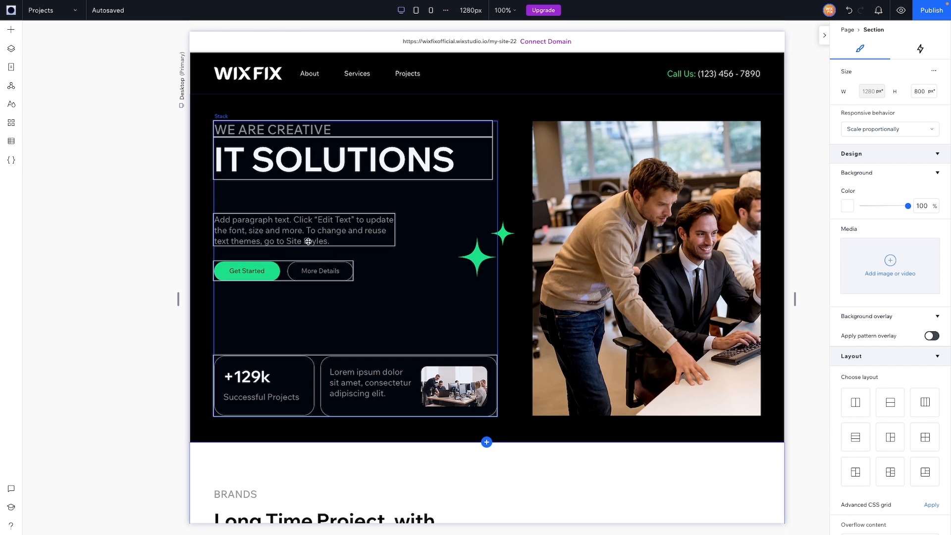
pyautogui.click(296, 230)
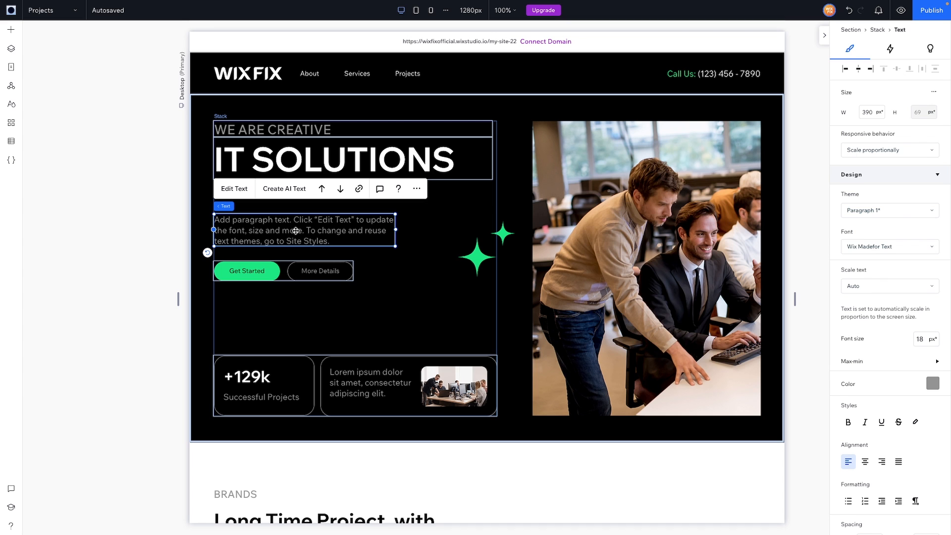
pyautogui.scroll(-6, 295, 231)
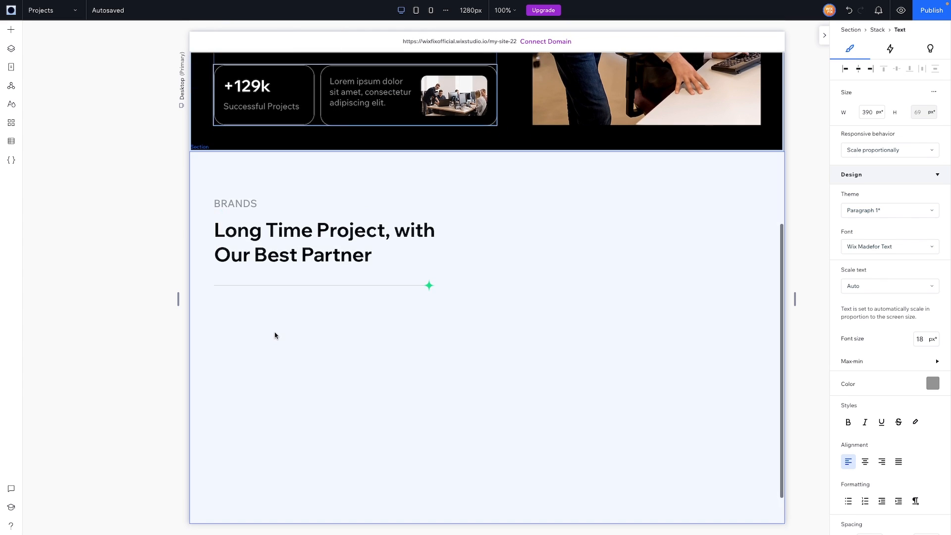
pyautogui.moveTo(277, 336); pyautogui.dragTo(288, 319)
pyautogui.moveTo(288, 318); pyautogui.dragTo(286, 322)
# Step: Copy the hero's green Get Started button into the Brands section below the paragraph
pyautogui.click(248, 151)
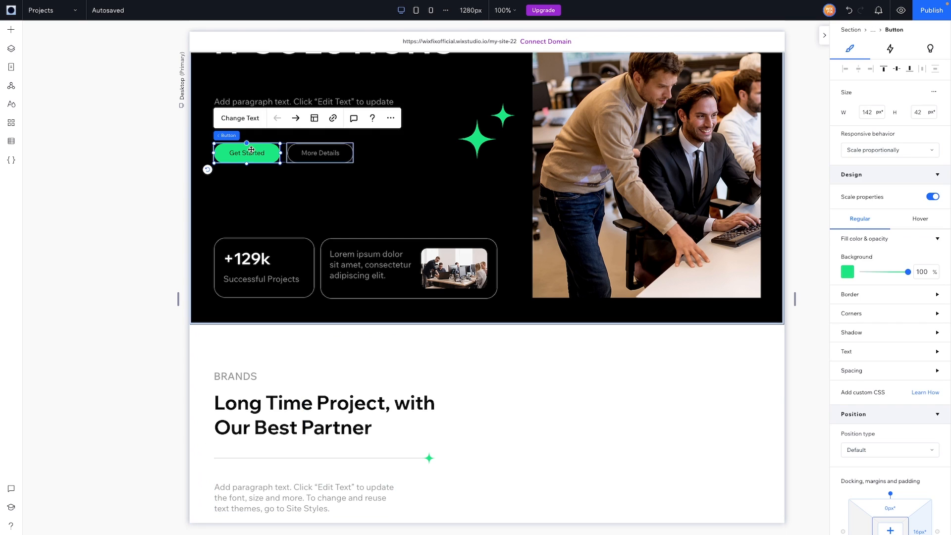
pyautogui.scroll(-4, 259, 275)
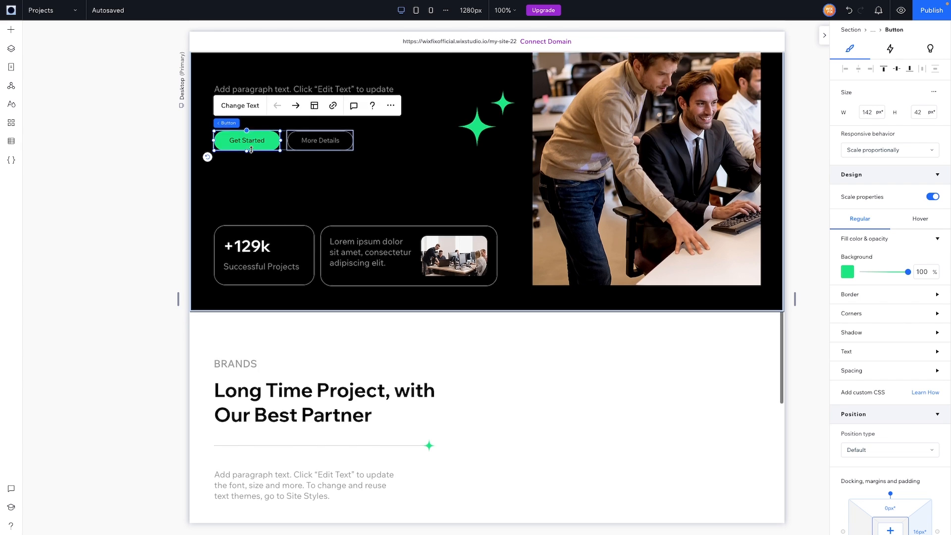
pyautogui.rightClick(264, 339)
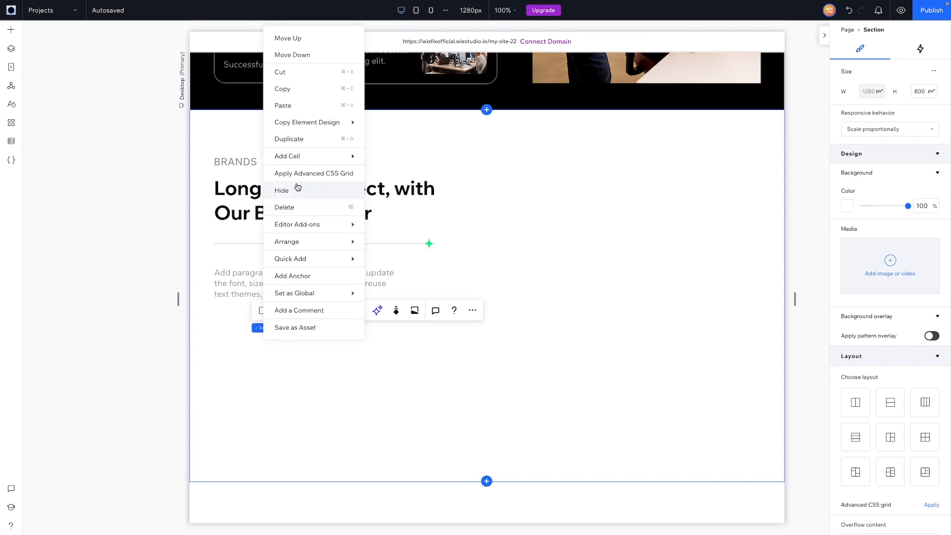
pyautogui.click(292, 106)
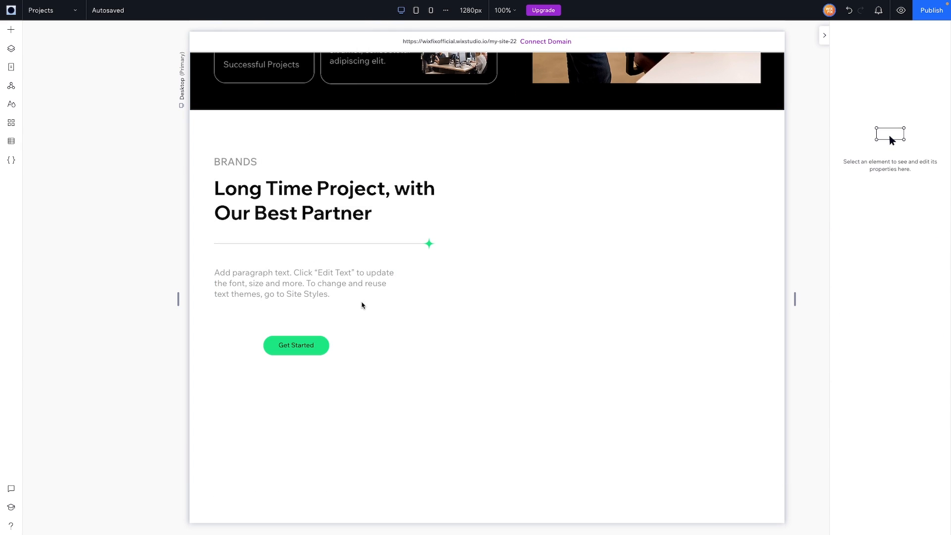
# Step: Align the copied button with the paragraph's left edge at about X 52, Y 432 px and change its text to "View More"
pyautogui.doubleClick(299, 347)
pyautogui.write('View')
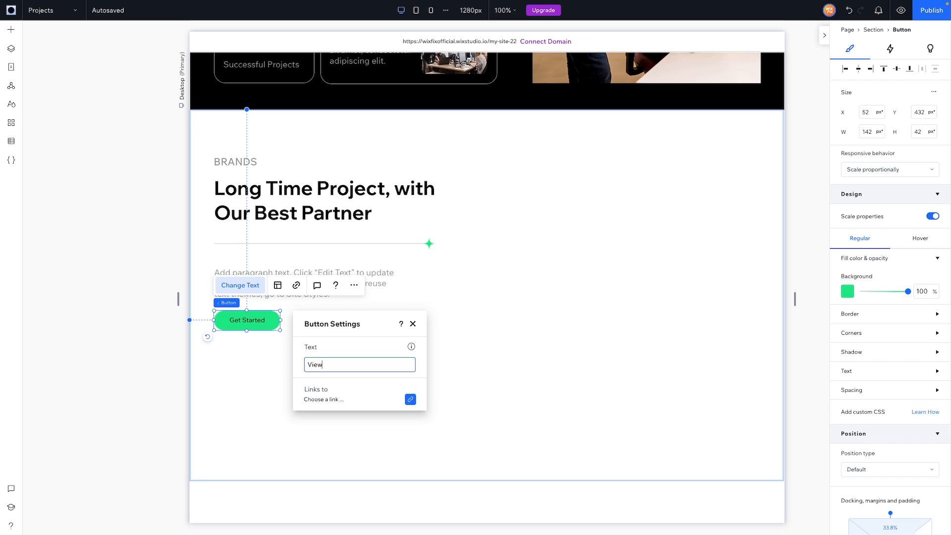
pyautogui.write(' More')
pyautogui.click(412, 323)
# Step: Stack the Brands label, heading, line container, paragraph and button, and narrow the BRANDS label to about 477 px
pyautogui.click(259, 246)
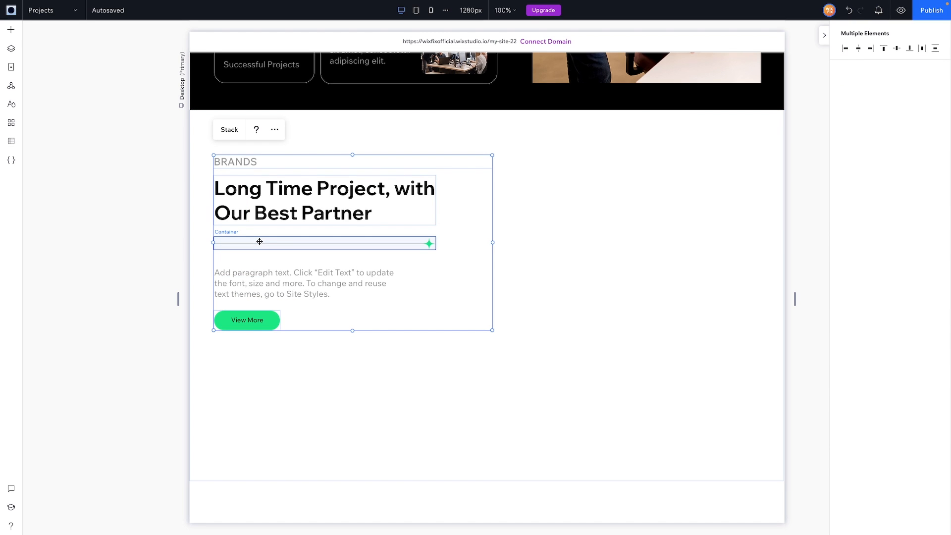
pyautogui.click(557, 243)
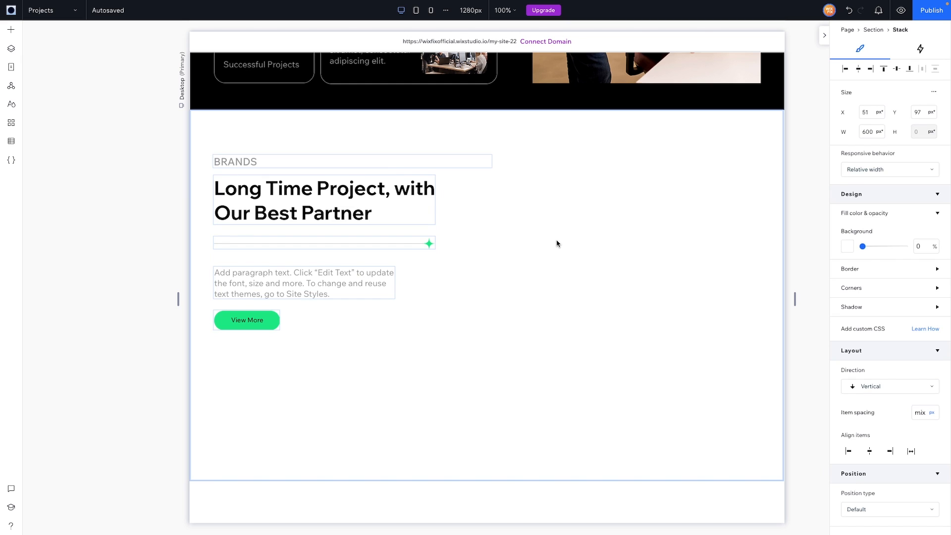
pyautogui.scroll(2, 557, 244)
pyautogui.click(484, 241)
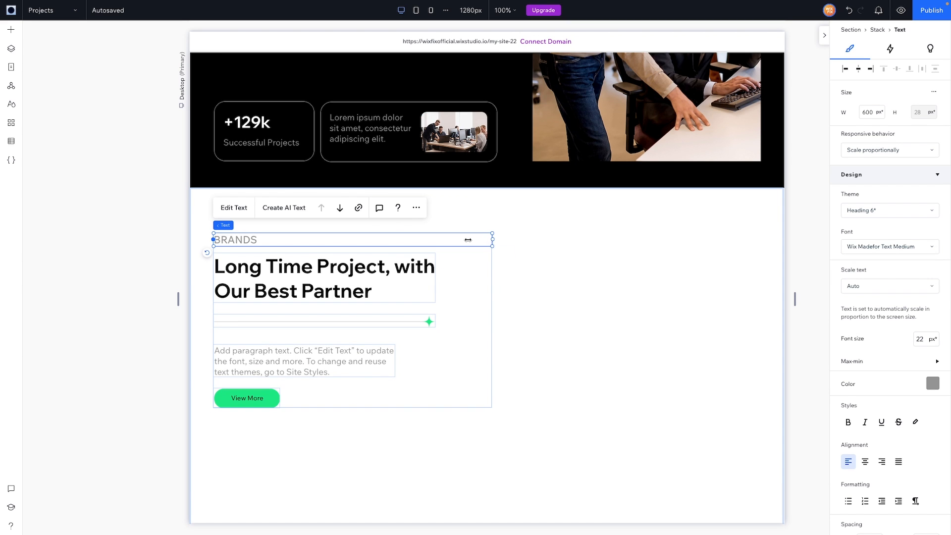
pyautogui.moveTo(467, 240); pyautogui.dragTo(437, 242)
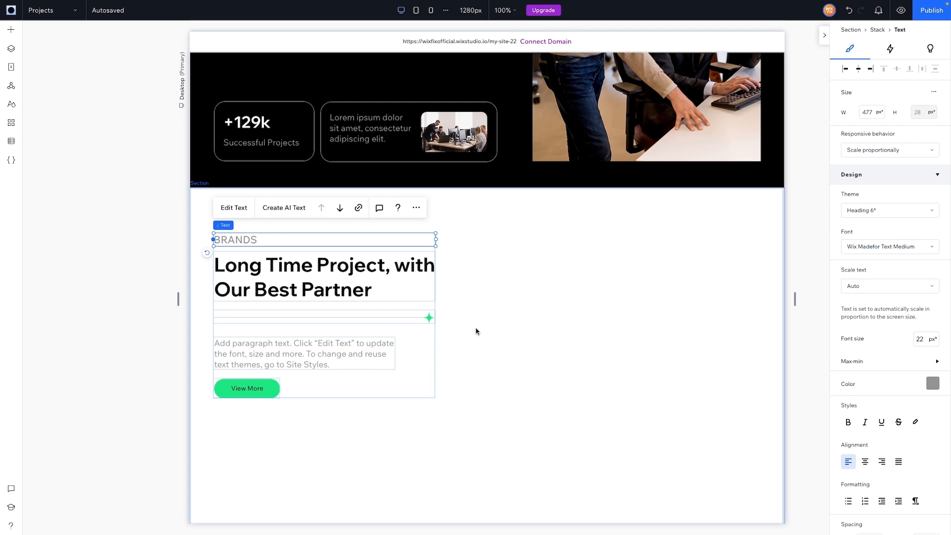
pyautogui.click(470, 346)
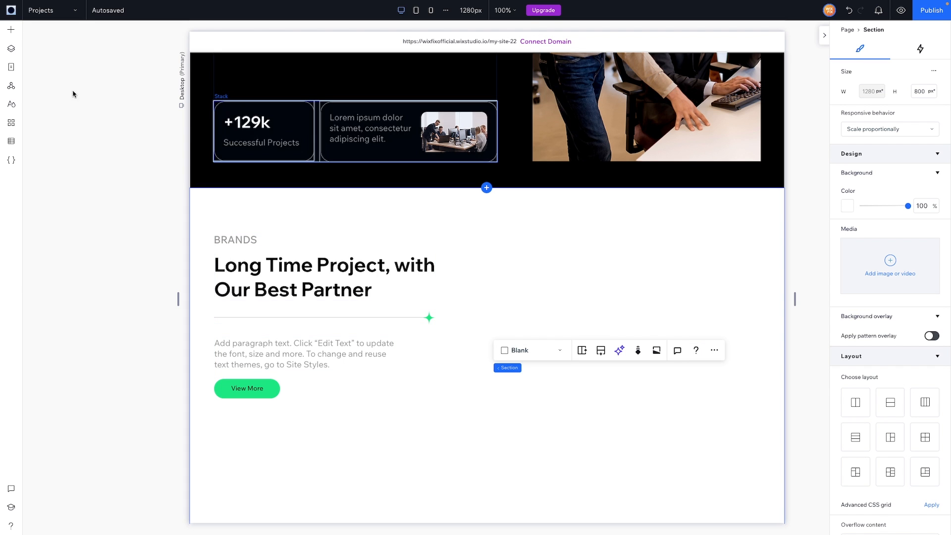
# Step: Add Logos Display.png from the site files beside the Brands stack, about 600 × 349 px at X 629, Y 97
pyautogui.click(11, 32)
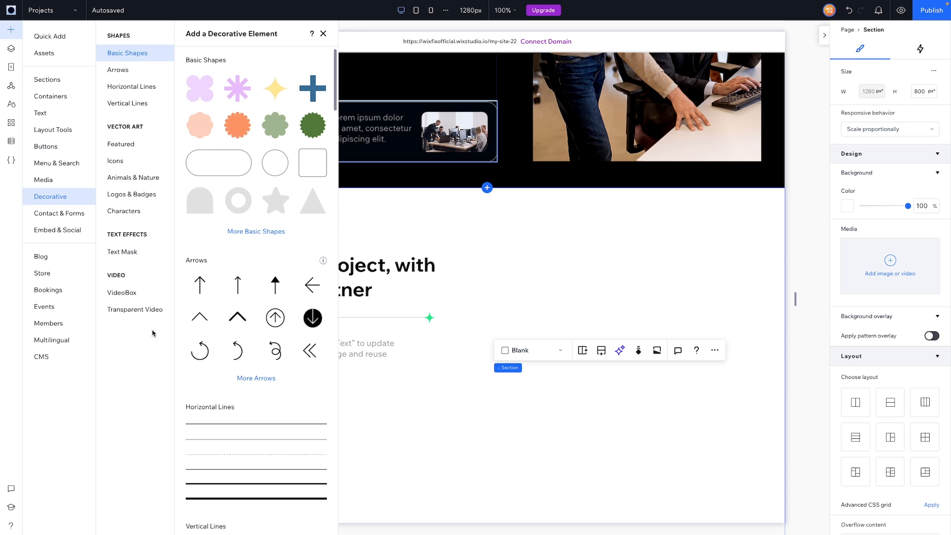
pyautogui.click(44, 179)
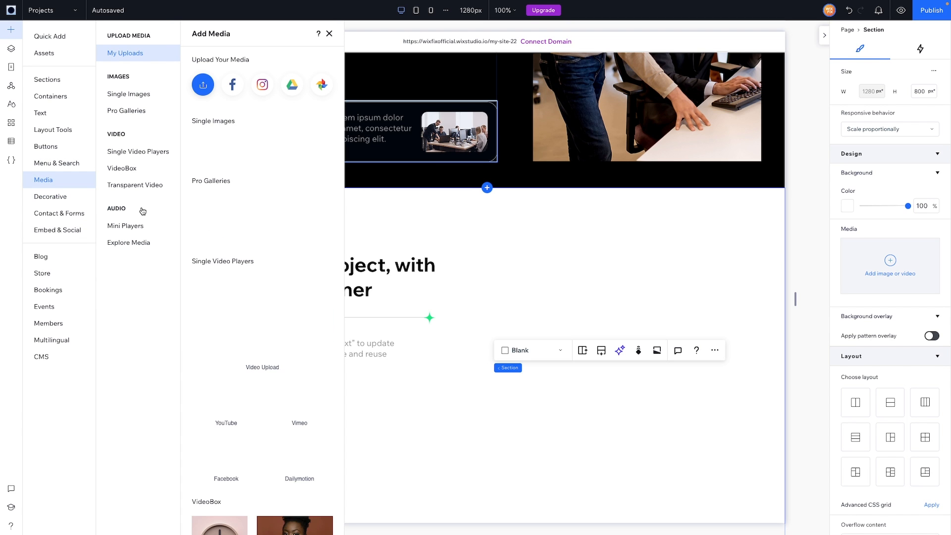
pyautogui.click(256, 258)
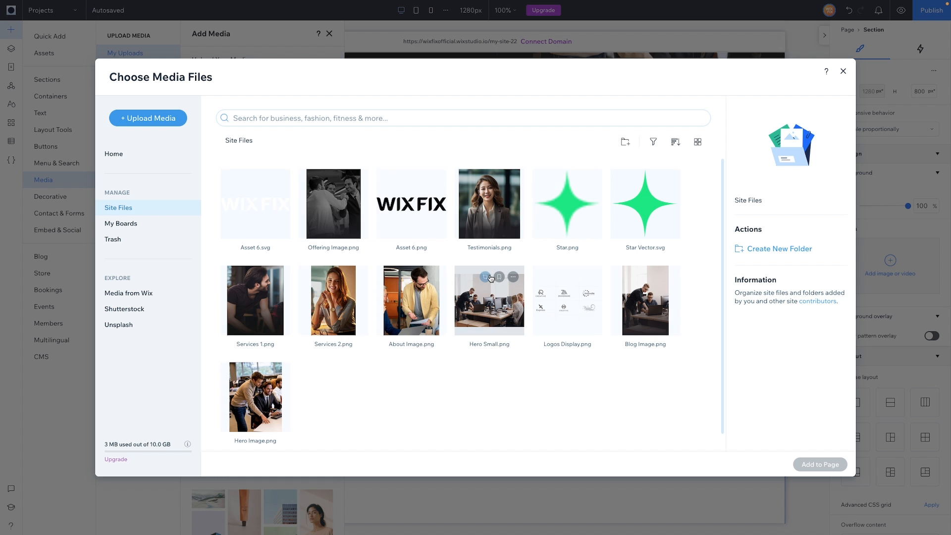
pyautogui.doubleClick(573, 313)
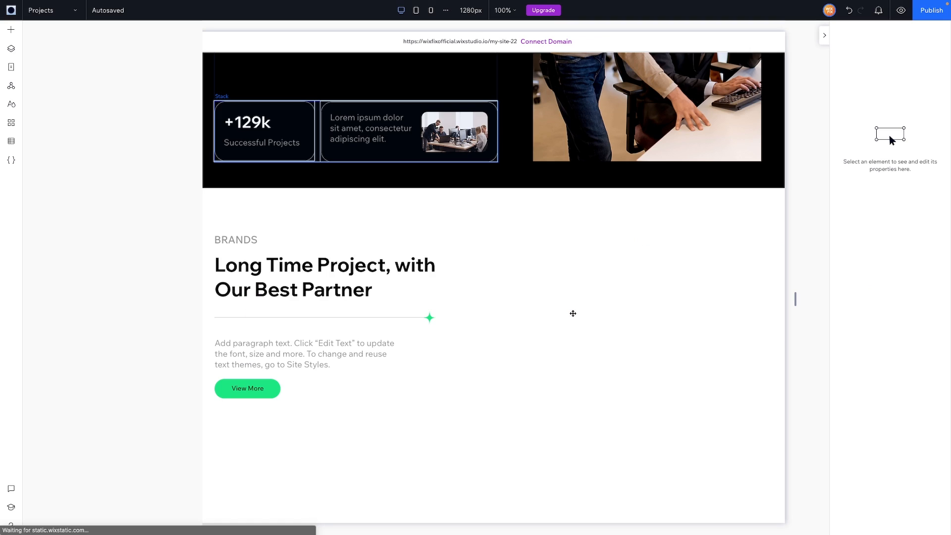
pyautogui.moveTo(505, 287); pyautogui.dragTo(632, 318)
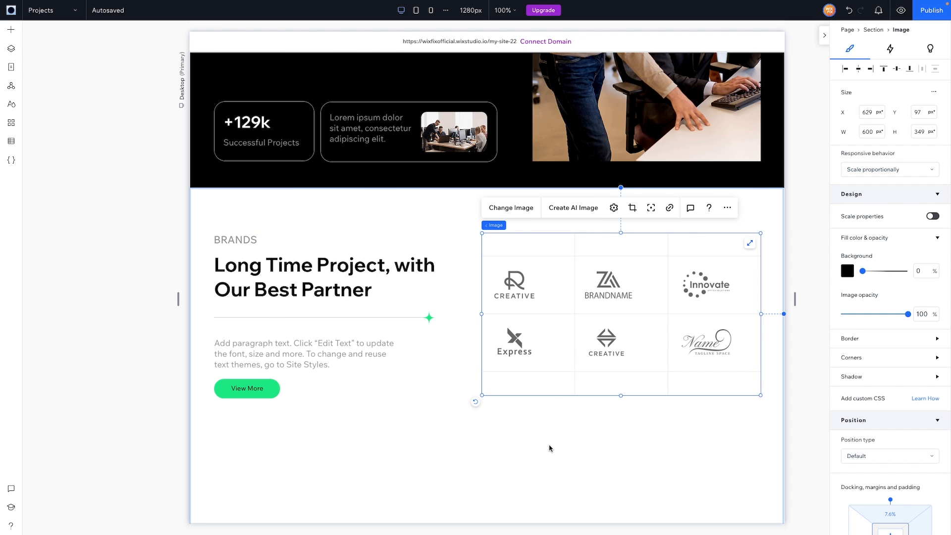
# Step: Shorten the Brands section to a height of about 554 px
pyautogui.scroll(-2, 550, 448)
pyautogui.scroll(-3, 881, 347)
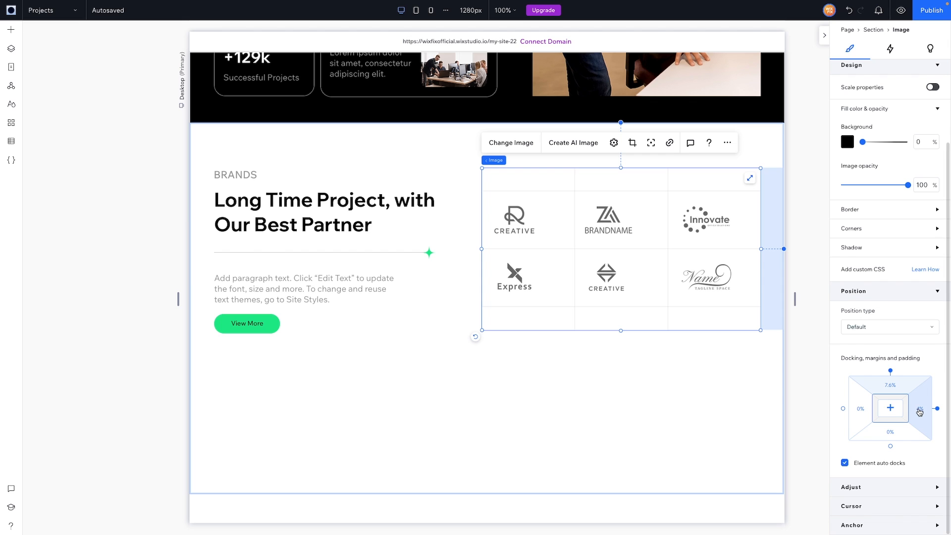
pyautogui.scroll(3, 909, 275)
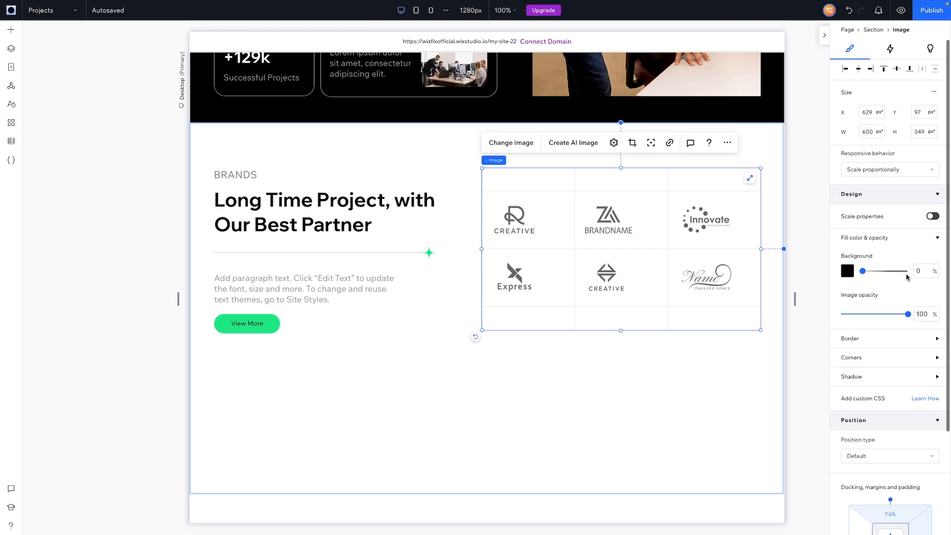
pyautogui.click(405, 402)
pyautogui.moveTo(404, 492); pyautogui.dragTo(411, 379)
pyautogui.scroll(2, 347, 340)
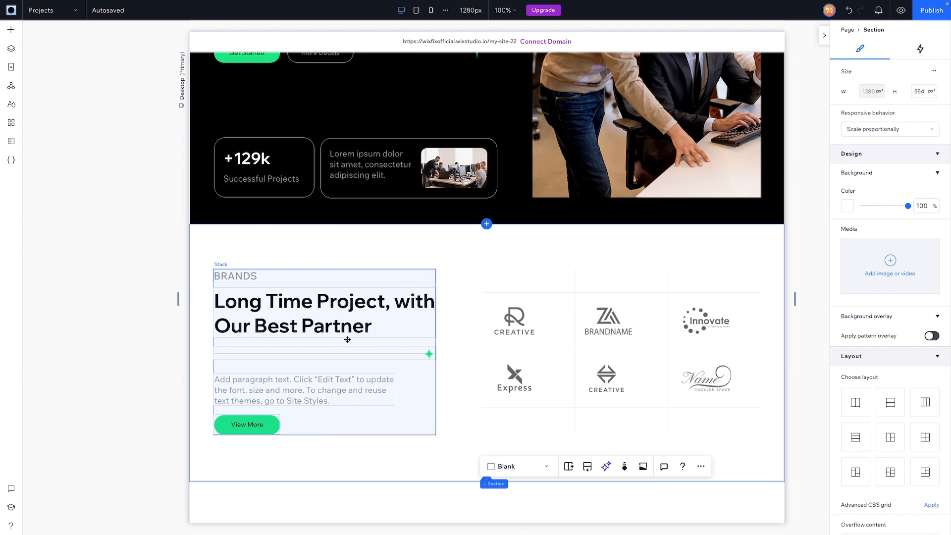
# Step: Center both the Brands text stack and the logos image vertically within their section
pyautogui.click(347, 340)
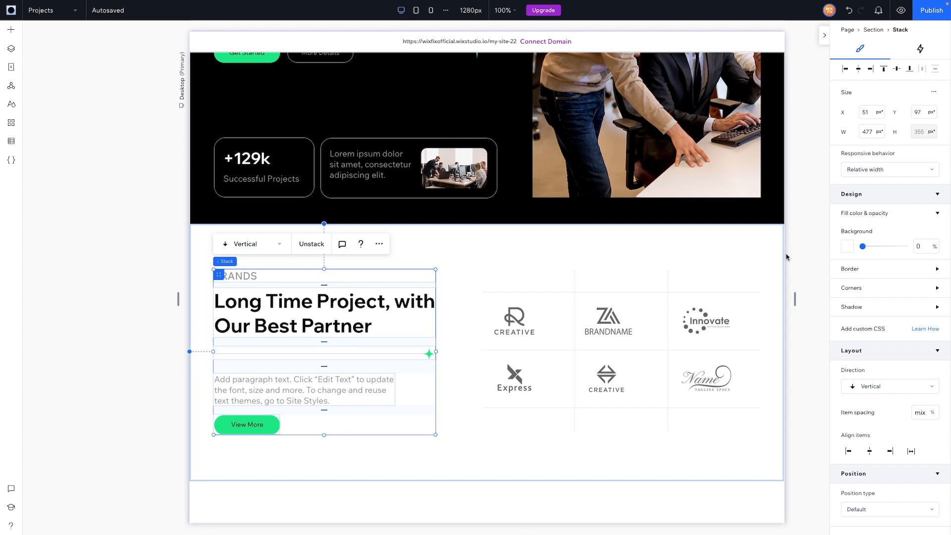
pyautogui.click(897, 72)
pyautogui.click(664, 331)
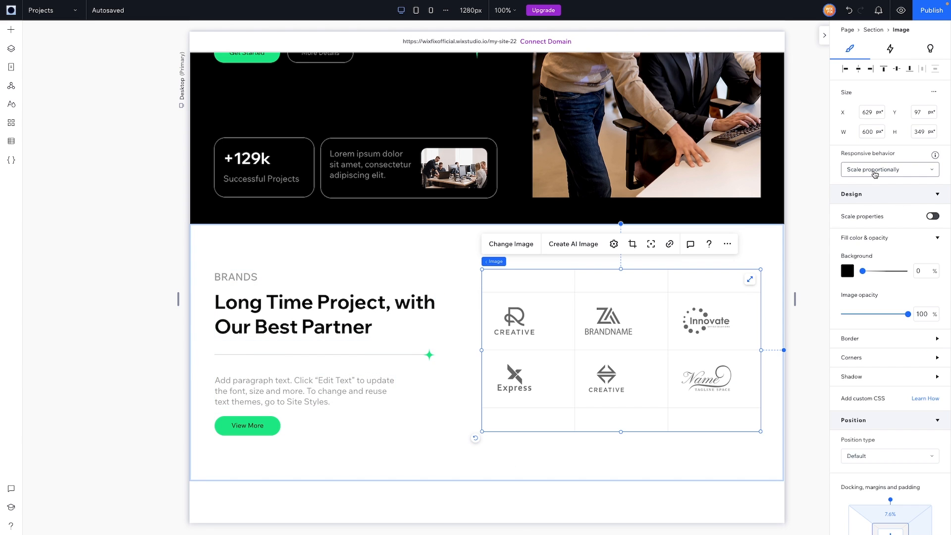
pyautogui.click(897, 72)
pyautogui.scroll(-5, 891, 297)
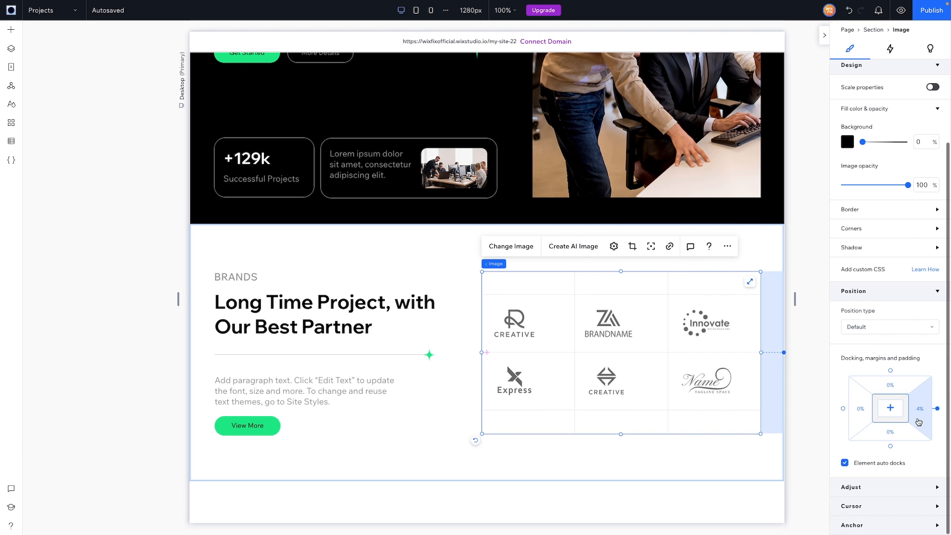
# Step: Set the left margin of the Brands text stack to 4%
pyautogui.click(311, 341)
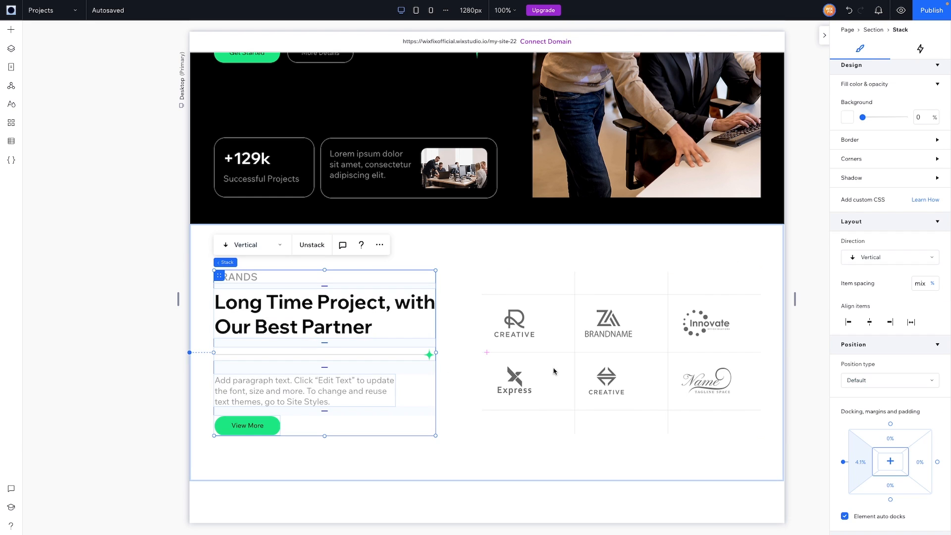
pyautogui.click(859, 468)
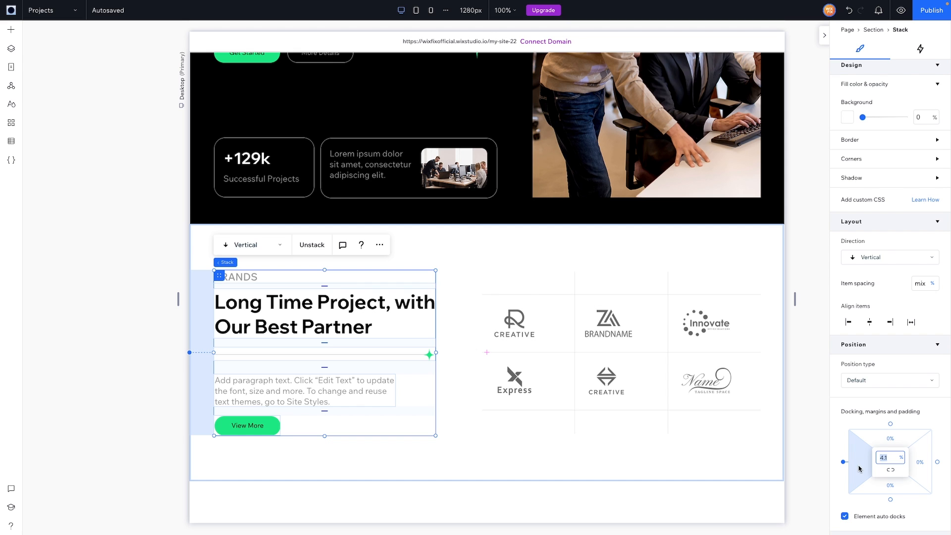
pyautogui.press('Return')
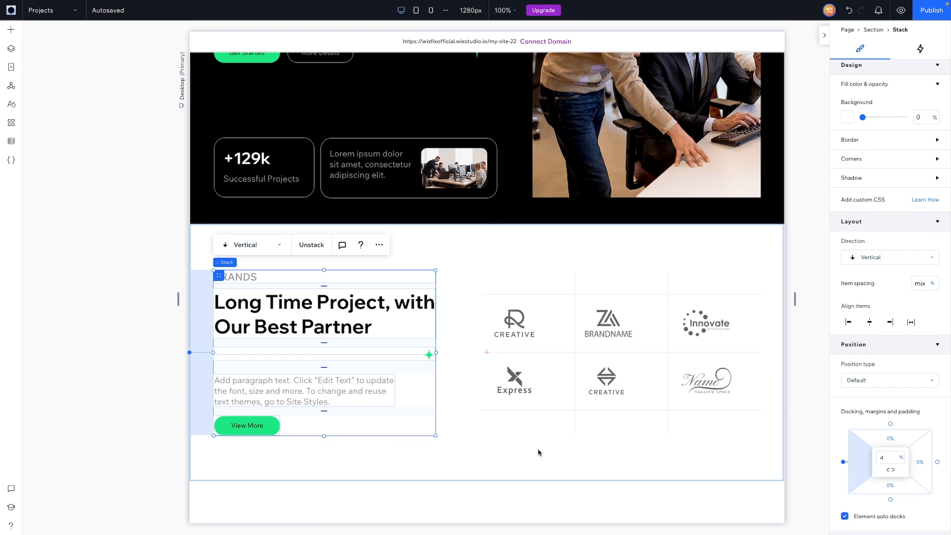
pyautogui.click(539, 453)
# Step: Resize the canvas width to check how the Brands section responds
pyautogui.click(144, 299)
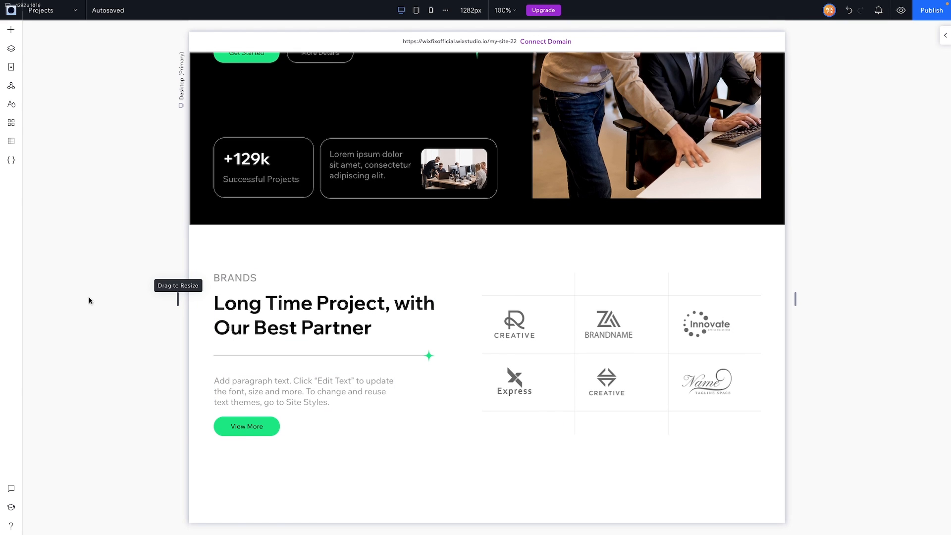
pyautogui.moveTo(89, 301); pyautogui.dragTo(305, 307)
pyautogui.click(306, 306)
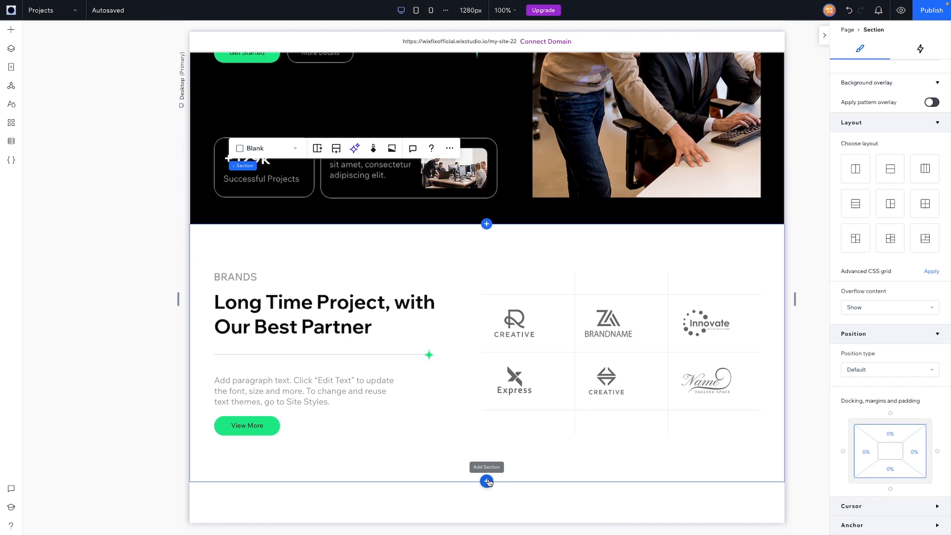
# Step: Add a blank section below the Brands section and set its height to 1200 px
pyautogui.click(487, 481)
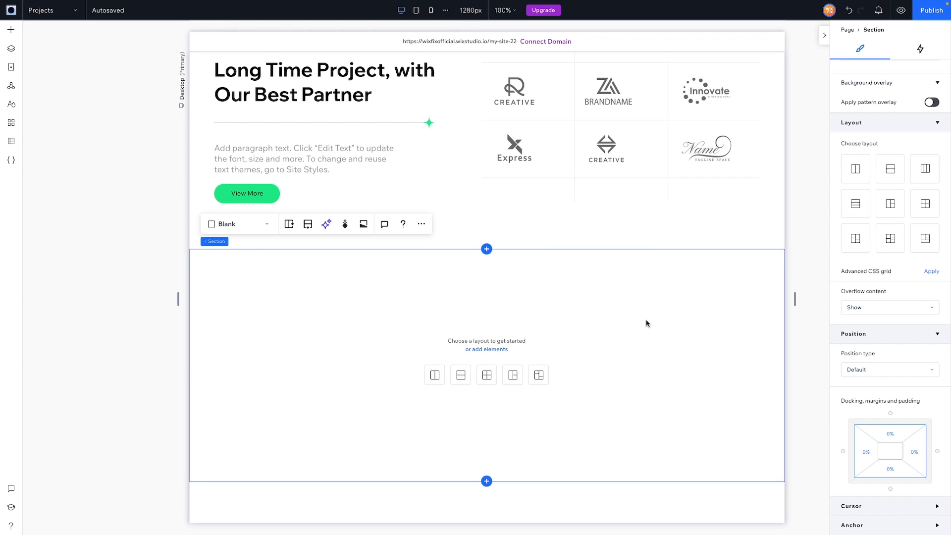
pyautogui.scroll(5, 862, 202)
pyautogui.click(924, 91)
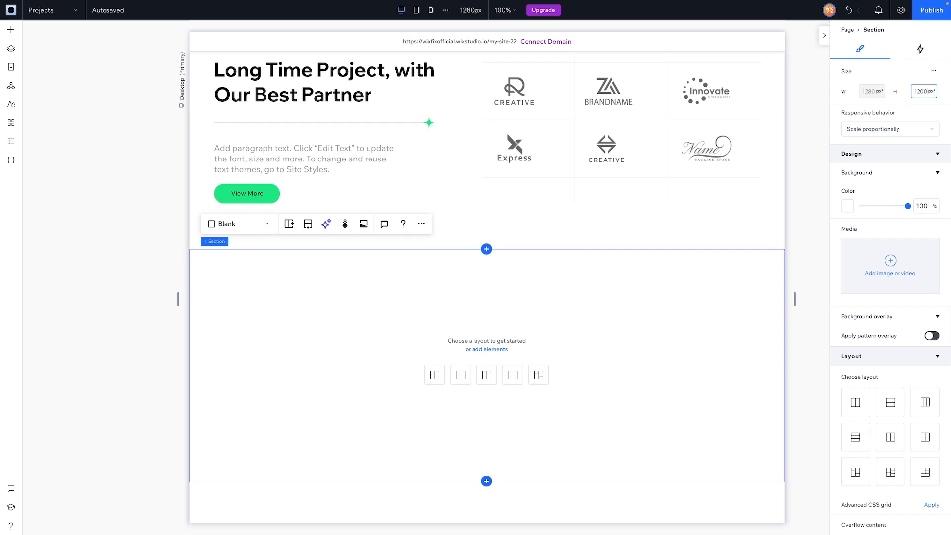
pyautogui.write('1200')
pyautogui.press('Return')
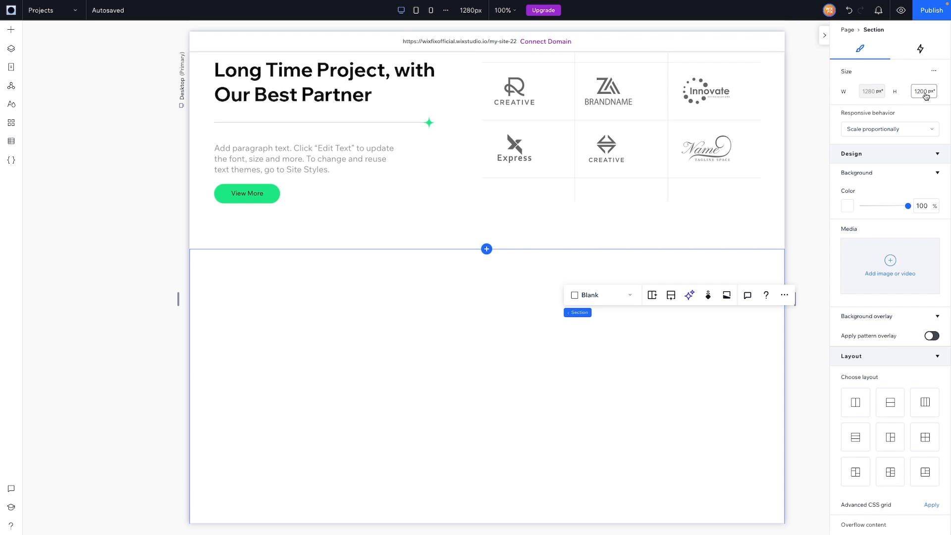
# Step: Insert a Heading 2 text element in the upper part of the new blank section, at about X 262, Y 185 px
pyautogui.scroll(-4, 601, 236)
pyautogui.scroll(2, 600, 236)
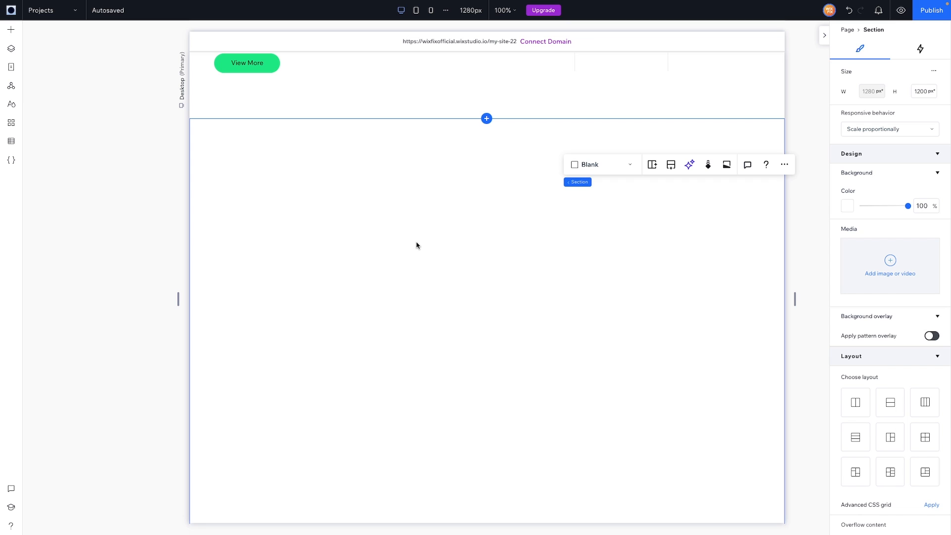
pyautogui.click(11, 29)
pyautogui.moveTo(206, 112); pyautogui.dragTo(359, 214)
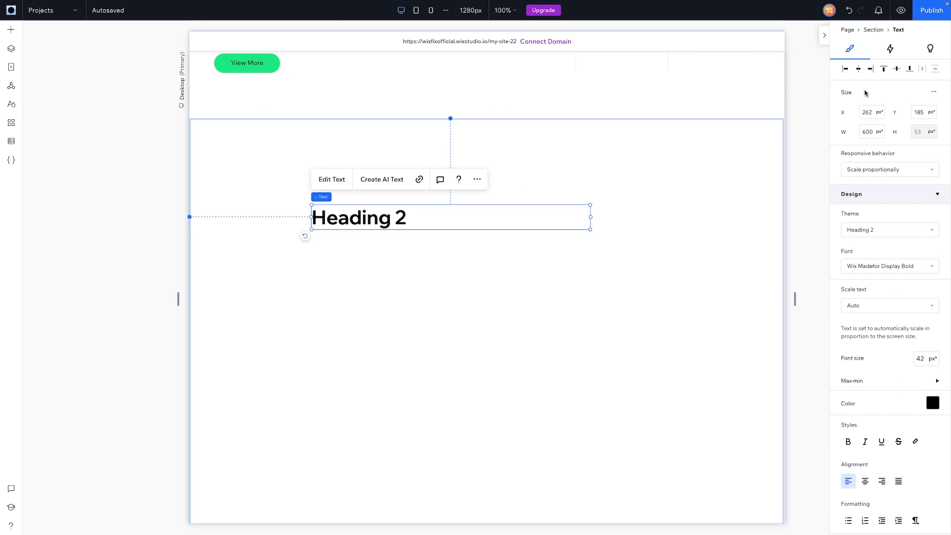
# Step: Align the heading to the section's left edge with a 4% left margin and change its text to "About Our Company"
pyautogui.click(845, 68)
pyautogui.scroll(-5, 878, 357)
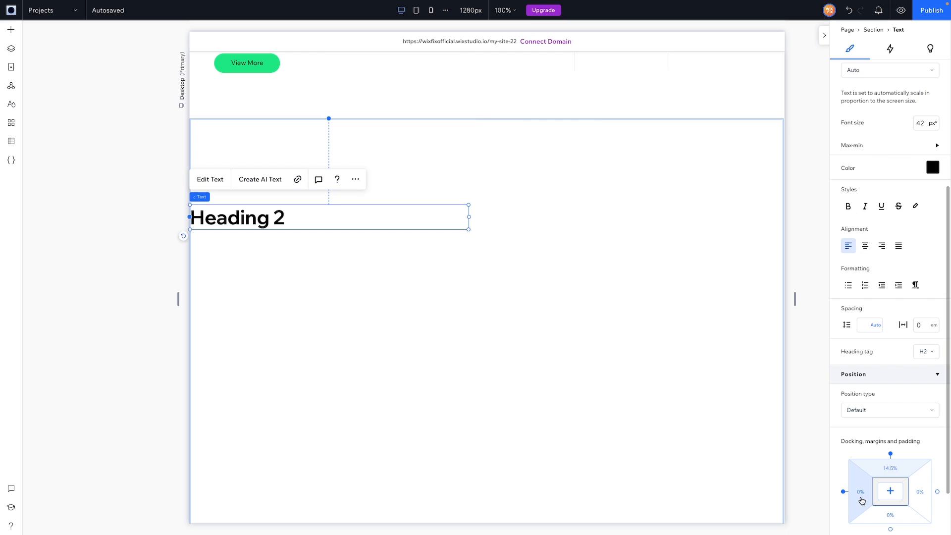
pyautogui.click(862, 501)
pyautogui.write('4')
pyautogui.press('Return')
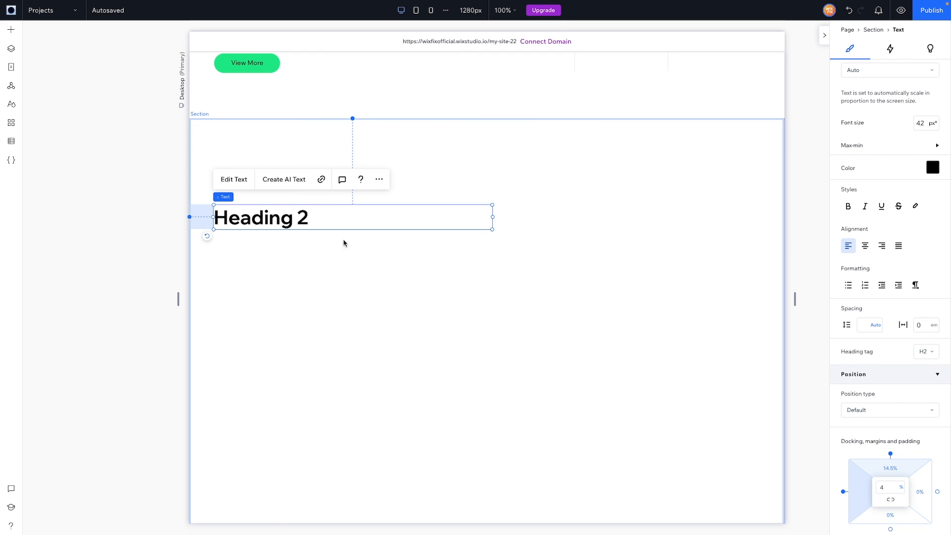
pyautogui.doubleClick(301, 216)
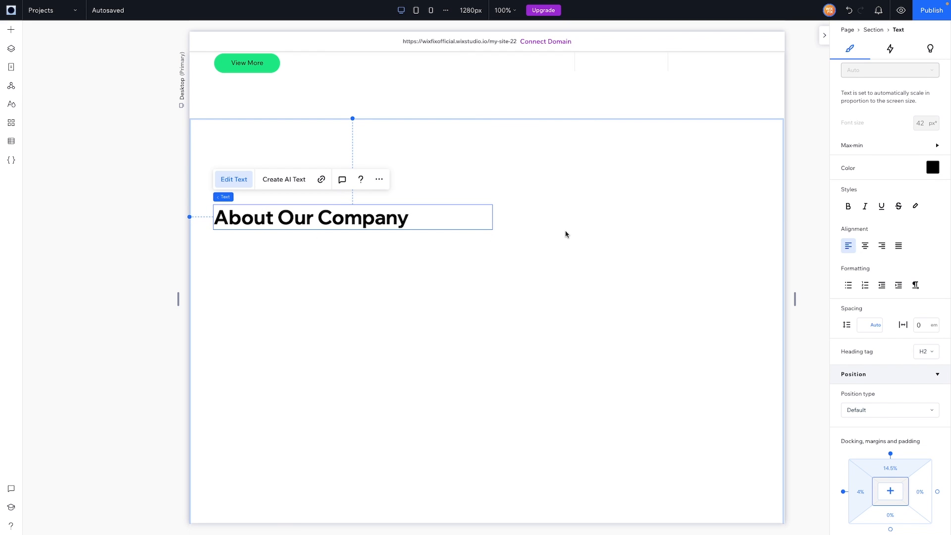
pyautogui.click(566, 235)
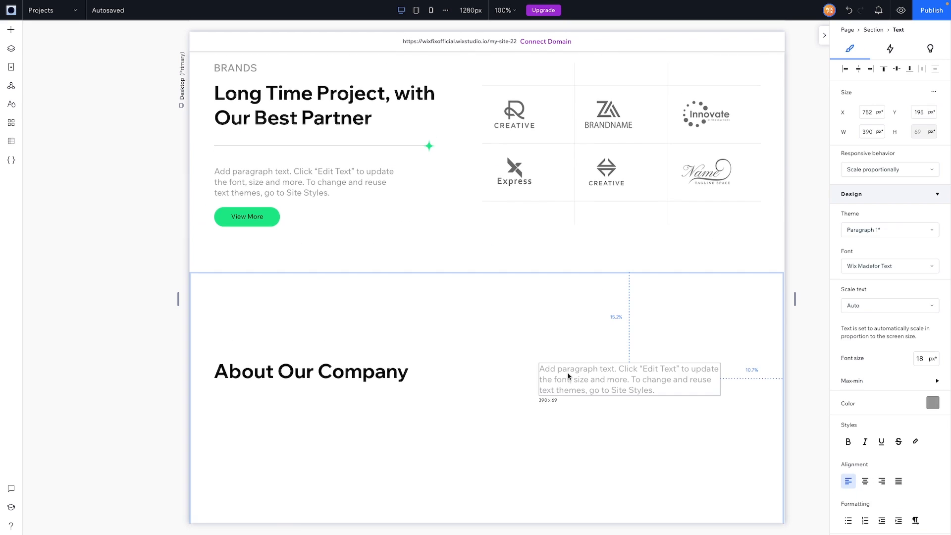
# Step: Place the grey paragraph beside the heading at about X 801, Y 185 px and replace its text with the "Beyond a coworking space with BizDev" copy
pyautogui.moveTo(567, 374); pyautogui.dragTo(590, 374)
pyautogui.moveTo(674, 367); pyautogui.dragTo(674, 367)
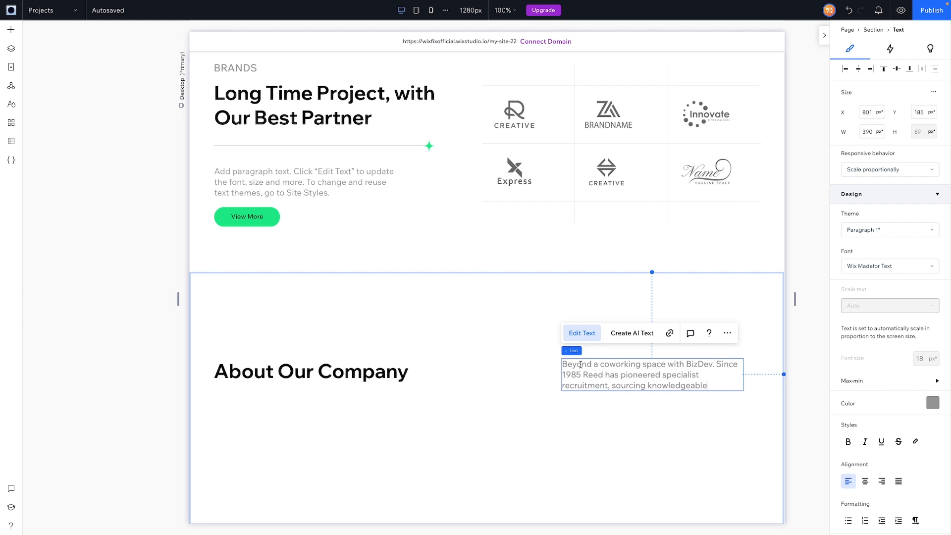
pyautogui.click(575, 389)
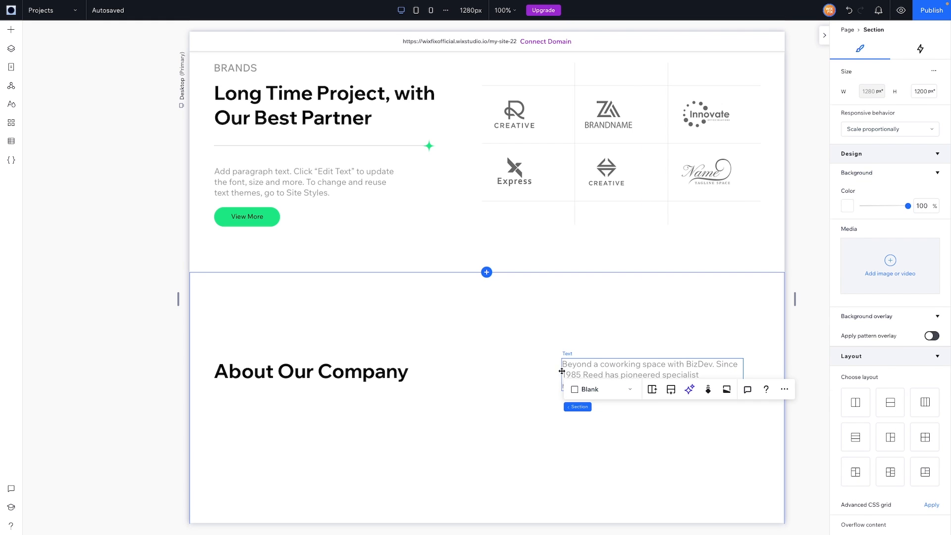
# Step: Widen the paragraph to about 506 px and center it vertically beside the heading at about Y 189 px
pyautogui.click(567, 371)
pyautogui.moveTo(567, 372); pyautogui.dragTo(495, 371)
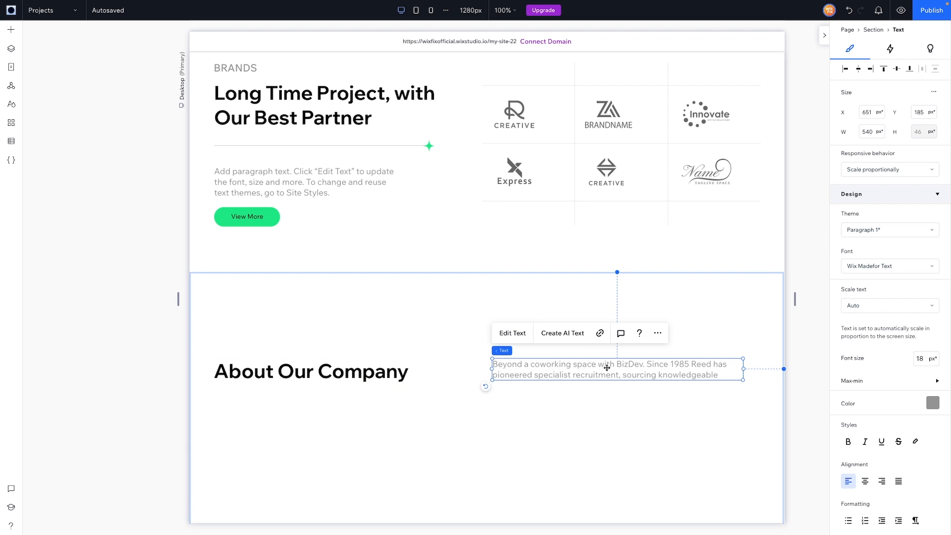
pyautogui.moveTo(607, 366); pyautogui.dragTo(608, 370)
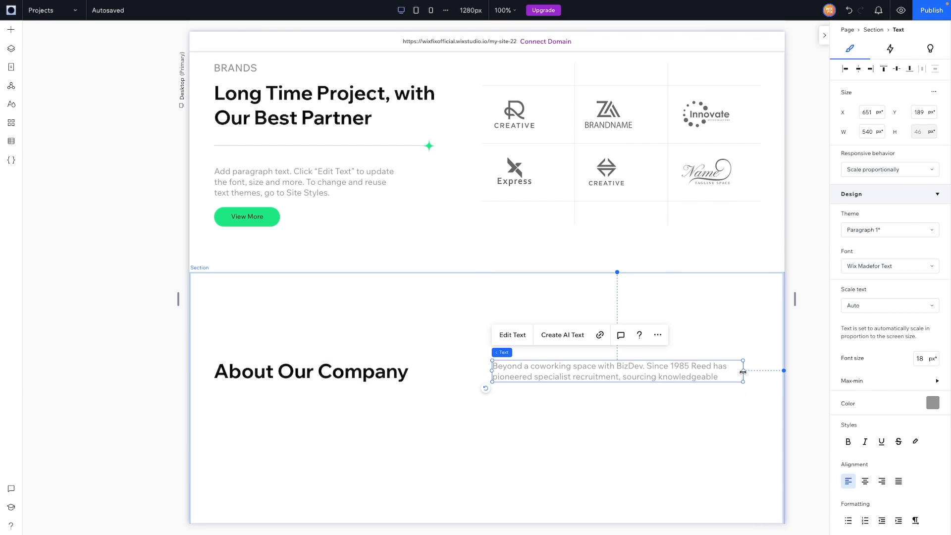
pyautogui.moveTo(743, 370); pyautogui.dragTo(726, 372)
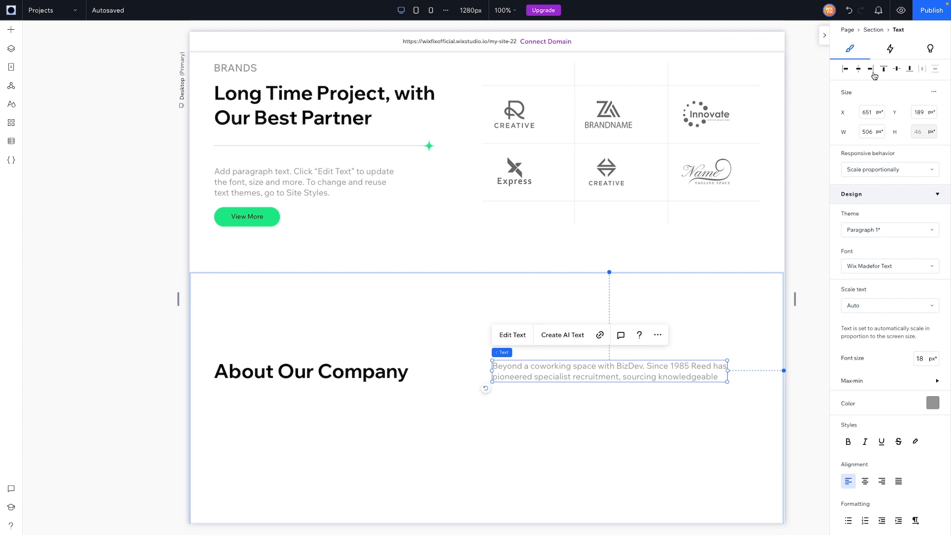
# Step: Align the paragraph to the section's right edge and give it a right margin matching the heading's left margin
pyautogui.click(873, 73)
pyautogui.scroll(-5, 900, 307)
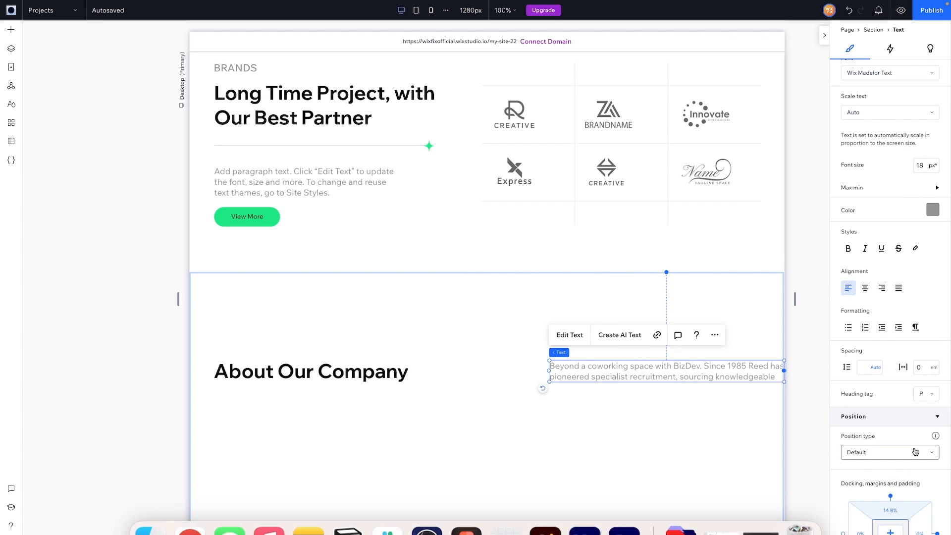
pyautogui.scroll(-3, 915, 452)
pyautogui.click(918, 434)
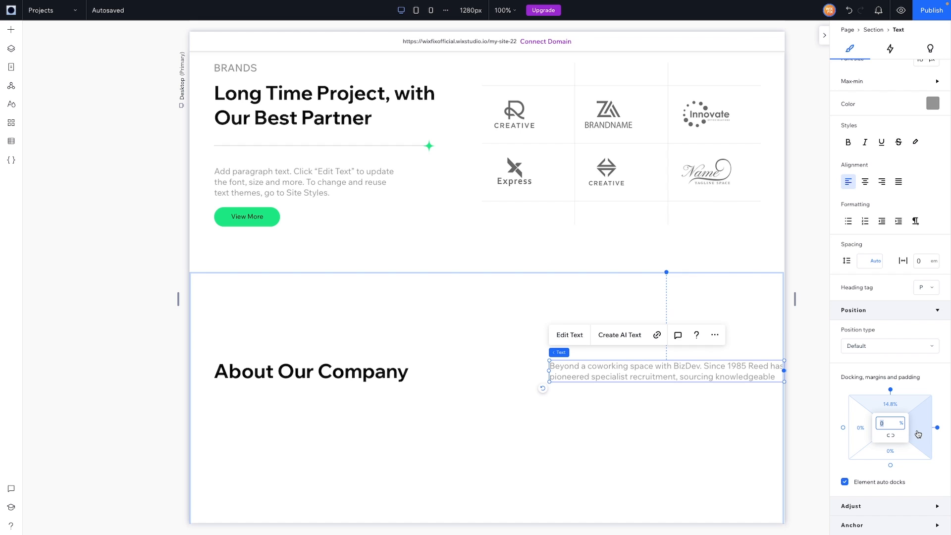
pyautogui.press('Return')
pyautogui.scroll(-1, 353, 112)
# Step: Copy the divider line from the Brands section and paste it into the About Our Company section
pyautogui.click(352, 113)
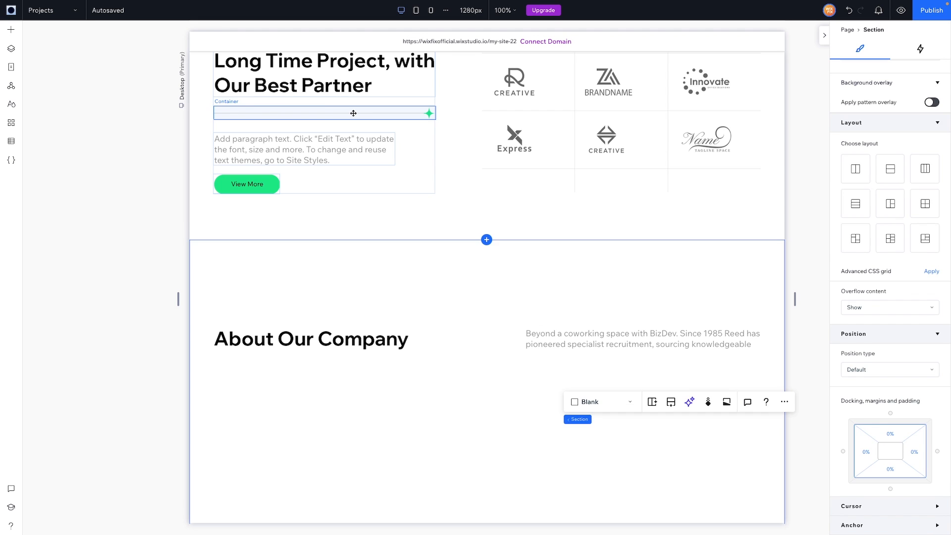
pyautogui.click(326, 113)
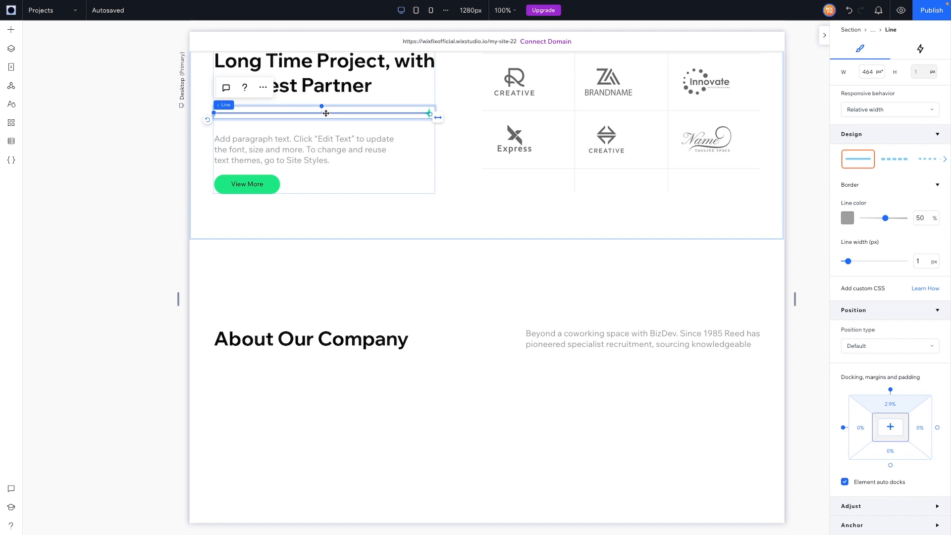
pyautogui.scroll(-3, 342, 252)
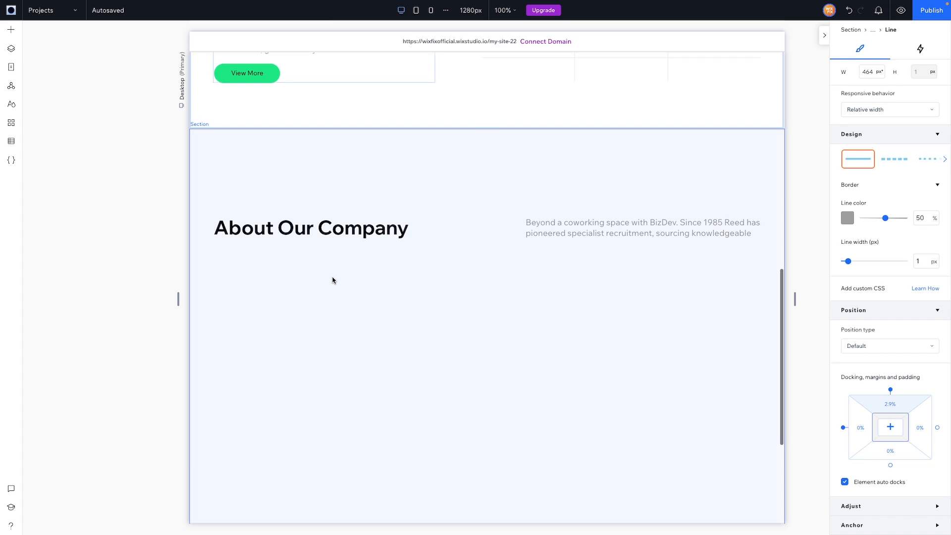
pyautogui.rightClick(332, 278)
pyautogui.click(355, 83)
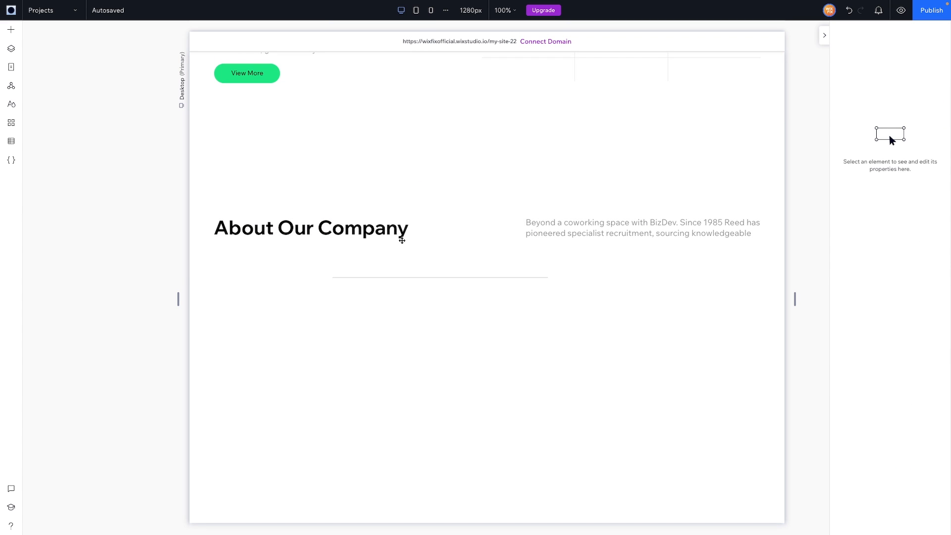
# Step: Position the line below the heading at about X 52, Y 285 px and extend its width to about 1177 px
pyautogui.click(376, 278)
pyautogui.moveTo(375, 278); pyautogui.dragTo(301, 268)
pyautogui.click(366, 281)
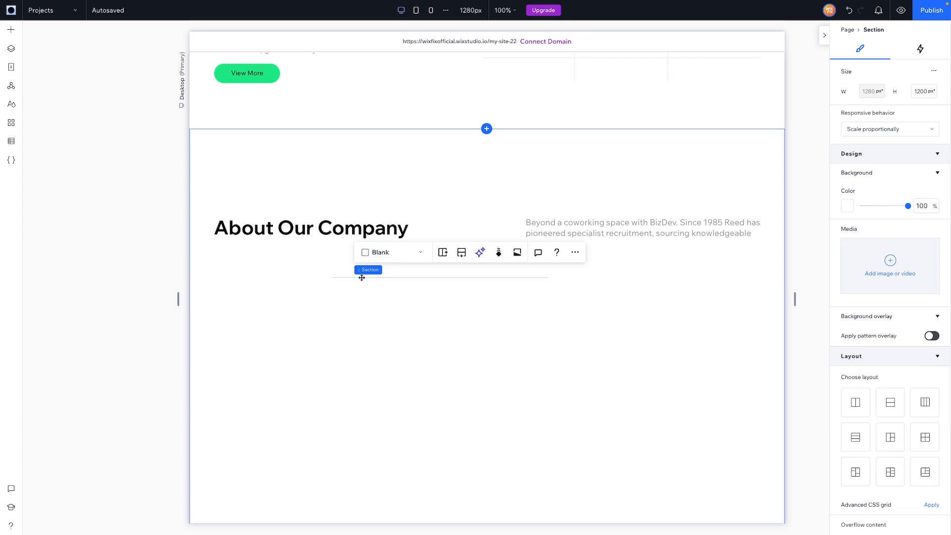
pyautogui.click(367, 278)
pyautogui.moveTo(285, 267); pyautogui.dragTo(250, 255)
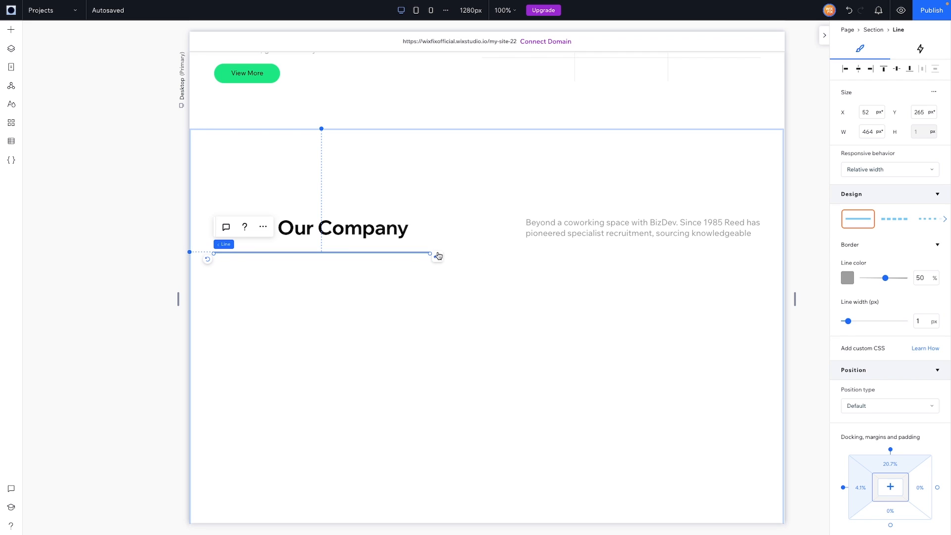
pyautogui.moveTo(430, 253); pyautogui.dragTo(759, 265)
pyautogui.hotkey('shift', 'Down')
pyautogui.hotkey('shift', 'Down')
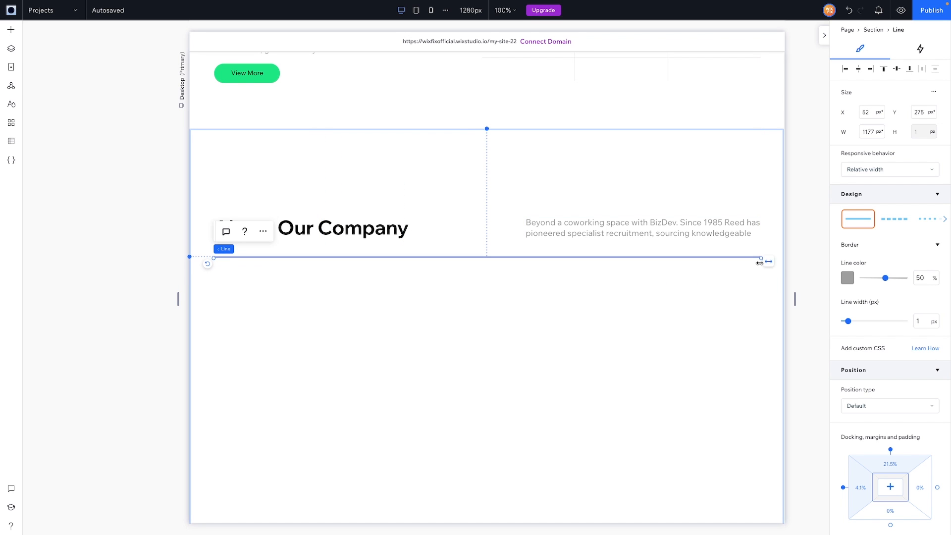
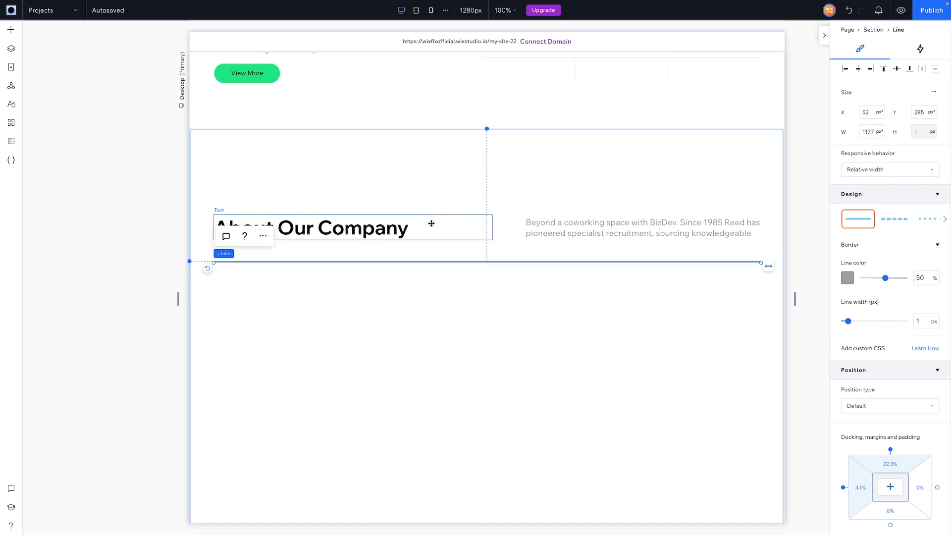
# Step: Add About Image.png from the site files and place it below the divider line at about X 52, Y 348 px
pyautogui.click(500, 304)
pyautogui.scroll(-2, 501, 303)
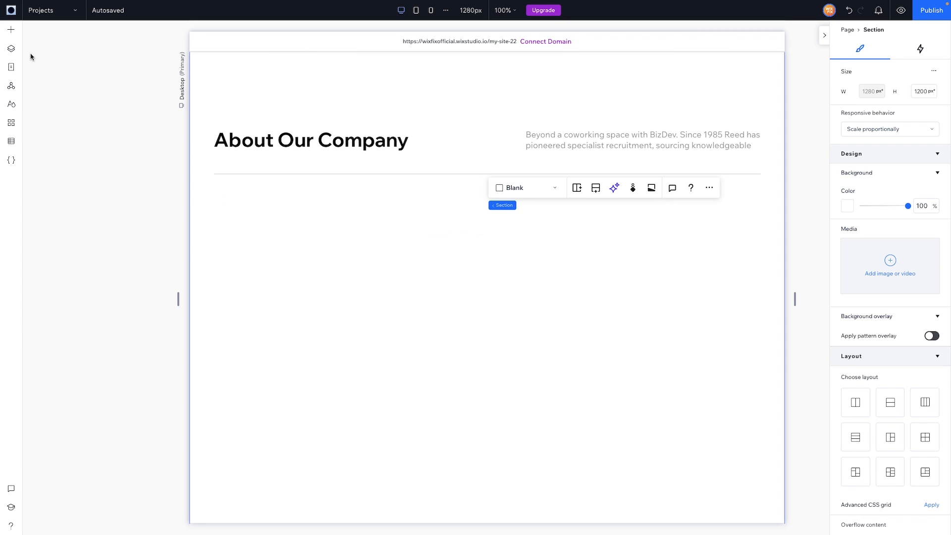
pyautogui.click(10, 31)
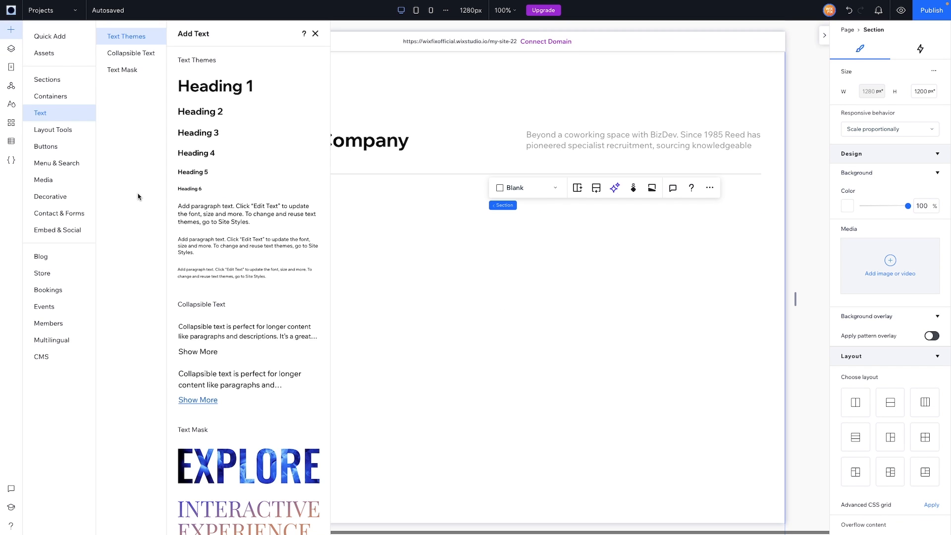
pyautogui.click(45, 181)
pyautogui.click(259, 260)
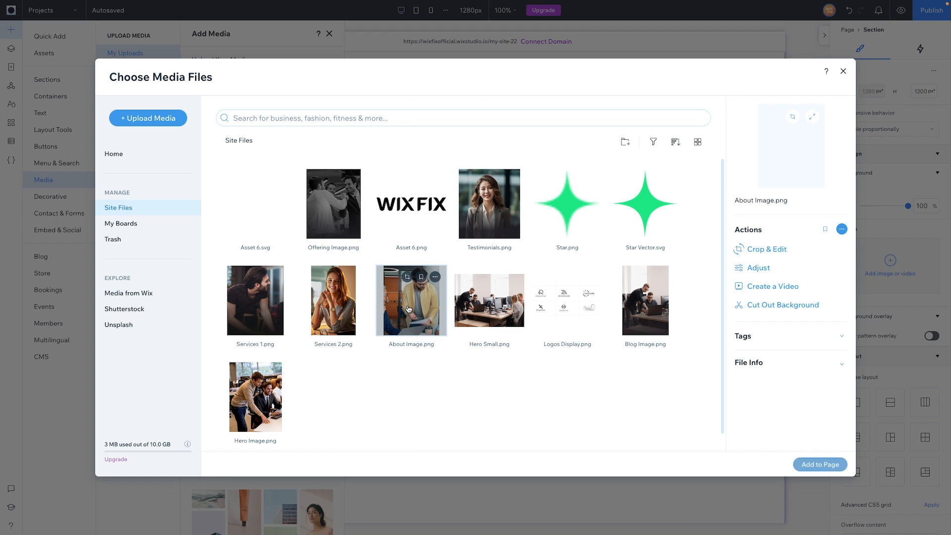
pyautogui.doubleClick(408, 307)
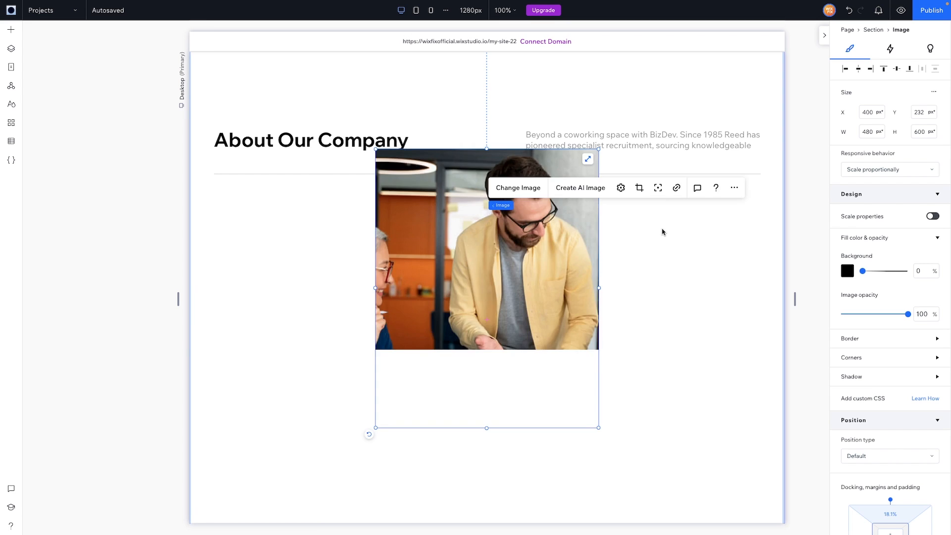
pyautogui.moveTo(503, 240); pyautogui.dragTo(342, 294)
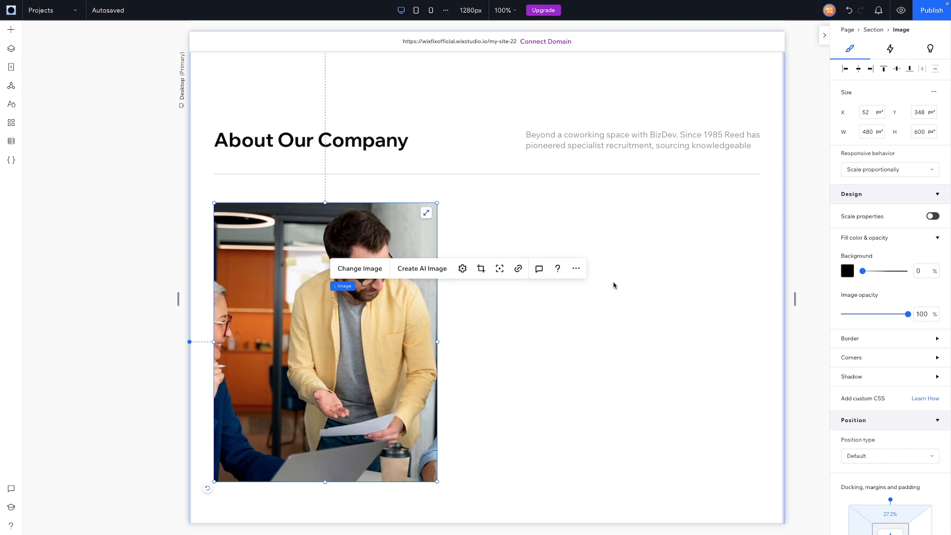
# Step: Add a container to the right of the image at about X 675, Y 447 px
pyautogui.scroll(-1, 614, 286)
pyautogui.scroll(-1, 614, 286)
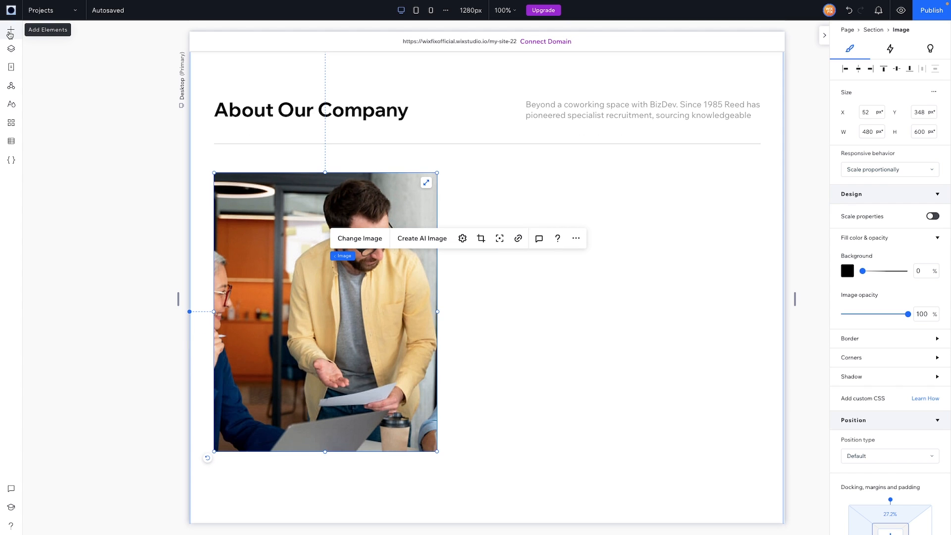
pyautogui.click(10, 34)
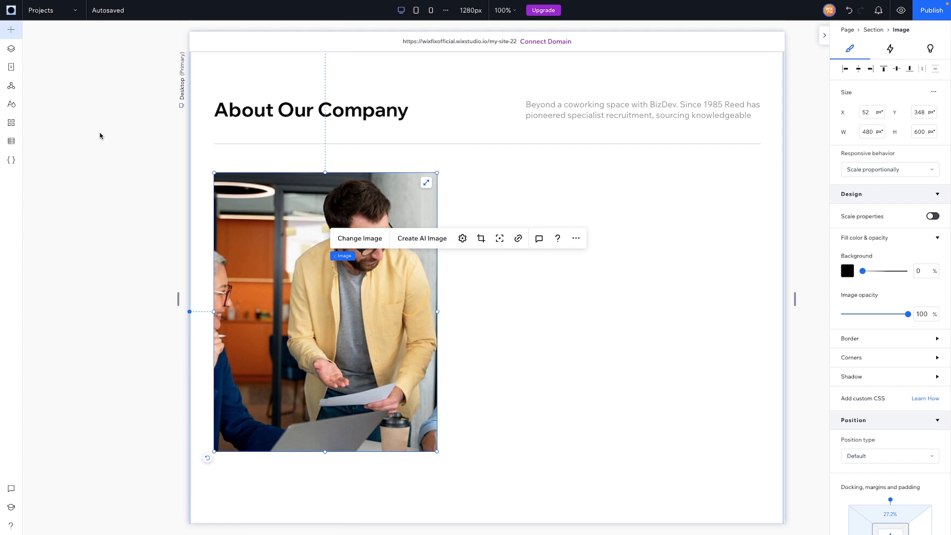
pyautogui.moveTo(555, 239); pyautogui.dragTo(580, 243)
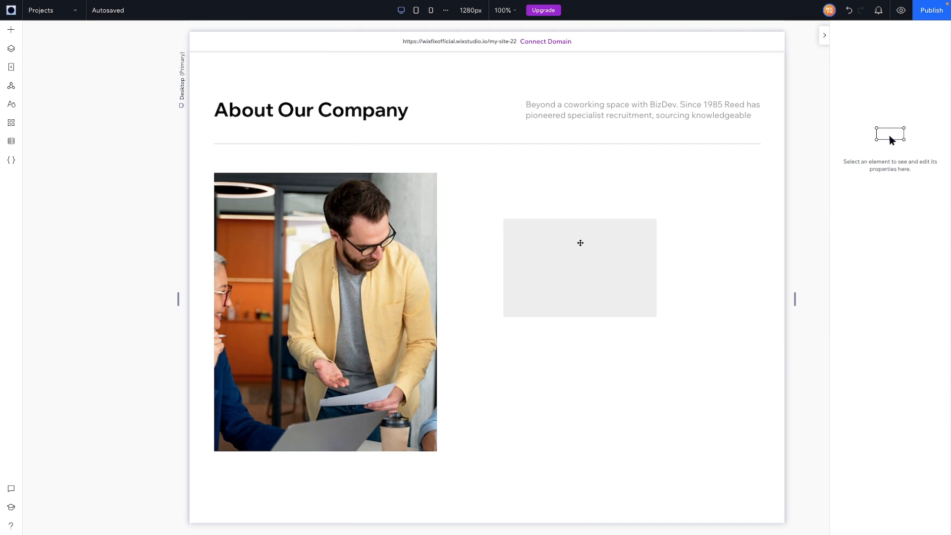
pyautogui.click(640, 273)
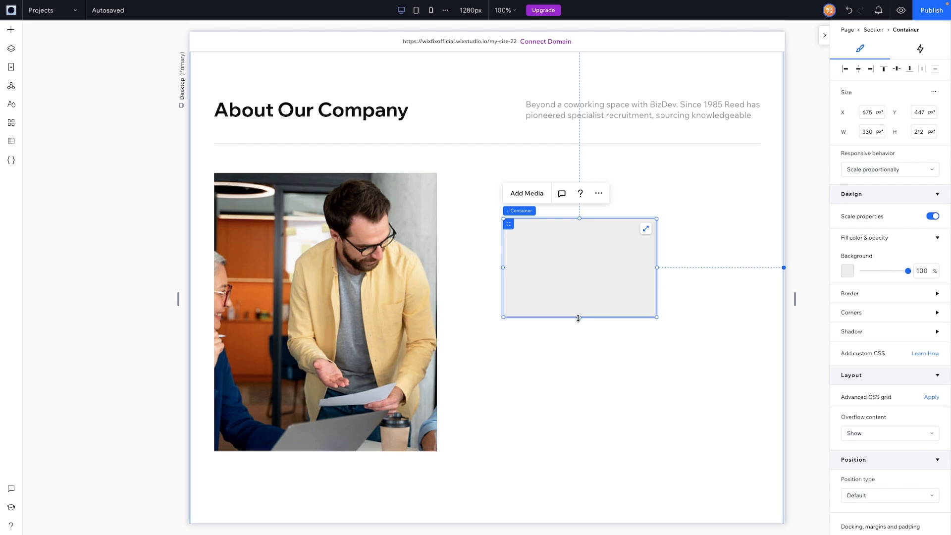
# Step: Resize the container to about 588 by 149 px at X 635, Y 387 px and set its background opacity to 0%
pyautogui.moveTo(577, 317); pyautogui.dragTo(578, 289)
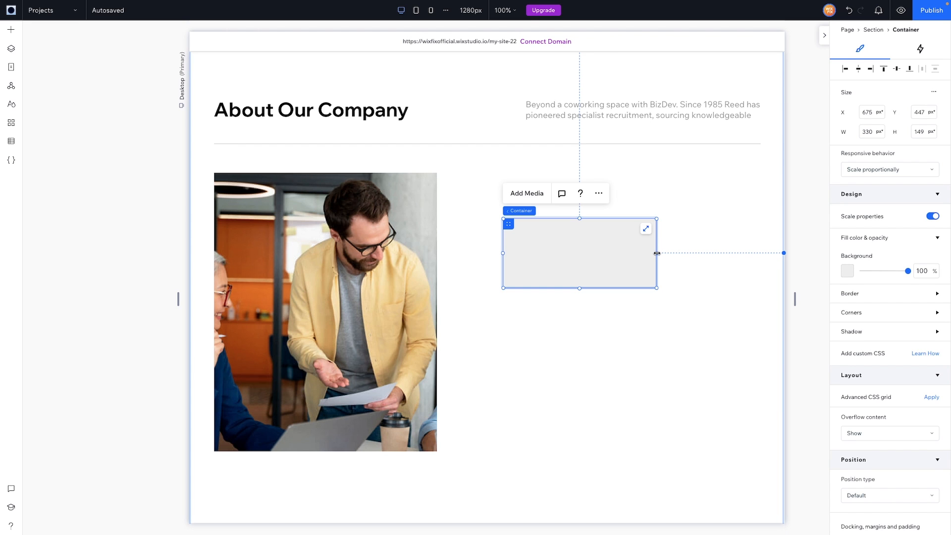
pyautogui.moveTo(657, 252); pyautogui.dragTo(760, 239)
pyautogui.moveTo(503, 252); pyautogui.dragTo(519, 240)
pyautogui.moveTo(578, 246); pyautogui.dragTo(576, 216)
pyautogui.click(922, 271)
pyautogui.write('0')
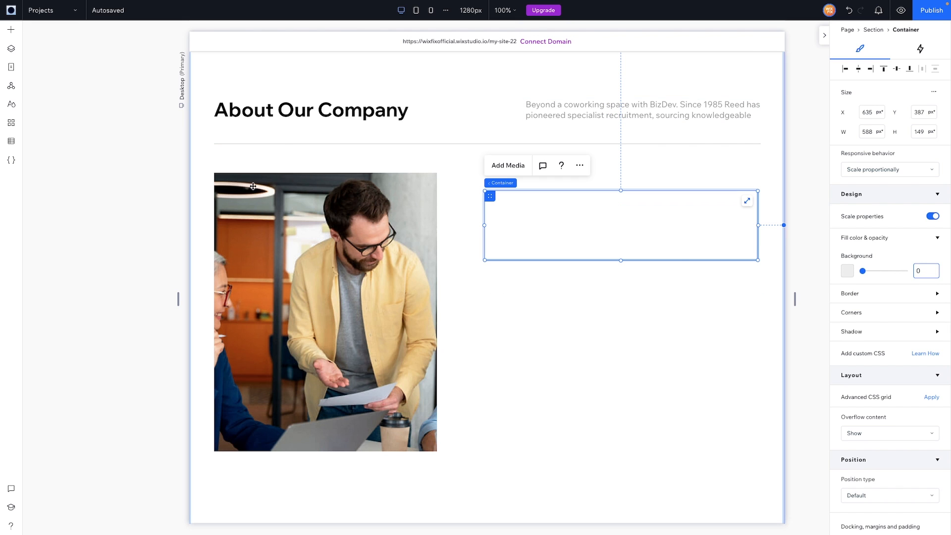
# Step: Add a vertical line inside the container near its left side, aligned to the container's top edge at about X 63 px
pyautogui.click(11, 29)
pyautogui.moveTo(223, 207); pyautogui.dragTo(515, 233)
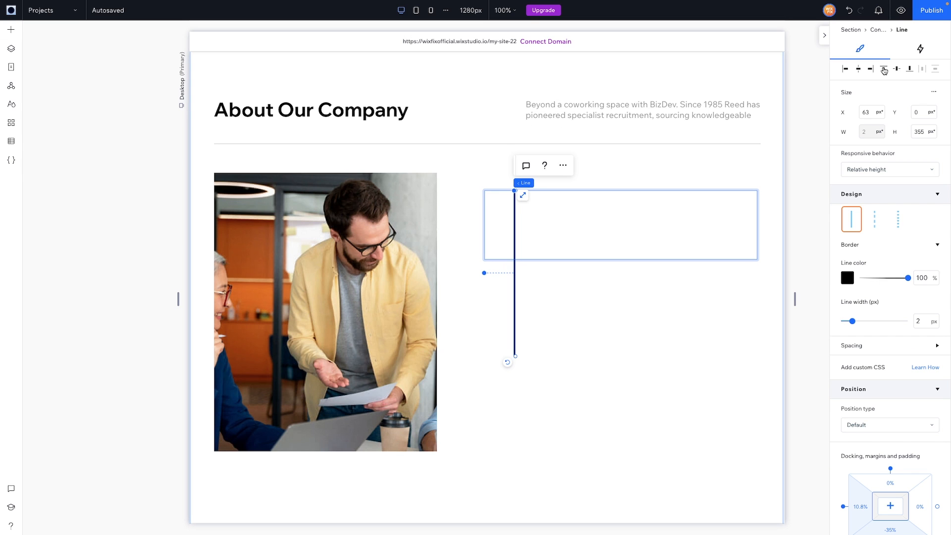
# Step: Set the vertical line's height to 149 px to match the container and its color to the theme green #10E981
pyautogui.click(675, 215)
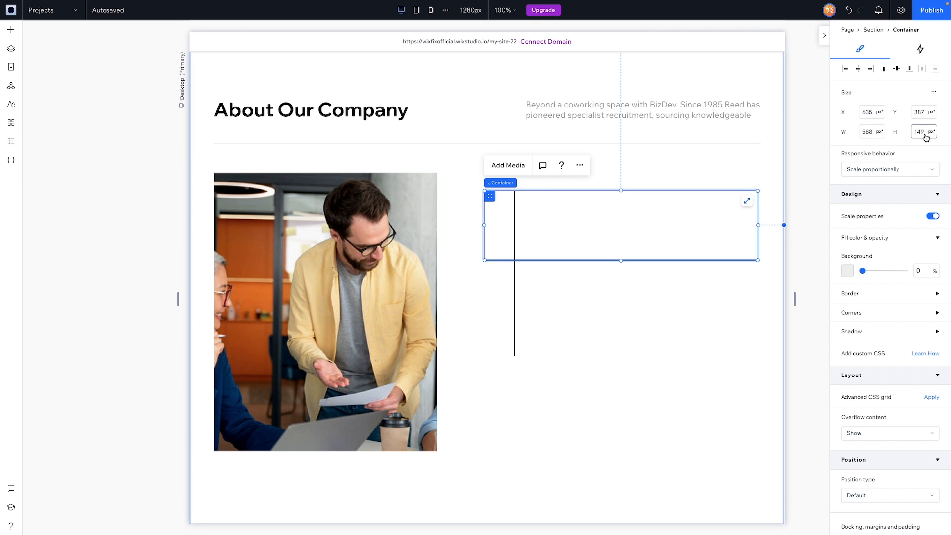
pyautogui.click(515, 239)
pyautogui.click(924, 132)
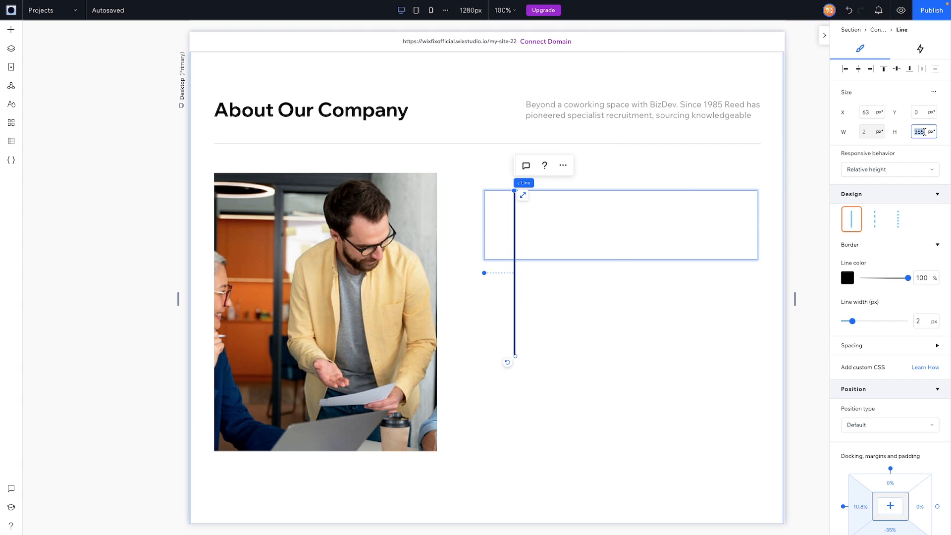
pyautogui.write('149')
pyautogui.press('Return')
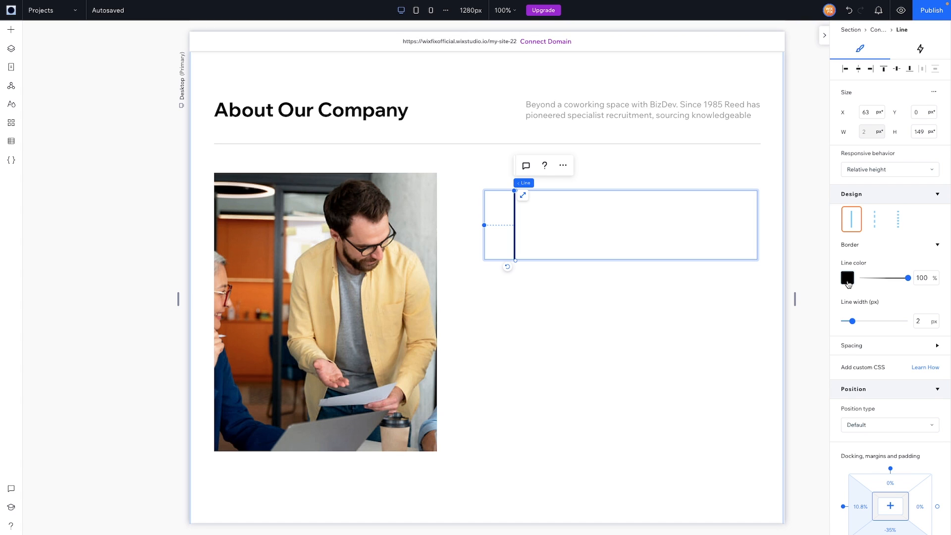
pyautogui.click(848, 283)
pyautogui.click(896, 352)
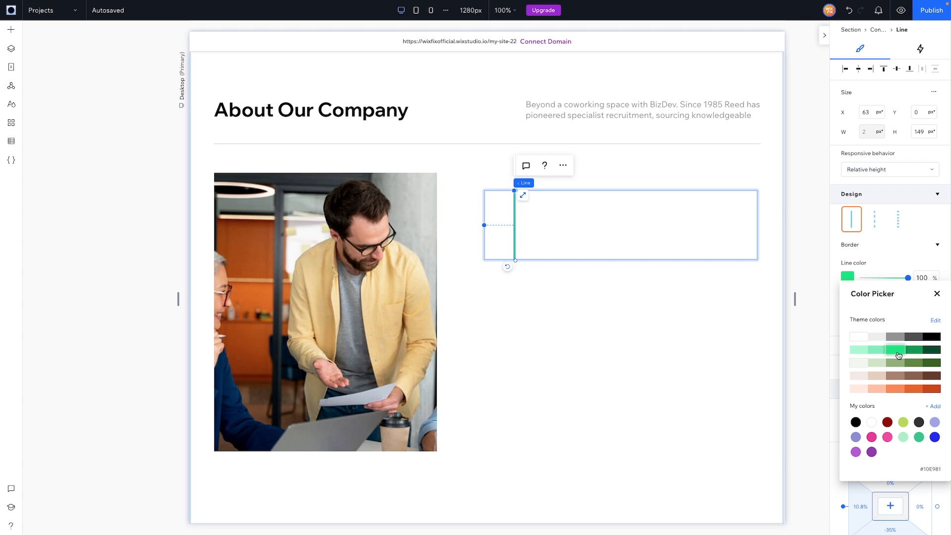
# Step: Align the green line to the container's left edge and add a Heading 4 text, about 554 px wide, beside it
pyautogui.click(845, 70)
pyautogui.click(845, 70)
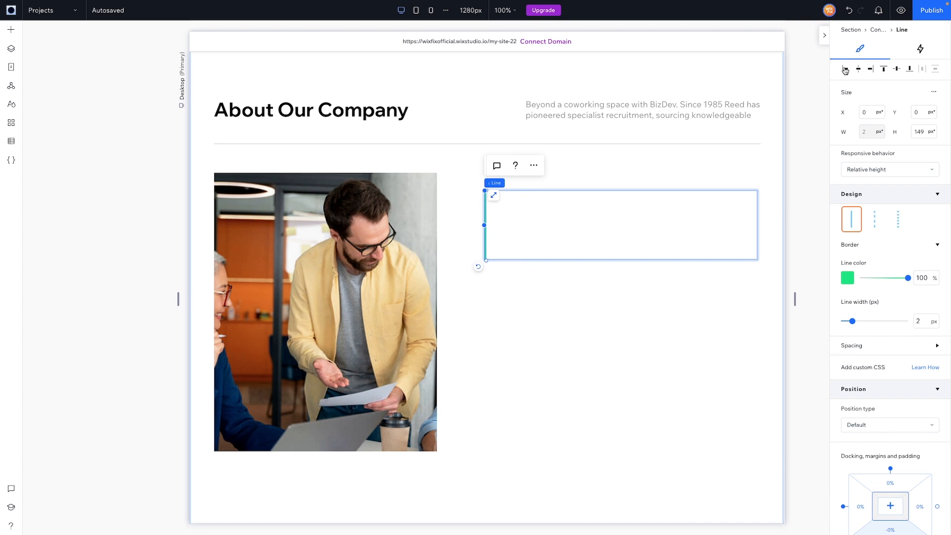
pyautogui.click(11, 30)
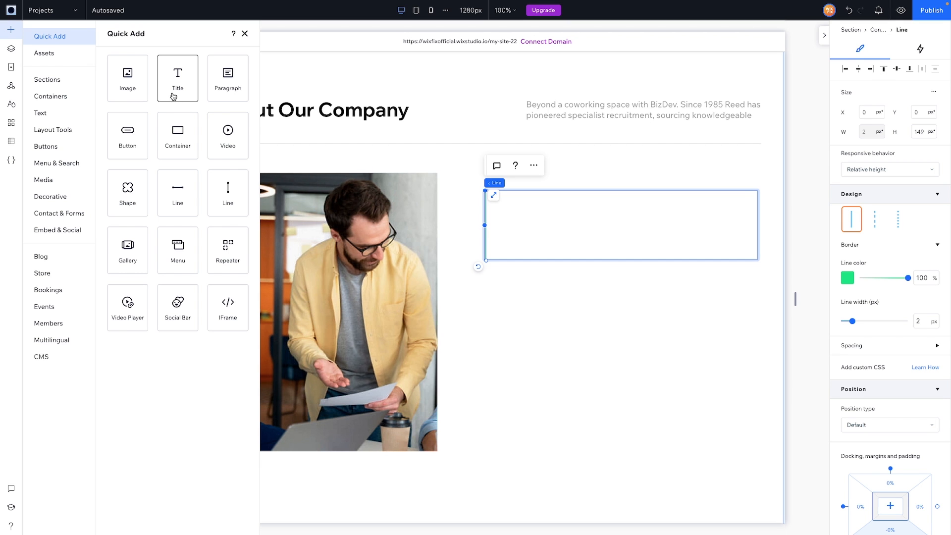
pyautogui.click(56, 118)
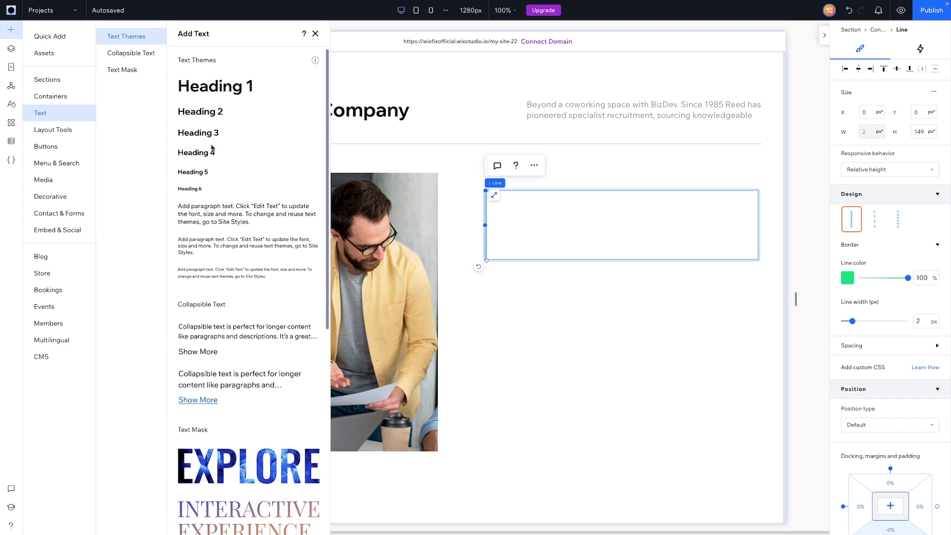
pyautogui.moveTo(191, 158); pyautogui.dragTo(546, 205)
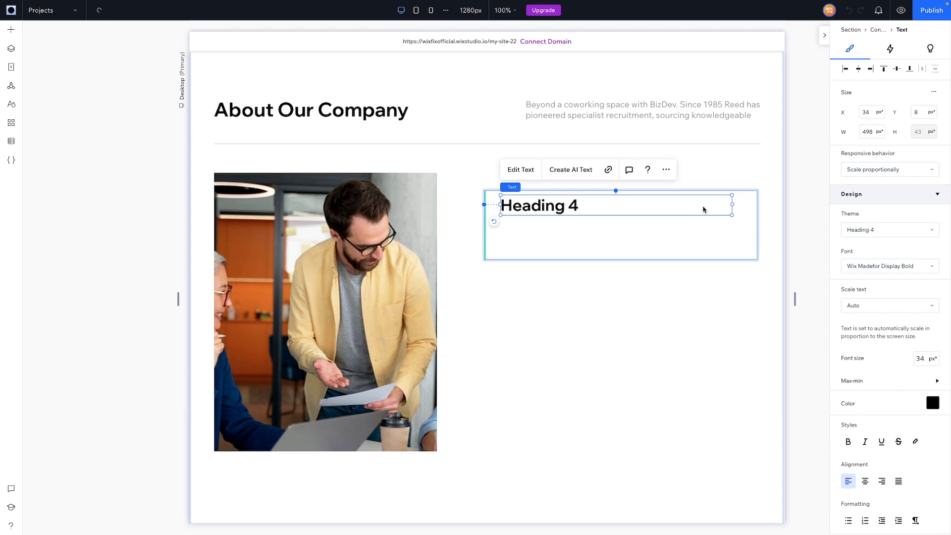
pyautogui.moveTo(737, 205); pyautogui.dragTo(770, 201)
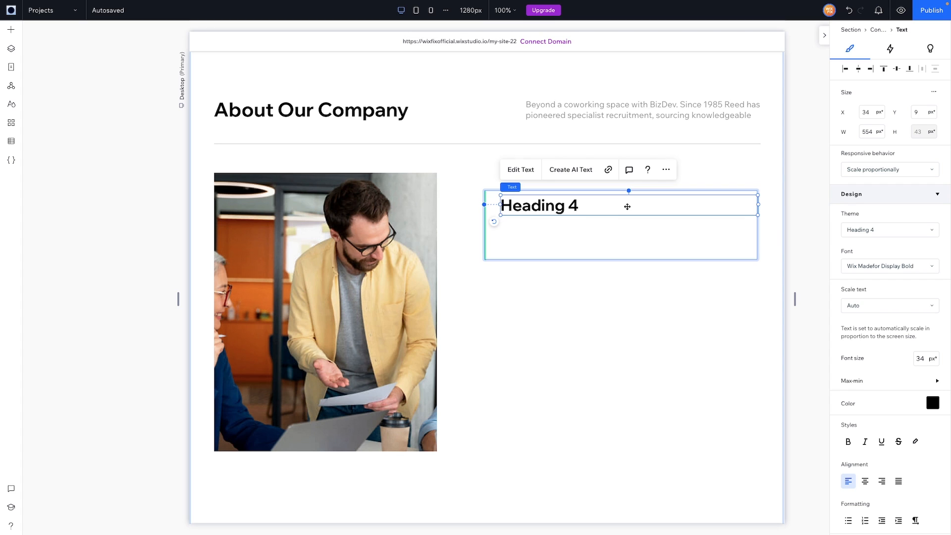
# Step: Color the new heading with the theme gray #949494 and change its text to "Why Choose Us?"
pyautogui.click(934, 406)
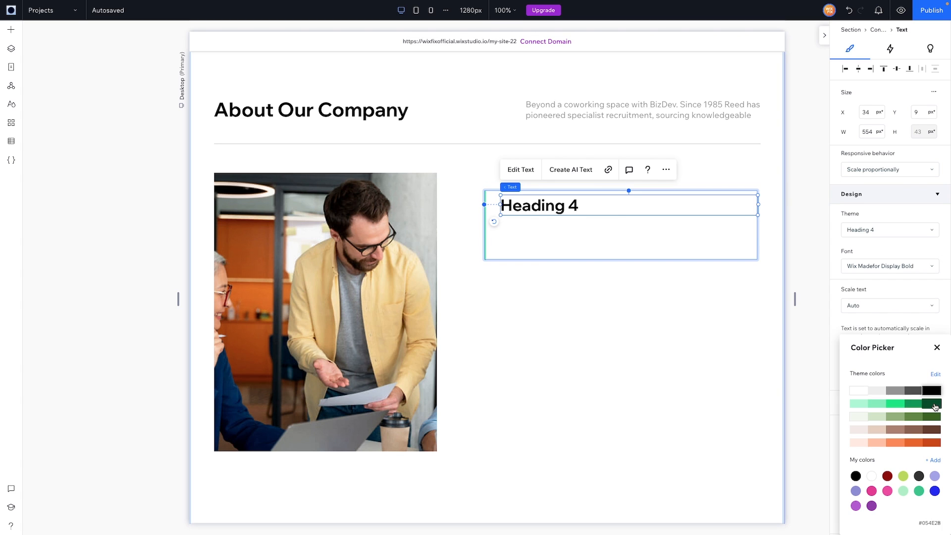
pyautogui.click(900, 393)
pyautogui.click(539, 212)
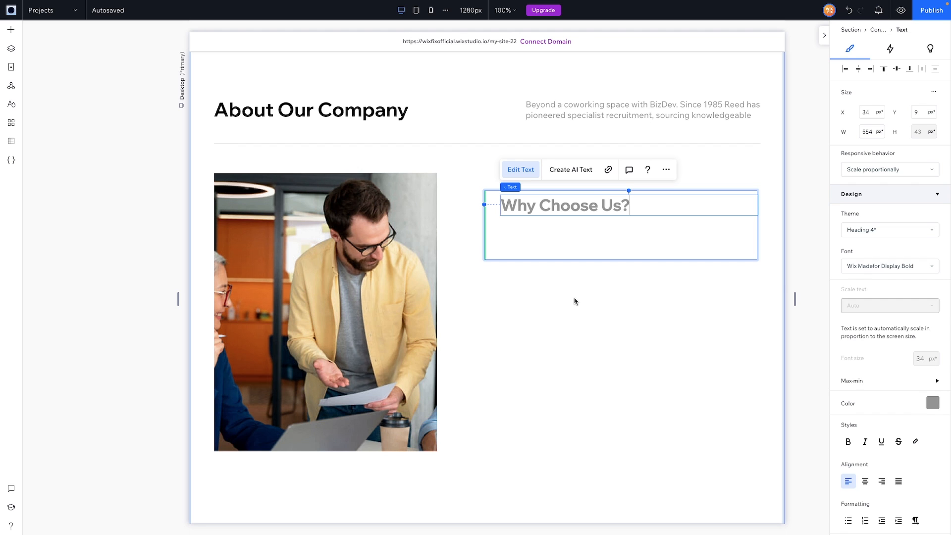
pyautogui.click(575, 302)
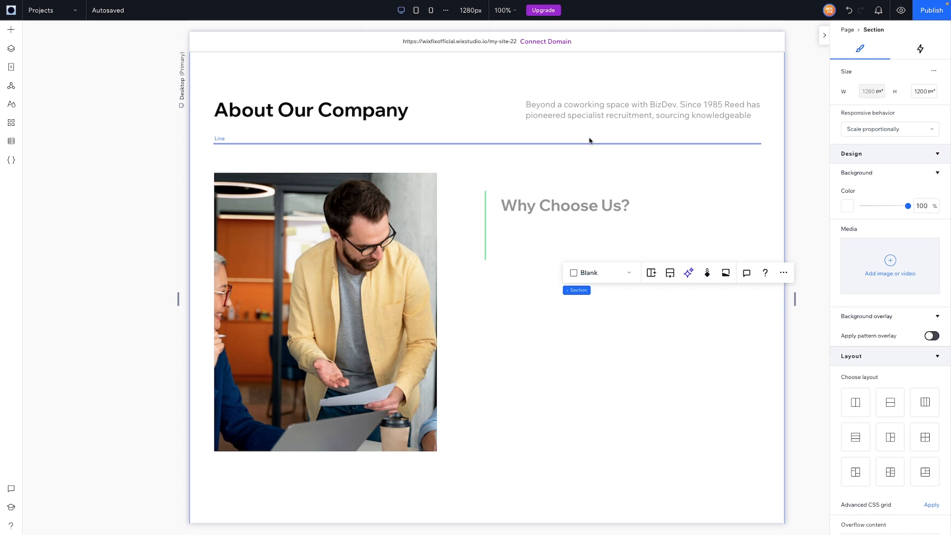
# Step: Copy the gray paragraph beside "About Our Company" and place the copy in the container beneath "Why Choose Us?"
pyautogui.click(577, 115)
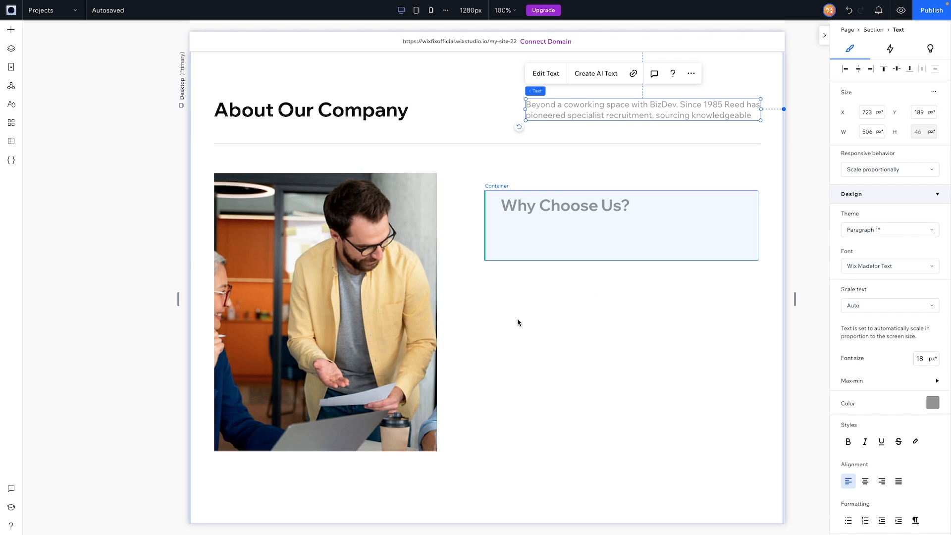
pyautogui.rightClick(517, 323)
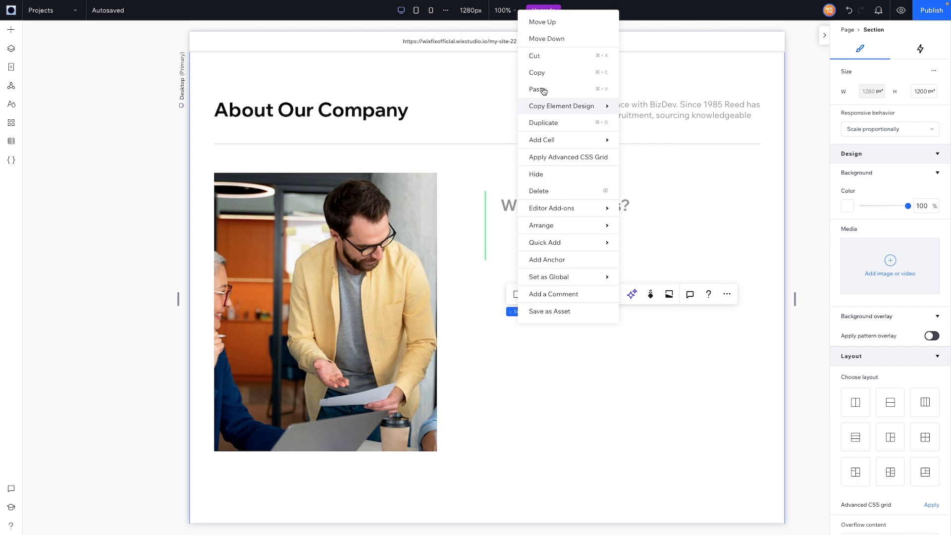
pyautogui.click(543, 89)
pyautogui.moveTo(583, 330); pyautogui.dragTo(565, 231)
# Step: Stack the "Why Choose Us?" heading with its paragraph and align the stack to the container's top edge
pyautogui.keyDown('shift'); pyautogui.click(556, 212); pyautogui.keyUp('shift')
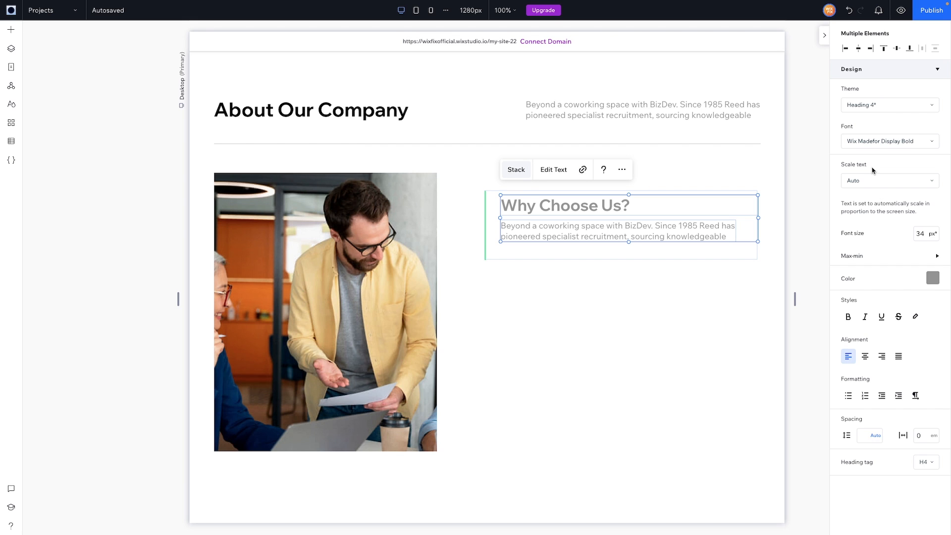
pyautogui.click(516, 169)
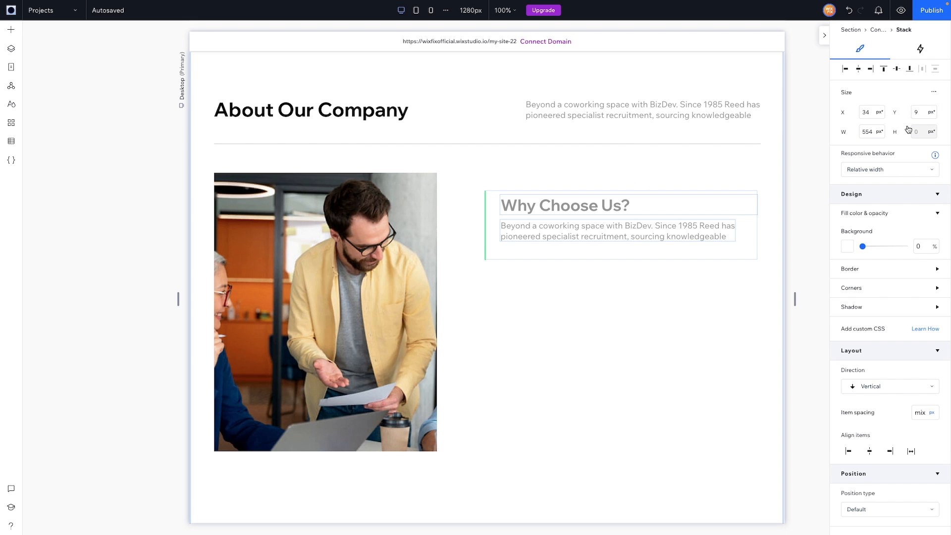
pyautogui.click(884, 70)
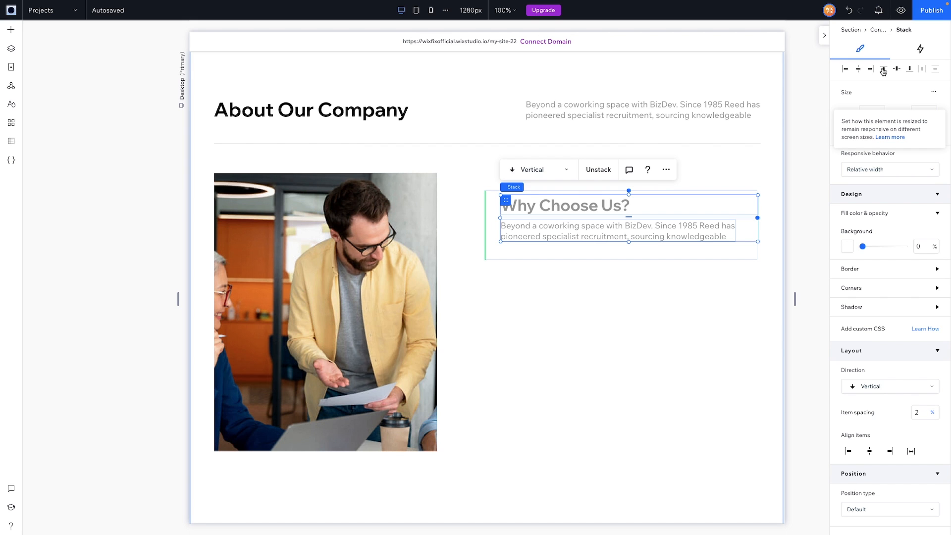
# Step: Shrink the container's height to 102 px to fit the text and set the green line's height to 102 px
pyautogui.click(488, 249)
pyautogui.moveTo(620, 259); pyautogui.dragTo(620, 239)
pyautogui.click(485, 252)
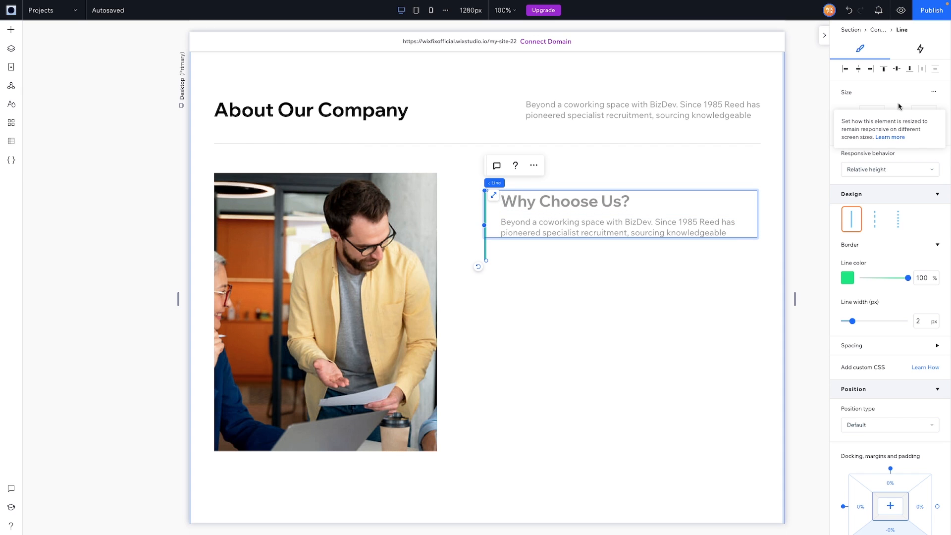
pyautogui.click(925, 130)
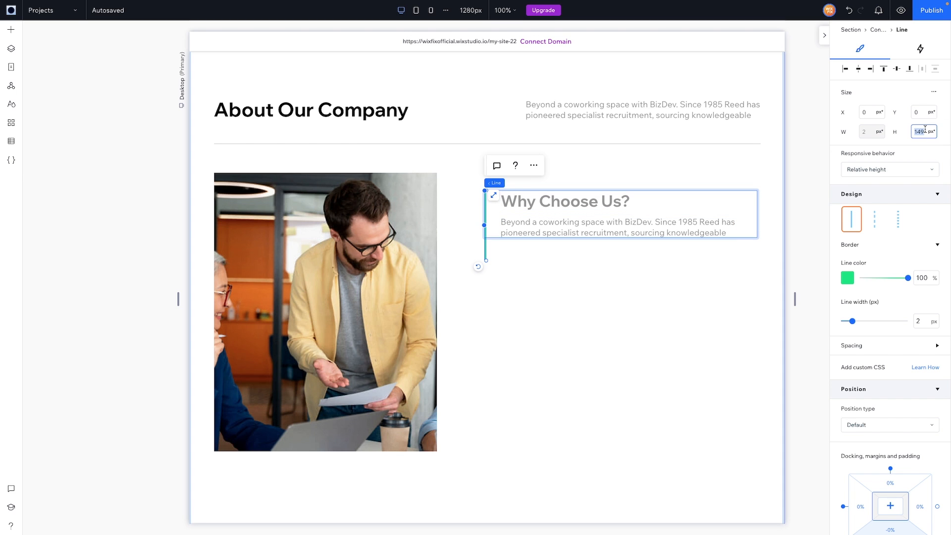
pyautogui.write('102')
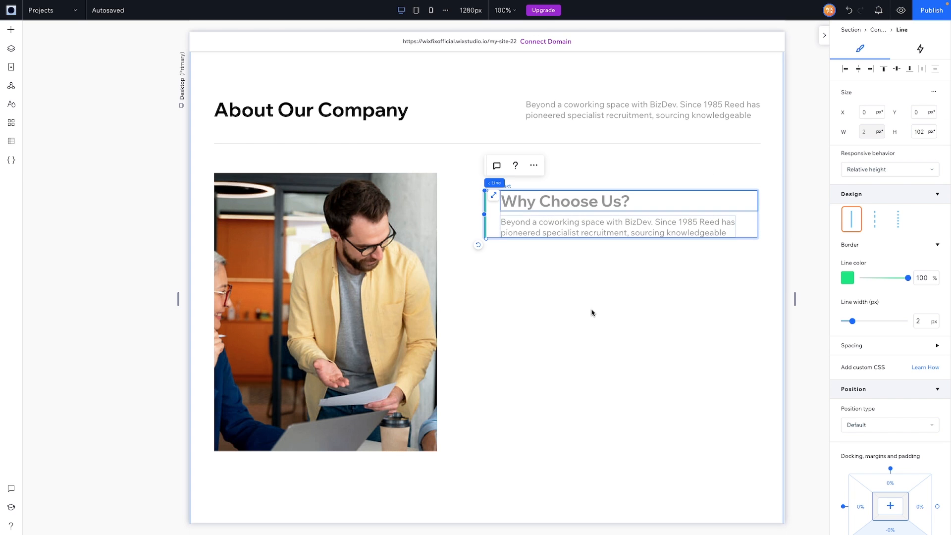
# Step: Add a hover interaction to the "Why Choose Us?" container and create a custom animation for it
pyautogui.click(494, 216)
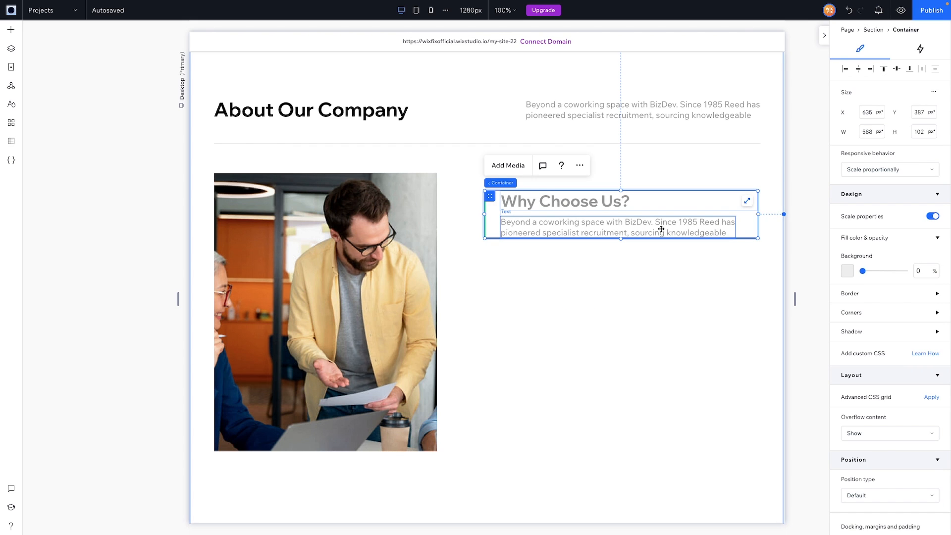
pyautogui.click(921, 50)
pyautogui.click(881, 171)
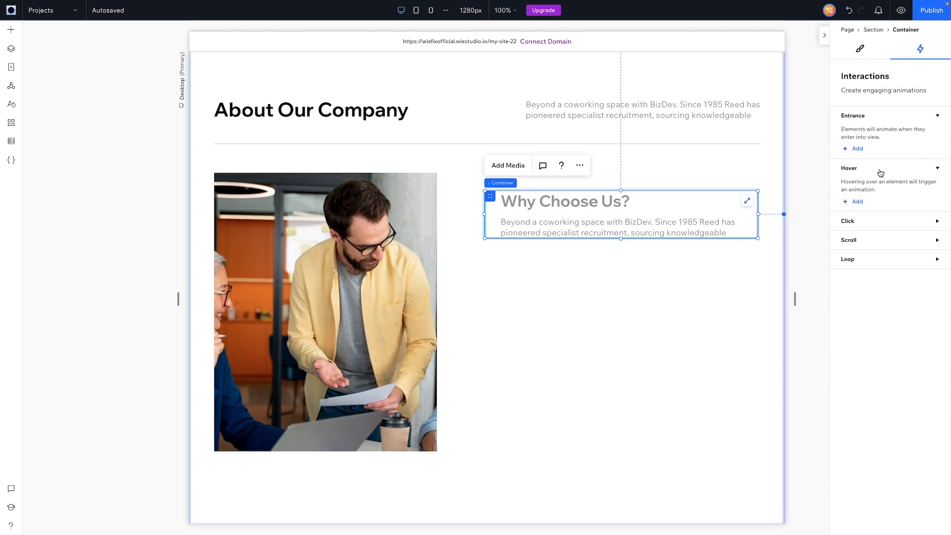
pyautogui.click(855, 203)
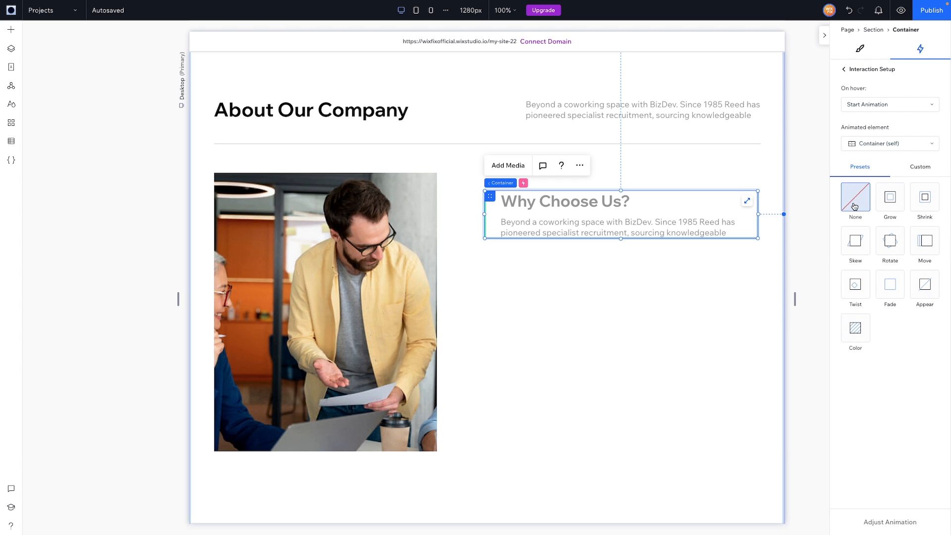
pyautogui.click(919, 170)
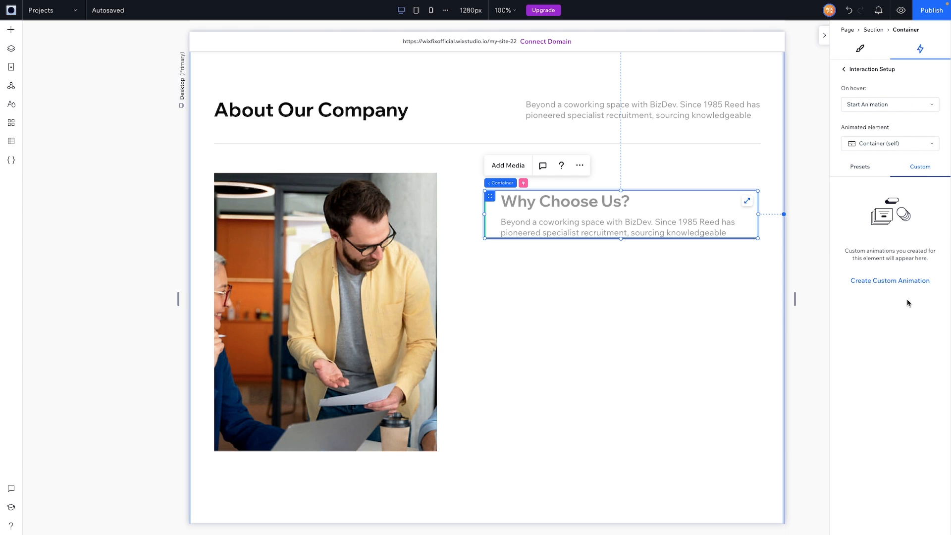
pyautogui.click(880, 280)
# Step: Set both the heading and the paragraph to black #000000 in the hover animation state, Animation 1
pyautogui.click(545, 204)
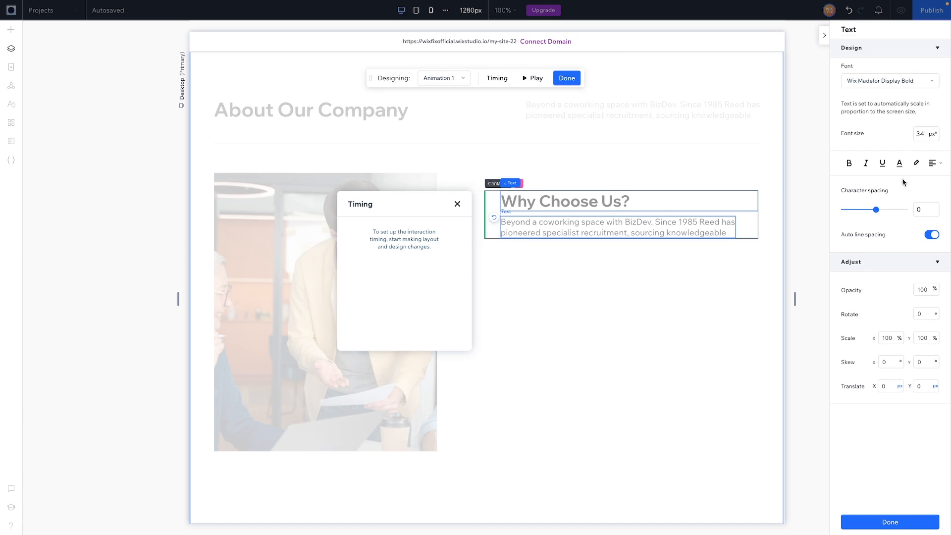
pyautogui.click(899, 164)
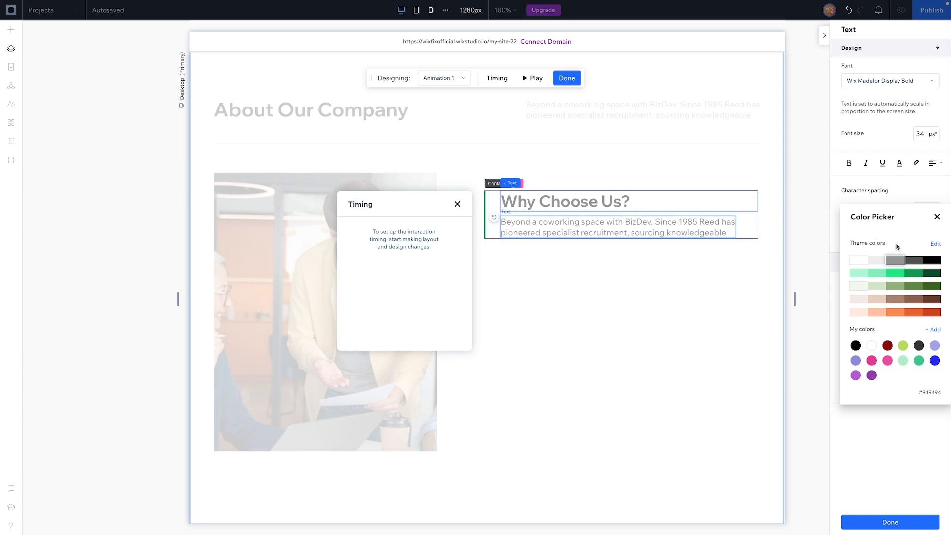
pyautogui.click(930, 260)
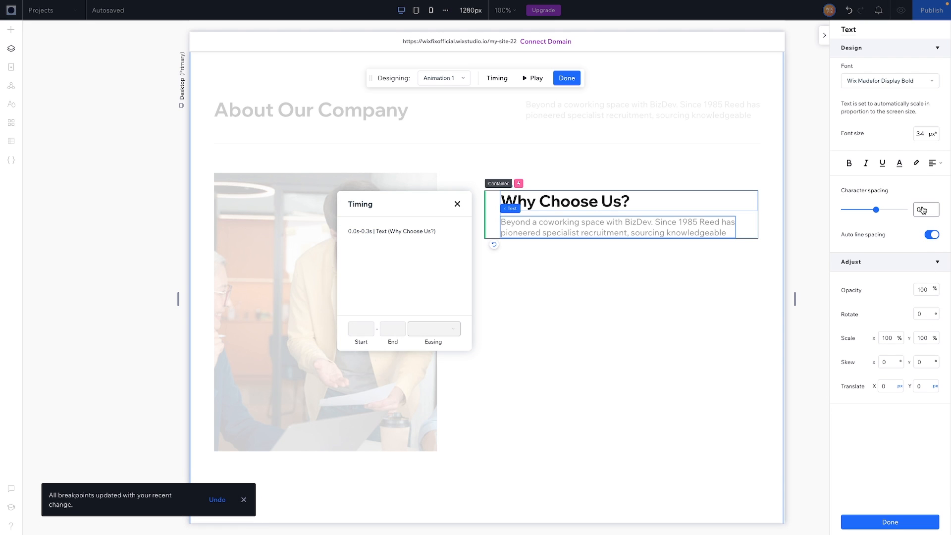
pyautogui.click(900, 164)
pyautogui.click(928, 260)
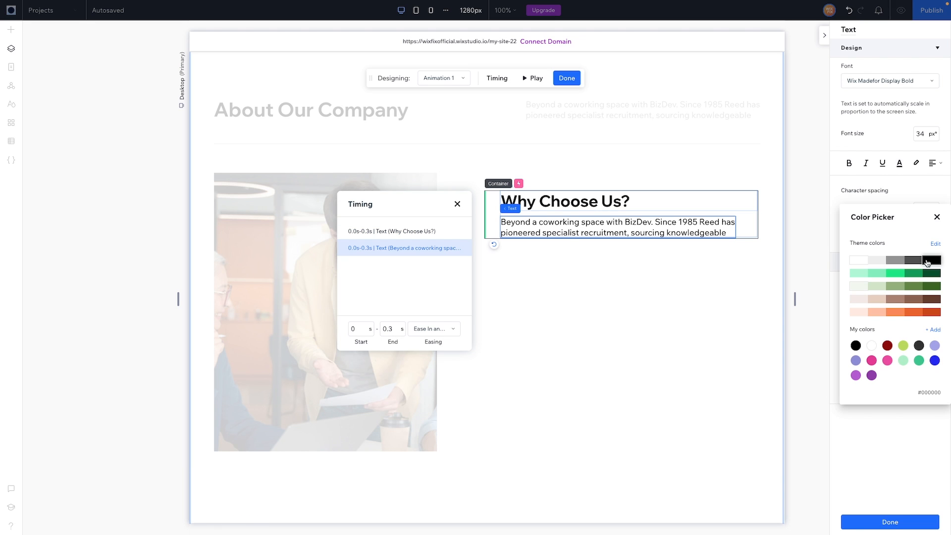
# Step: Set the line's opacity to 0% in the animation's initial state, then finish the animation and preview the page
pyautogui.click(452, 79)
pyautogui.click(437, 109)
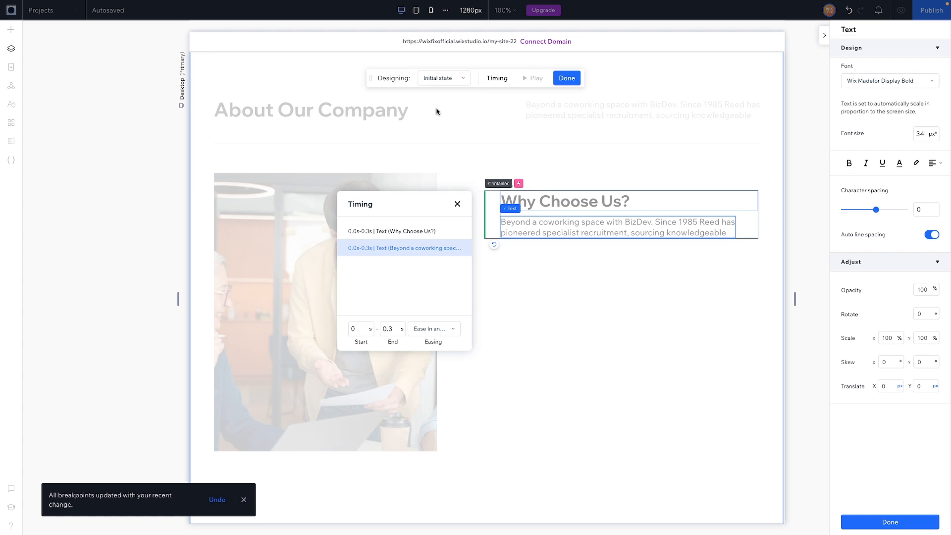
pyautogui.click(486, 214)
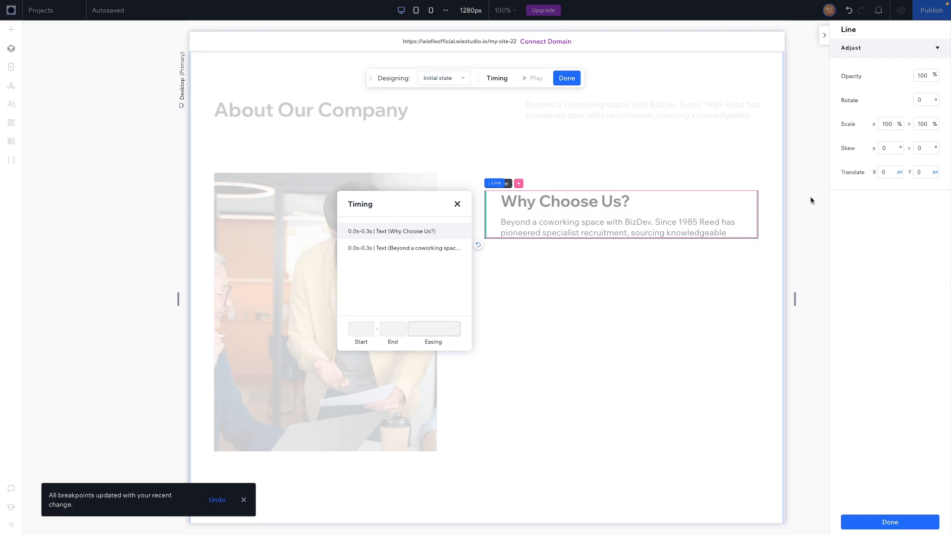
pyautogui.click(925, 77)
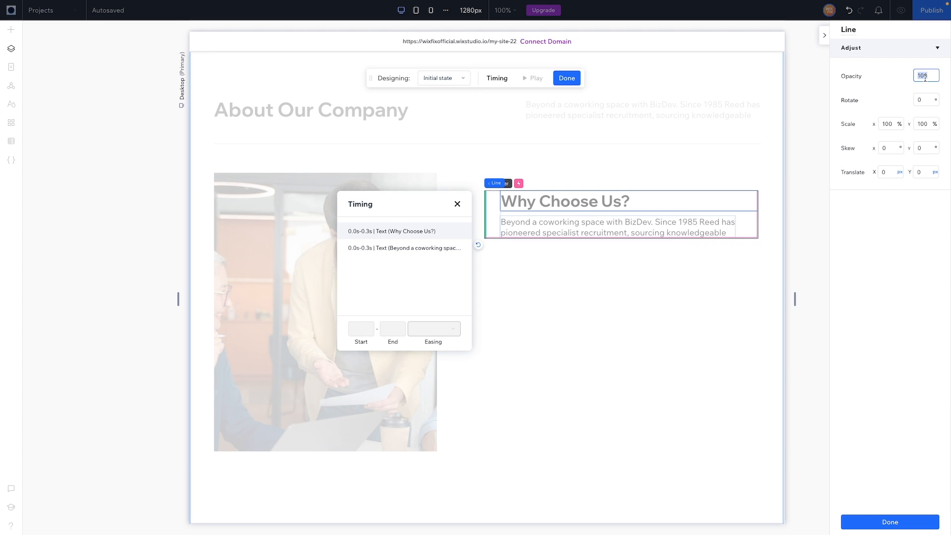
pyautogui.write('0')
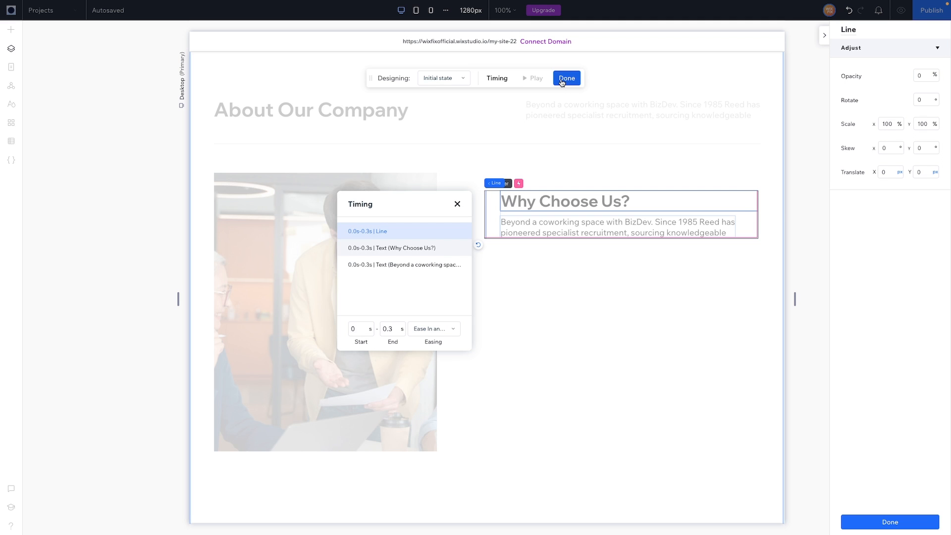
pyautogui.click(567, 78)
pyautogui.click(901, 12)
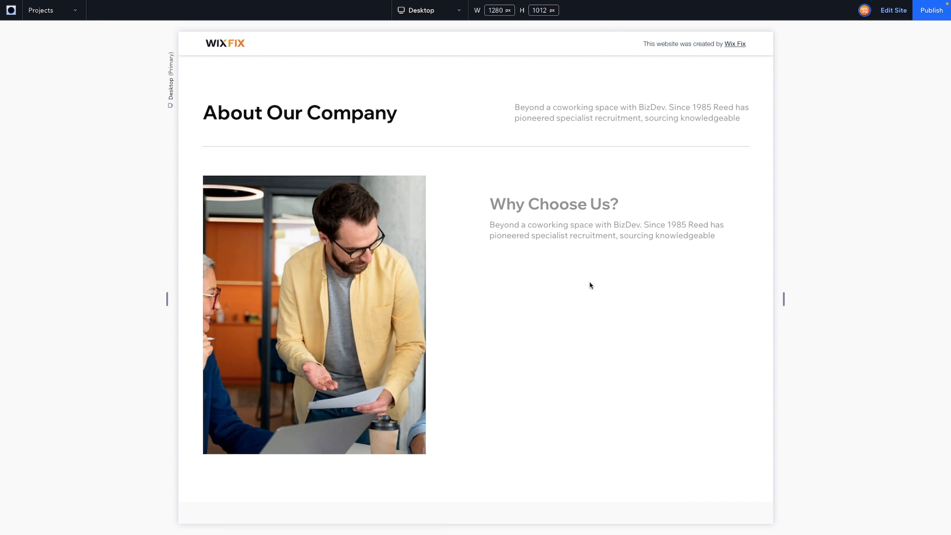
pyautogui.click(894, 18)
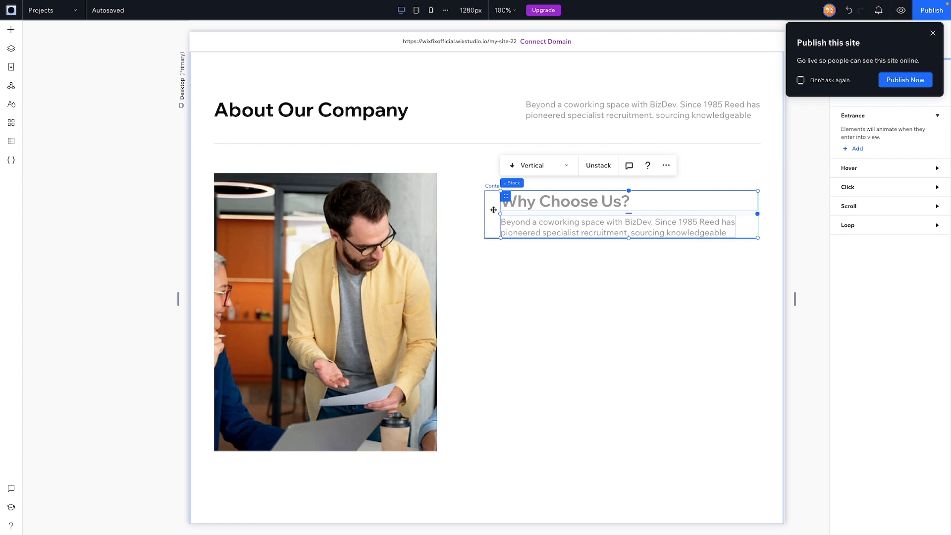
# Step: Place two copies of the container below the original, with the headings "What to Expect?" and "What We Deliver?"
pyautogui.moveTo(493, 209); pyautogui.dragTo(490, 327)
pyautogui.doubleClick(574, 263)
pyautogui.write('What to Expect?')
pyautogui.click(493, 275)
pyautogui.doubleClick(536, 325)
pyautogui.write('What We Deliver?')
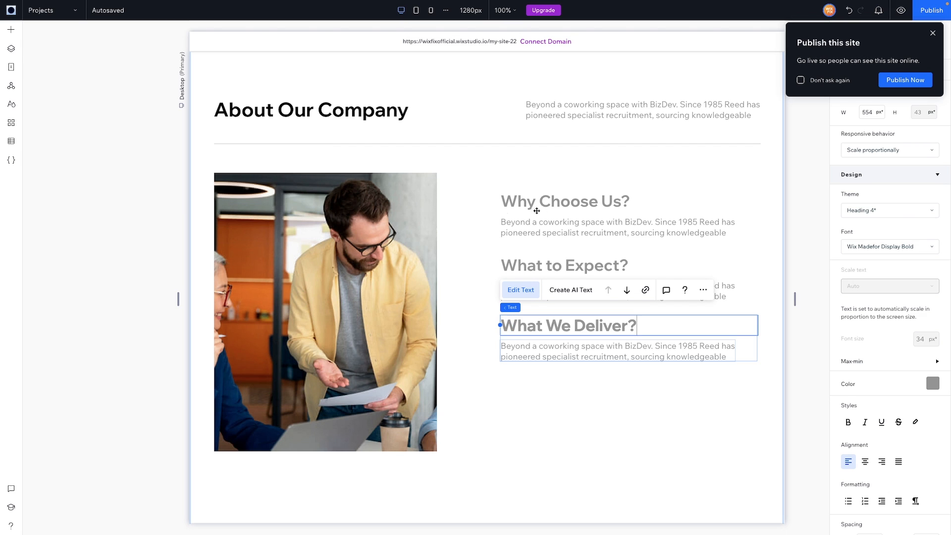
# Step: Combine the three text containers beside the image into one vertical stack
pyautogui.click(497, 212)
pyautogui.click(494, 328)
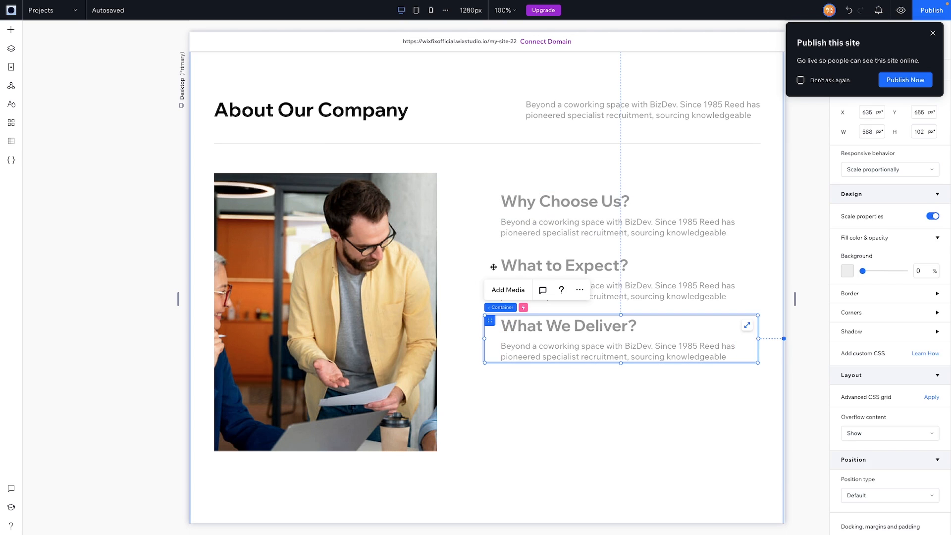
pyautogui.keyDown('shift'); pyautogui.click(493, 268); pyautogui.keyUp('shift')
pyautogui.keyDown('shift'); pyautogui.click(493, 206); pyautogui.keyUp('shift')
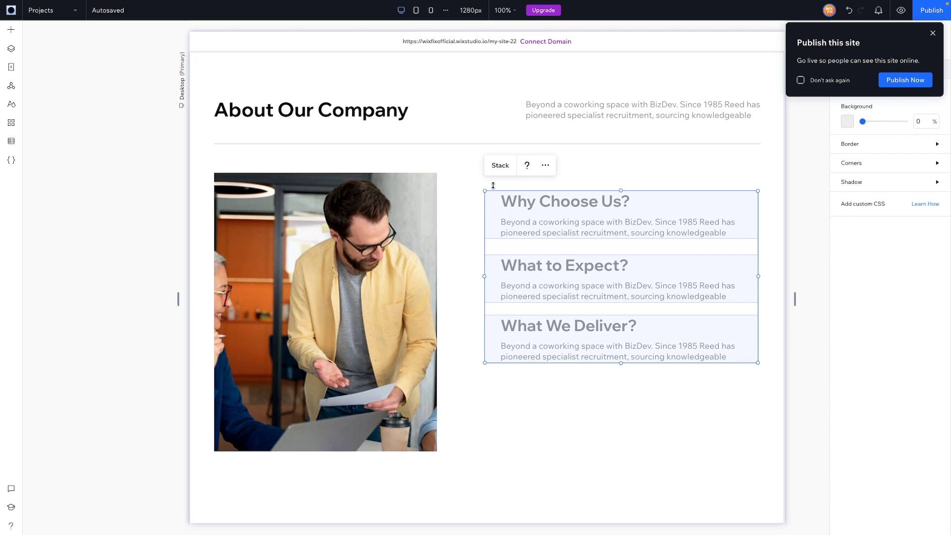
pyautogui.click(499, 165)
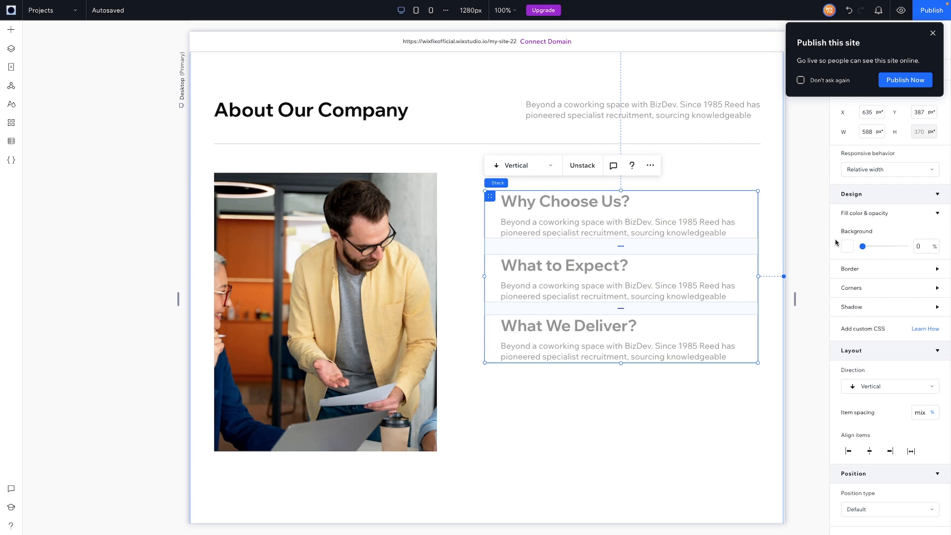
# Step: Set the item spacing of the container stack to 60%
pyautogui.click(921, 416)
pyautogui.write('60')
pyautogui.press('Return')
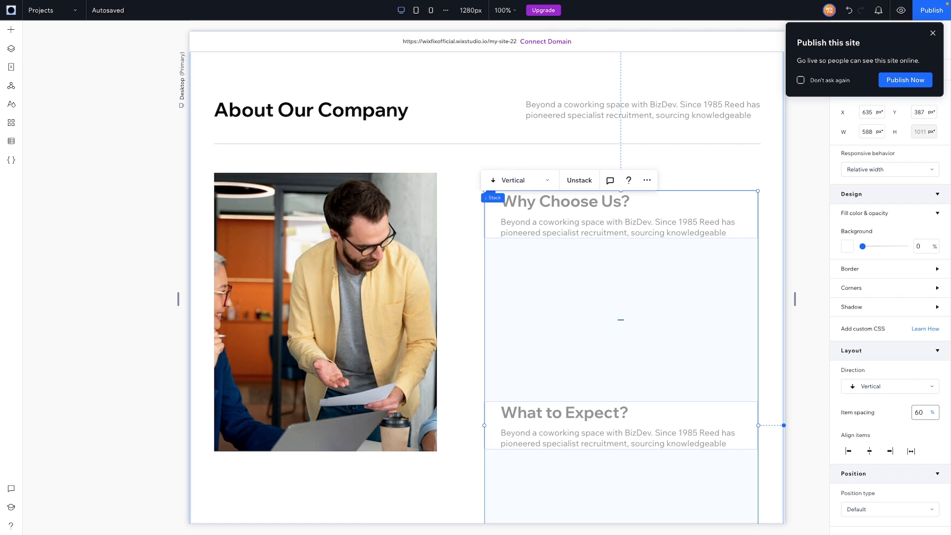
# Step: Set the text stack's item spacing to 60 px and move the stack down beside the image to Y 435 px
pyautogui.click(925, 417)
pyautogui.write('6')
pyautogui.press('Return')
pyautogui.click(470, 401)
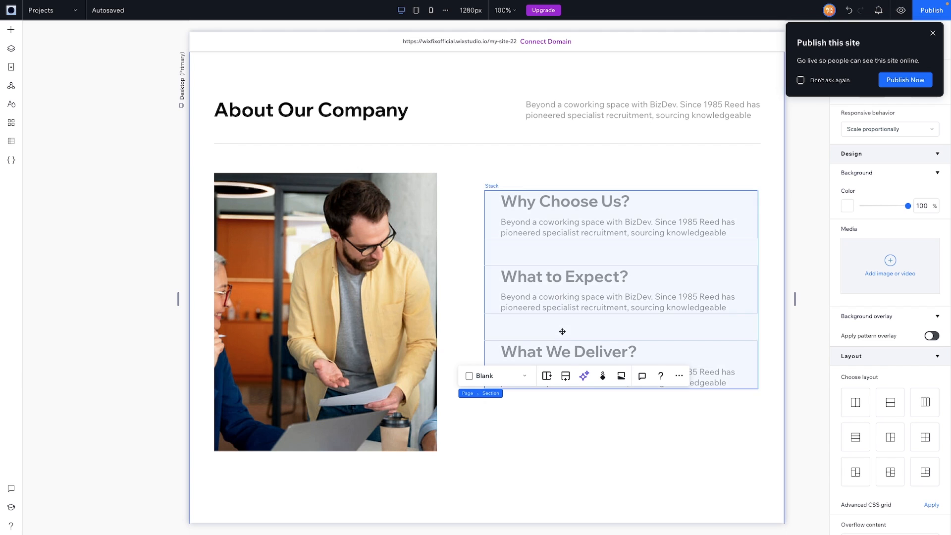
pyautogui.click(540, 251)
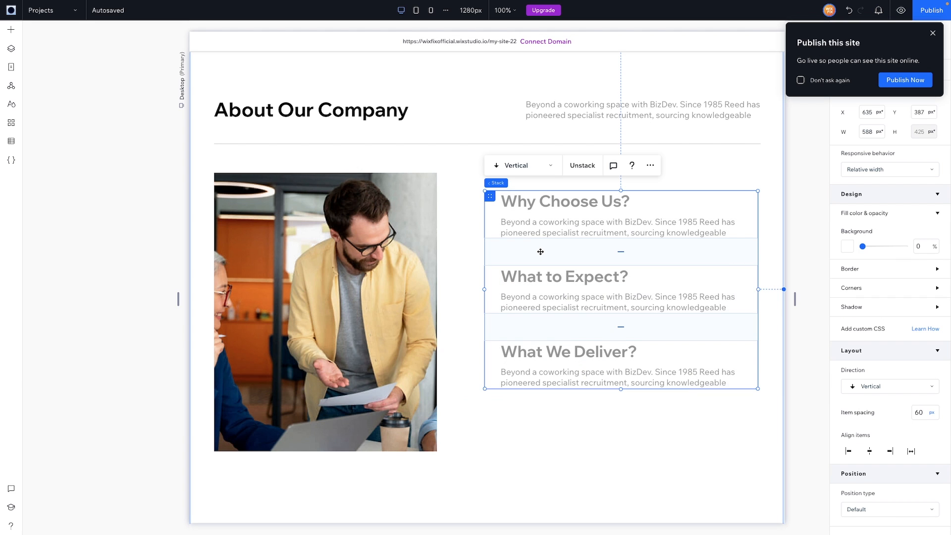
pyautogui.moveTo(540, 265); pyautogui.dragTo(541, 278)
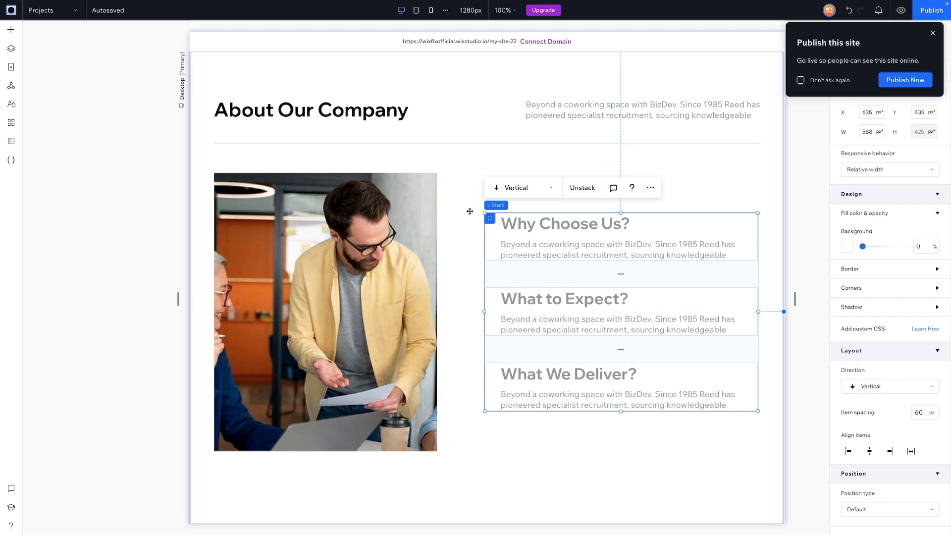
# Step: Shorten the About Our Company section so that its lower edge sits just below the image
pyautogui.scroll(-3, 466, 253)
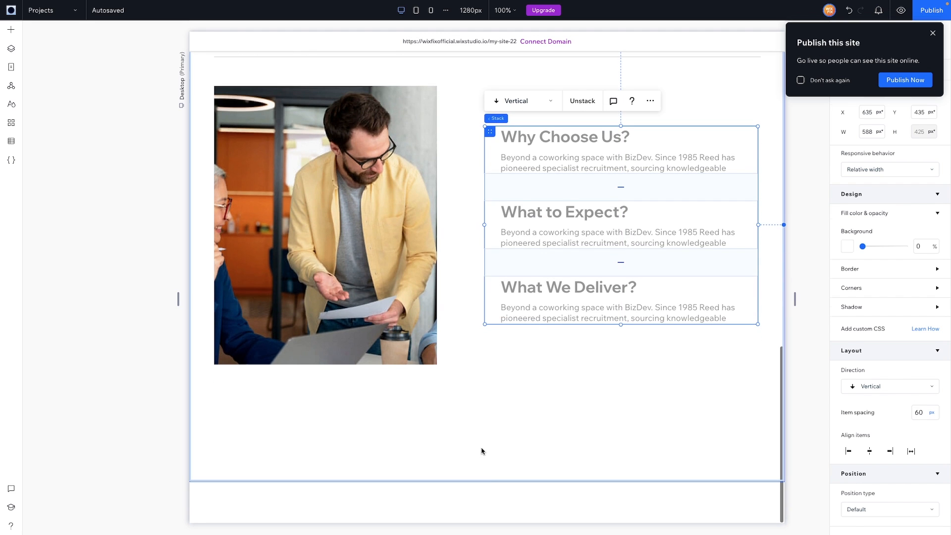
pyautogui.click(481, 450)
pyautogui.moveTo(454, 479); pyautogui.dragTo(459, 396)
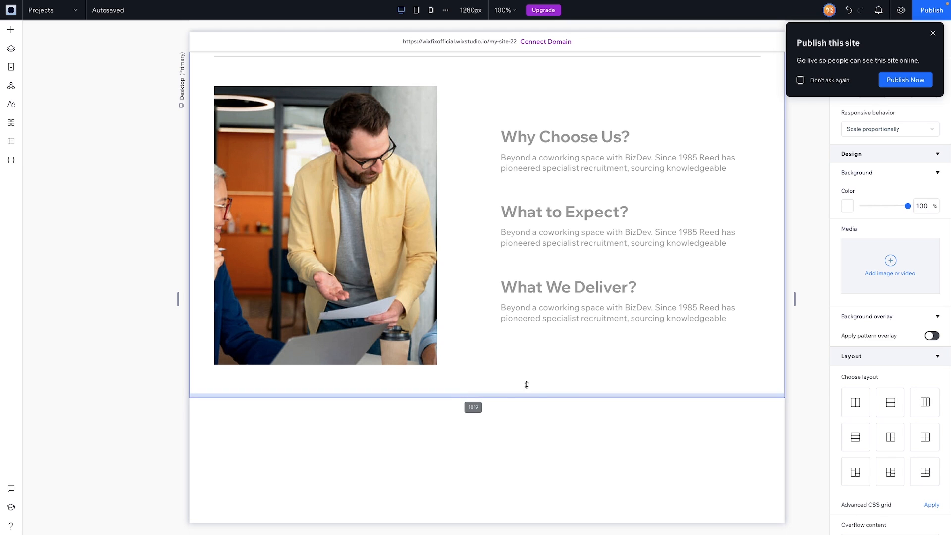
pyautogui.scroll(3, 526, 385)
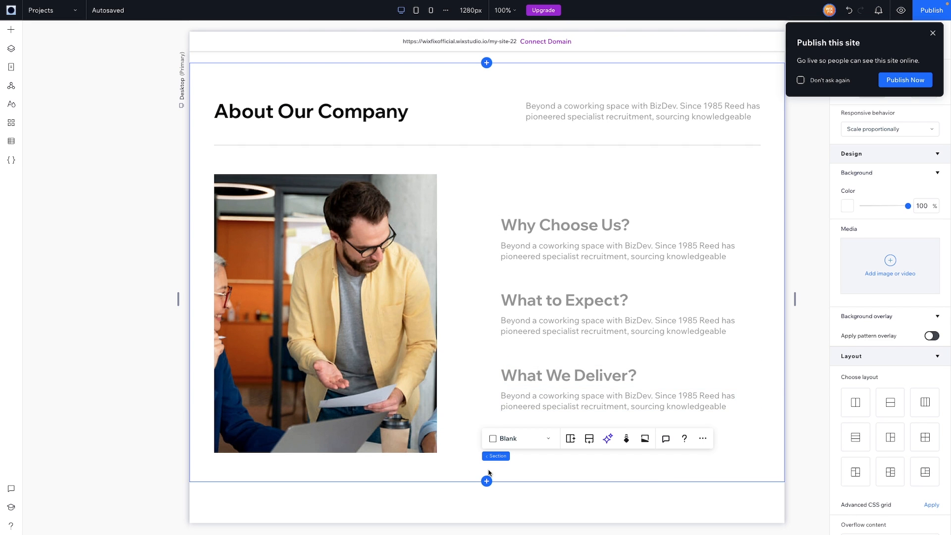
# Step: Add a blank section below About Our Company and give it a black background
pyautogui.click(486, 482)
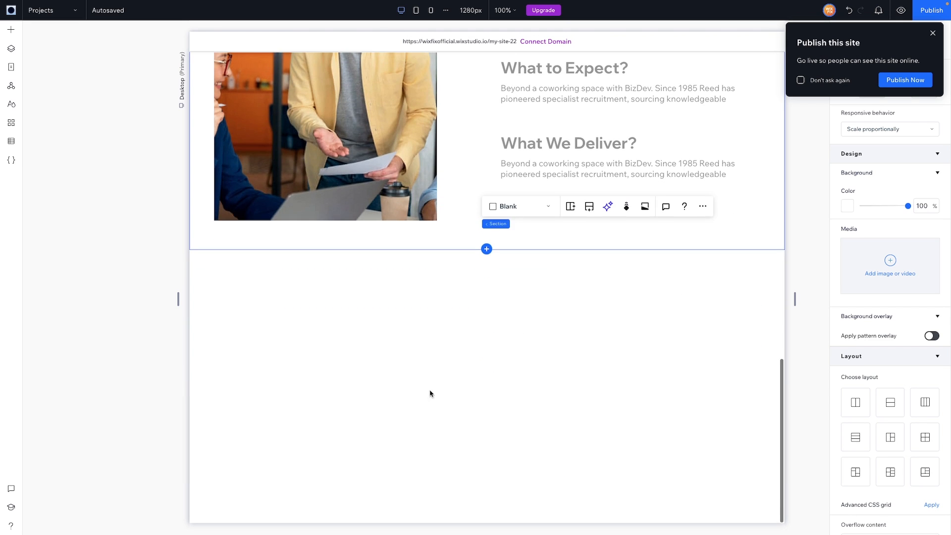
pyautogui.click(847, 206)
pyautogui.click(934, 289)
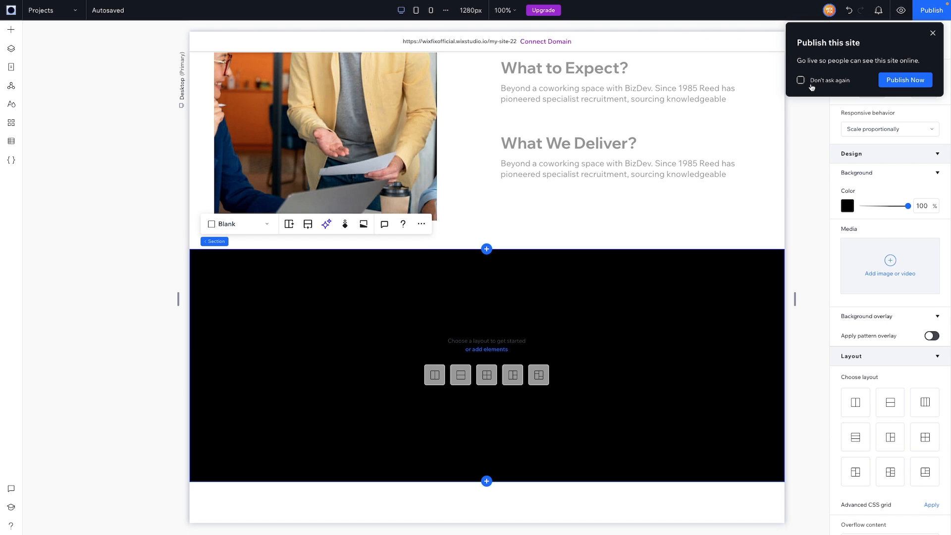
# Step: Dismiss the publish prompt and set the black section's height to 1200 px
pyautogui.click(933, 34)
pyautogui.click(922, 91)
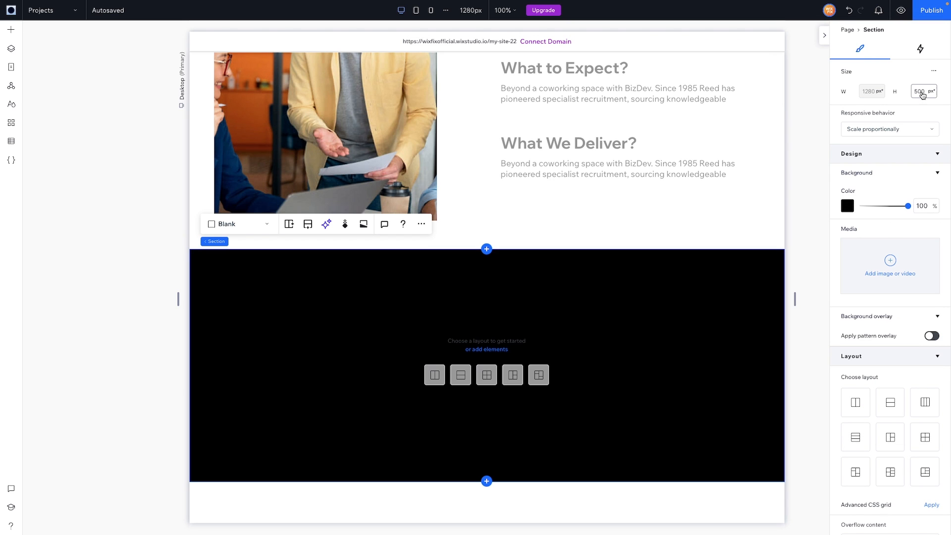
pyautogui.write('1200')
pyautogui.press('Return')
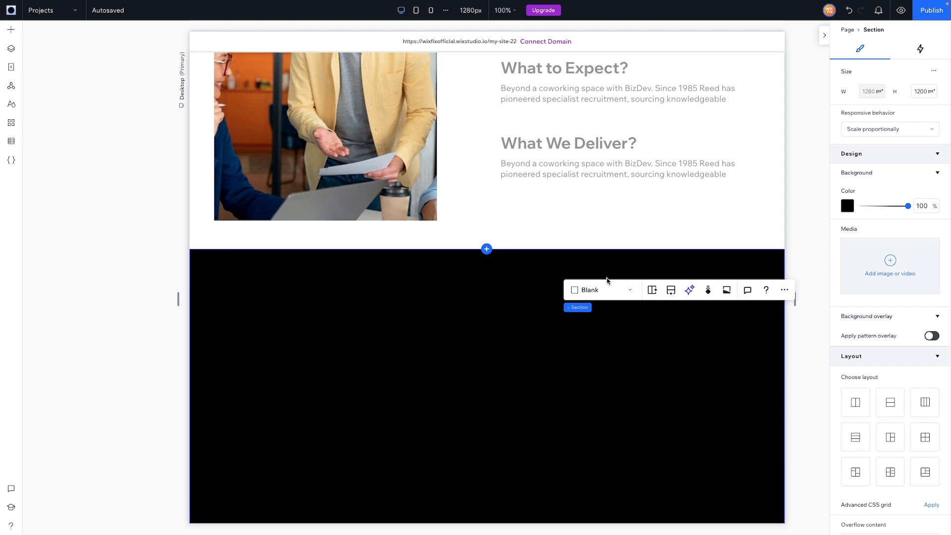
pyautogui.scroll(-5, 607, 281)
pyautogui.scroll(1, 496, 274)
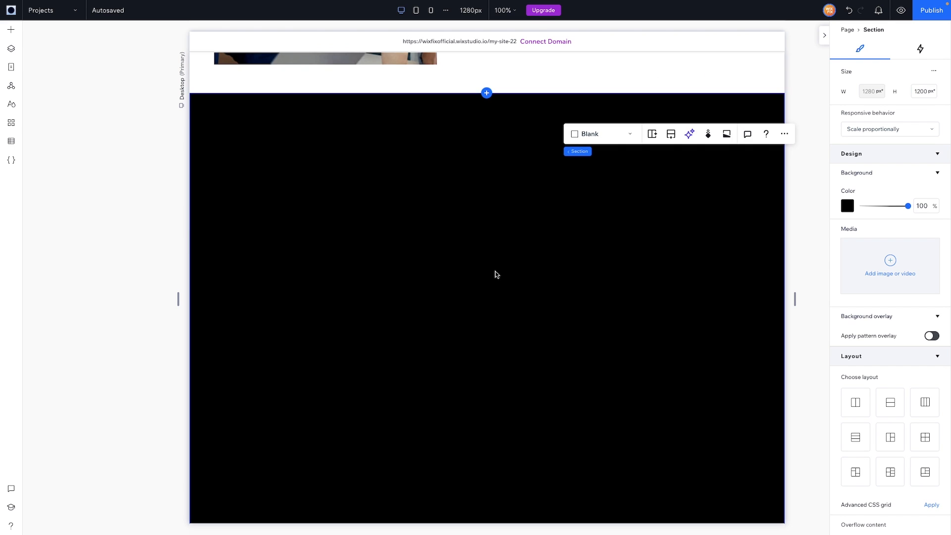
# Step: Copy the BRANDS label and its heading into the black section's upper-left area as a stack, aligned with the image above
pyautogui.scroll(10, 495, 274)
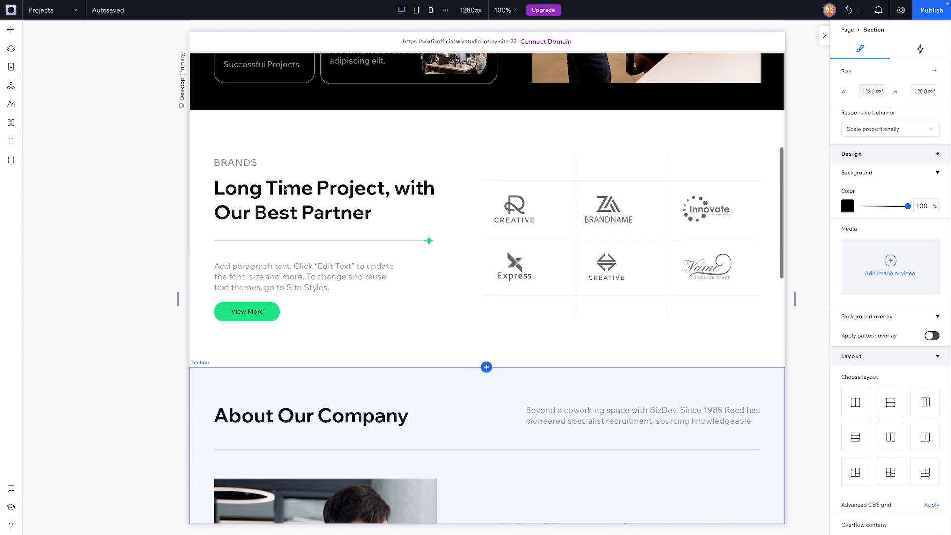
pyautogui.click(236, 165)
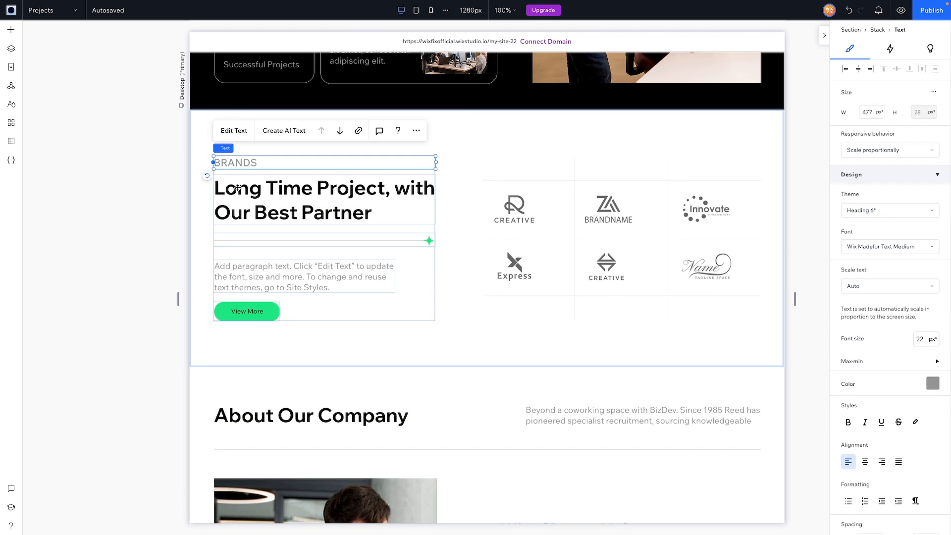
pyautogui.keyDown('shift'); pyautogui.click(237, 191); pyautogui.keyUp('shift')
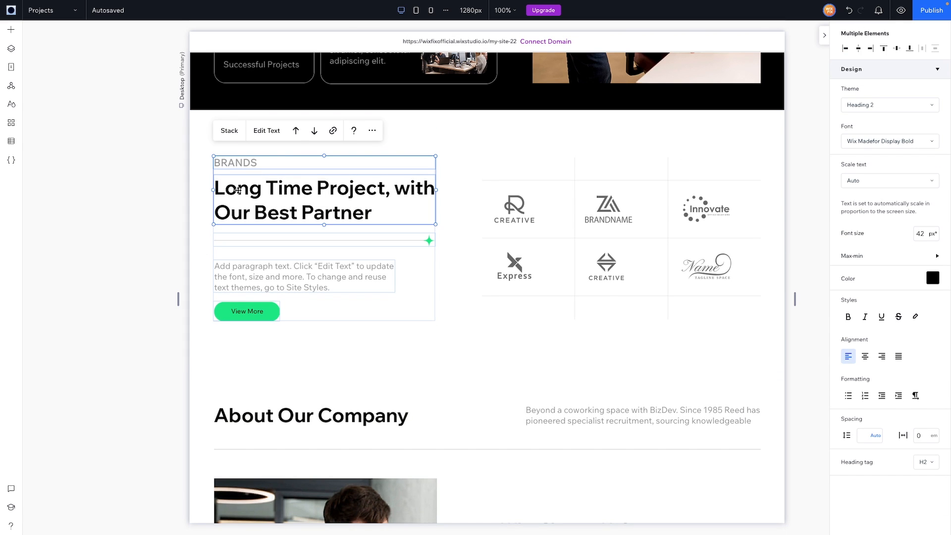
pyautogui.scroll(-10, 321, 208)
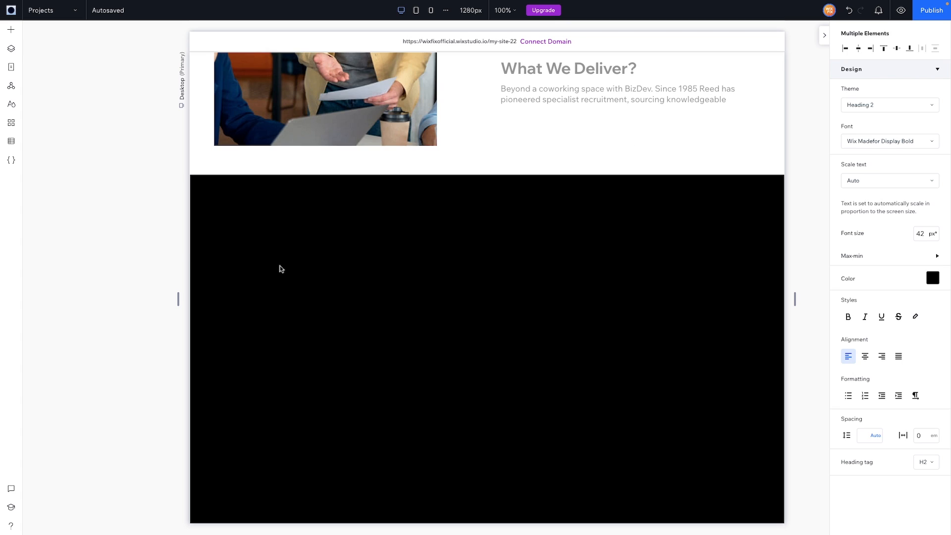
pyautogui.press('Escape')
pyautogui.click(400, 313)
pyautogui.press('Delete')
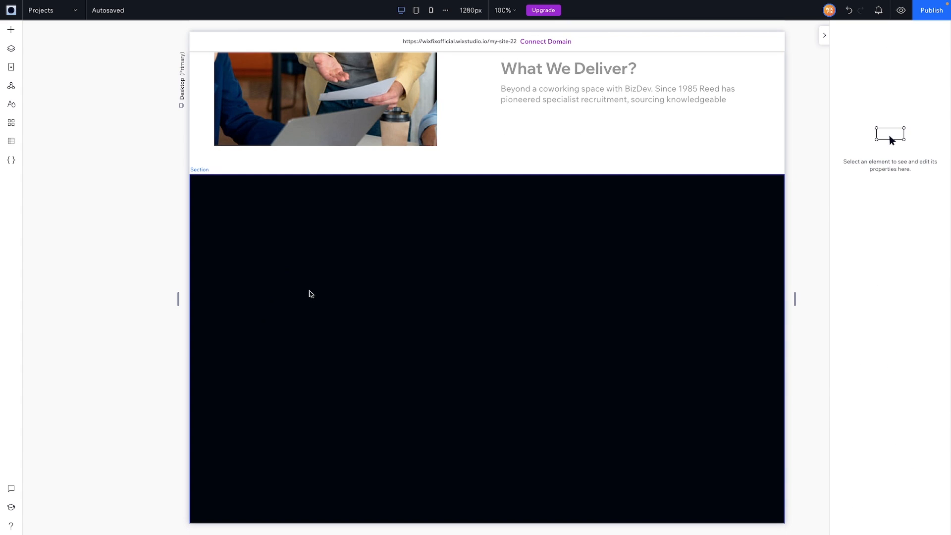
pyautogui.hotkey('ctrl', 'z')
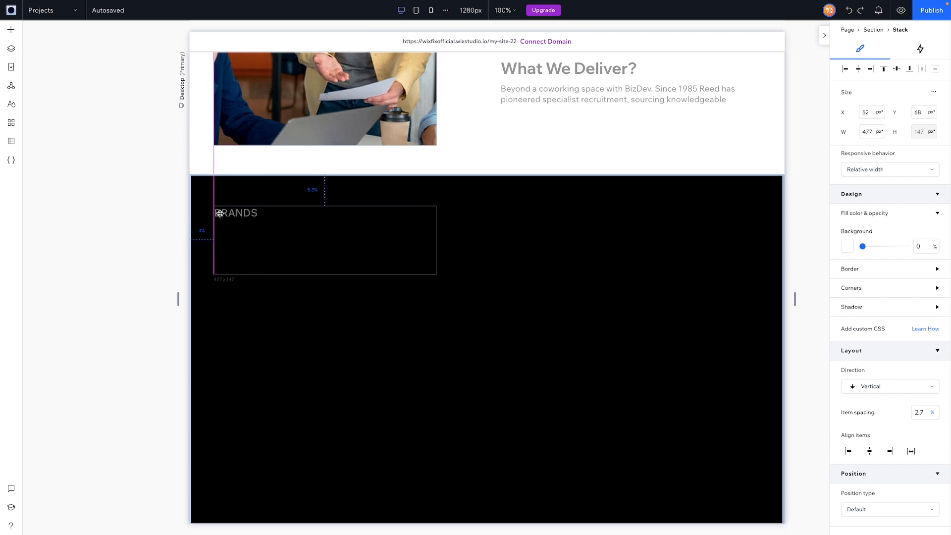
pyautogui.moveTo(220, 216); pyautogui.dragTo(219, 228)
# Step: Change the copied BRANDS label to "WHAT WE DO"
pyautogui.doubleClick(260, 227)
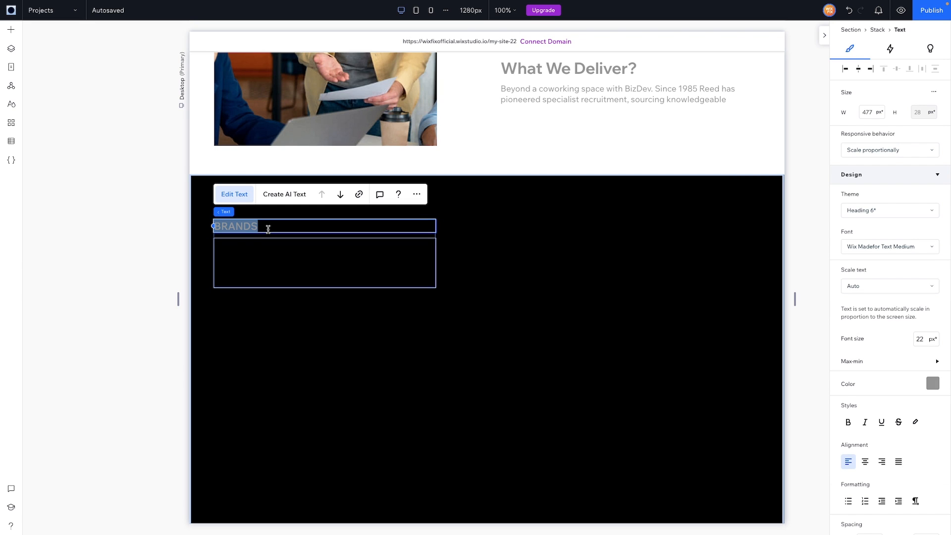
pyautogui.write('WHAT WE ')
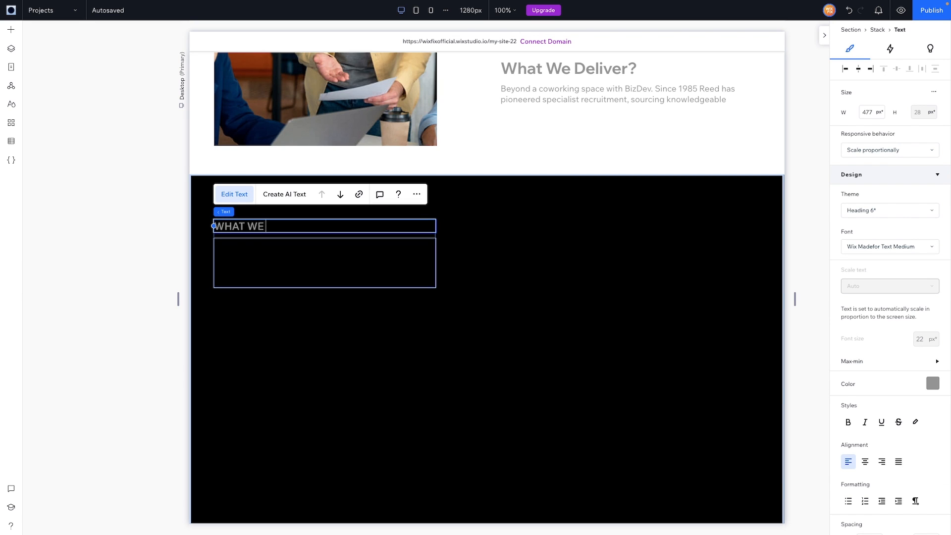
pyautogui.write('DO')
# Step: Replace the copied heading with "We Run all kinds of Service that your Success" and color it white
pyautogui.doubleClick(302, 270)
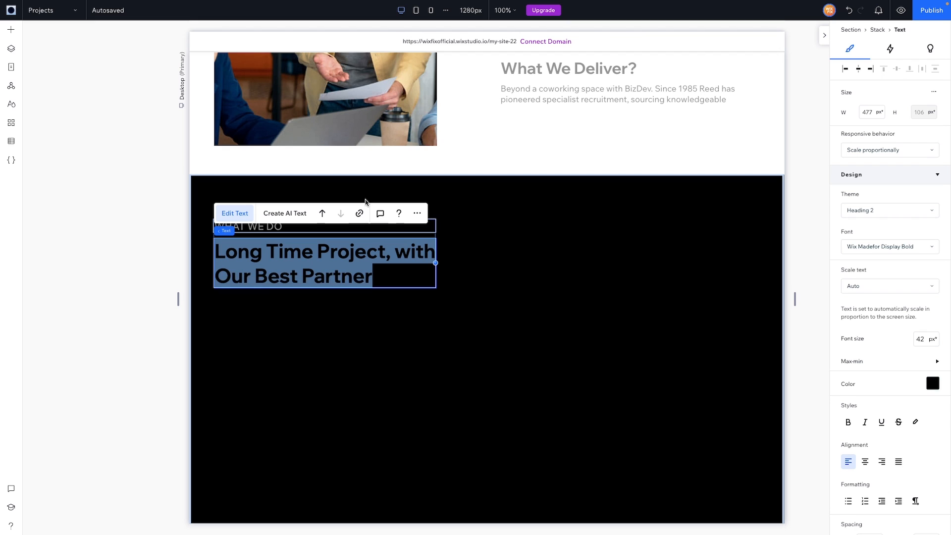
pyautogui.write('We Run all kinds of Service that your Success')
pyautogui.click(930, 387)
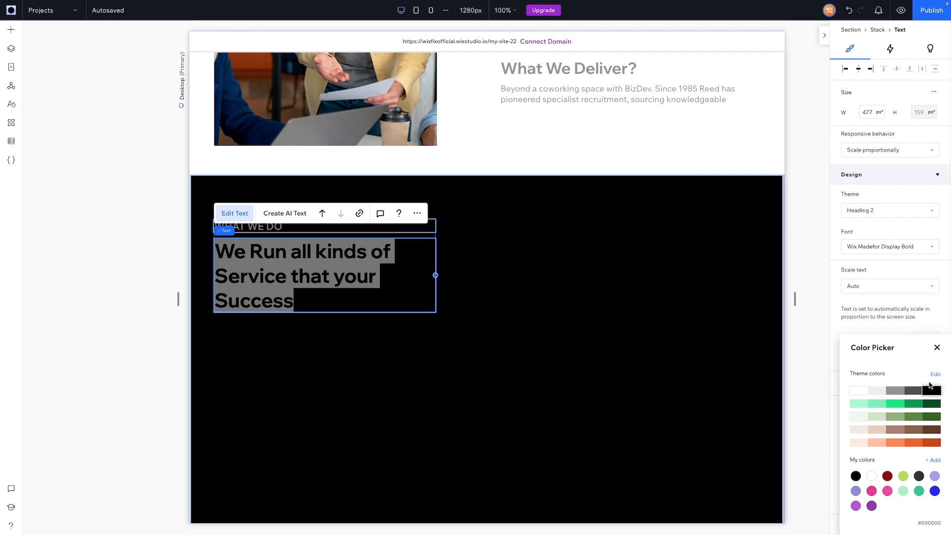
pyautogui.click(855, 395)
pyautogui.click(610, 342)
pyautogui.click(610, 342)
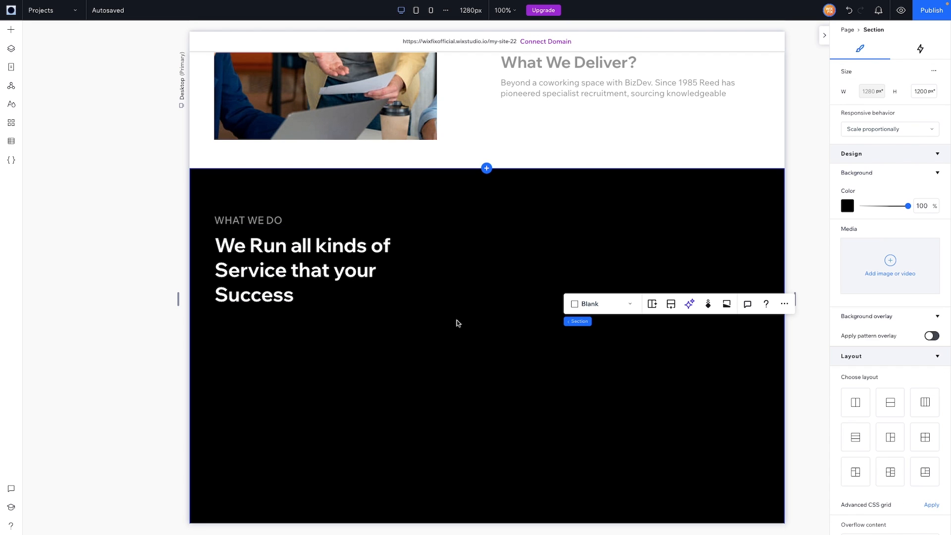
# Step: Insert Offering Image.png from the site files and place it right of the heading at X 711, Y 97 px
pyautogui.click(10, 31)
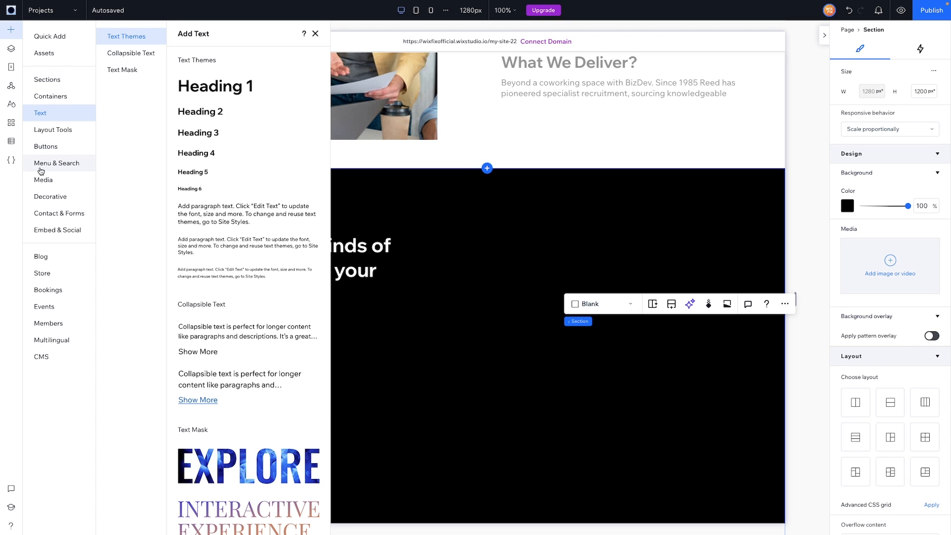
pyautogui.click(43, 178)
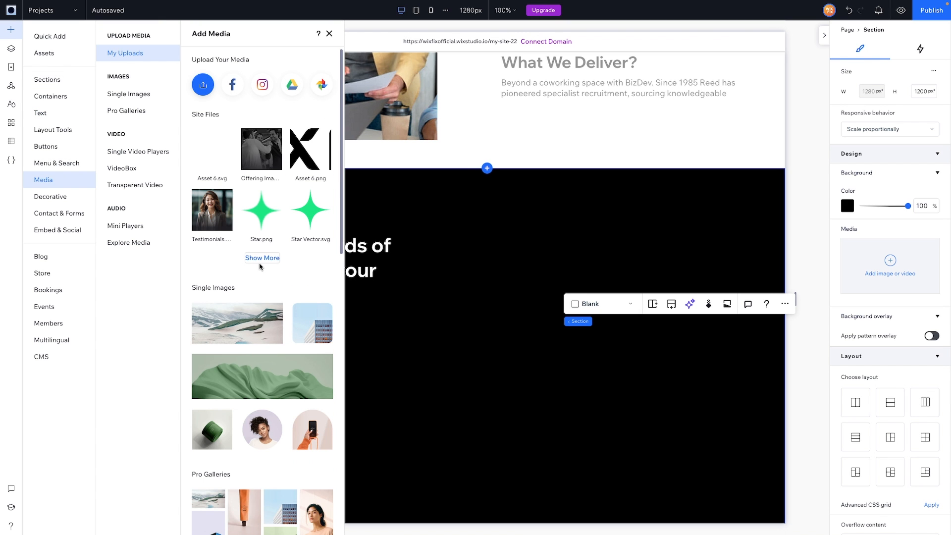
pyautogui.click(258, 258)
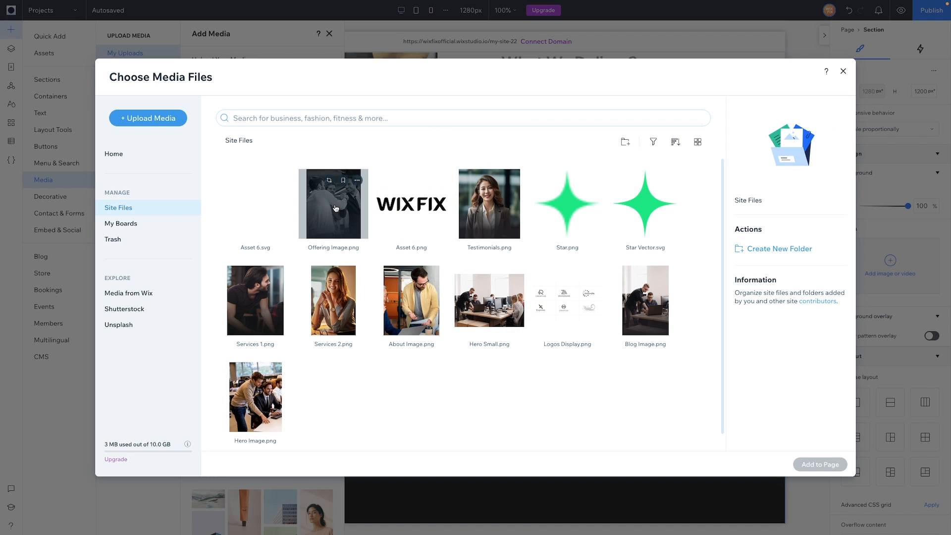
pyautogui.doubleClick(335, 208)
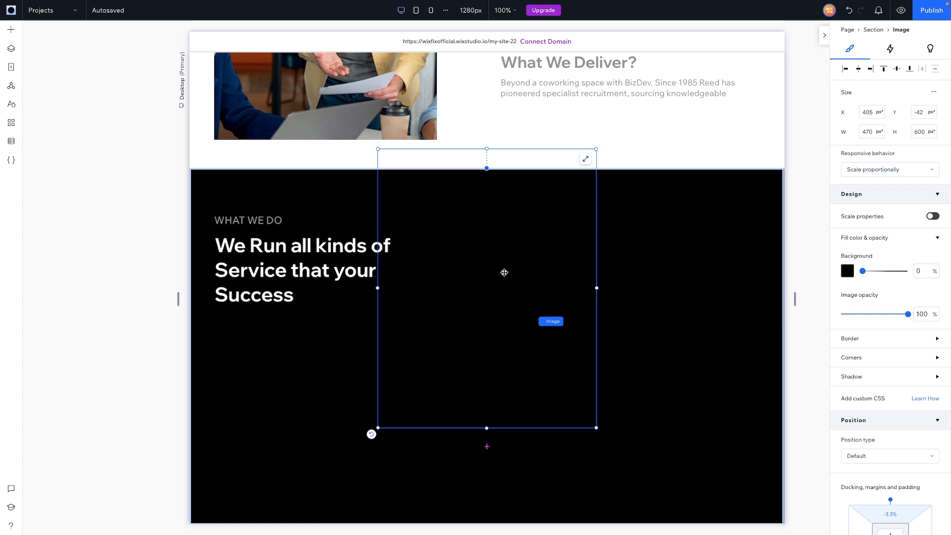
pyautogui.moveTo(494, 261); pyautogui.dragTo(629, 329)
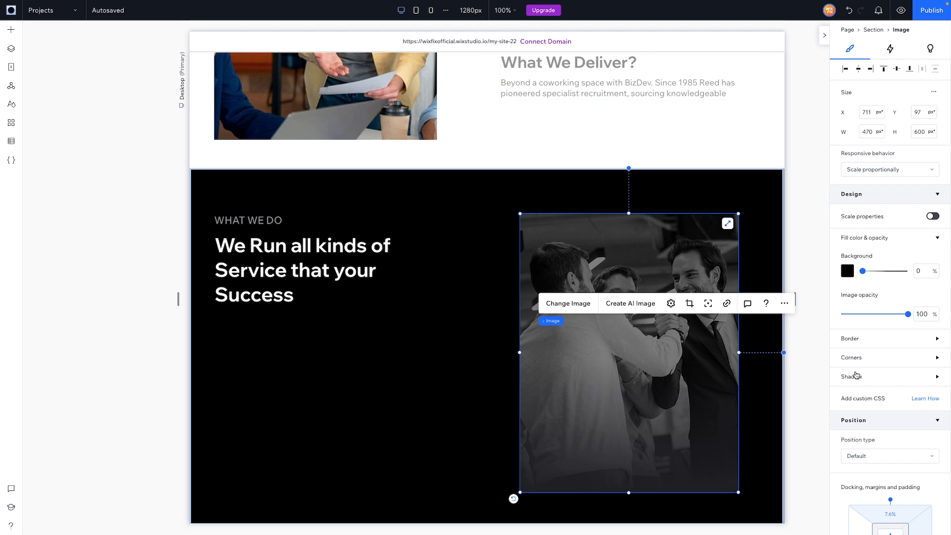
# Step: Set the offering image's right margin to 4%
pyautogui.scroll(-3, 857, 376)
pyautogui.click(923, 375)
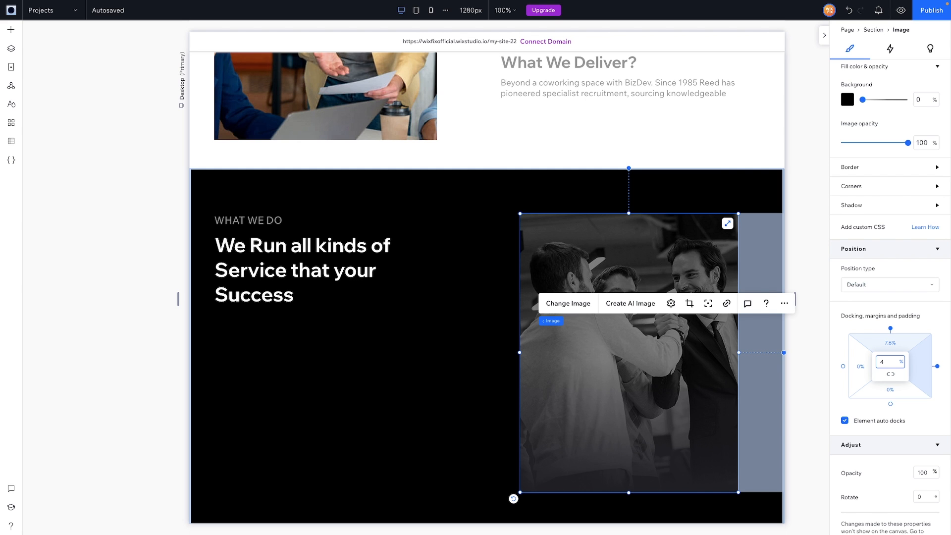
pyautogui.write('4')
pyautogui.press('Return')
pyautogui.click(372, 355)
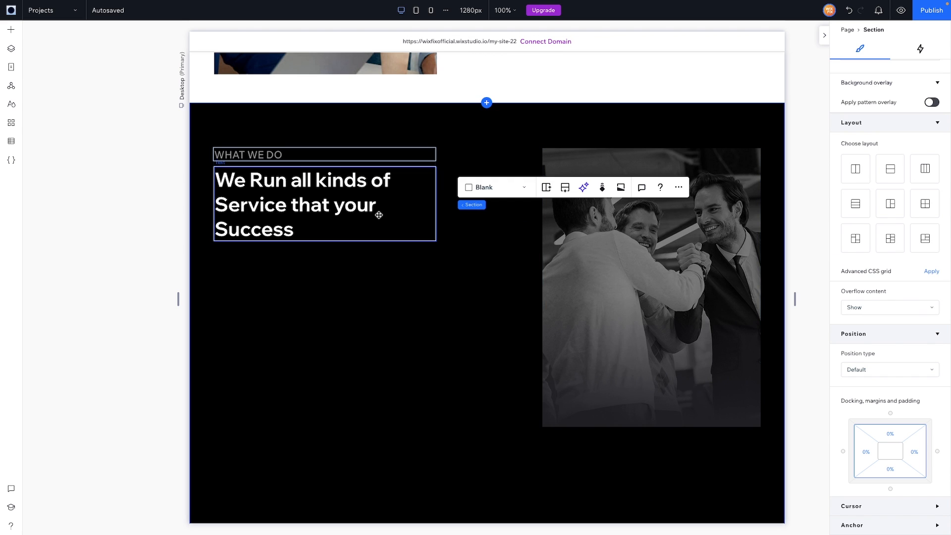
# Step: Select the "Why Choose Us?" container, then open the context options of the black section below its heading
pyautogui.scroll(5, 379, 214)
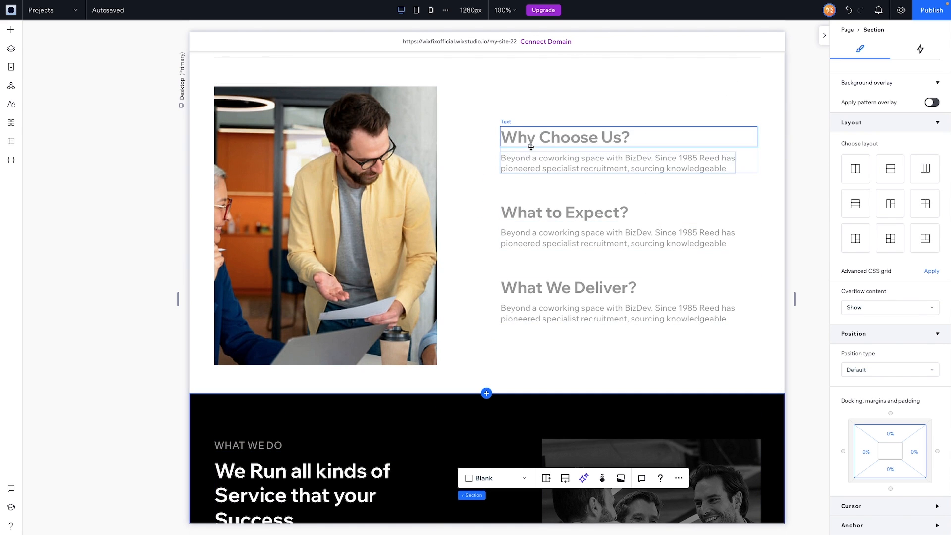
pyautogui.click(493, 150)
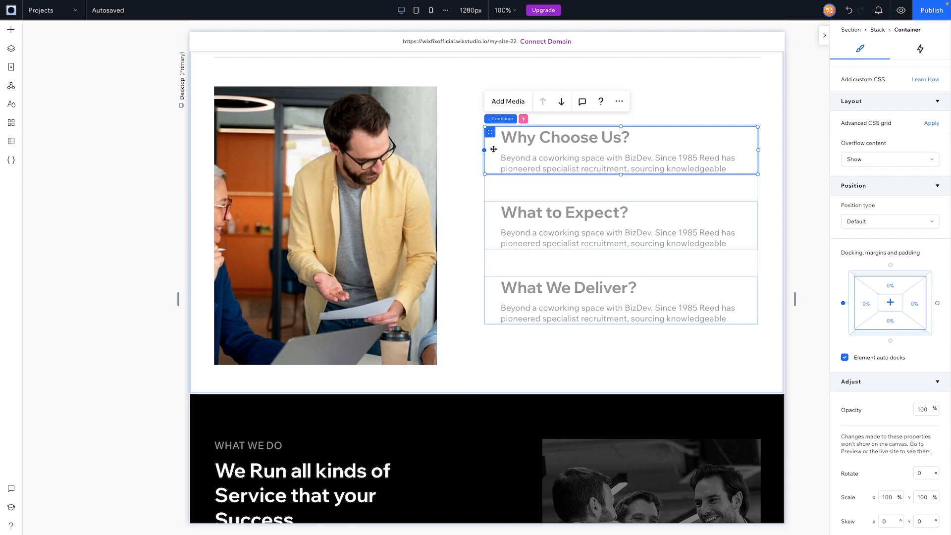
pyautogui.scroll(-6, 493, 149)
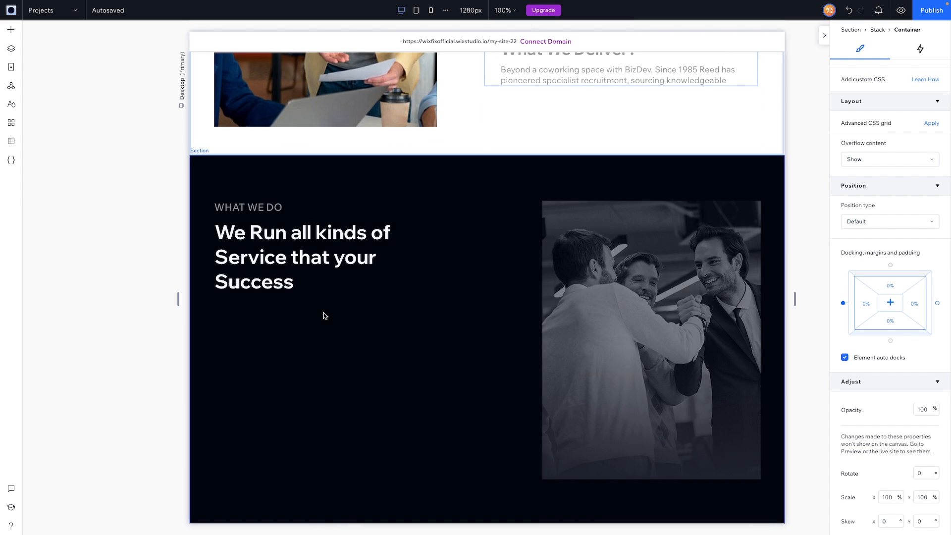
pyautogui.rightClick(283, 289)
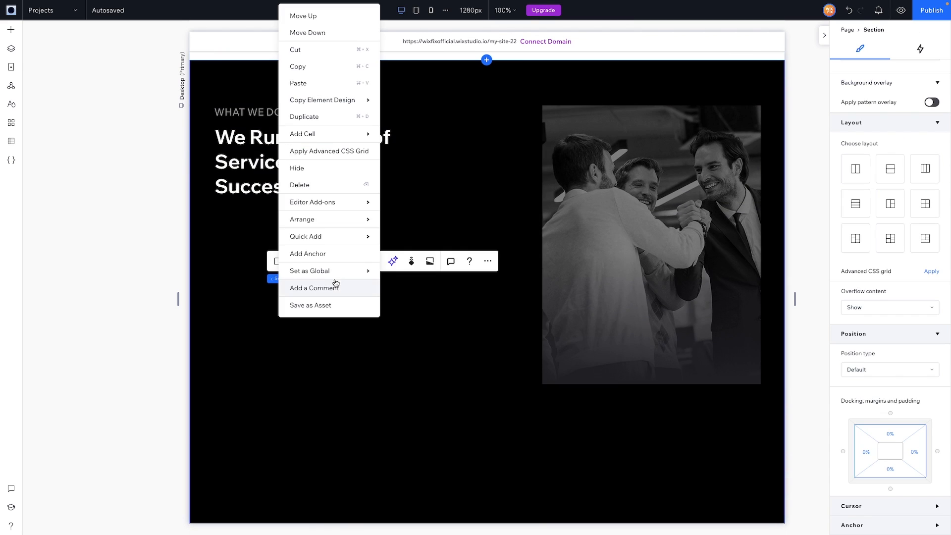
# Step: Paste the "Why Choose Us?" container into the black section and delete its paragraph text
pyautogui.click(302, 84)
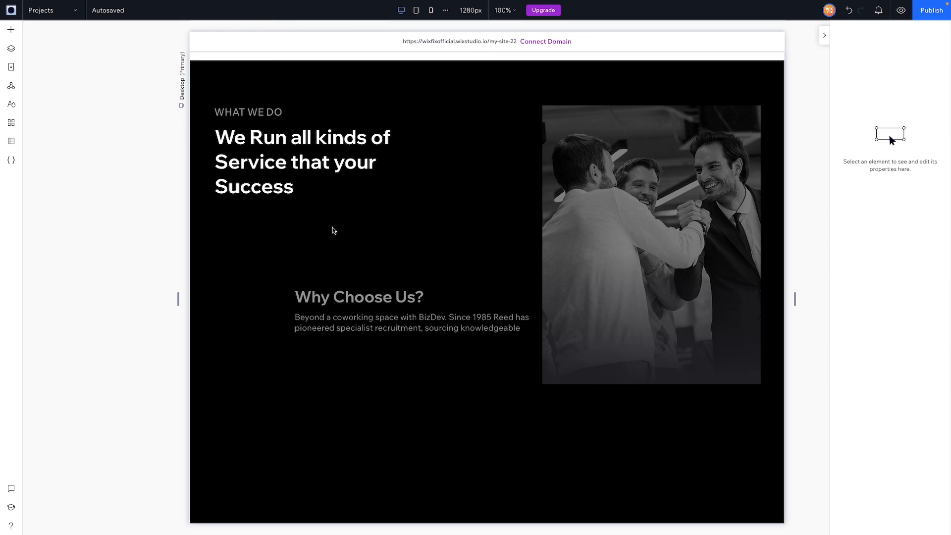
pyautogui.click(314, 324)
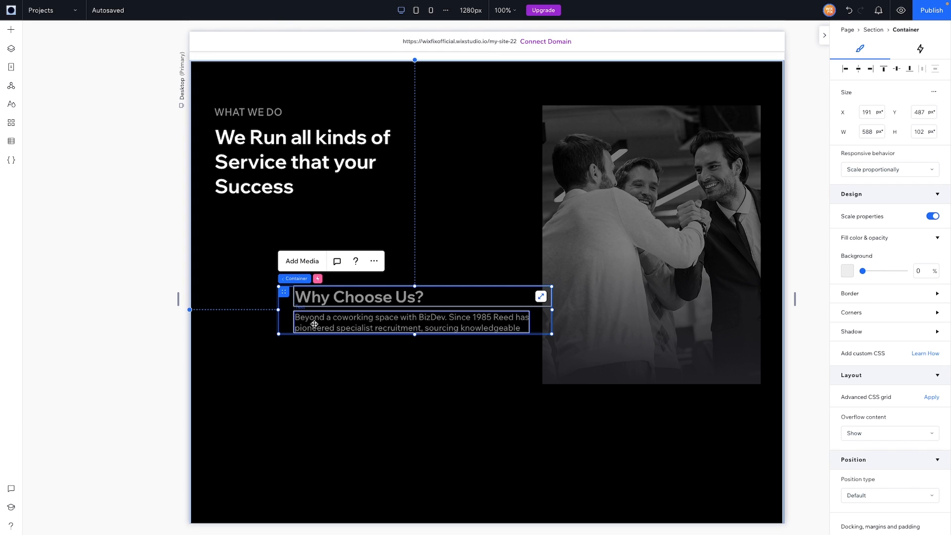
pyautogui.click(314, 323)
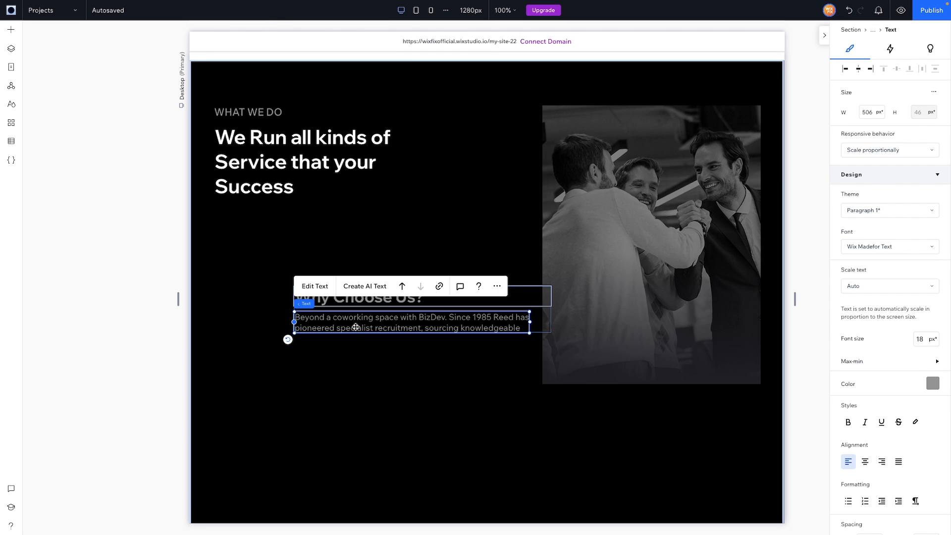
pyautogui.press('Delete')
# Step: Change the pasted container's heading to "Backup & Recovery" and set its font to Wix Madefor Text Medium
pyautogui.doubleClick(332, 297)
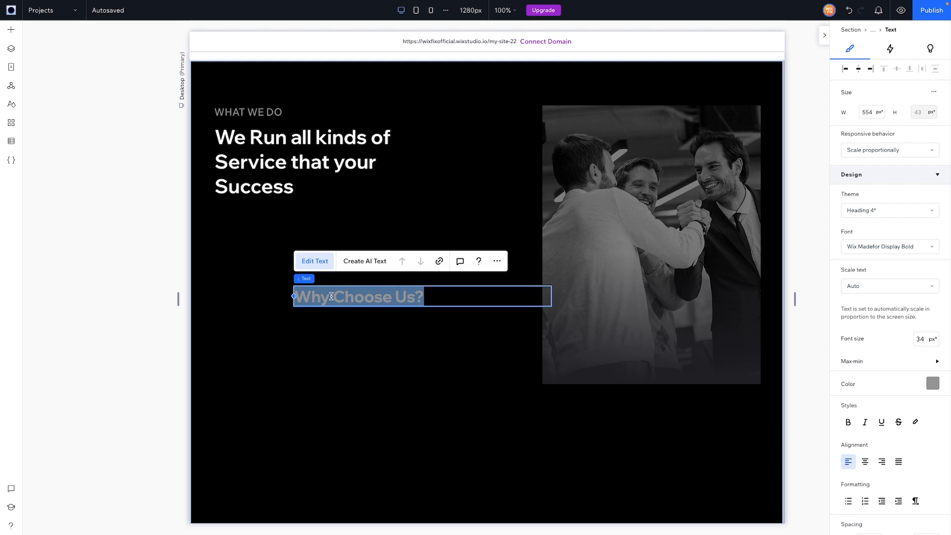
pyautogui.write('Bacj')
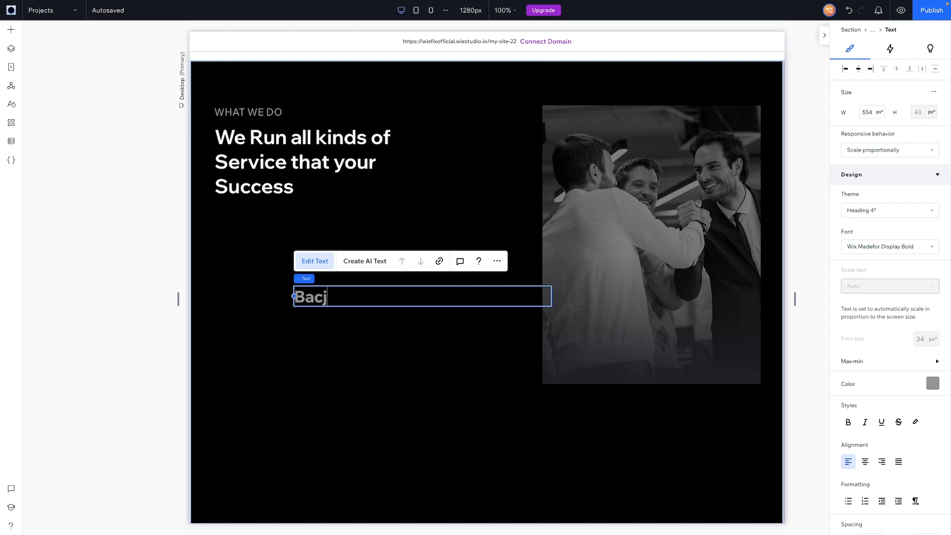
pyautogui.write('kup & Recovery')
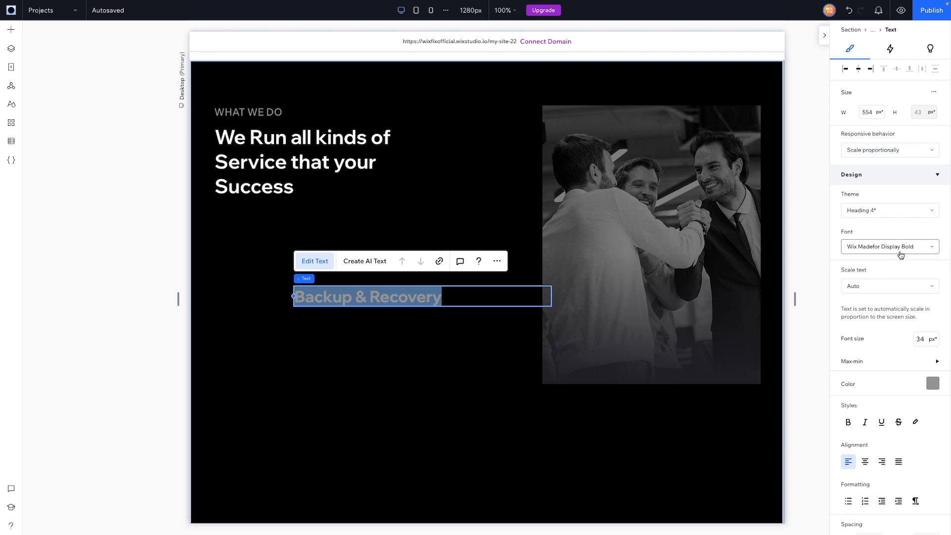
pyautogui.click(901, 253)
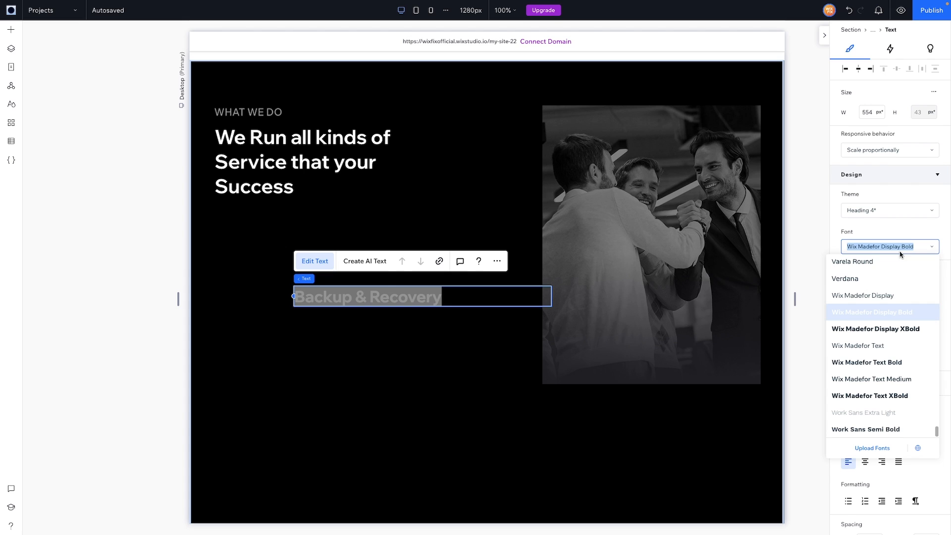
pyautogui.click(877, 378)
# Step: Reduce the Backup & Recovery container's height to about 44 px and edit the height of its vertical line
pyautogui.click(409, 330)
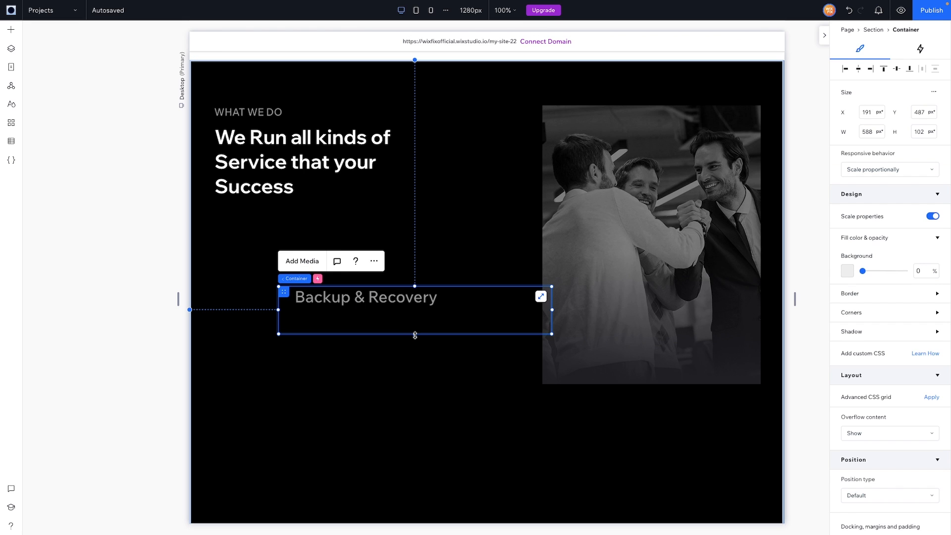
pyautogui.moveTo(415, 335); pyautogui.dragTo(418, 308)
pyautogui.scroll(-1, 415, 306)
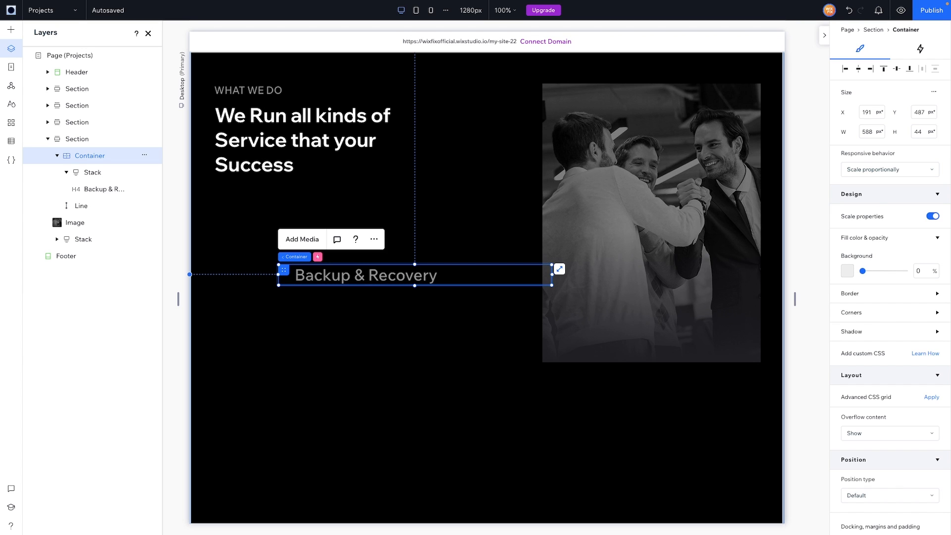
pyautogui.click(73, 202)
pyautogui.click(923, 132)
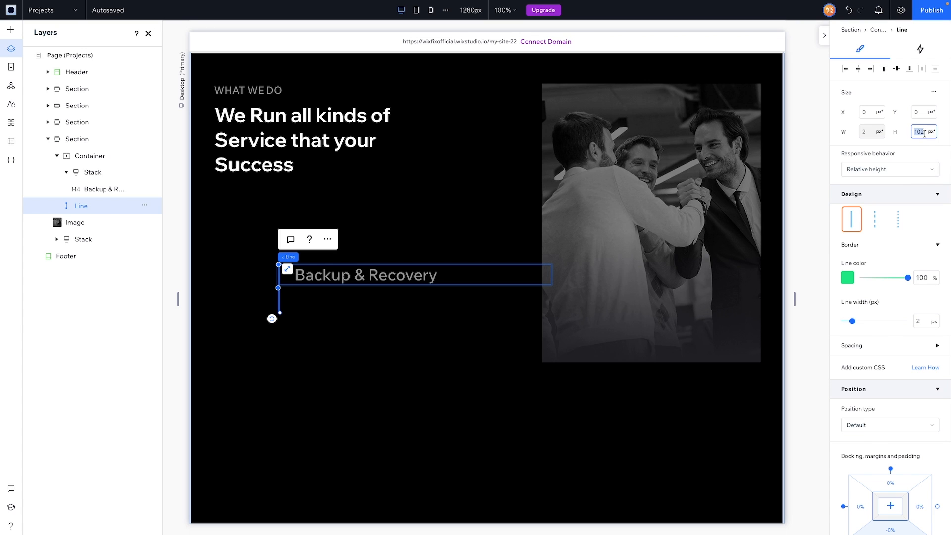
pyautogui.press('Return')
# Step: Narrow the Backup & Recovery text box to about 387 px and move its container directly below the section's main heading, aligned with it
pyautogui.click(550, 276)
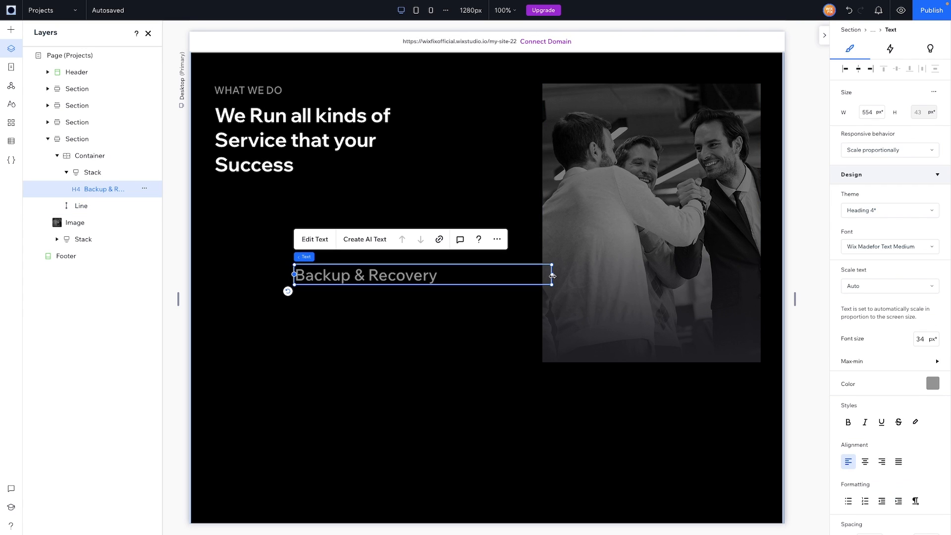
pyautogui.moveTo(551, 275); pyautogui.dragTo(474, 278)
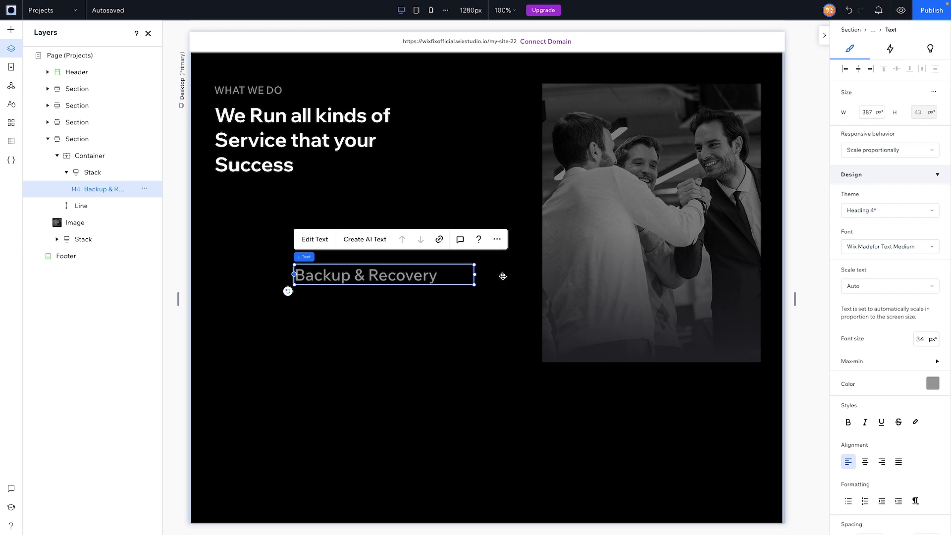
pyautogui.moveTo(288, 271); pyautogui.dragTo(222, 208)
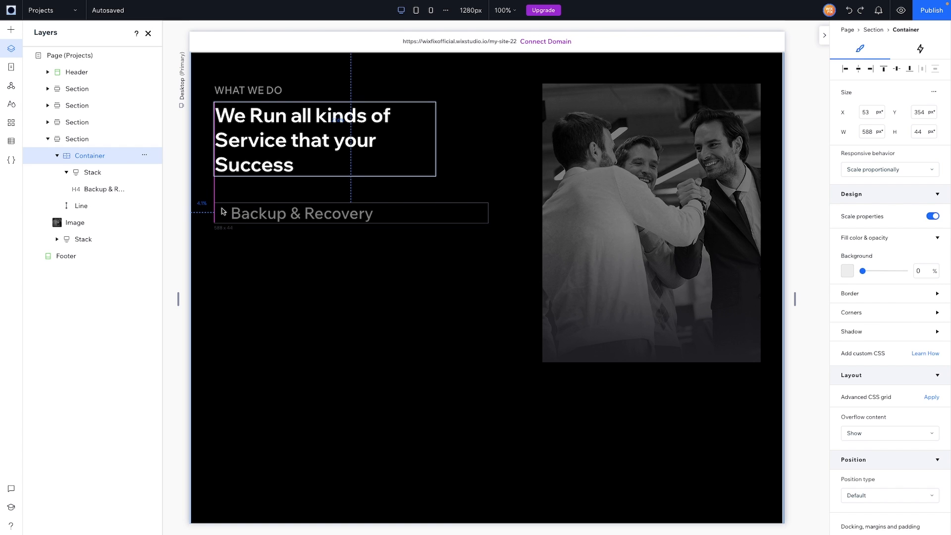
# Step: Duplicate the container into VoIP Solutions, Consulting Planning and IT Consultency rows, and stack all four vertically with 30 px item spacing
pyautogui.hotkey('ctrl', 'd')
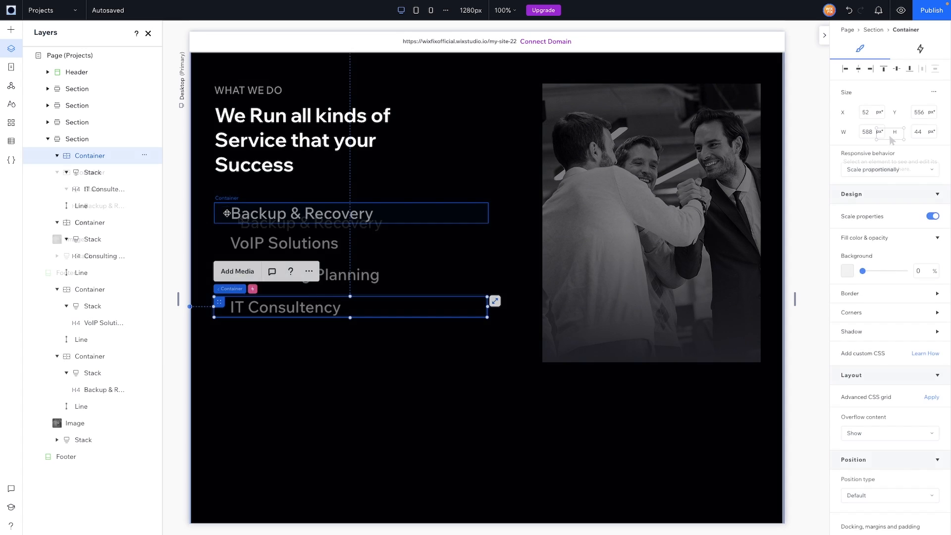
pyautogui.keyDown('shift'); pyautogui.click(227, 213); pyautogui.keyUp('shift')
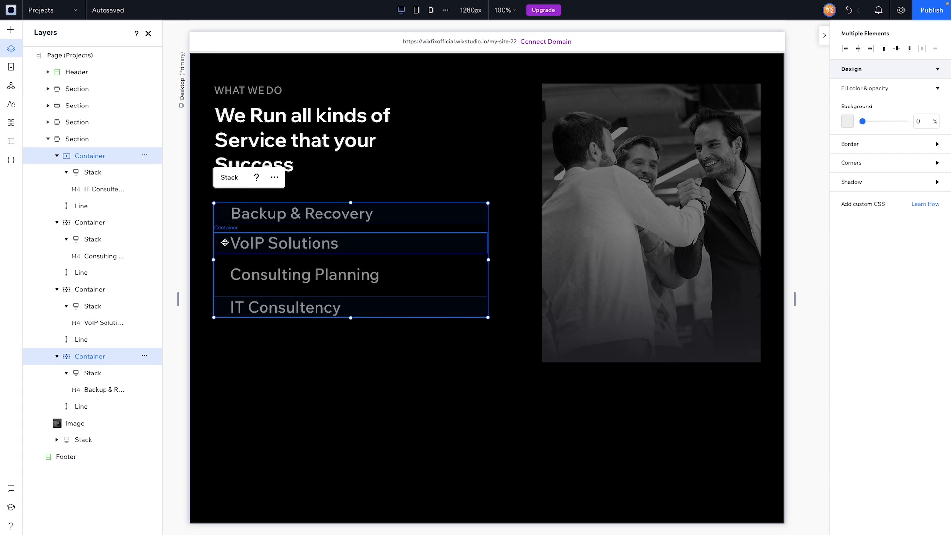
pyautogui.keyDown('shift'); pyautogui.click(226, 243); pyautogui.keyUp('shift')
pyautogui.keyDown('shift'); pyautogui.click(225, 276); pyautogui.keyUp('shift')
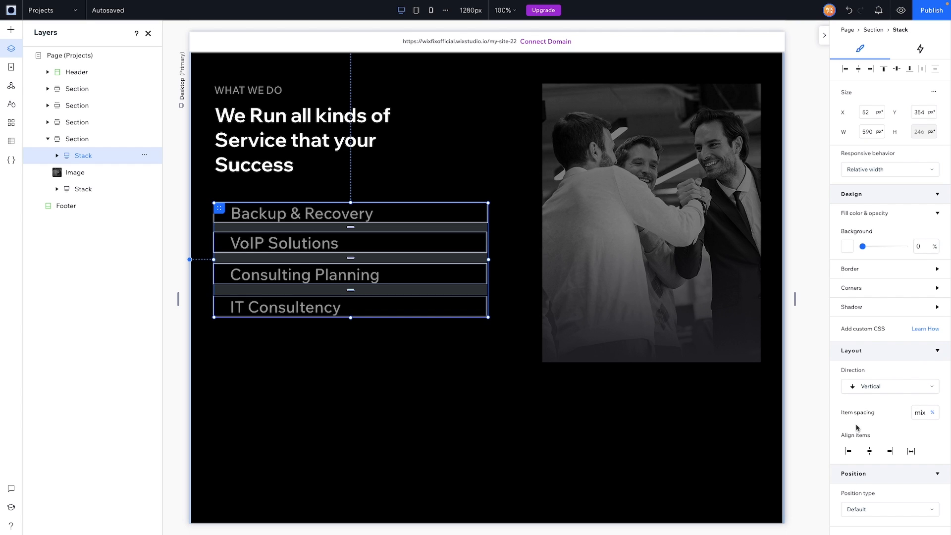
pyautogui.click(919, 412)
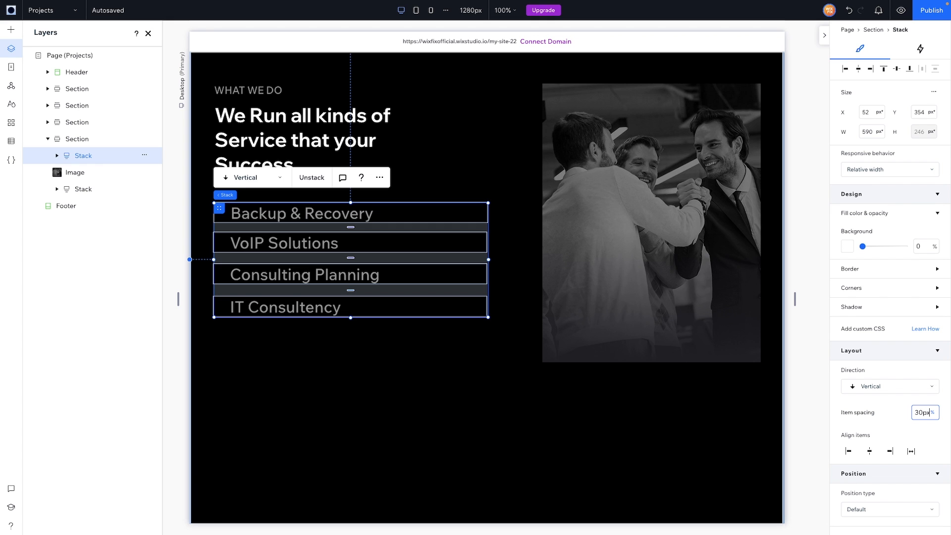
pyautogui.write('30px')
pyautogui.press('Return')
# Step: Copy the green View More button from the Brands section and paste it into the black services section
pyautogui.scroll(15, 518, 206)
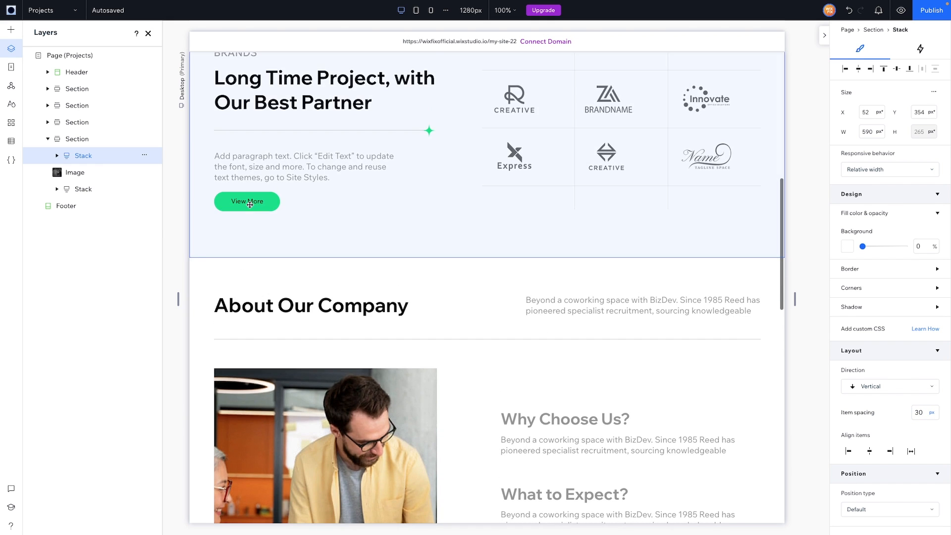
pyautogui.click(250, 204)
pyautogui.scroll(-5, 237, 200)
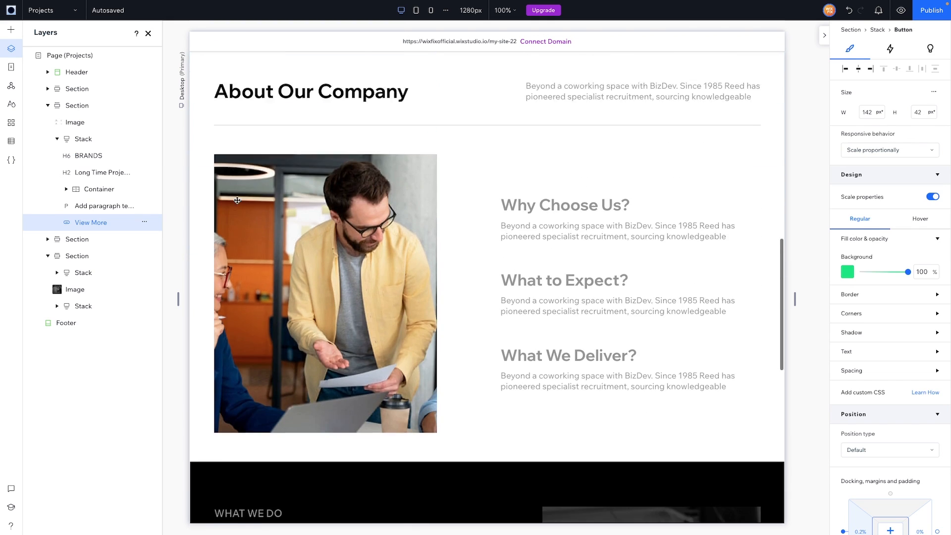
pyautogui.scroll(-10, 238, 200)
pyautogui.rightClick(277, 84)
pyautogui.click(308, 83)
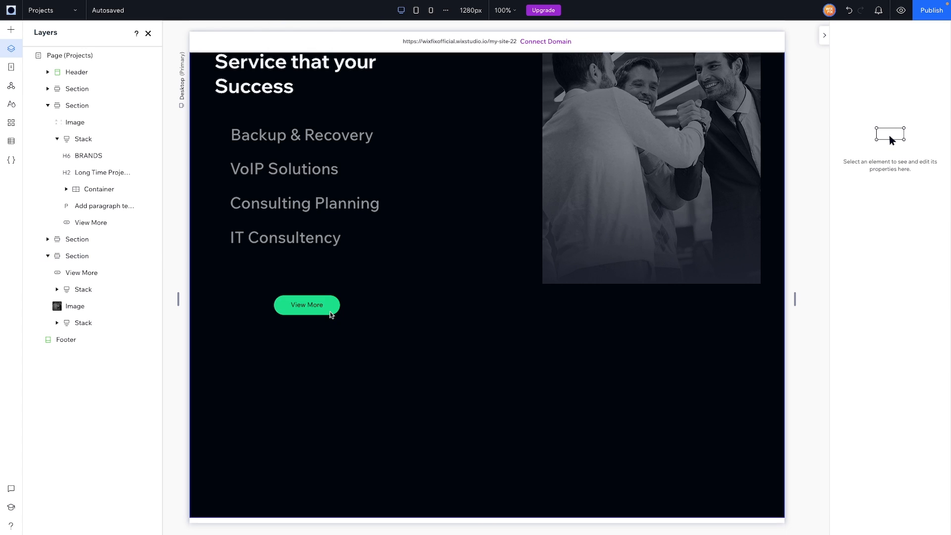
# Step: Move the pasted View More button below IT Consultency, aligned with the service names at about X 88, Y 664 px
pyautogui.click(305, 304)
pyautogui.moveTo(304, 304)
pyautogui.mouseDown()
pyautogui.moveTo(241, 284)
pyautogui.moveTo(308, 288)
pyautogui.mouseUp()
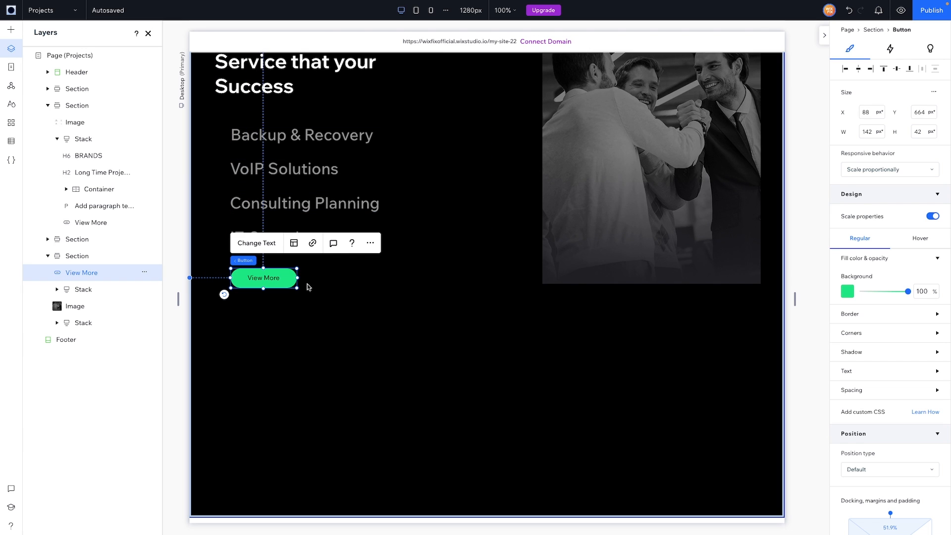
pyautogui.click(335, 296)
# Step: Enlarge the services section's image to about 632 by 608 px
pyautogui.scroll(2, 425, 267)
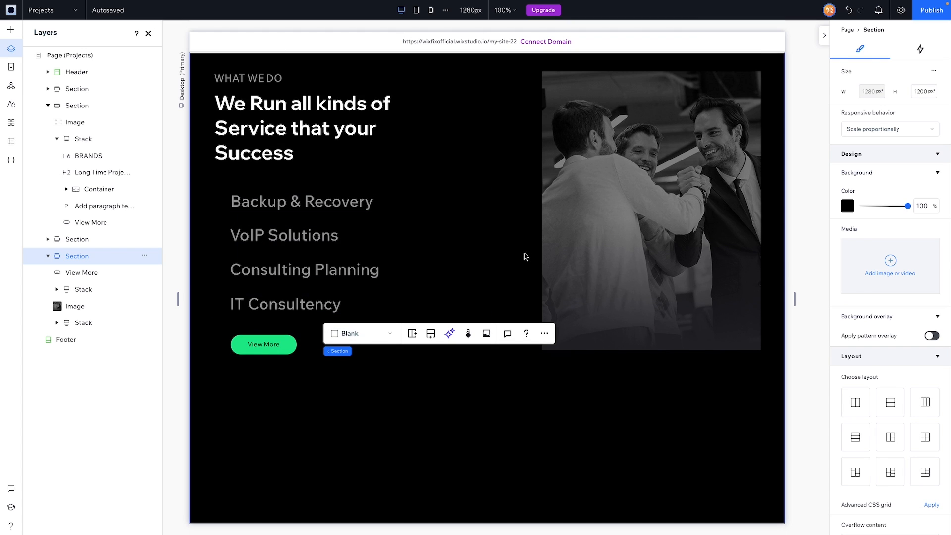
pyautogui.click(639, 336)
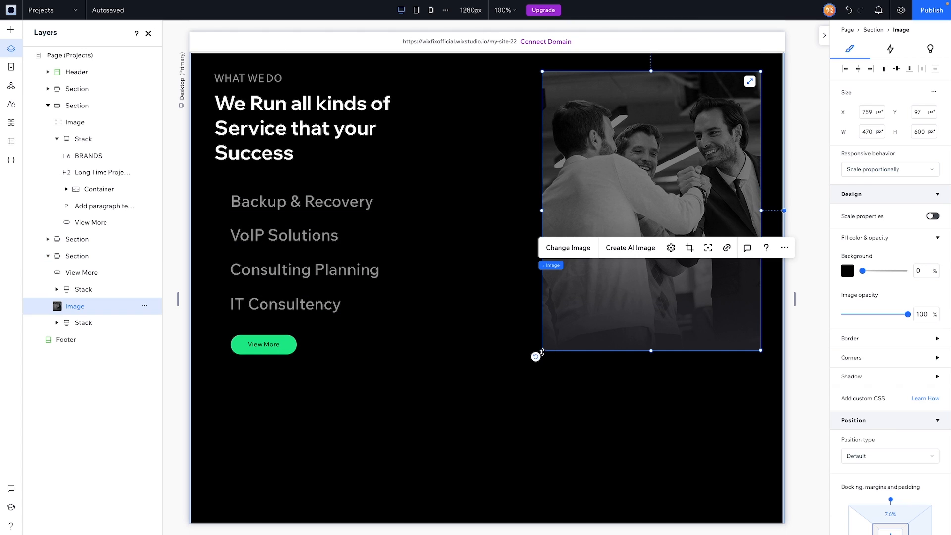
pyautogui.moveTo(541, 351); pyautogui.dragTo(535, 355)
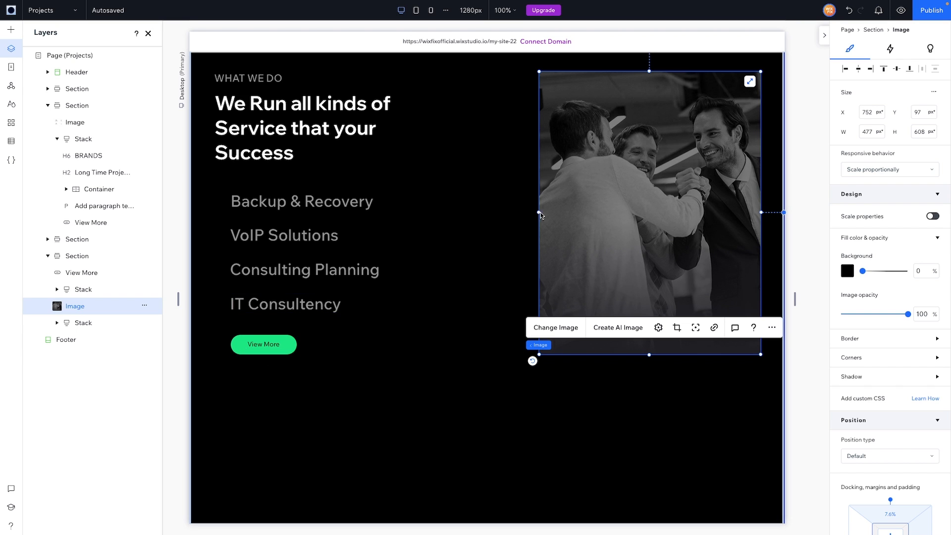
pyautogui.moveTo(539, 213); pyautogui.dragTo(465, 211)
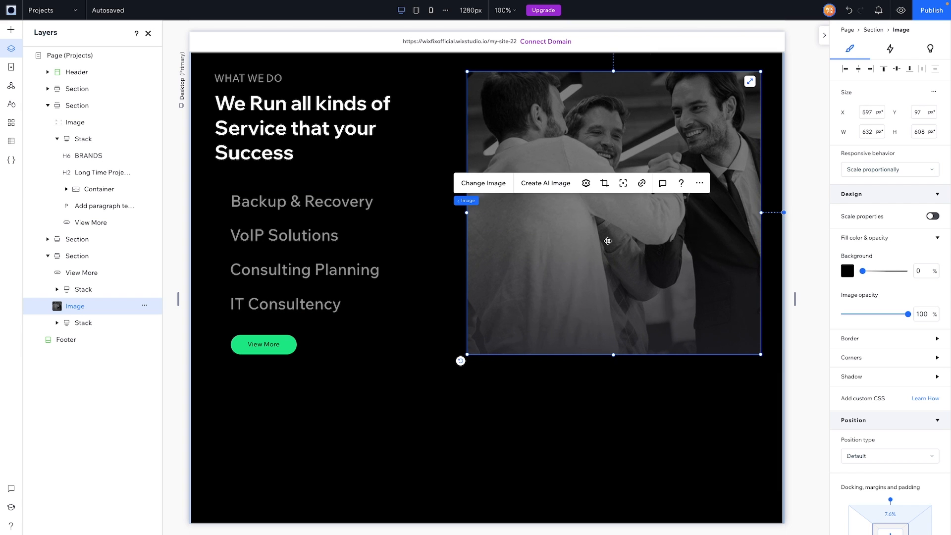
# Step: Shorten the black services section so it ends just below the image and the View More button
pyautogui.scroll(2, 436, 206)
pyautogui.scroll(-3, 436, 205)
pyautogui.scroll(3, 436, 206)
pyautogui.scroll(-4, 435, 237)
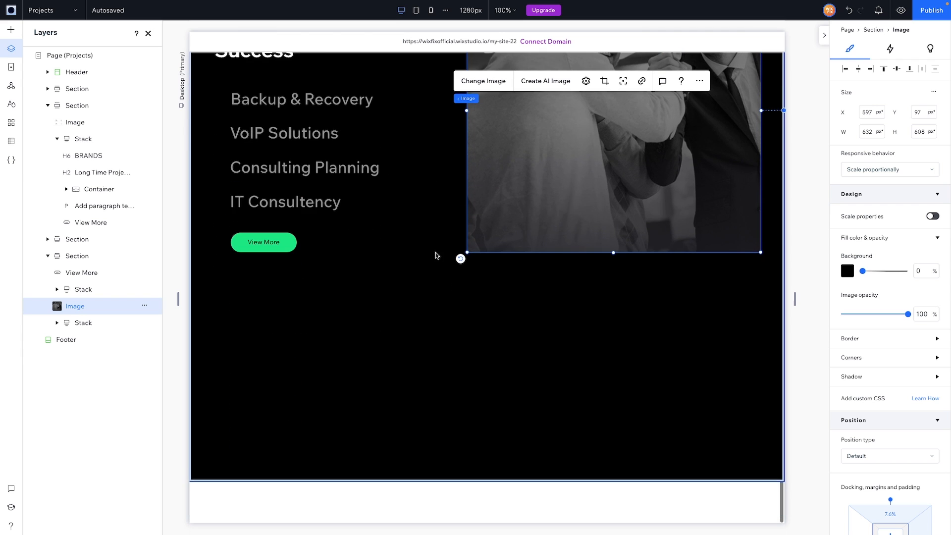
pyautogui.click(438, 359)
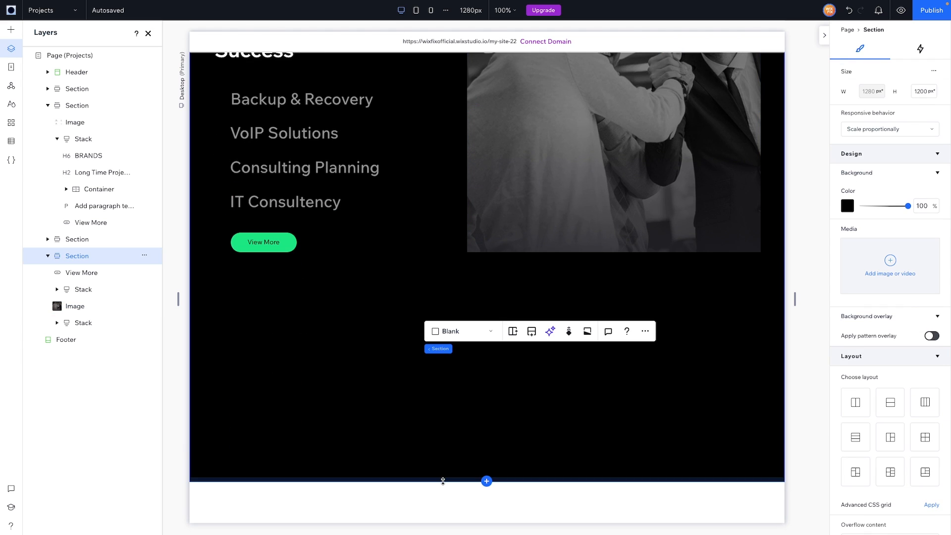
pyautogui.moveTo(443, 481); pyautogui.dragTo(451, 288)
# Step: Add a blank section below the services section, fill its background with black, and edit its height
pyautogui.click(486, 483)
pyautogui.scroll(-4, 485, 487)
pyautogui.scroll(-1, 485, 486)
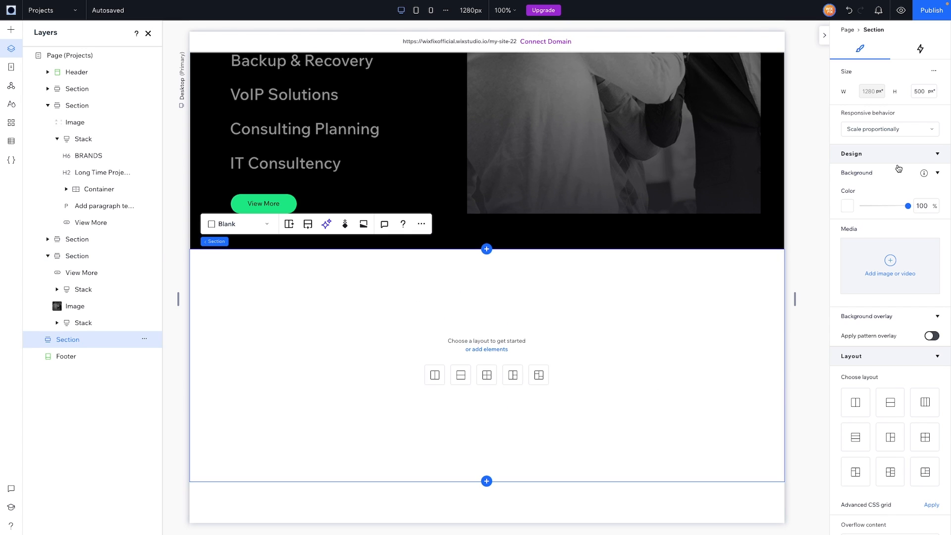
pyautogui.click(845, 206)
pyautogui.click(930, 285)
pyautogui.click(919, 92)
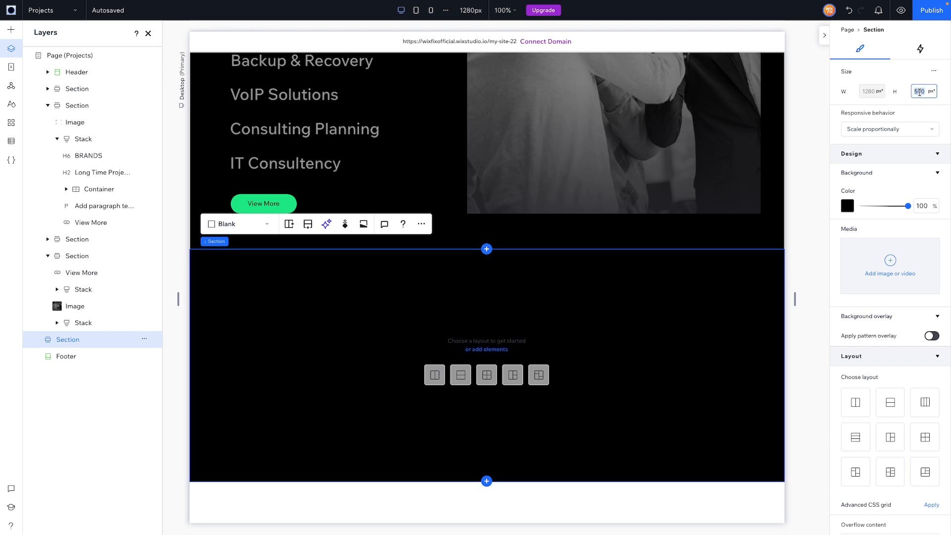
pyautogui.press('Return')
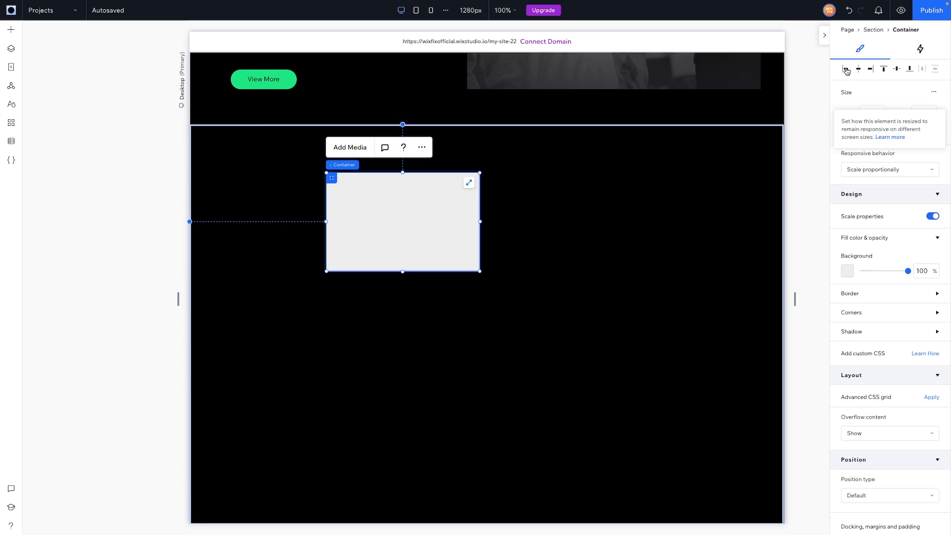
# Step: Align the grey container to the new section's left edge and give it a 4% left margin
pyautogui.click(845, 69)
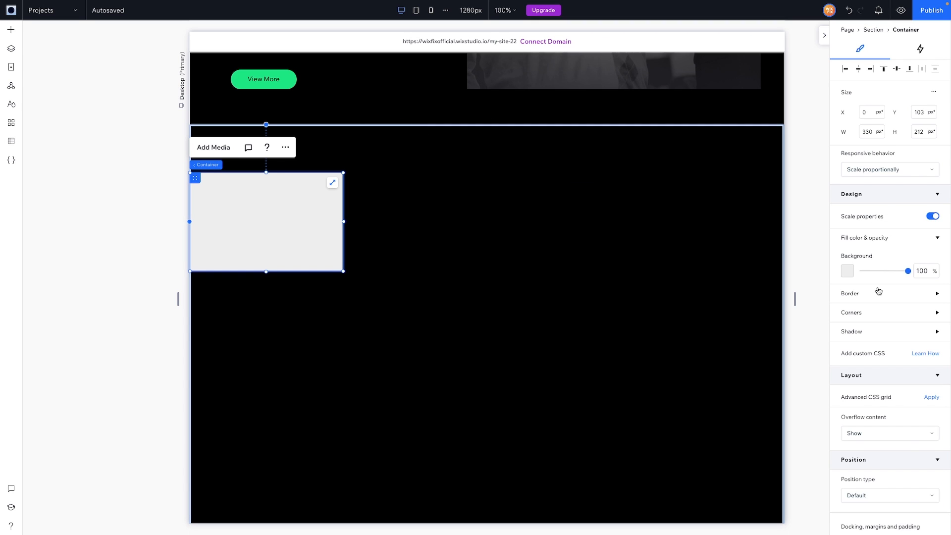
pyautogui.scroll(-6, 878, 291)
pyautogui.click(863, 284)
pyautogui.write('4')
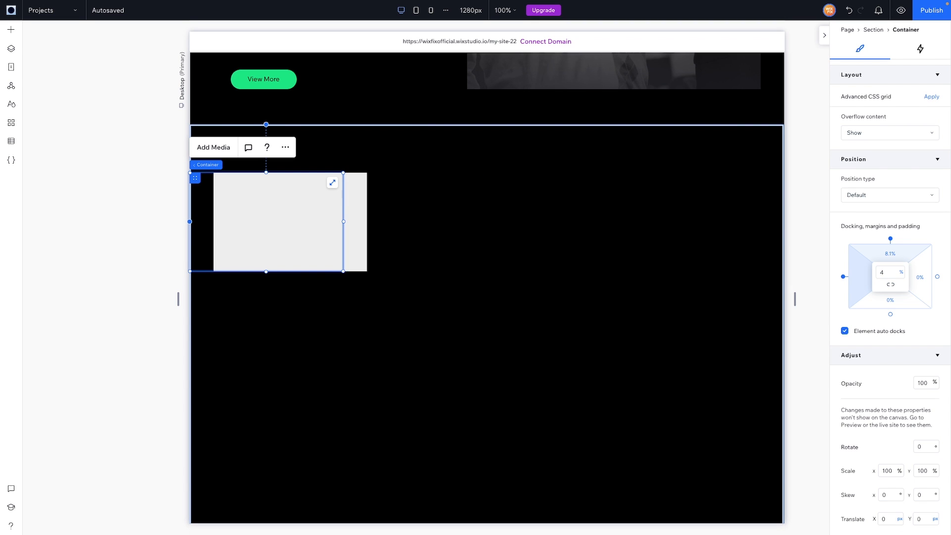
# Step: Widen the grey container to about 1178 px so its right edge lines up with the image above
pyautogui.moveTo(367, 221); pyautogui.dragTo(760, 214)
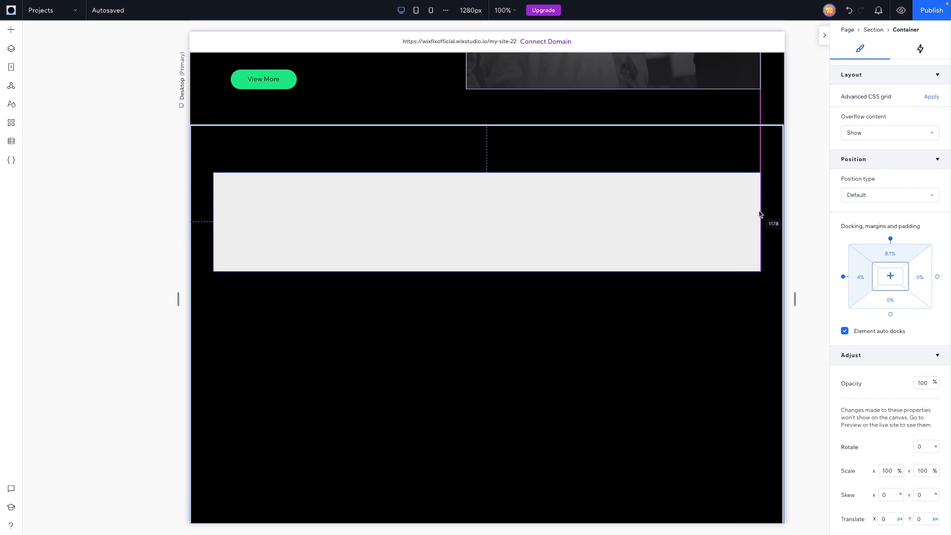
pyautogui.moveTo(761, 124); pyautogui.dragTo(761, 99)
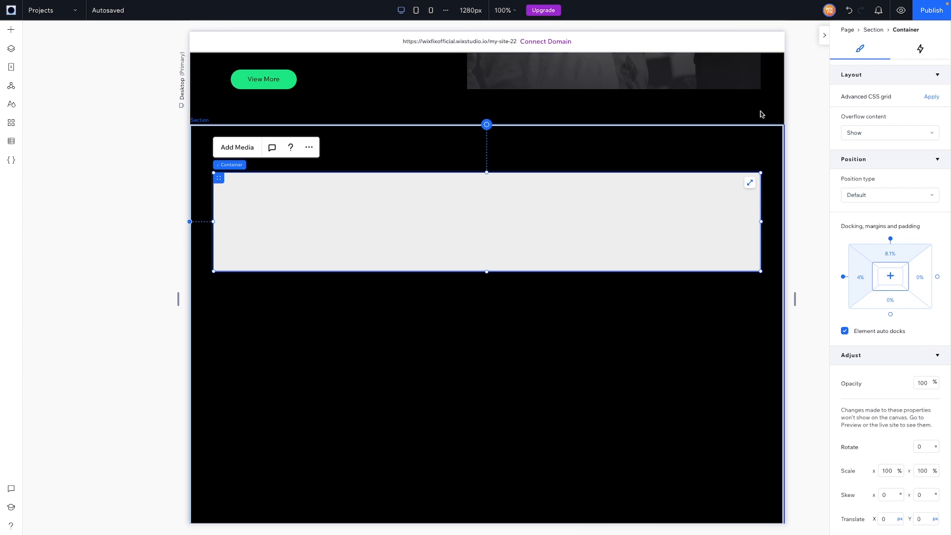
pyautogui.scroll(1, 474, 202)
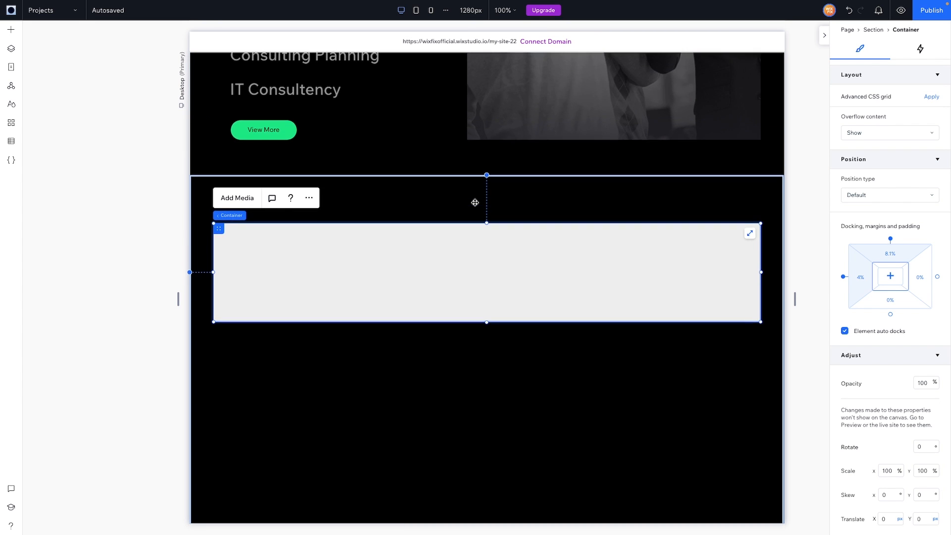
# Step: Extend the grey container downward to about 507 px high
pyautogui.scroll(-2, 474, 202)
pyautogui.moveTo(486, 211); pyautogui.dragTo(483, 349)
pyautogui.scroll(-1, 890, 203)
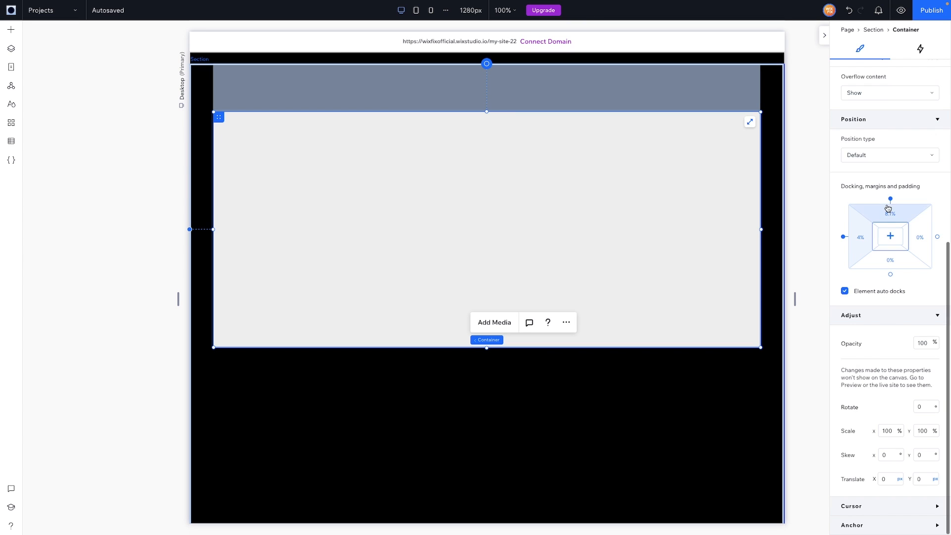
# Step: Make the container's background fully transparent by setting its fill opacity to 0%
pyautogui.scroll(7, 888, 207)
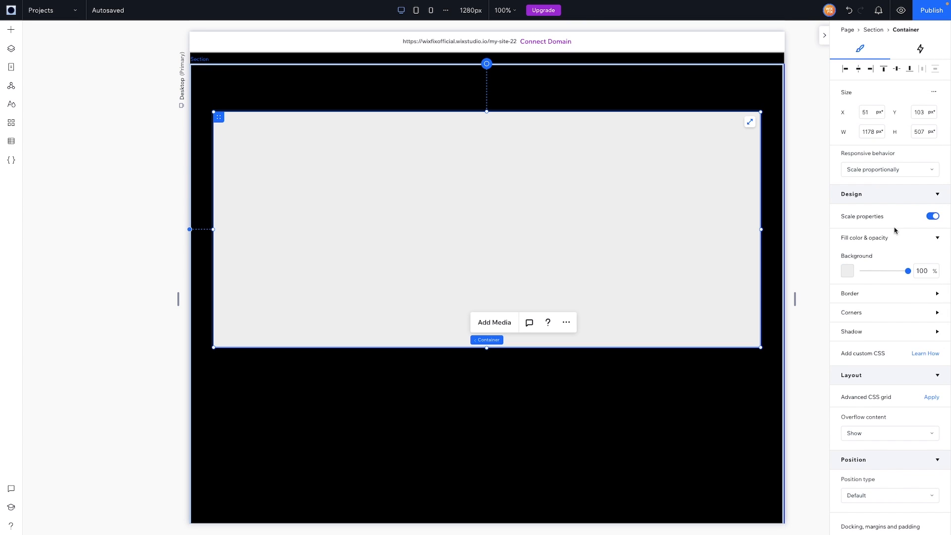
pyautogui.click(917, 272)
pyautogui.write('0')
pyautogui.press('Return')
# Step: Give the container a 1 px border and round all its corners
pyautogui.click(890, 297)
pyautogui.click(922, 369)
pyautogui.write('1')
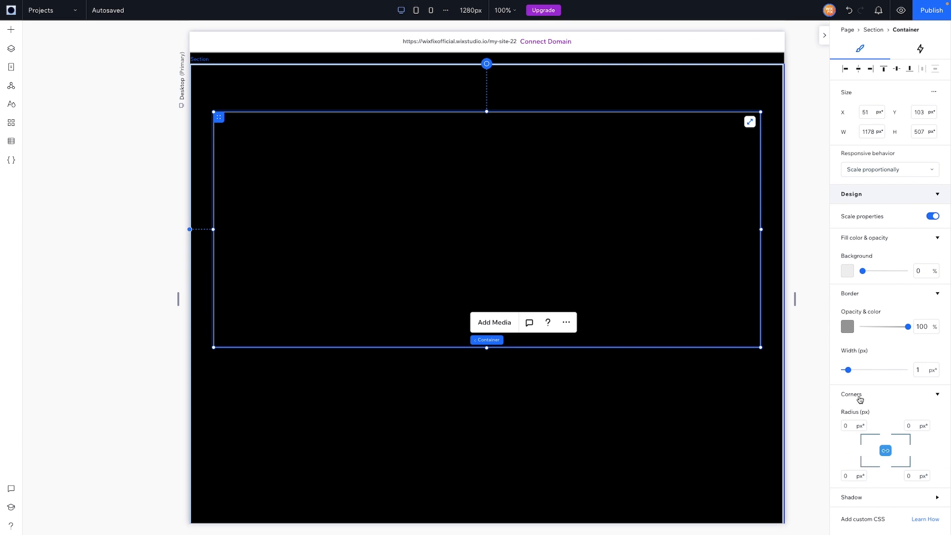
pyautogui.click(850, 426)
pyautogui.press('Return')
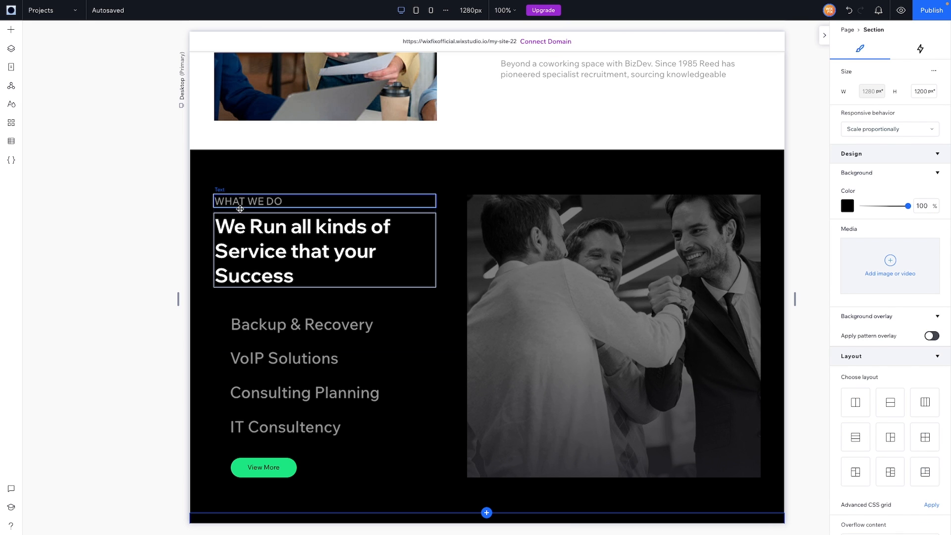
# Step: Copy the "WHAT WE DO" label and heading stack into the upper-left area of the outlined container
pyautogui.click(241, 202)
pyautogui.click(239, 210)
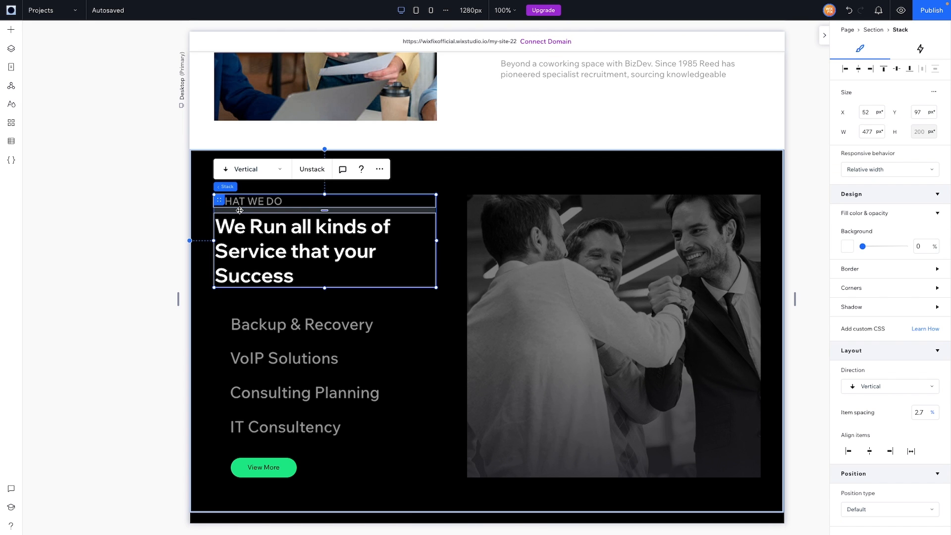
pyautogui.moveTo(239, 210); pyautogui.dragTo(268, 265)
pyautogui.click(273, 258)
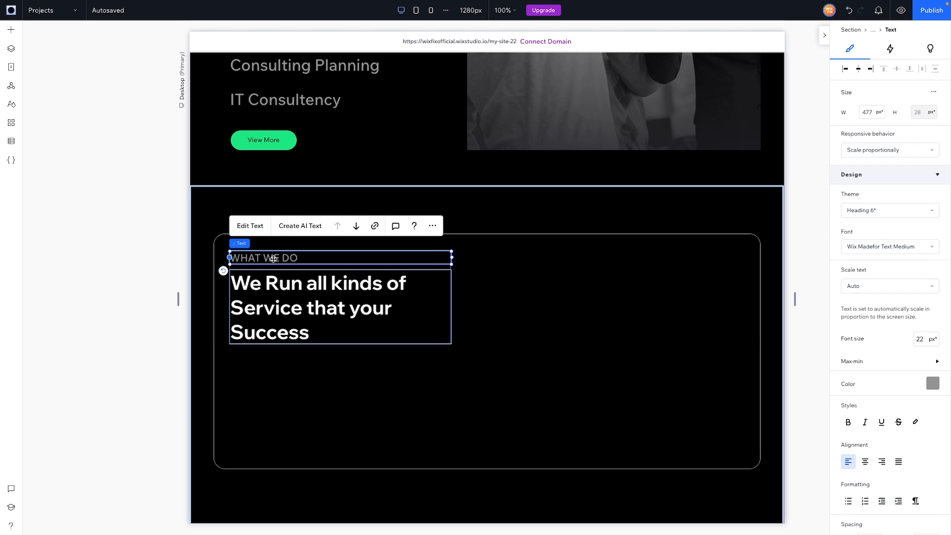
# Step: Change the copied label to "LATEST BLOG POST" and its heading to "Beyond a coworking space with BizDev"
pyautogui.doubleClick(273, 259)
pyautogui.write('LATEST')
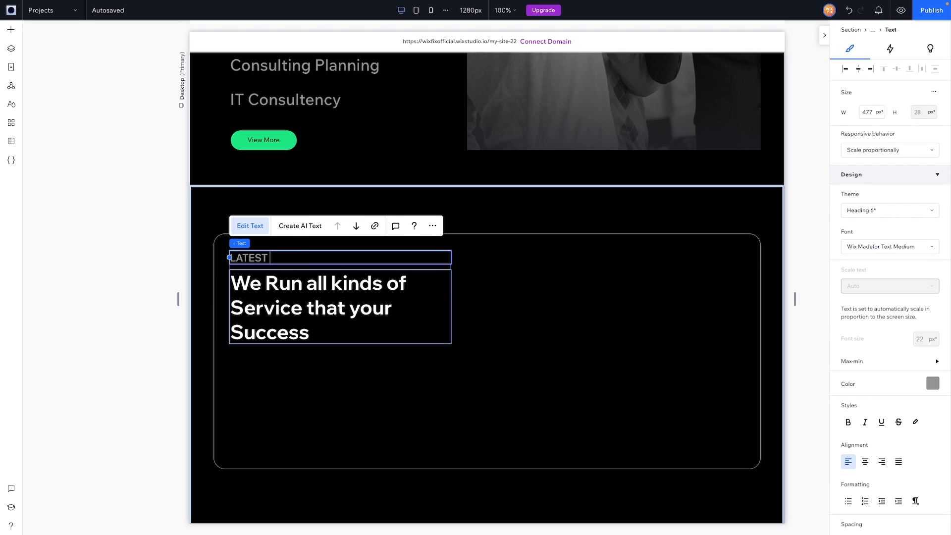
pyautogui.write(' BLOG POST')
pyautogui.doubleClick(297, 301)
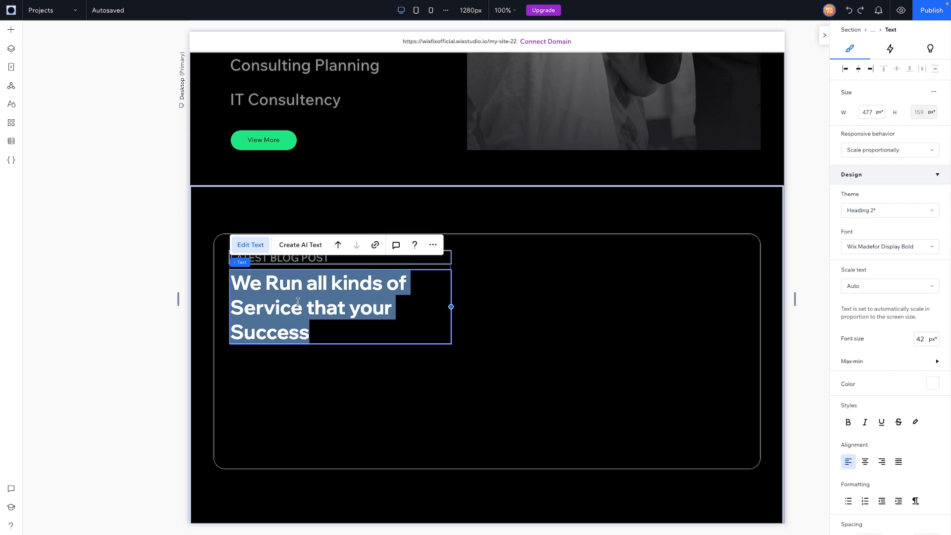
pyautogui.write('a')
pyautogui.press('BackSpace')
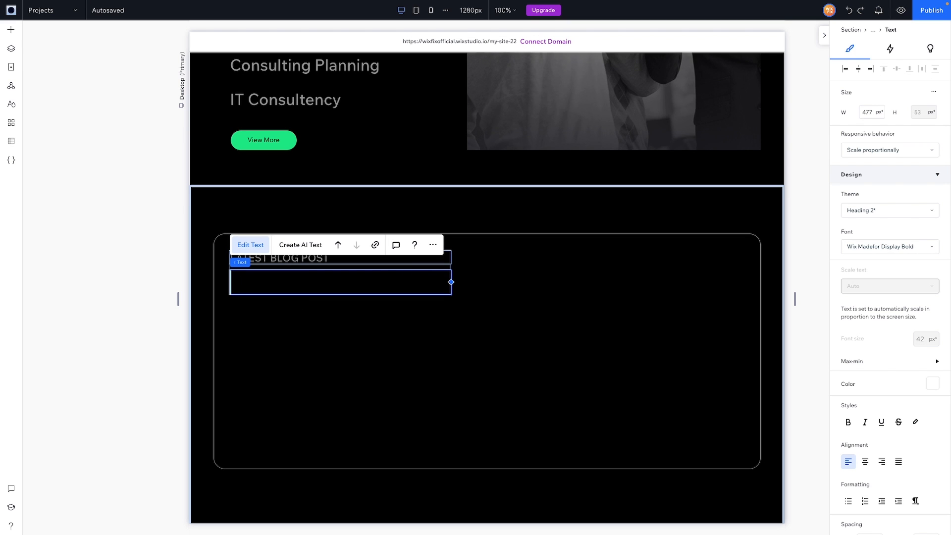
# Step: Copy the paragraph text from the Brands section into the blog container, left-aligned below the heading
pyautogui.scroll(15, 535, 191)
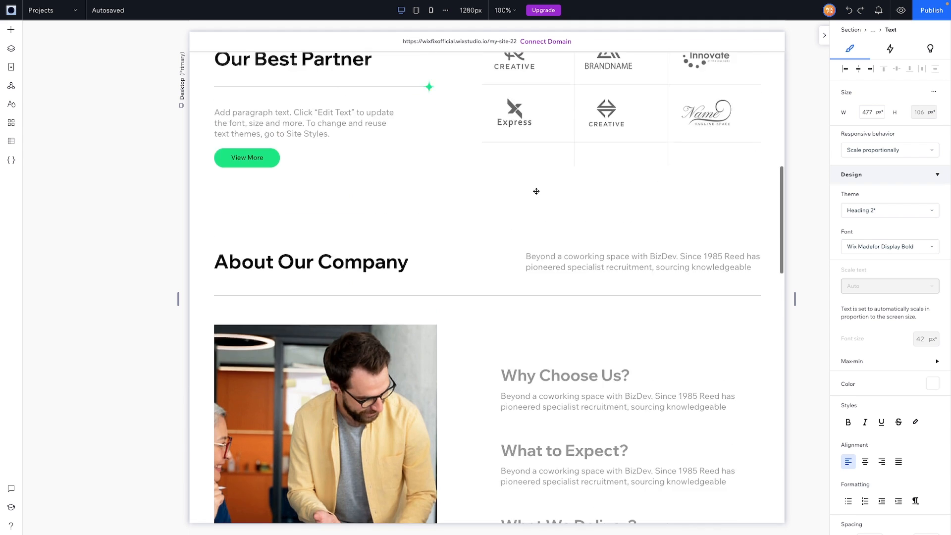
pyautogui.click(284, 142)
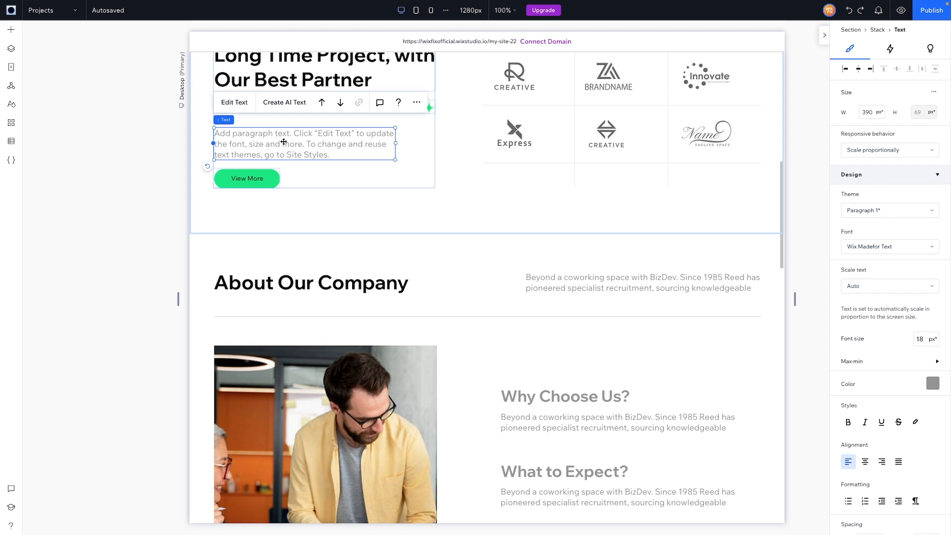
pyautogui.scroll(-20, 340, 210)
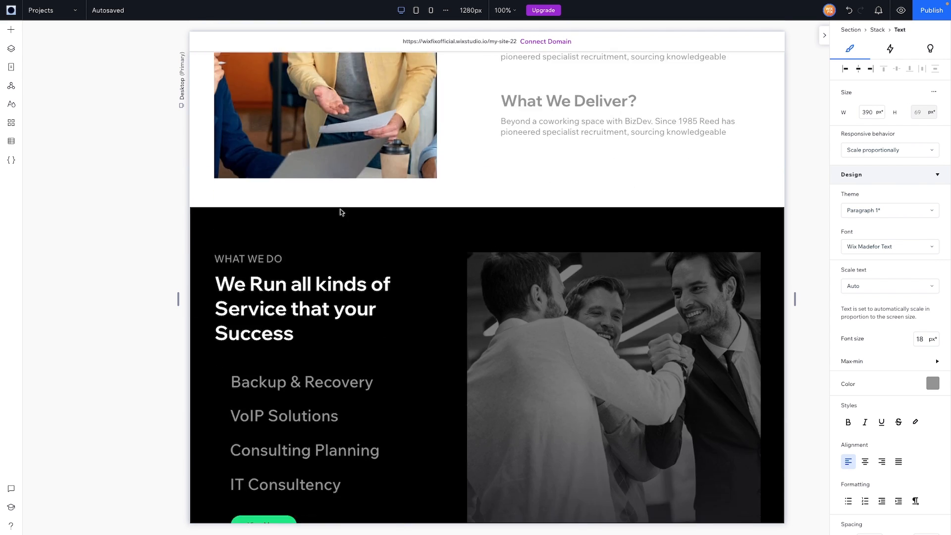
# Step: Copy the hero's Get Started and More Details button stack into the blog container, left-aligned below the paragraph
pyautogui.scroll(20, 299, 333)
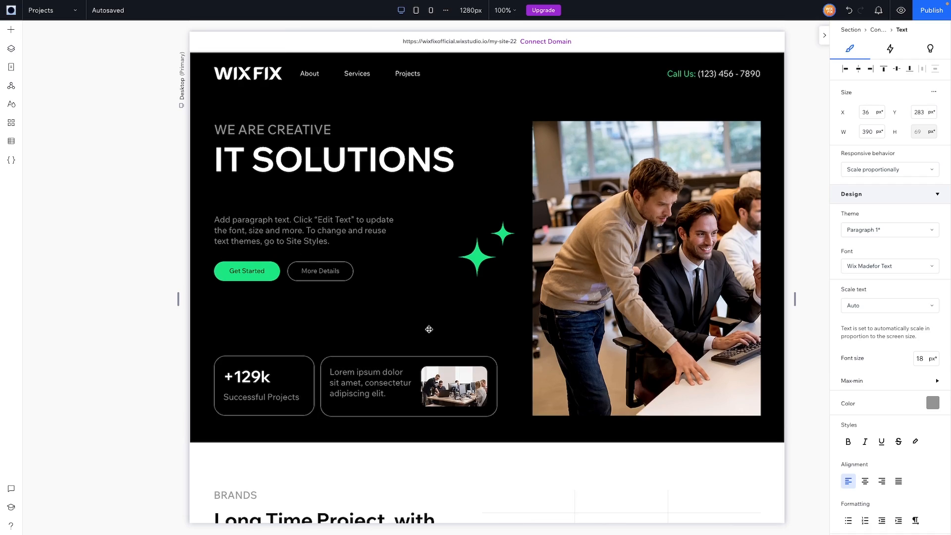
pyautogui.click(283, 268)
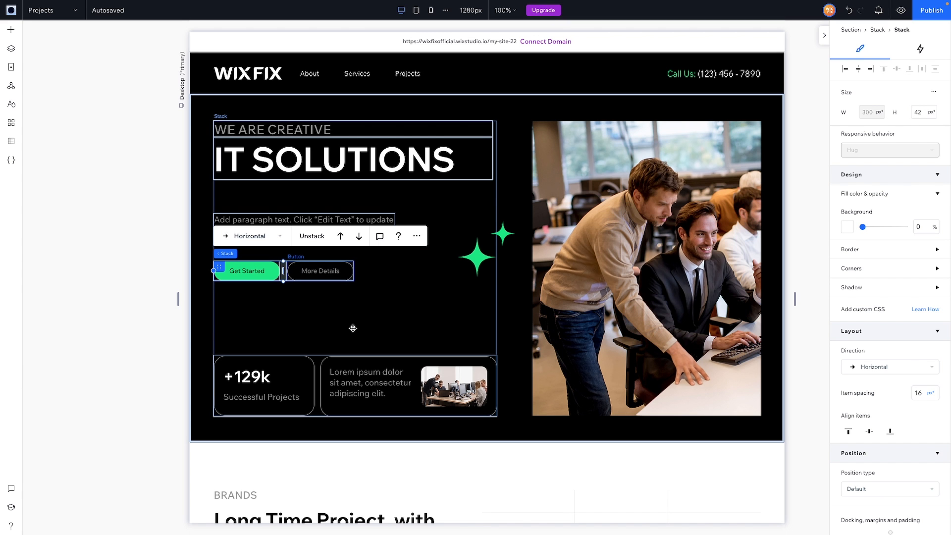
pyautogui.scroll(-15, 349, 326)
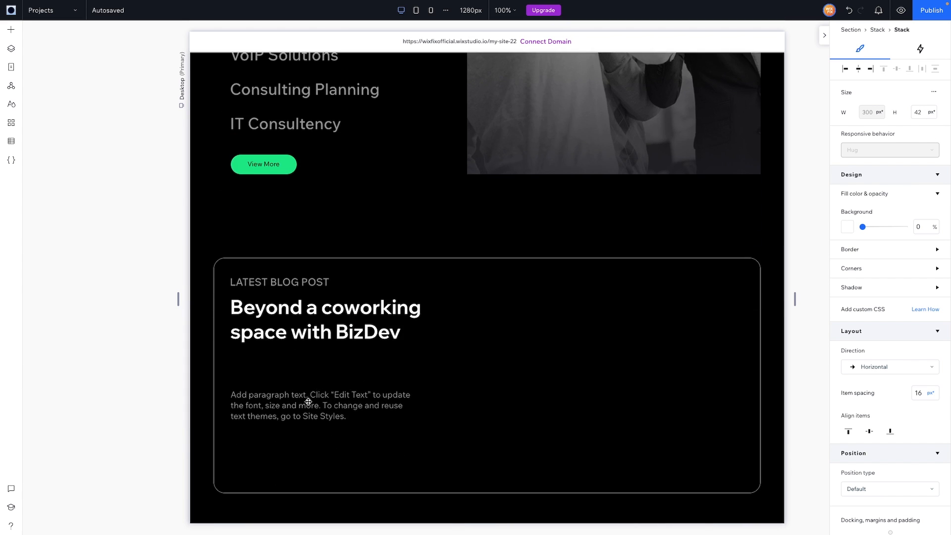
pyautogui.scroll(-3, 305, 411)
pyautogui.click(263, 310)
pyautogui.rightClick(263, 308)
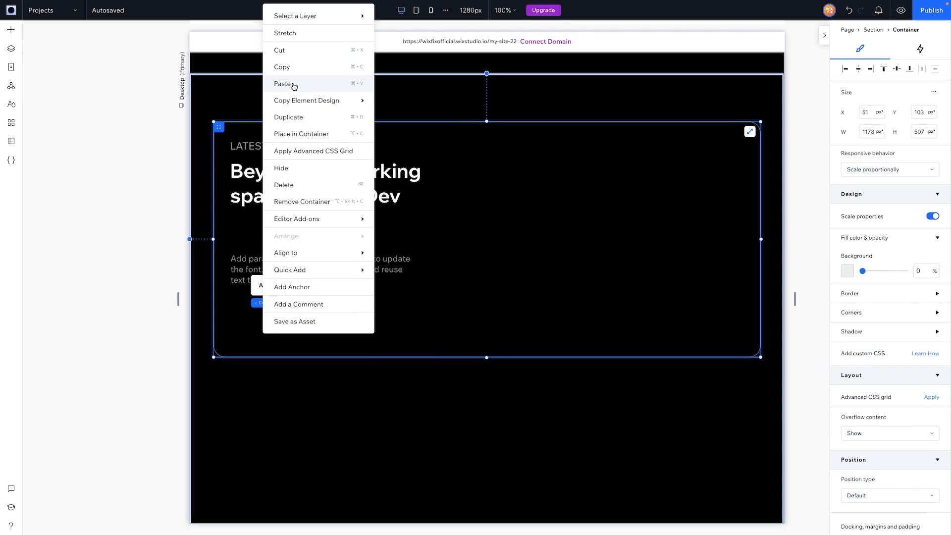
pyautogui.click(239, 311)
pyautogui.press('Down')
pyautogui.press('Down')
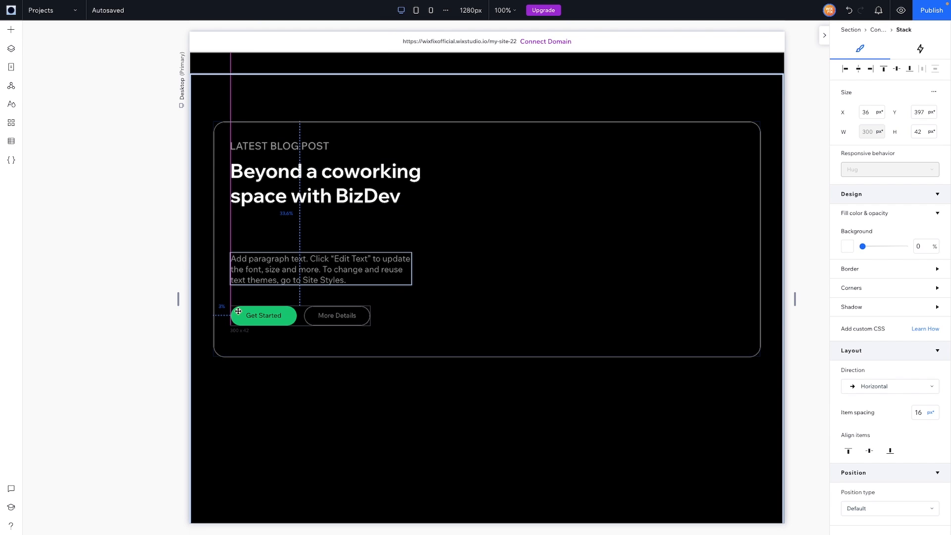
# Step: Relabel the two copied buttons "View Latest" and "More Posts"
pyautogui.click(267, 315)
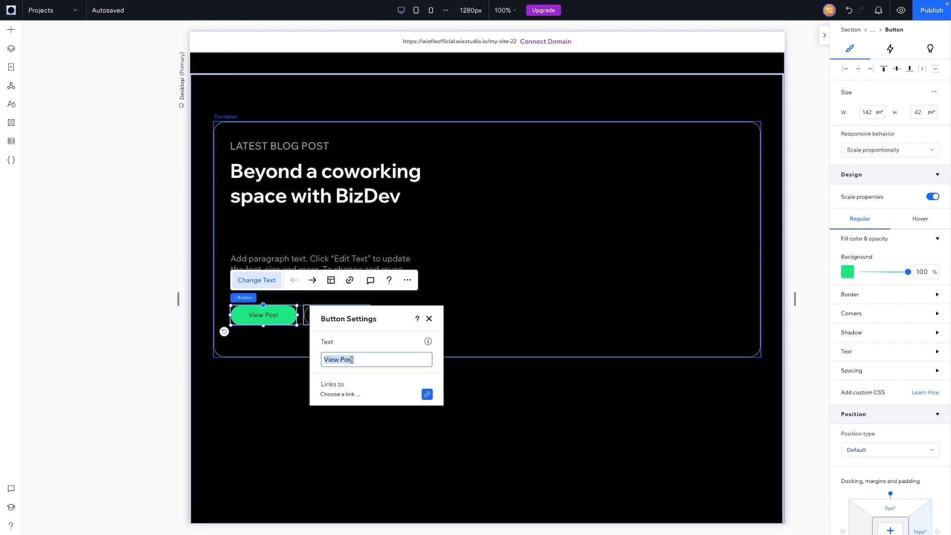
pyautogui.doubleClick(349, 360)
pyautogui.write('Late')
pyautogui.click(306, 316)
pyautogui.click(325, 280)
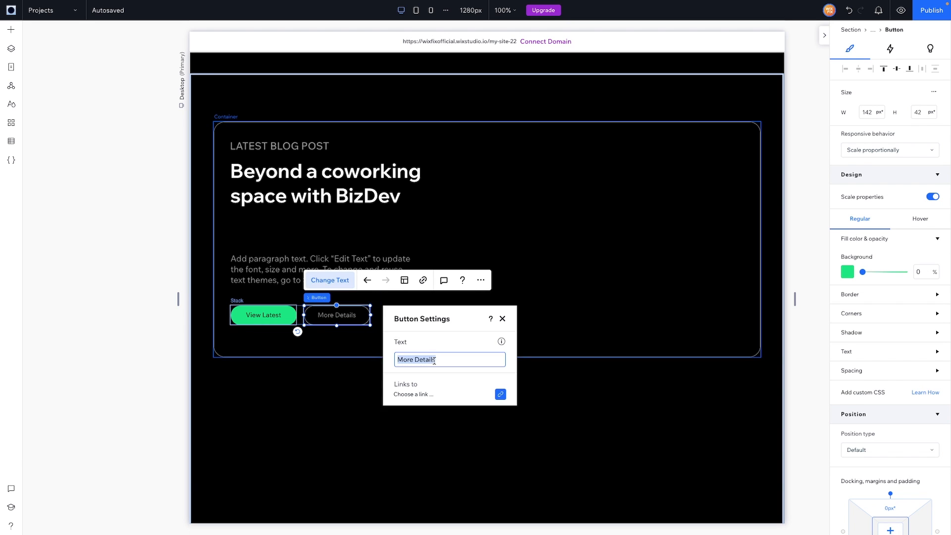
pyautogui.doubleClick(427, 359)
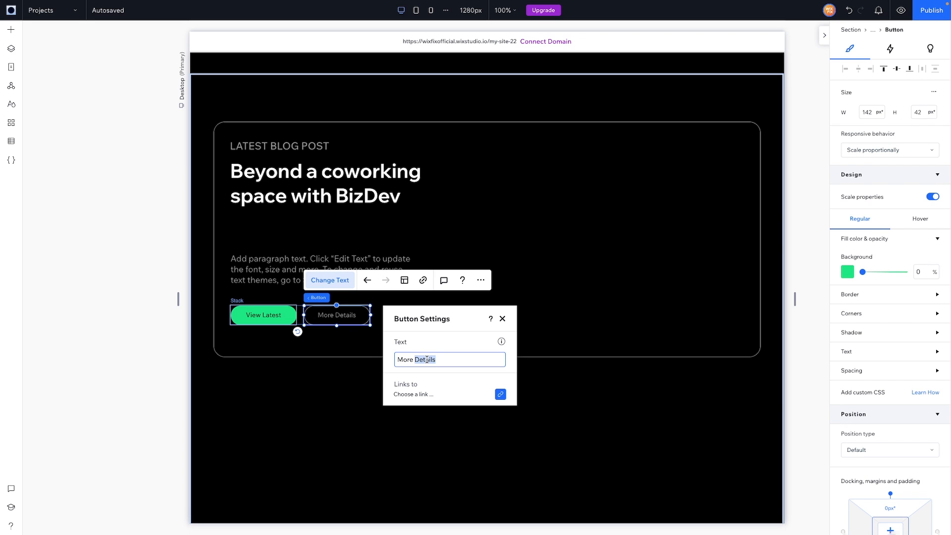
pyautogui.write('Pos')
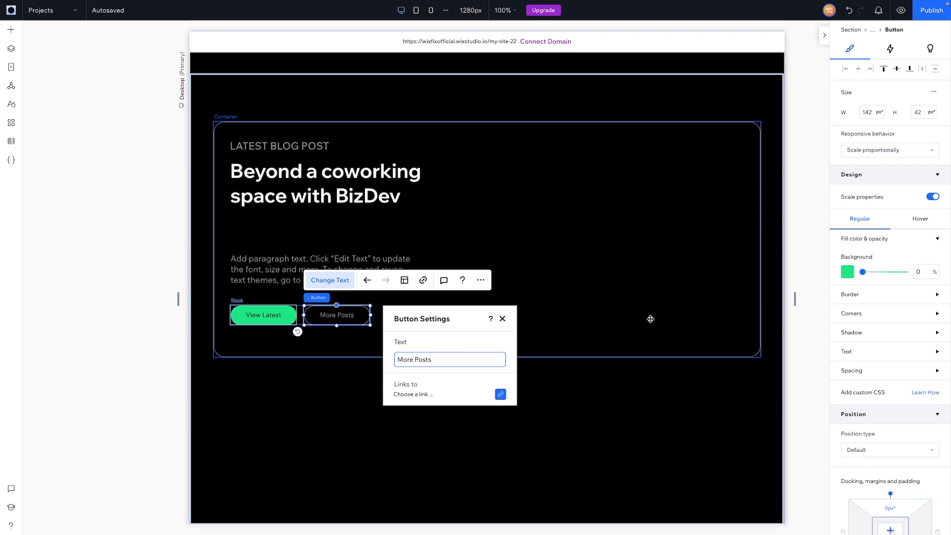
# Step: Add the smiling woman's photo to the right half of the container, sized about 524 by 400 px
pyautogui.click(651, 300)
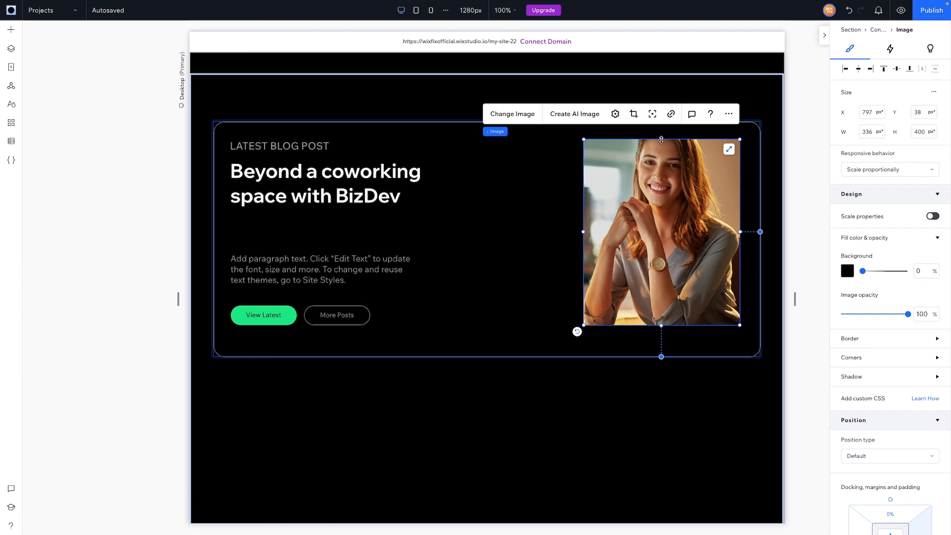
pyautogui.moveTo(661, 140); pyautogui.dragTo(661, 140)
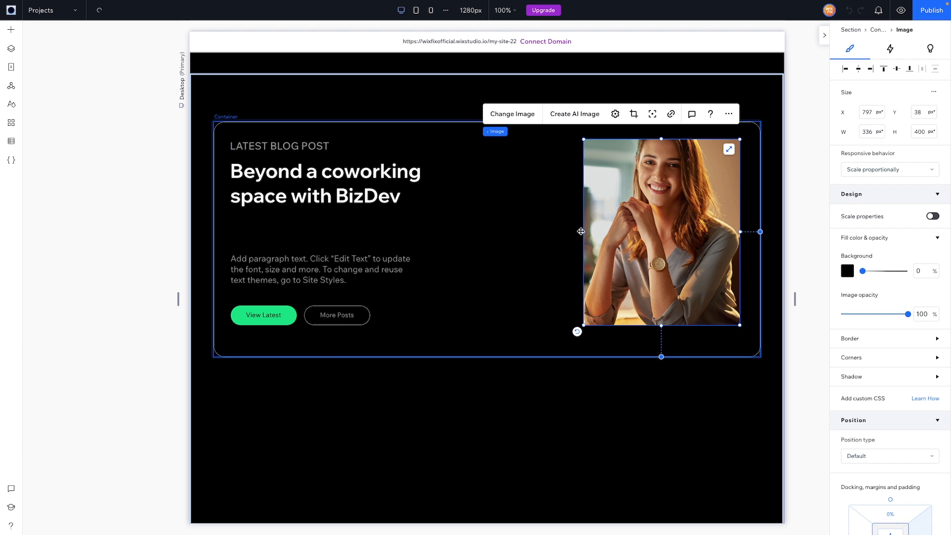
pyautogui.moveTo(579, 231); pyautogui.dragTo(495, 231)
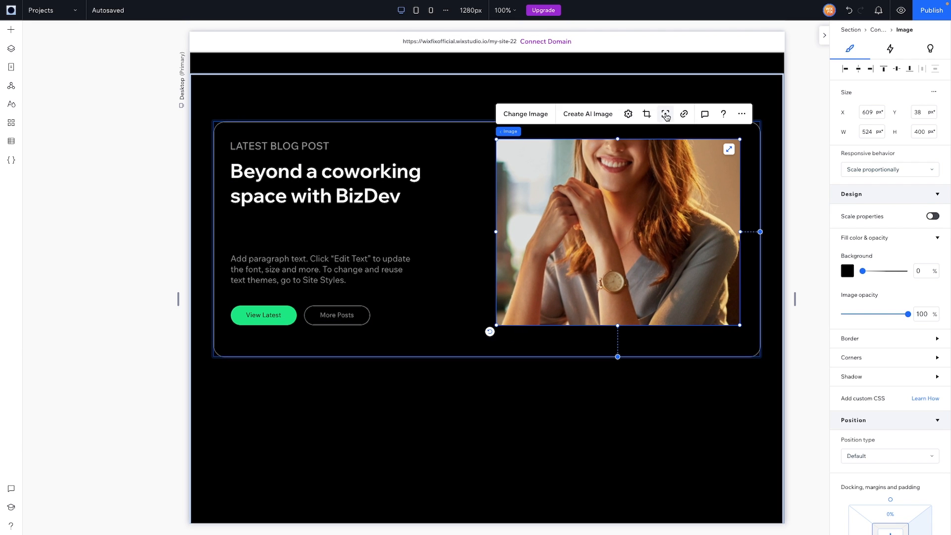
# Step: Set the photo's focal point on the woman's face and its corner radius to 12 px
pyautogui.click(665, 115)
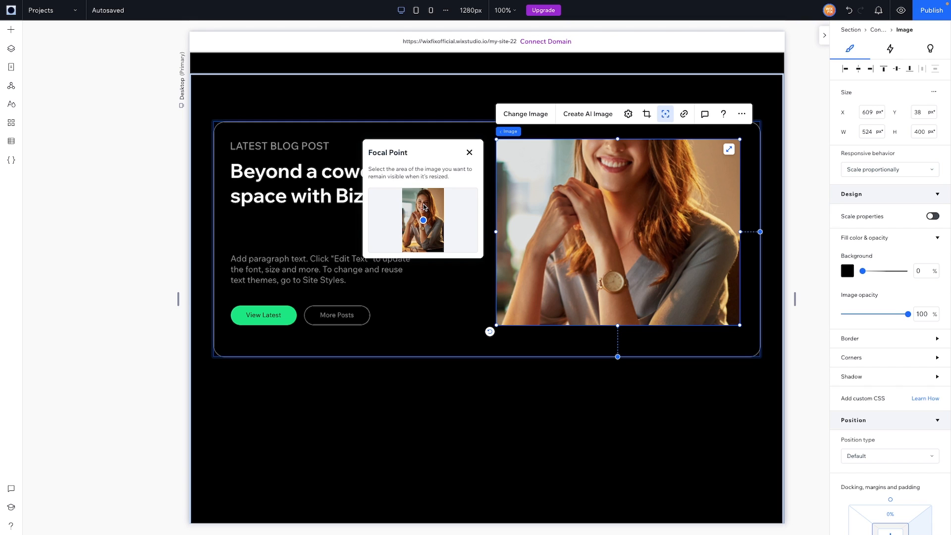
pyautogui.click(424, 205)
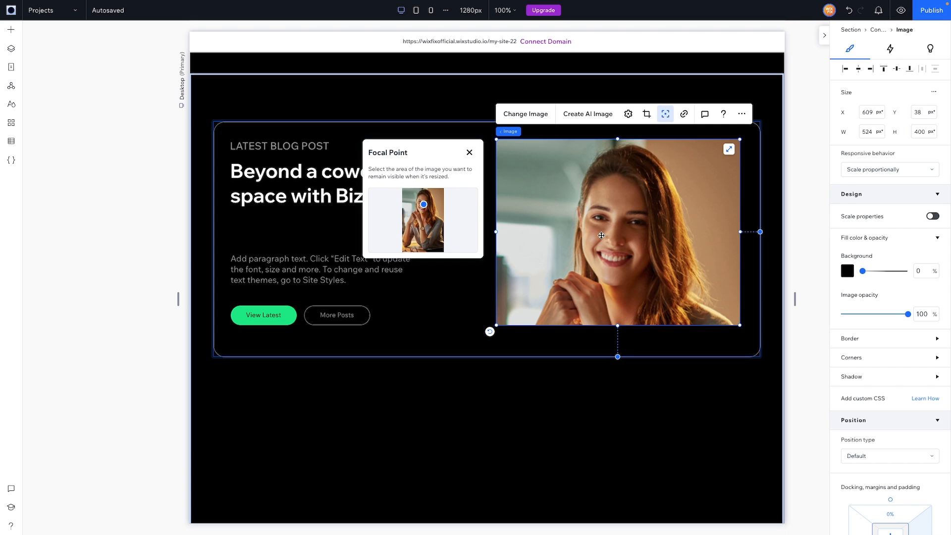
pyautogui.click(856, 359)
pyautogui.click(853, 389)
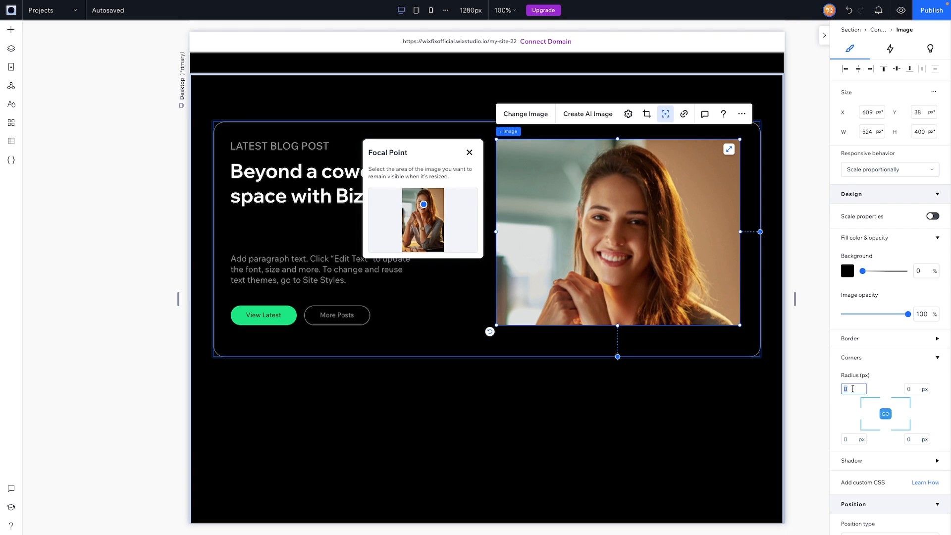
pyautogui.write('12')
pyautogui.press('Return')
# Step: Shorten the blog container to about 487 px high and centre the photo vertically inside it
pyautogui.click(463, 357)
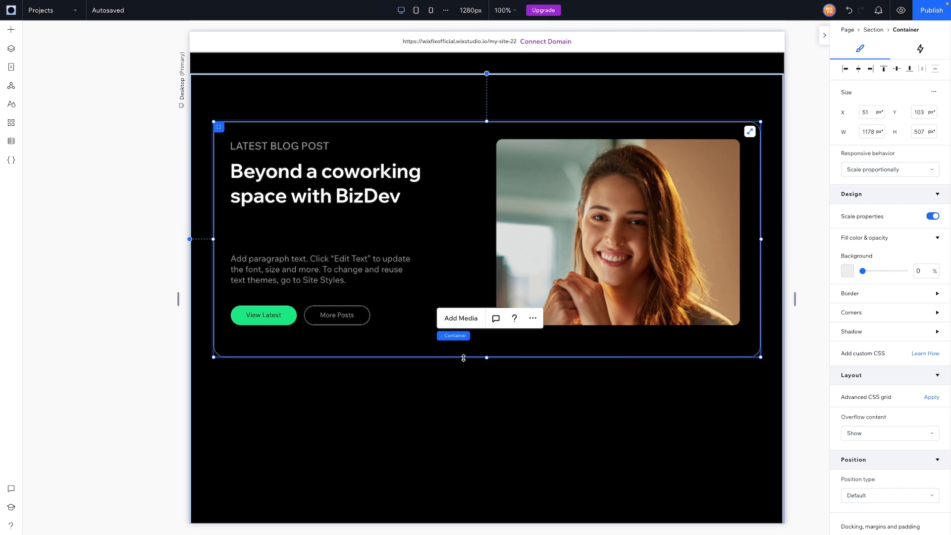
pyautogui.moveTo(463, 358); pyautogui.dragTo(465, 346)
pyautogui.click(614, 277)
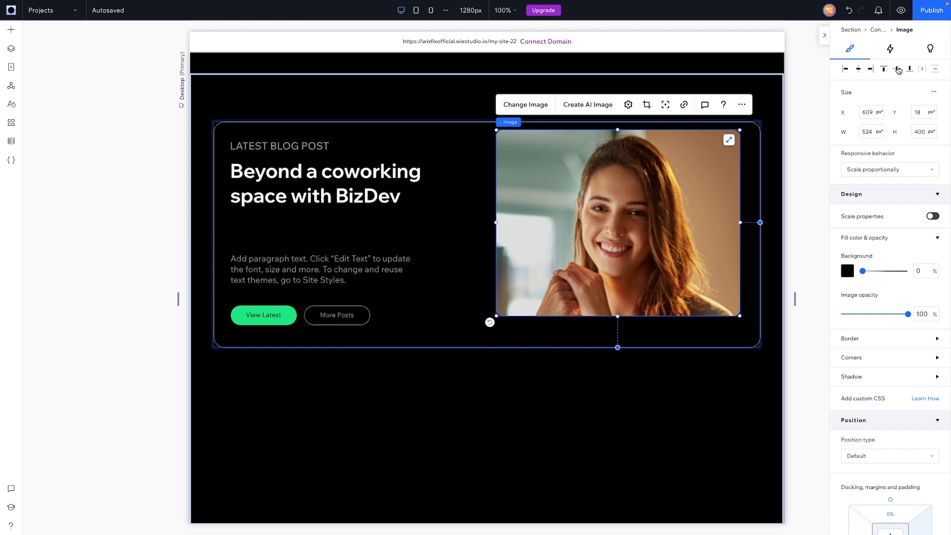
pyautogui.click(897, 69)
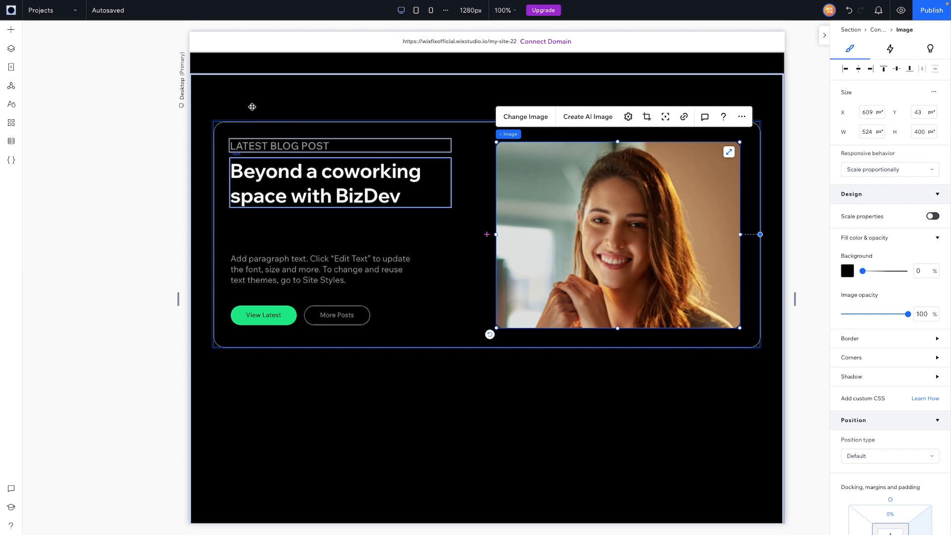
# Step: Move the blog container up within its section and shorten the section to about 625 px high
pyautogui.click(224, 130)
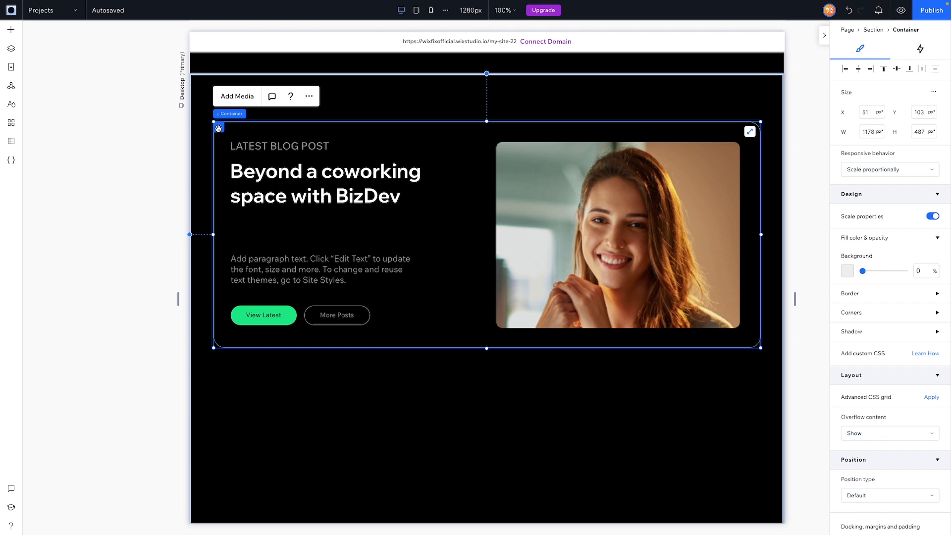
pyautogui.moveTo(218, 128); pyautogui.dragTo(220, 110)
pyautogui.click(567, 378)
pyautogui.scroll(-3, 567, 378)
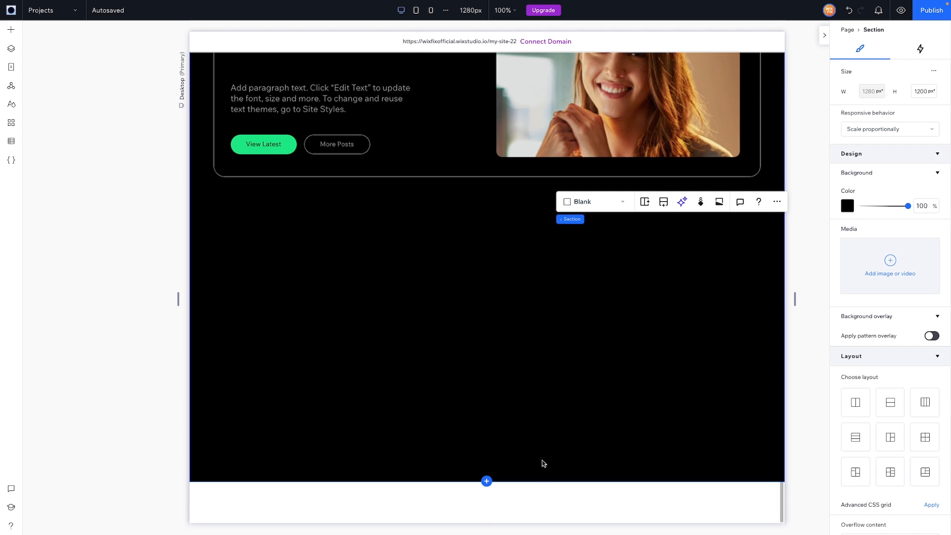
pyautogui.moveTo(531, 454); pyautogui.dragTo(518, 213)
# Step: Centre the blog container vertically in its section and select the section
pyautogui.click(445, 231)
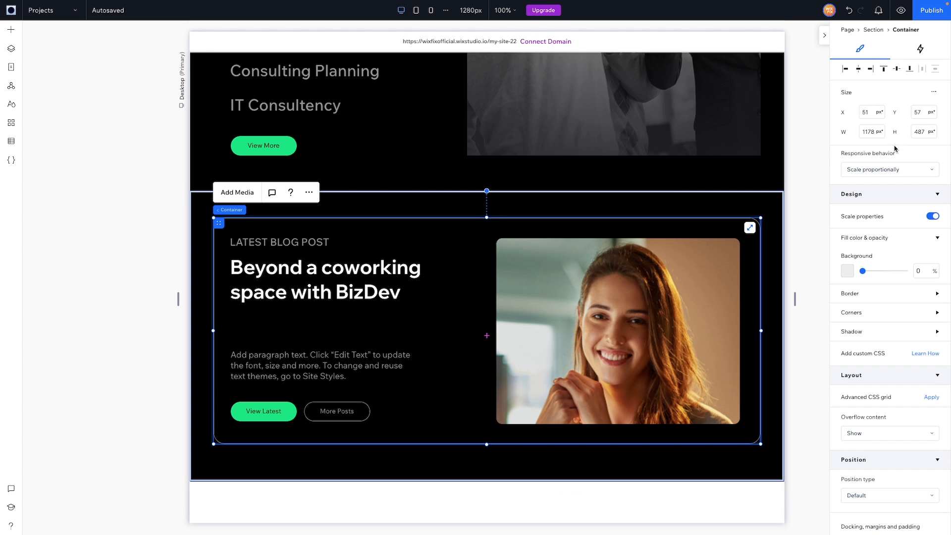
pyautogui.click(897, 69)
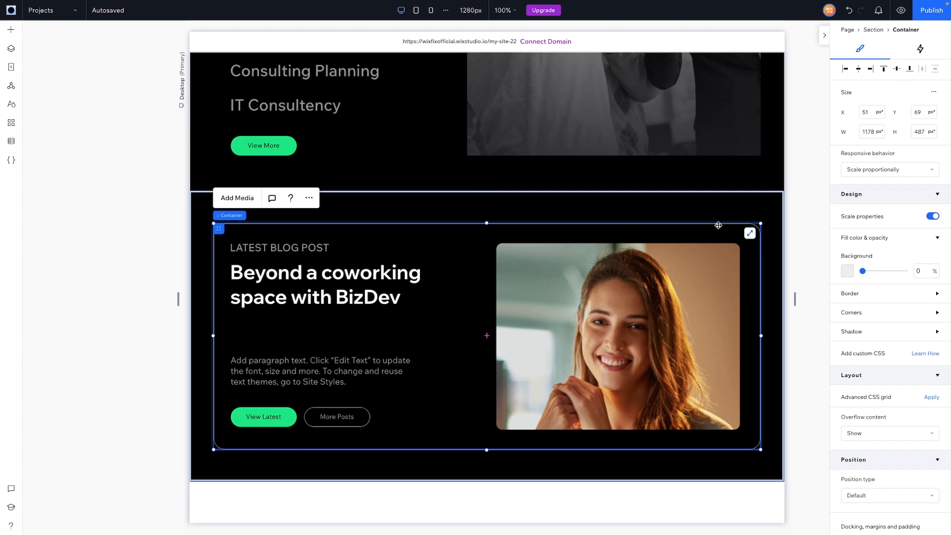
pyautogui.click(487, 463)
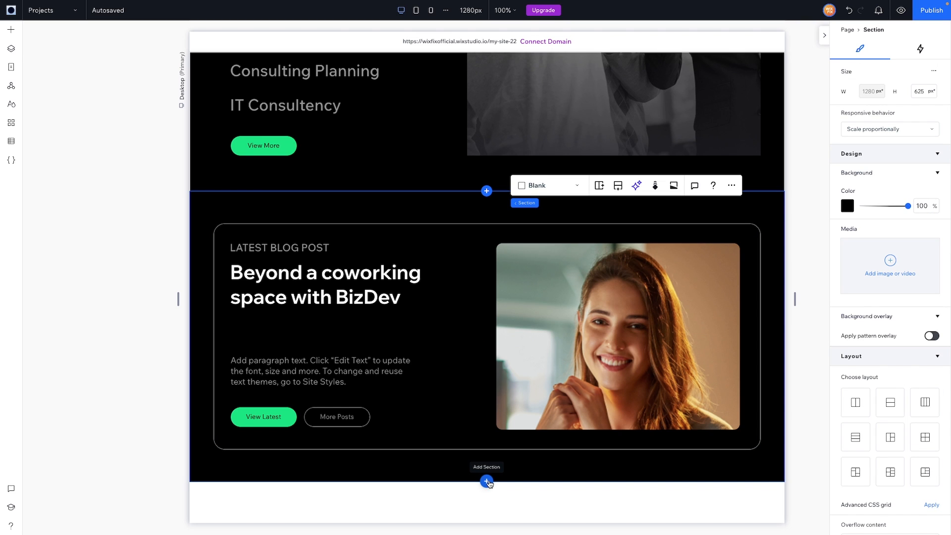
# Step: Add a blank section below the blog section and set its background to the bright green theme color #10E981
pyautogui.scroll(-5, 489, 483)
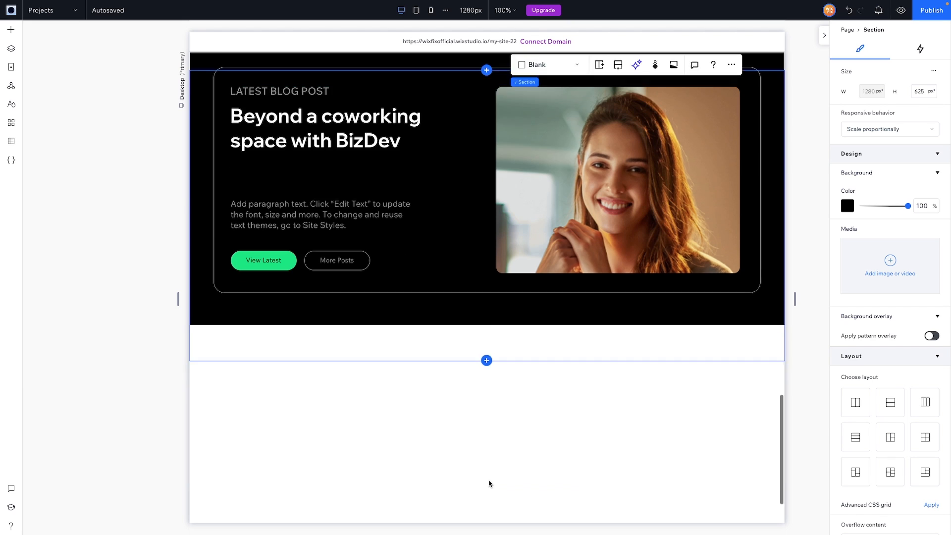
pyautogui.click(510, 396)
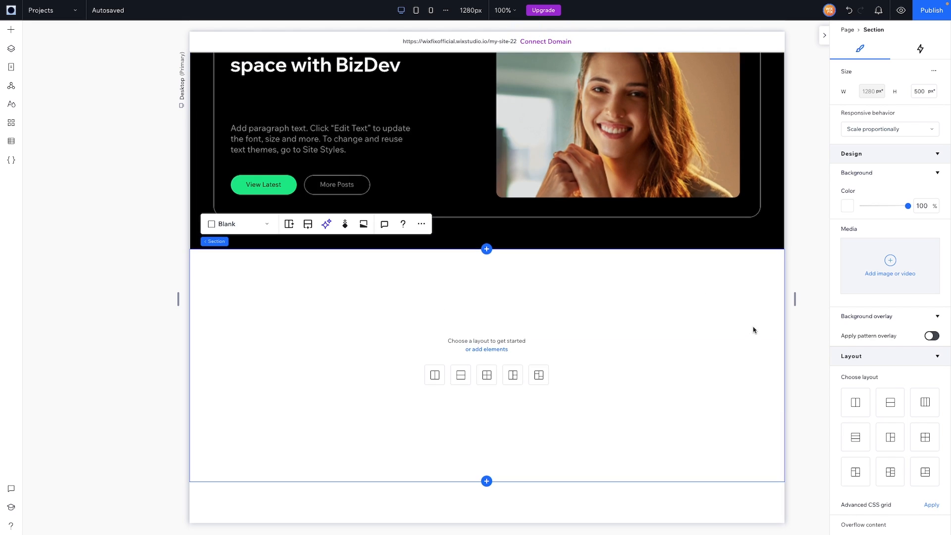
pyautogui.click(848, 206)
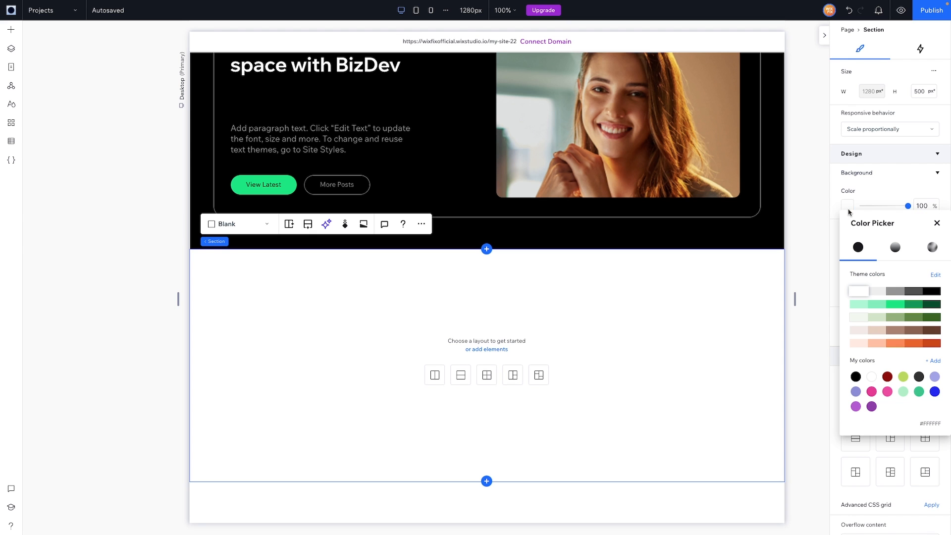
pyautogui.click(895, 304)
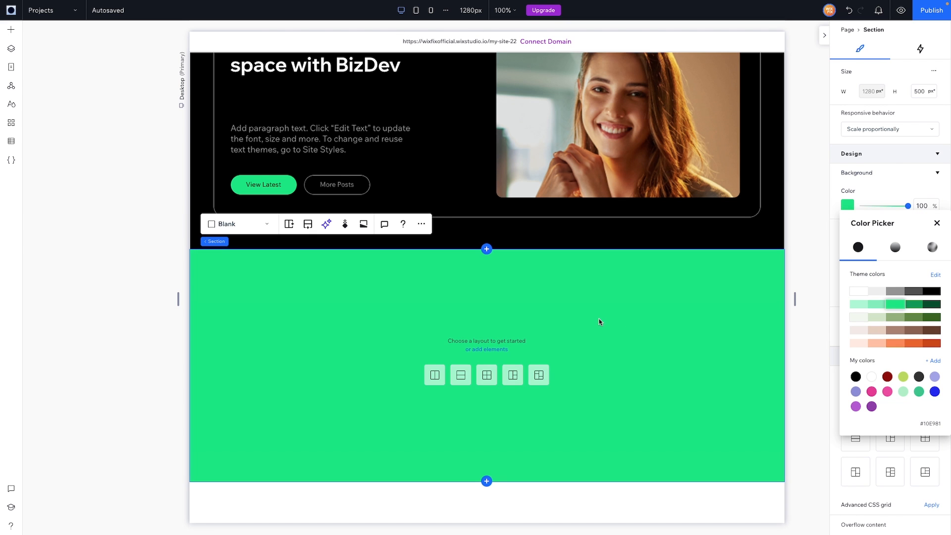
# Step: Copy the "About Our Company" heading into the green section and change its text to "Have a project of your own?"
pyautogui.scroll(15, 327, 108)
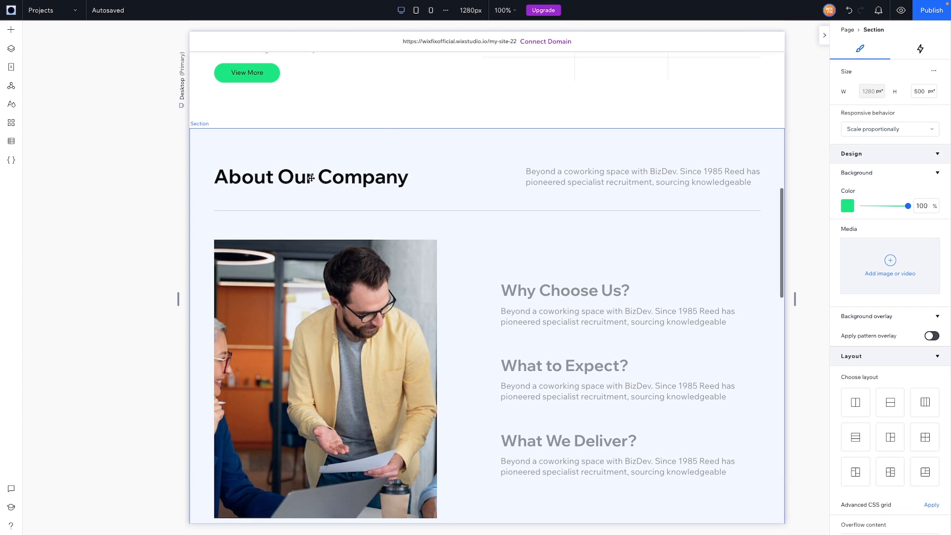
pyautogui.click(311, 177)
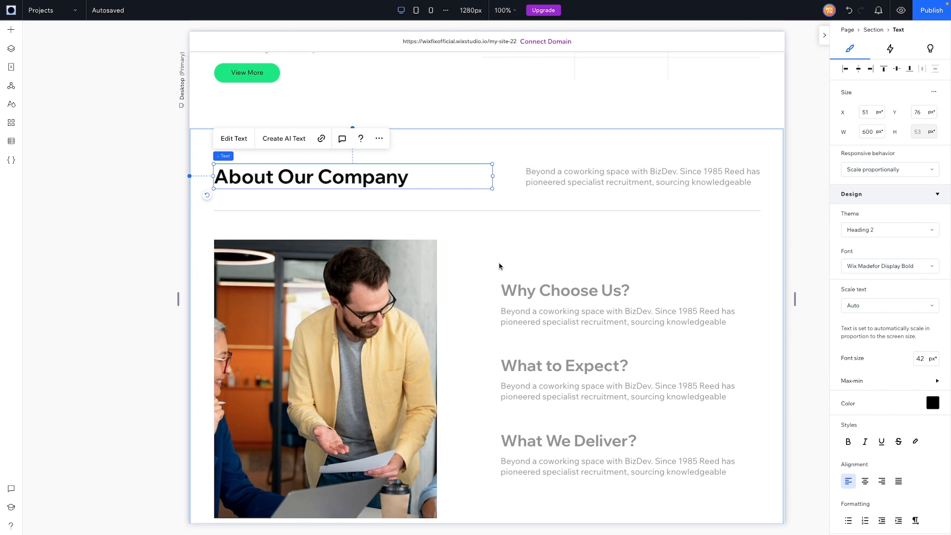
pyautogui.scroll(-15, 500, 267)
pyautogui.doubleClick(562, 315)
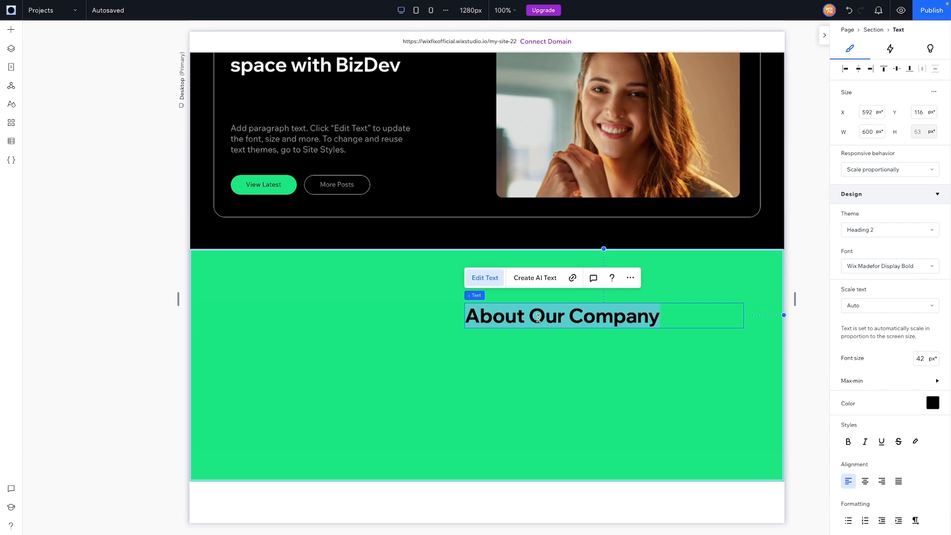
pyautogui.write('Have a pro')
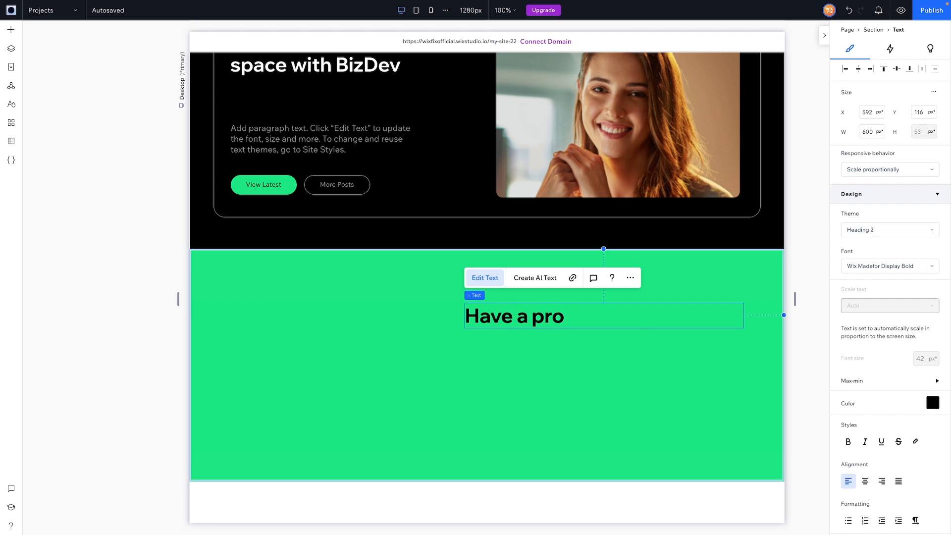
pyautogui.write('ject of your own?')
# Step: Center-align the new heading's text and center the heading horizontally in the green section
pyautogui.hotkey('ctrl', 'a')
pyautogui.click(865, 481)
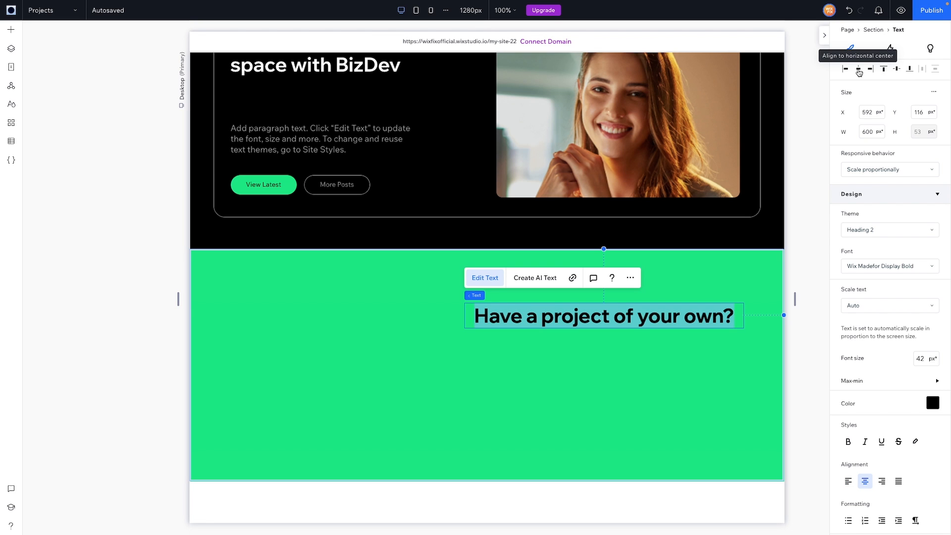
pyautogui.click(859, 69)
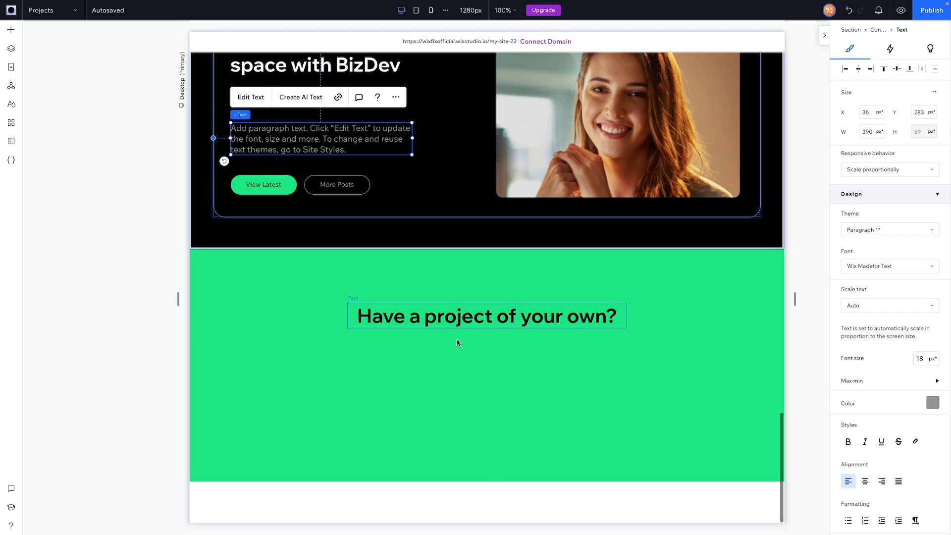
# Step: Paste a copy of the blog section's paragraph below the heading in the green section and select it
pyautogui.rightClick(457, 340)
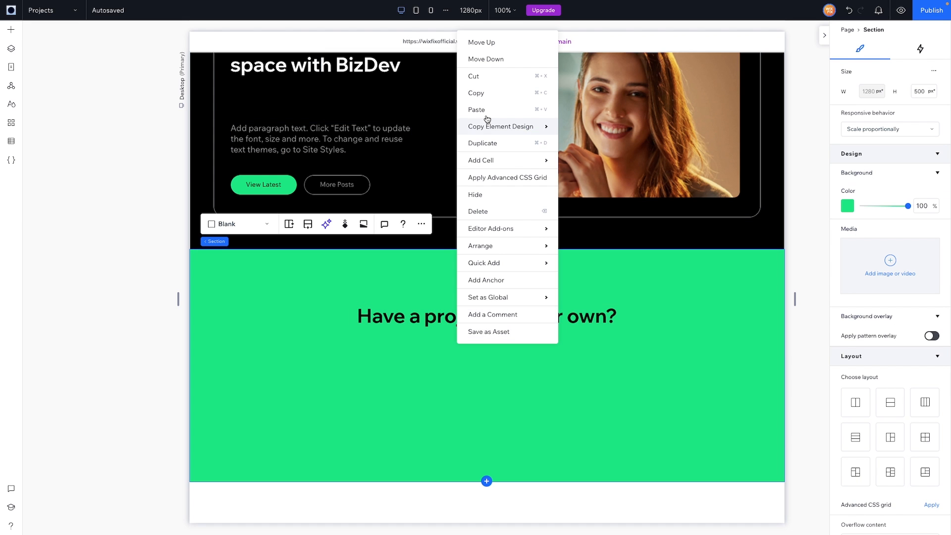
pyautogui.press('Escape')
pyautogui.click(572, 352)
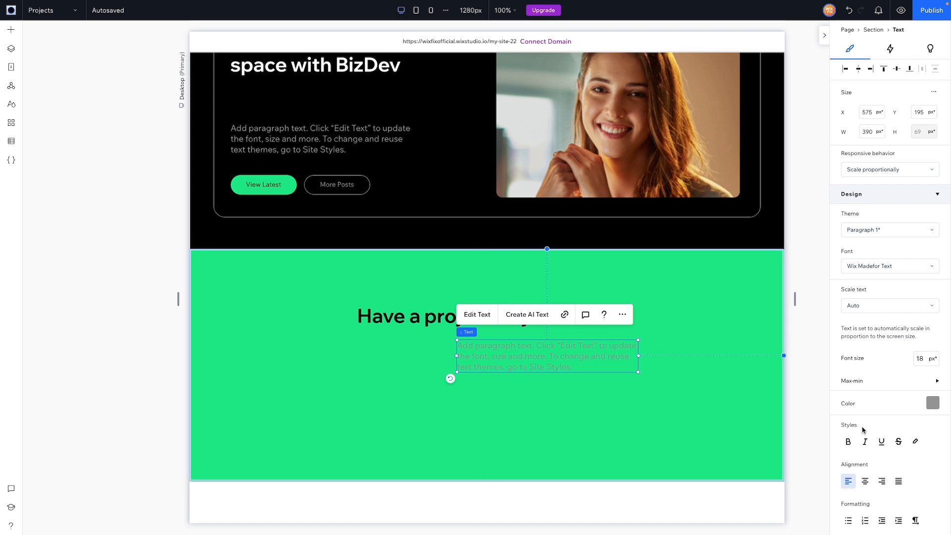
# Step: Color the pasted paragraph black, center-align its text and center it horizontally in the green section
pyautogui.click(933, 402)
pyautogui.click(931, 394)
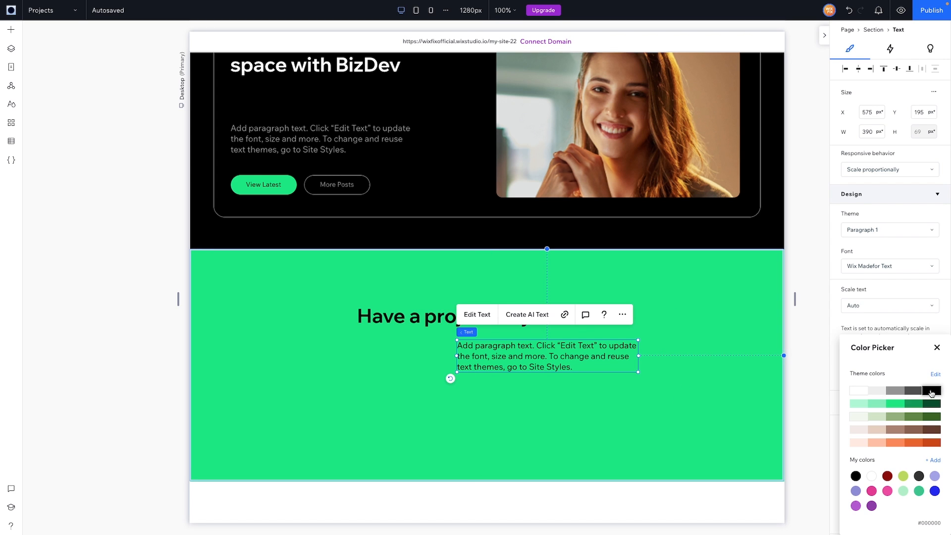
pyautogui.click(924, 335)
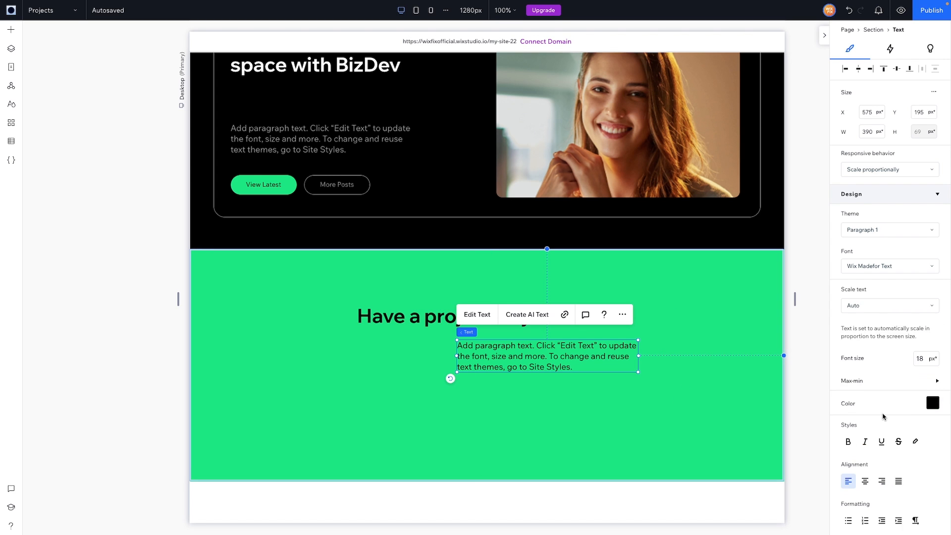
pyautogui.click(866, 483)
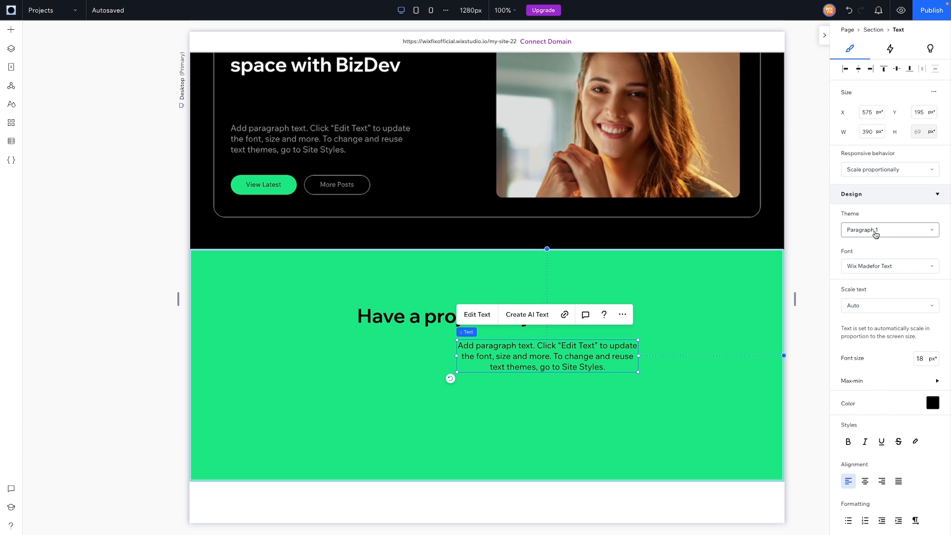
pyautogui.click(859, 69)
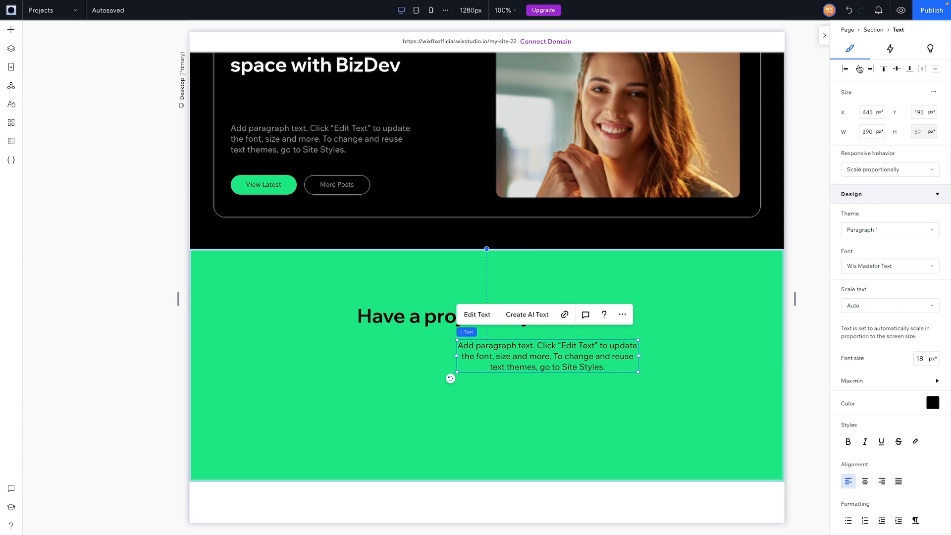
# Step: Copy the "View Latest" button into the green section and center it horizontally just below the paragraph
pyautogui.click(263, 184)
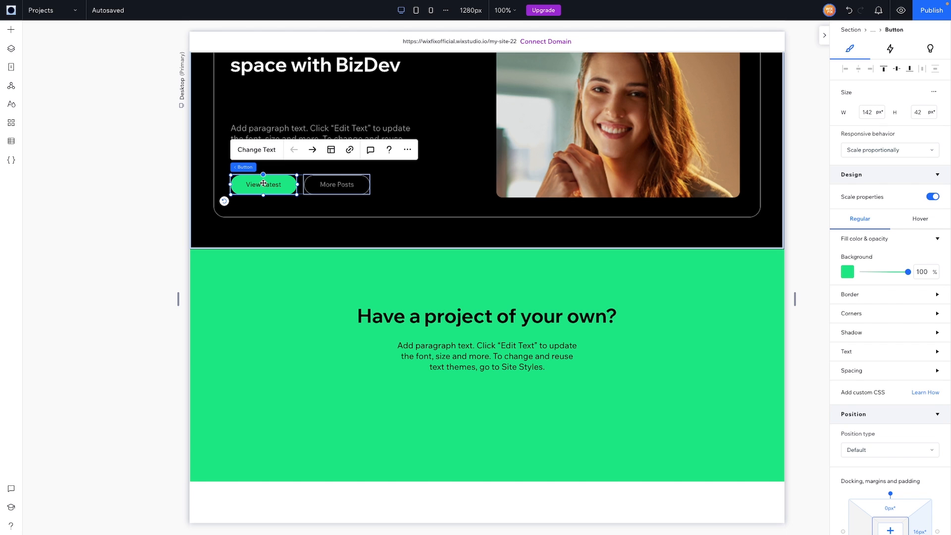
pyautogui.rightClick(508, 411)
pyautogui.click(533, 179)
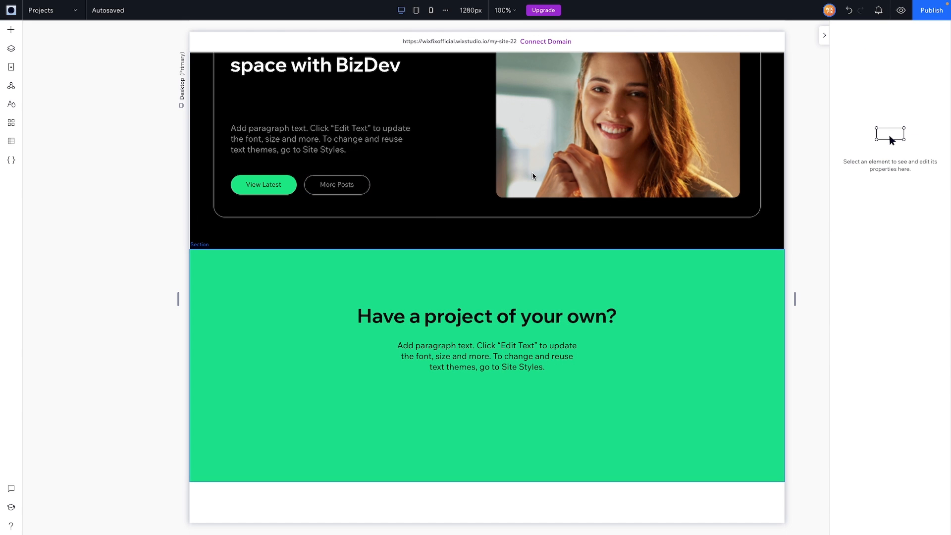
pyautogui.click(540, 417)
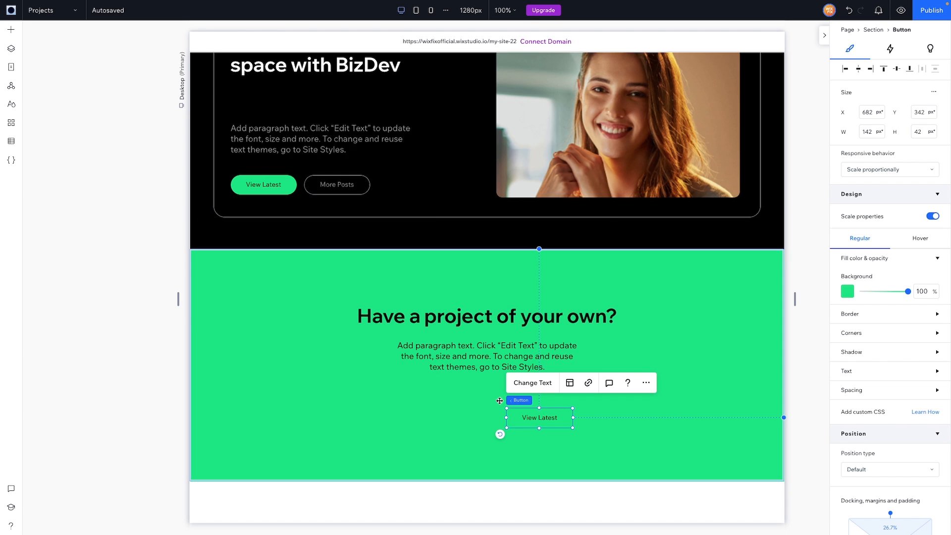
pyautogui.moveTo(500, 400)
pyautogui.mouseDown()
pyautogui.moveTo(482, 396)
pyautogui.moveTo(492, 397)
pyautogui.mouseUp()
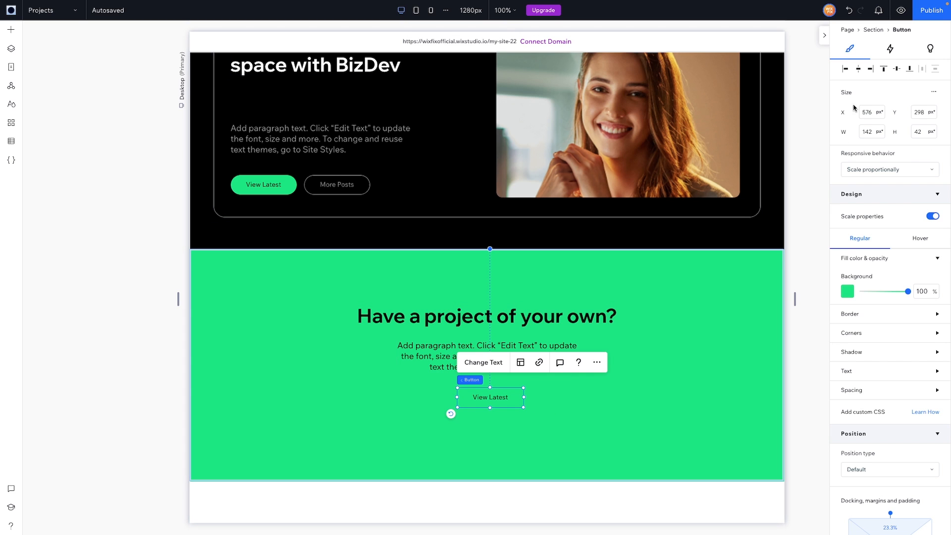
pyautogui.hotkey('ctrl', 'z')
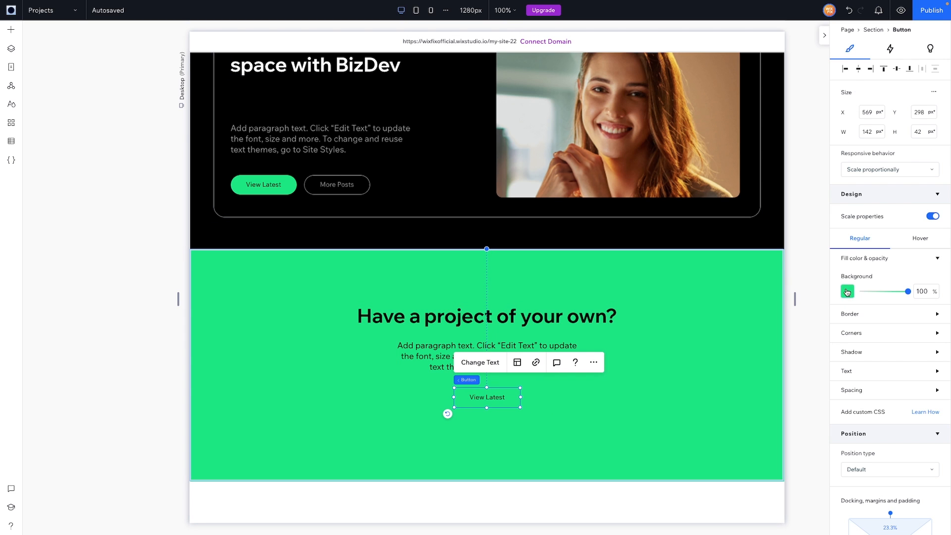
# Step: Give the copied button a white background and change its label to "Get in Touch"
pyautogui.click(847, 293)
pyautogui.click(859, 345)
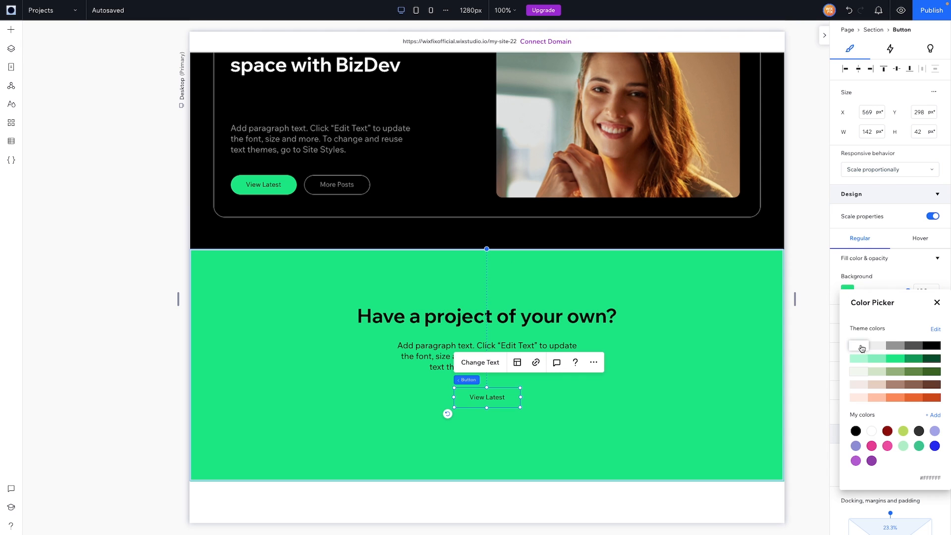
pyautogui.click(477, 362)
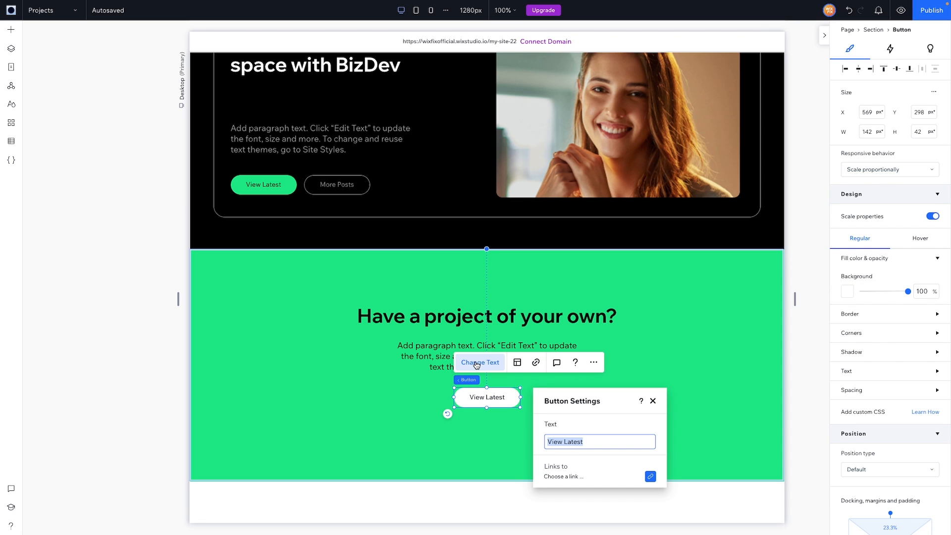
pyautogui.write('Get in Touch')
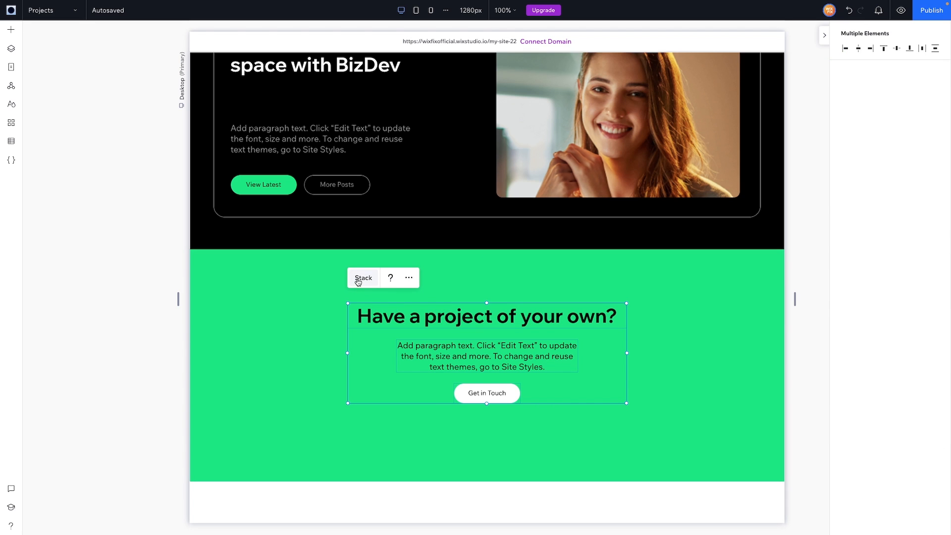
# Step: Stack the heading, paragraph and button, and set the green section's height to 350 px
pyautogui.click(358, 280)
pyautogui.click(732, 310)
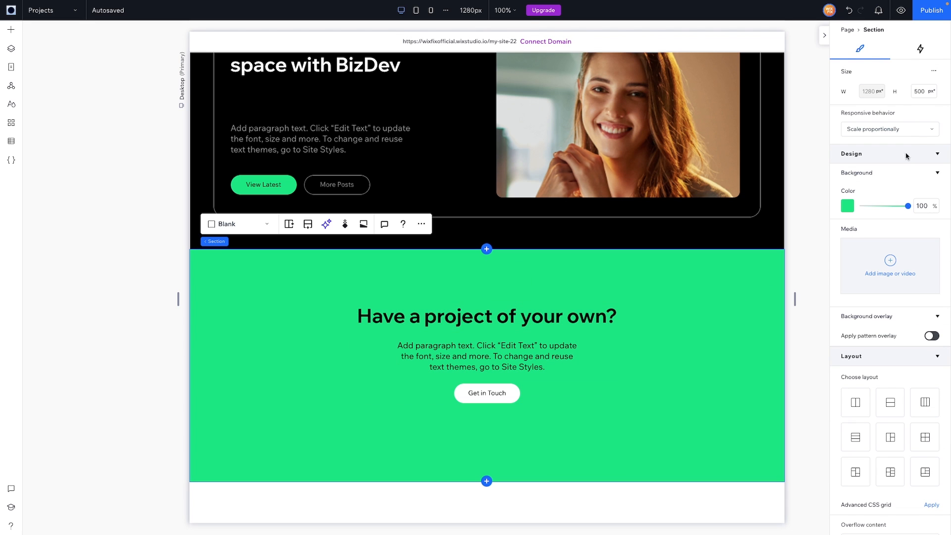
pyautogui.click(923, 94)
pyautogui.write('350')
pyautogui.press('Return')
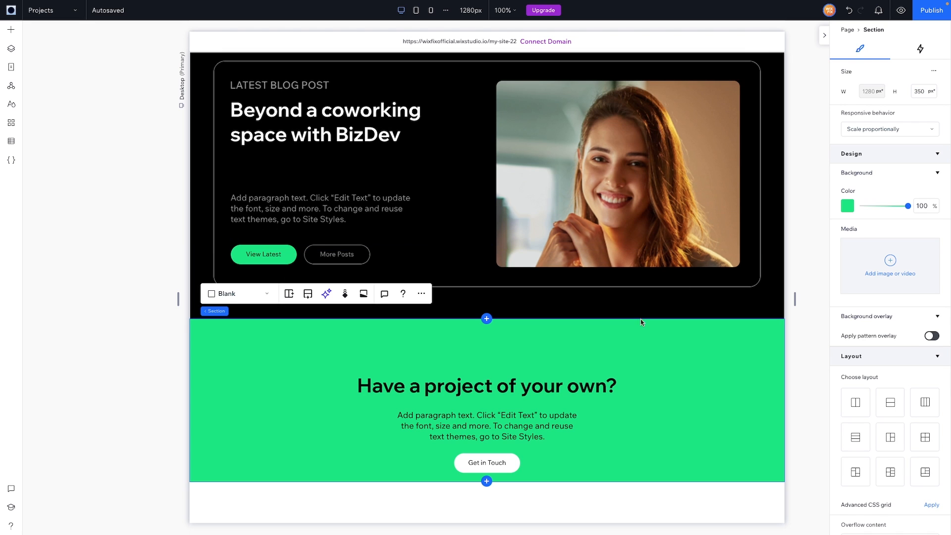
# Step: Center the text and button stack vertically within the green section
pyautogui.click(486, 403)
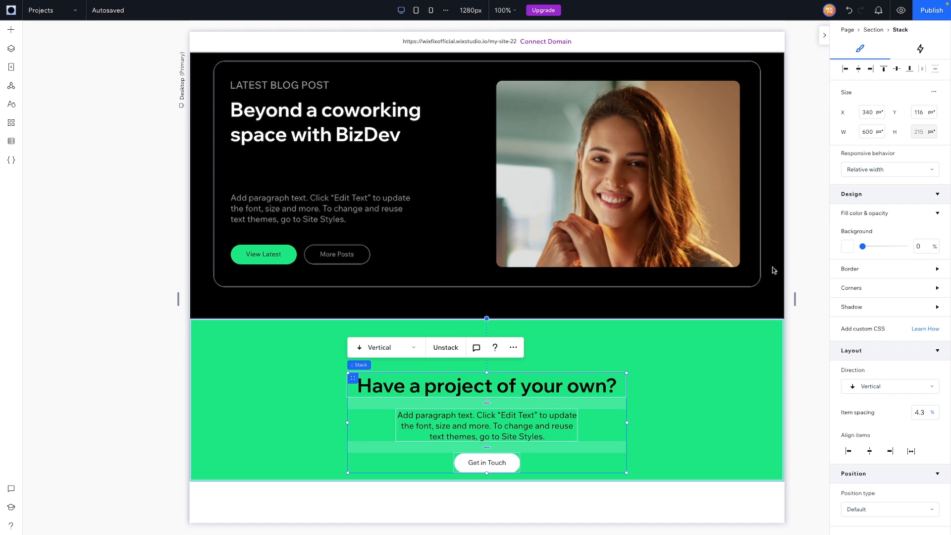
pyautogui.click(896, 70)
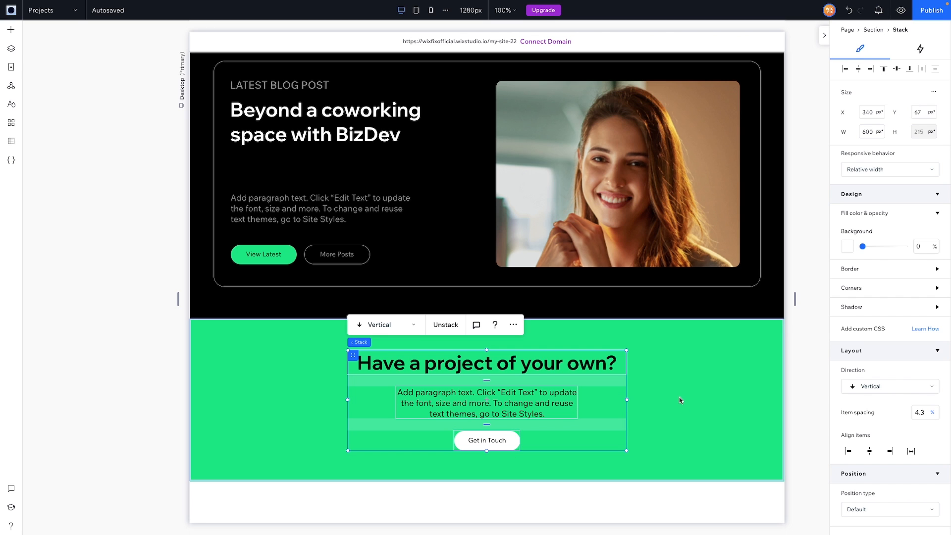
pyautogui.click(698, 400)
# Step: Set the footer's height to 450 px
pyautogui.click(504, 506)
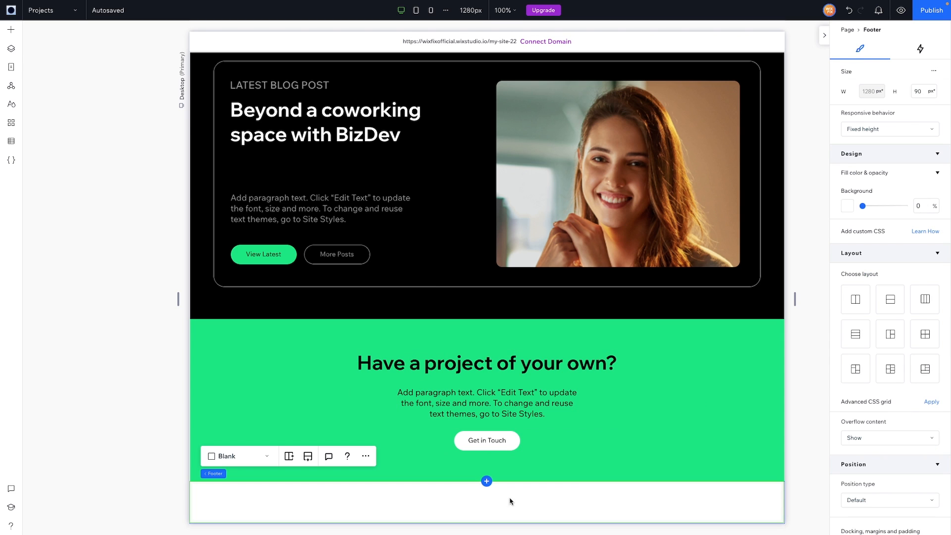
pyautogui.click(922, 90)
pyautogui.write('450')
pyautogui.press('Return')
pyautogui.scroll(-3, 569, 237)
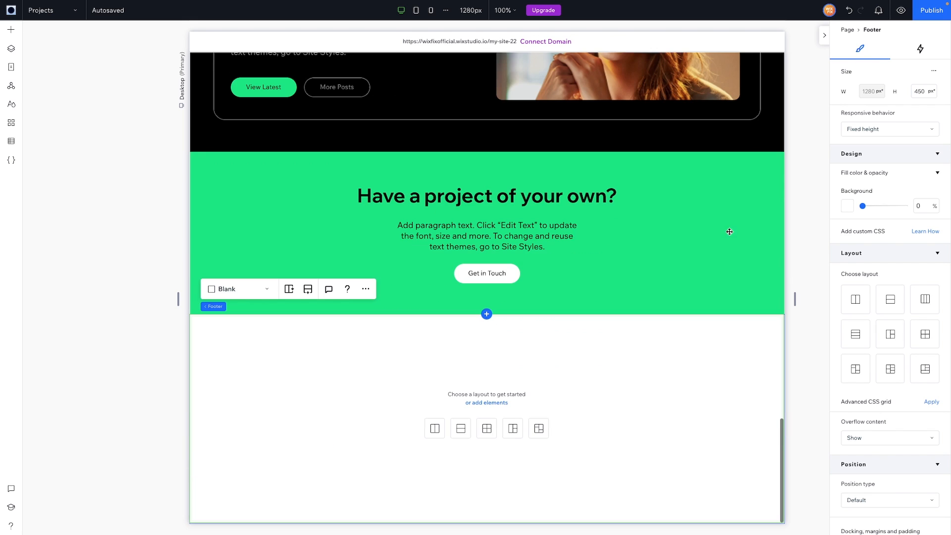
# Step: Fill the footer's background with black
pyautogui.click(848, 206)
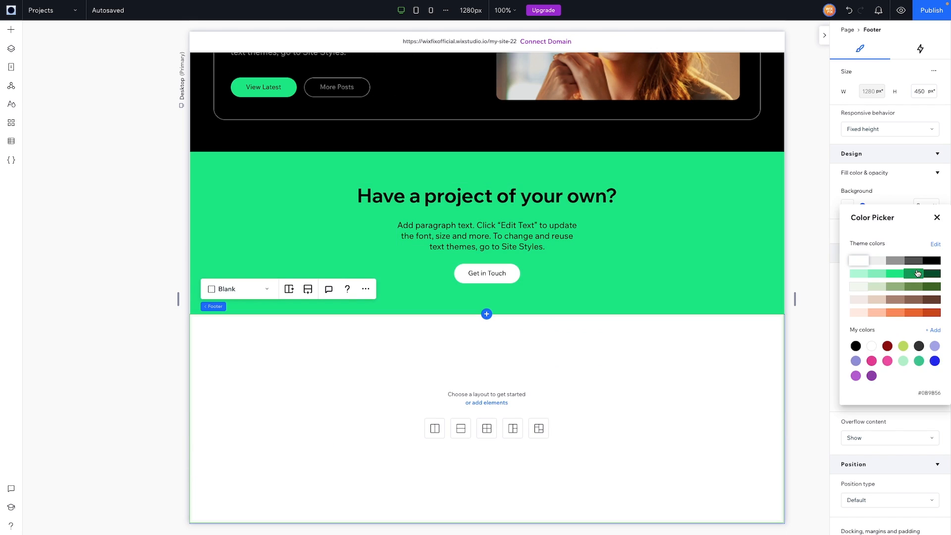
pyautogui.click(935, 261)
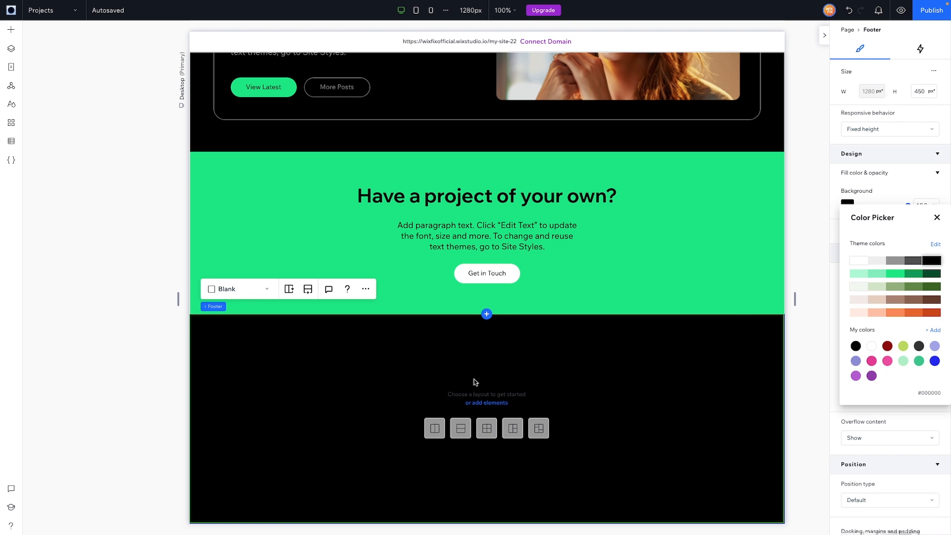
pyautogui.press('Escape')
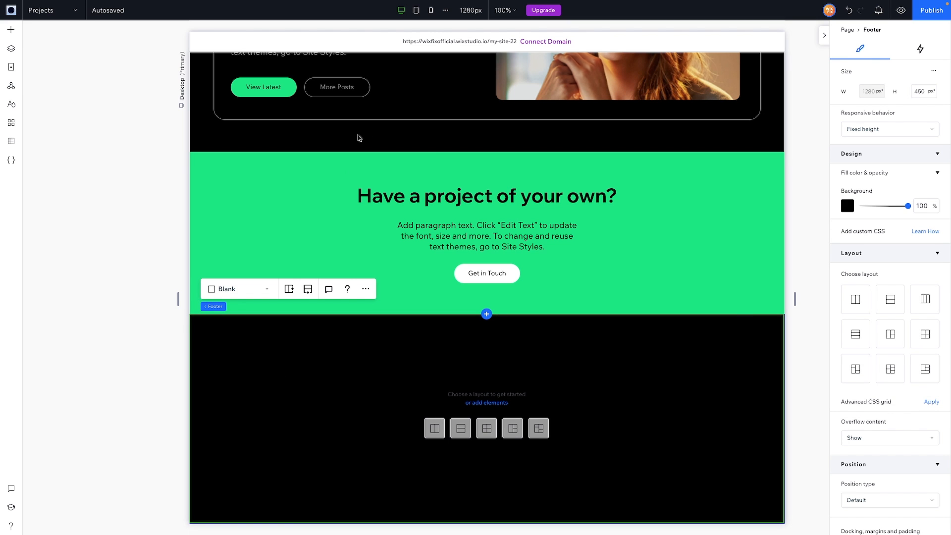
# Step: Copy the white WIXFIX logo from the header and paste it into the black footer
pyautogui.scroll(20, 358, 137)
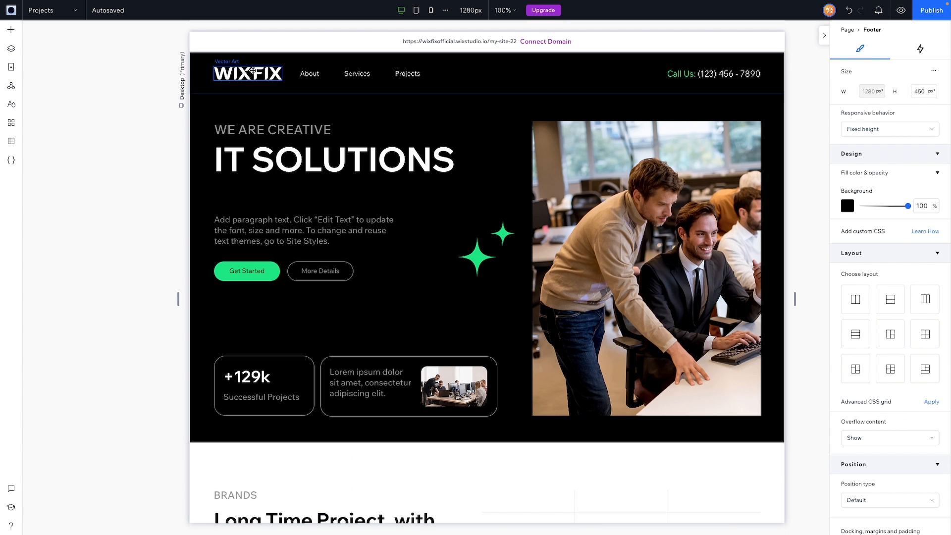
pyautogui.click(253, 71)
pyautogui.scroll(-15, 319, 224)
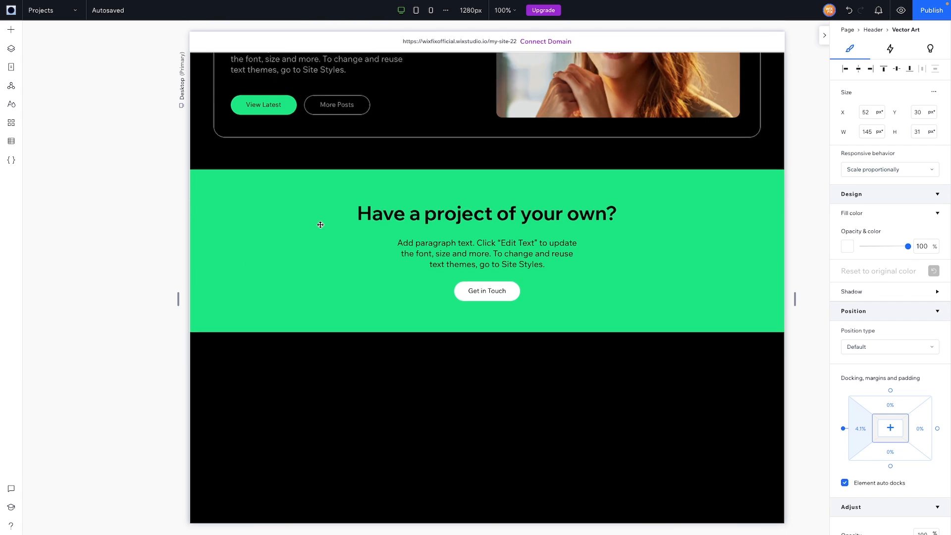
pyautogui.rightClick(348, 363)
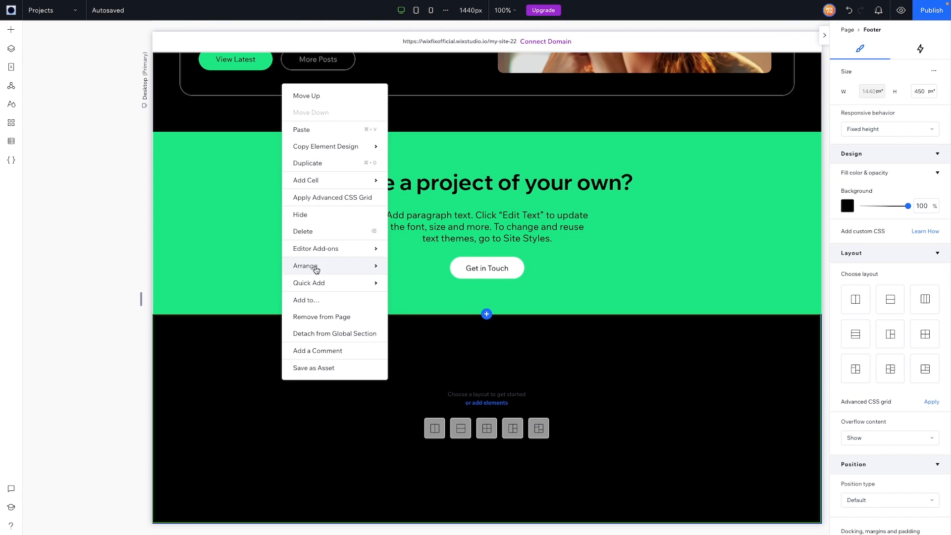
pyautogui.click(302, 129)
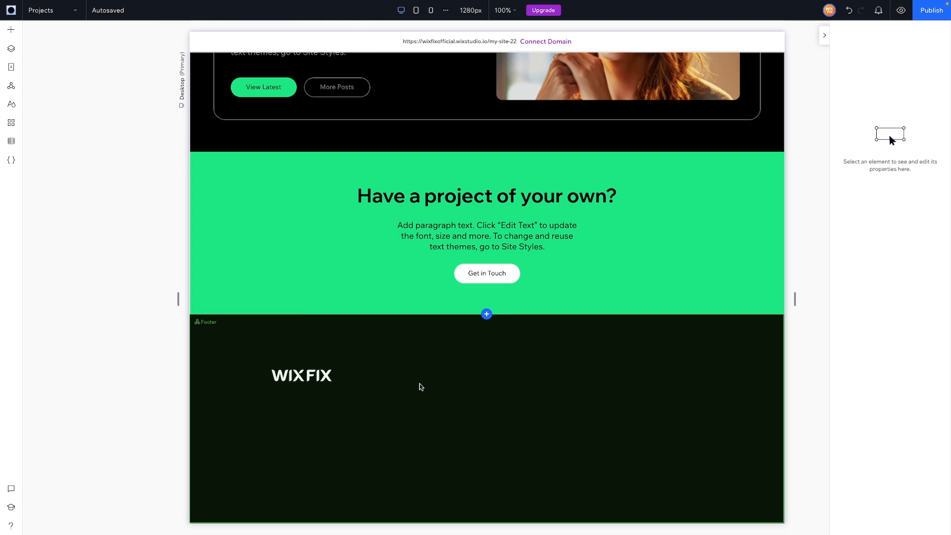
# Step: Place the logo near the footer's upper-left corner and set its left margin to 4%
pyautogui.click(317, 377)
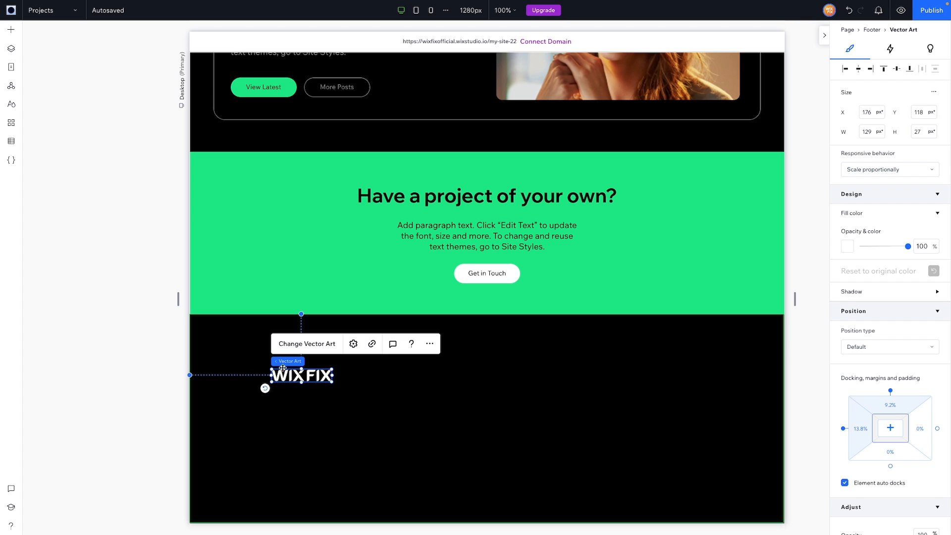
pyautogui.moveTo(298, 378); pyautogui.dragTo(243, 354)
pyautogui.click(861, 428)
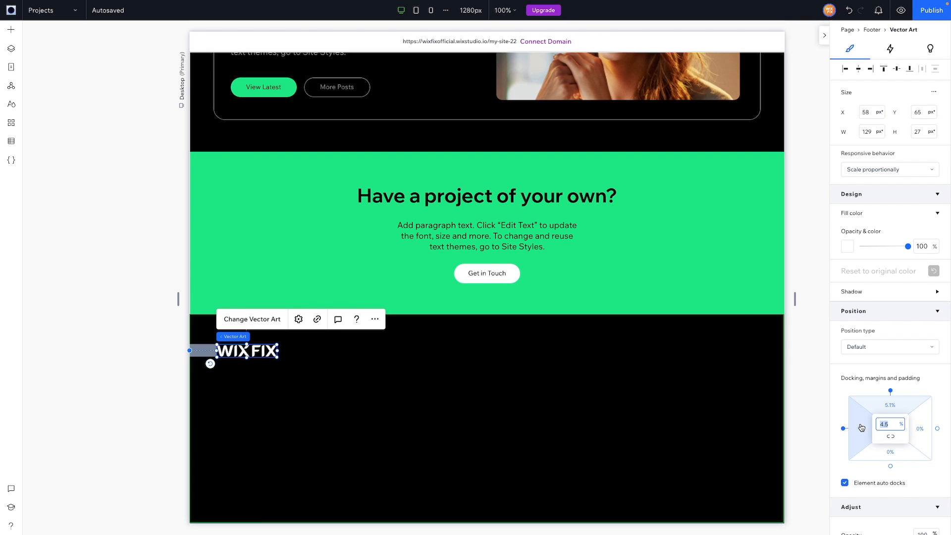
pyautogui.write('4')
pyautogui.press('Left')
pyautogui.press('Left')
pyautogui.press('Left')
pyautogui.press('Left')
pyautogui.press('Left')
pyautogui.press('Left')
pyautogui.press('Left')
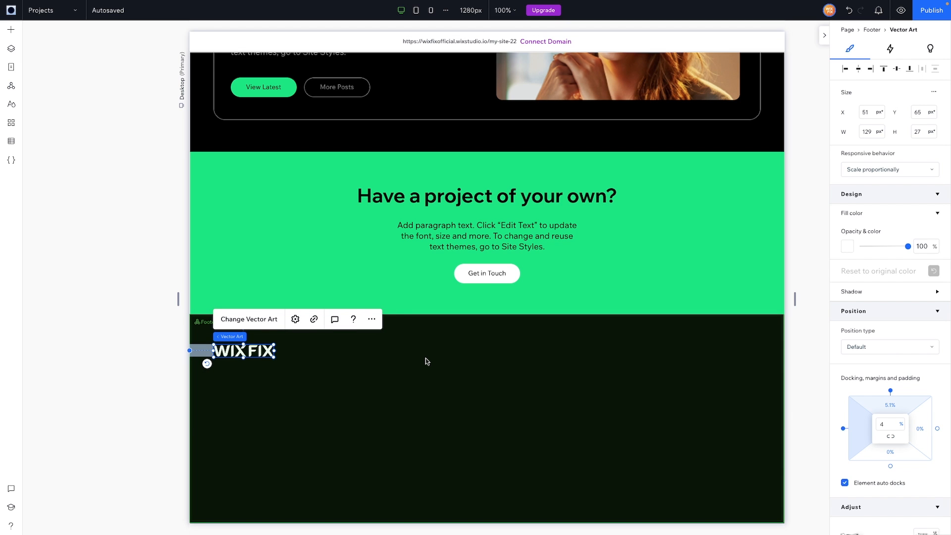
# Step: Copy the grey paragraph from the latest blog post card and paste it into the footer beneath the logo
pyautogui.scroll(2, 408, 168)
pyautogui.click(292, 112)
pyautogui.scroll(-2, 350, 272)
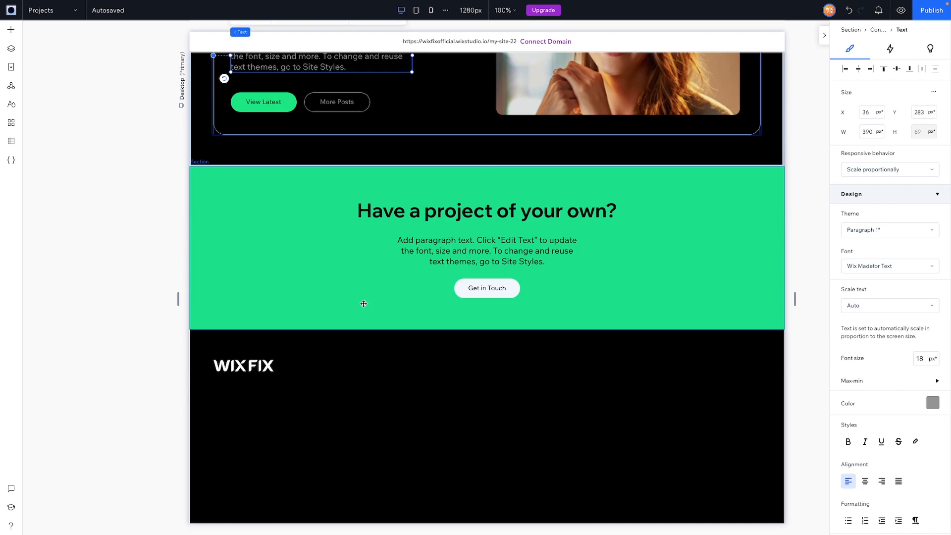
pyautogui.rightClick(314, 355)
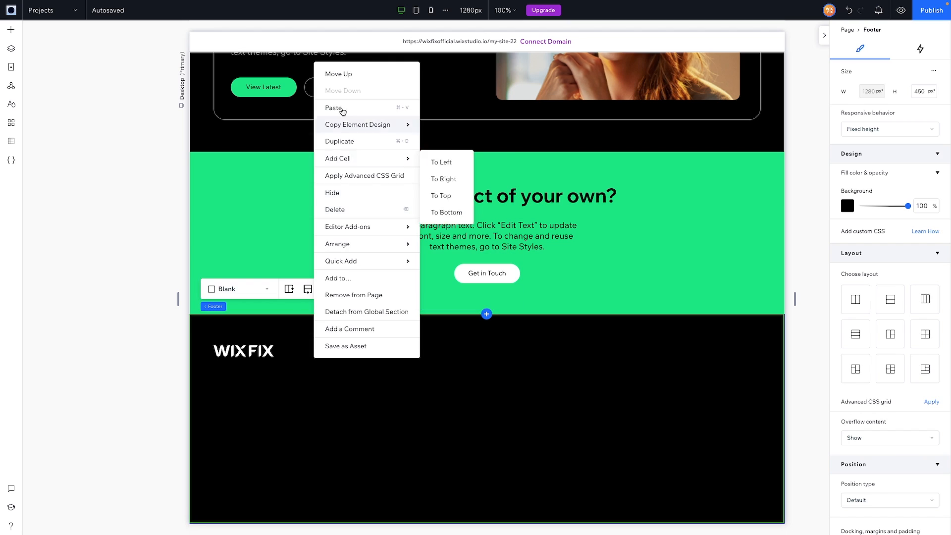
pyautogui.click(341, 110)
# Step: Duplicate the footer paragraph, place the copy left-aligned below it, and change its text to "© Wix Fix 2023 | All Rights Reserved"
pyautogui.hotkey('ctrl', 'd')
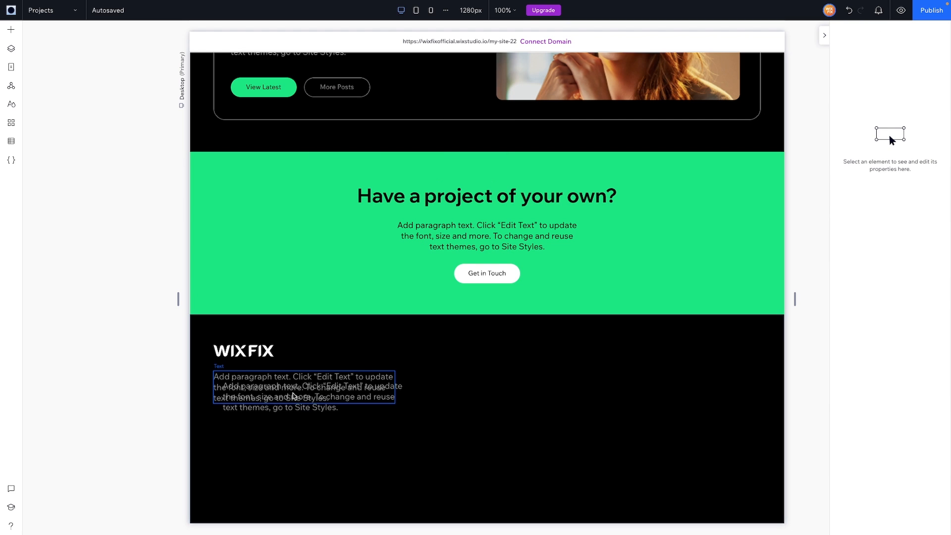
pyautogui.click(275, 396)
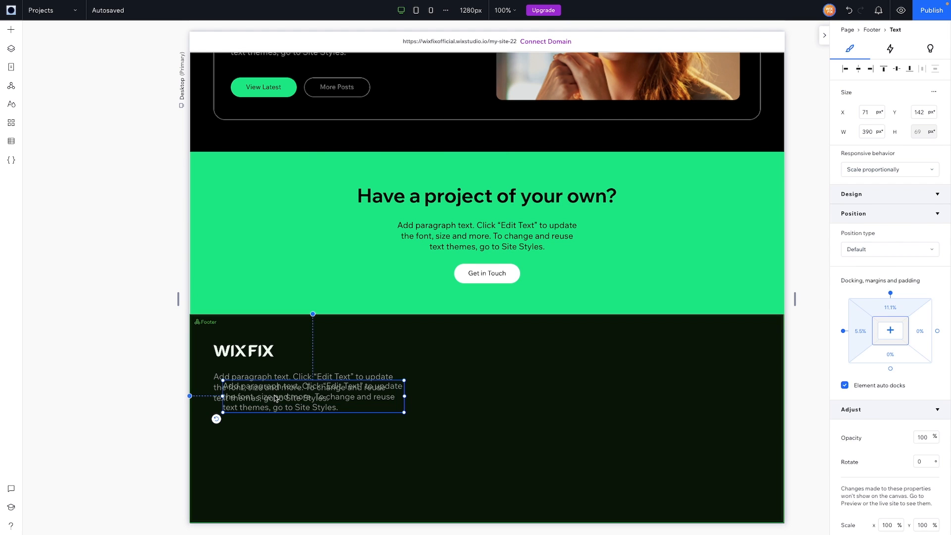
pyautogui.moveTo(272, 396); pyautogui.dragTo(263, 448)
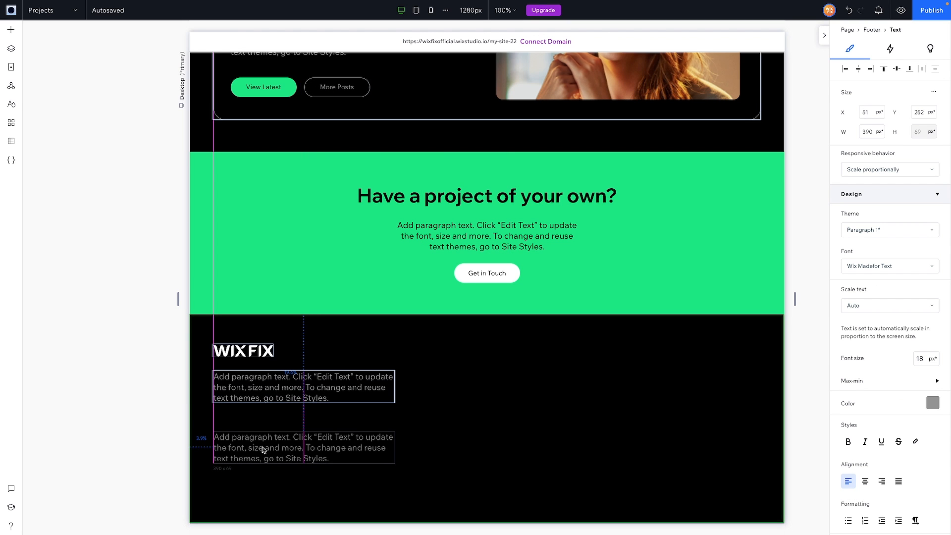
pyautogui.doubleClick(263, 450)
pyautogui.write('©')
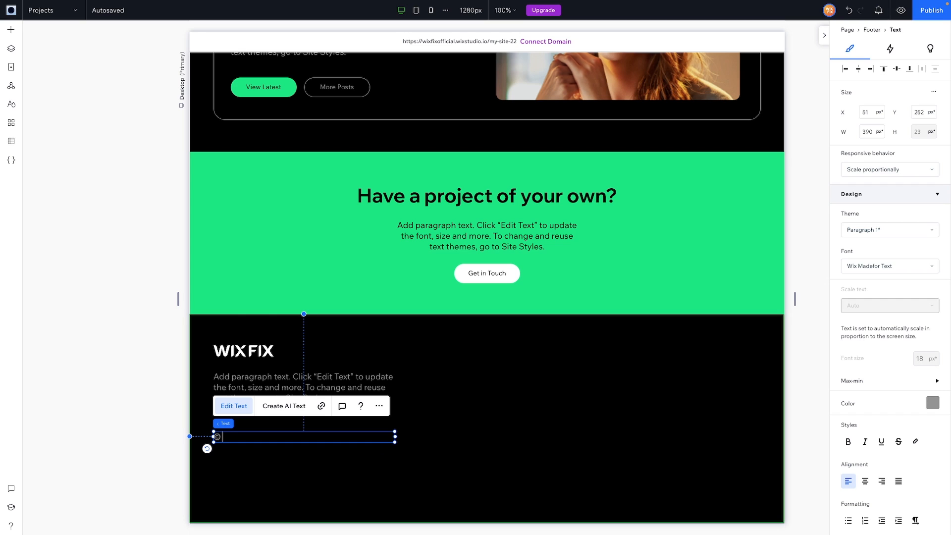
pyautogui.write('Wix Fi')
pyautogui.click(560, 363)
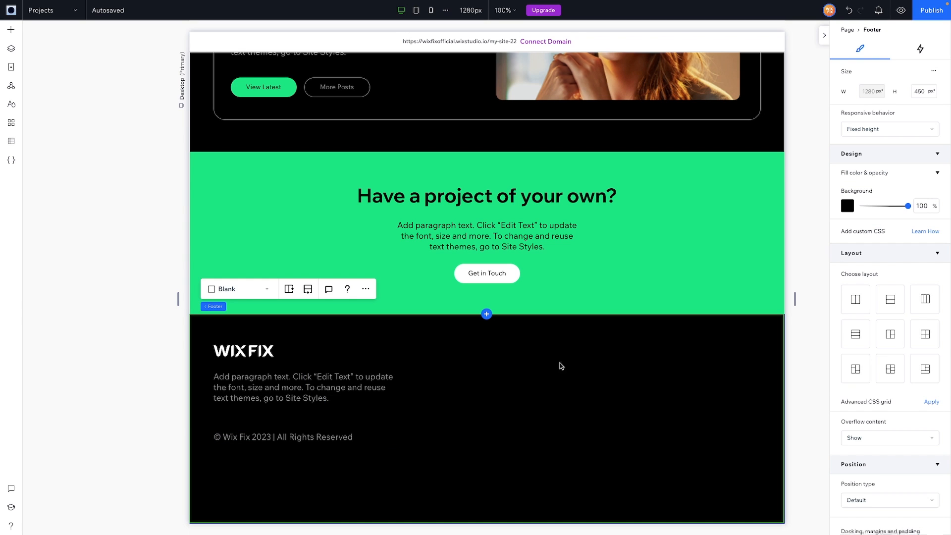
# Step: Add the "Subscribe to our newsletter" form with the rounded light background to the right half of the footer
pyautogui.click(14, 35)
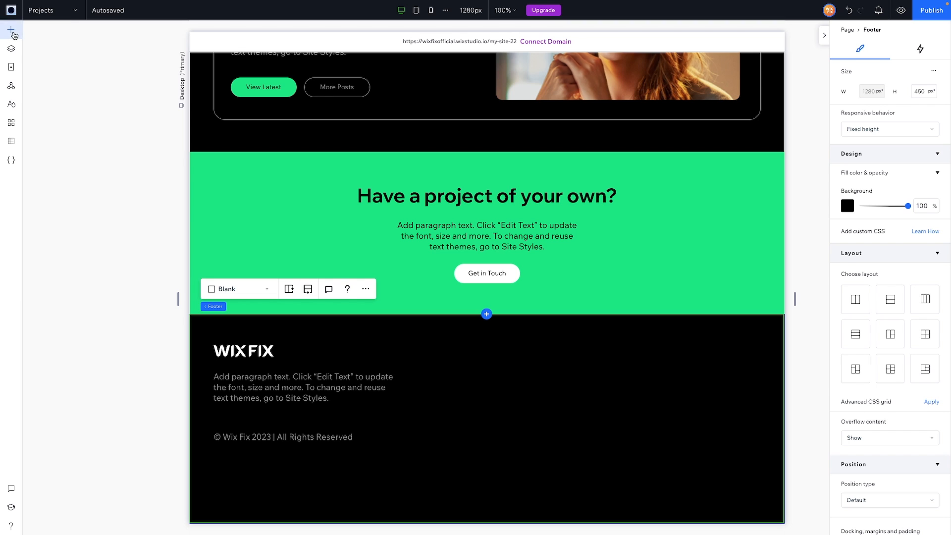
pyautogui.click(63, 218)
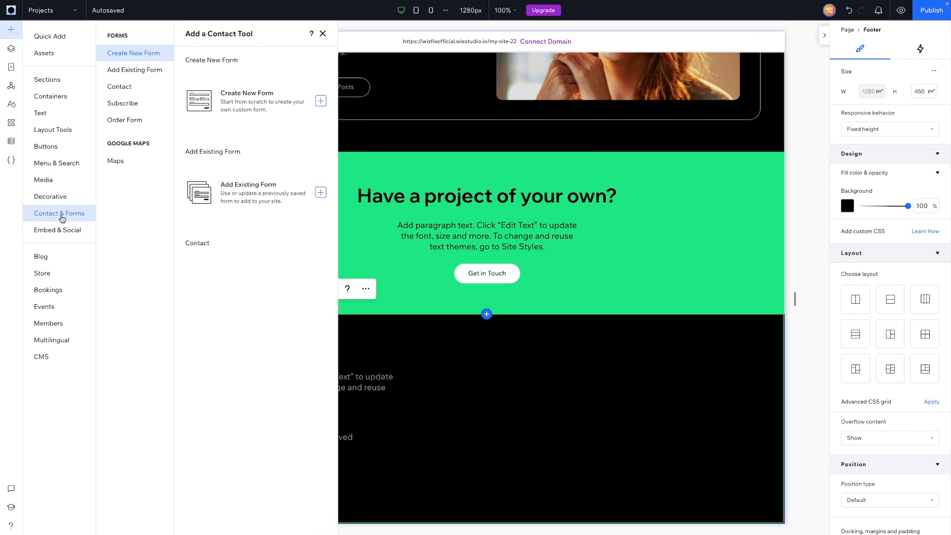
pyautogui.scroll(-4, 270, 246)
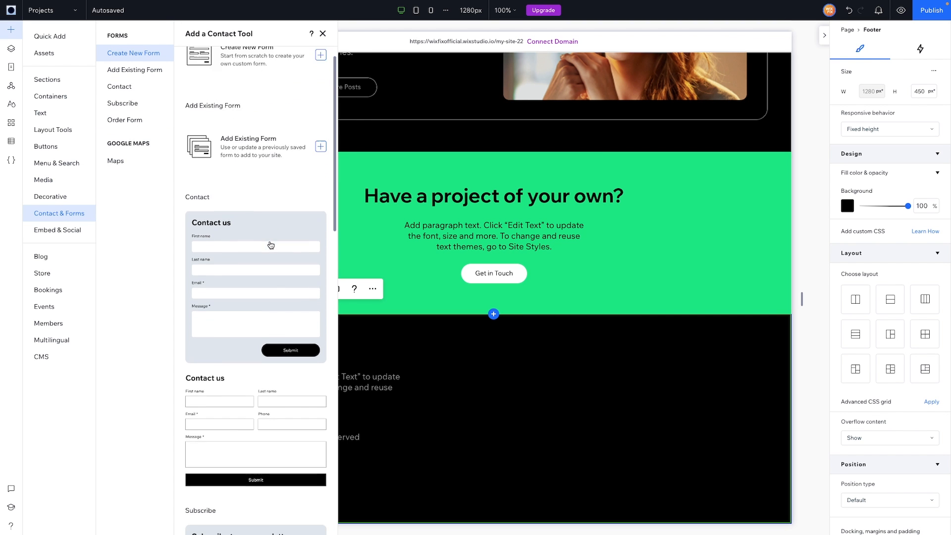
pyautogui.scroll(-6, 270, 245)
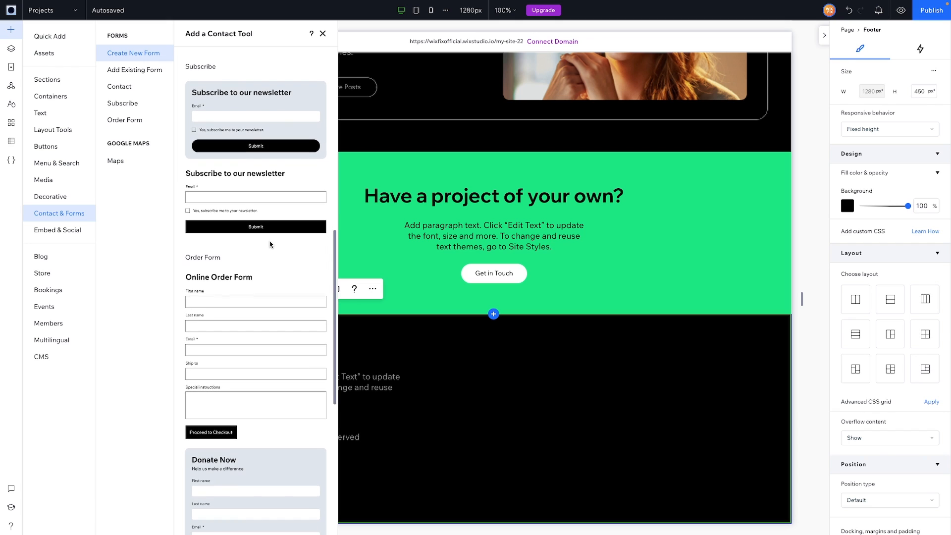
pyautogui.scroll(1, 224, 262)
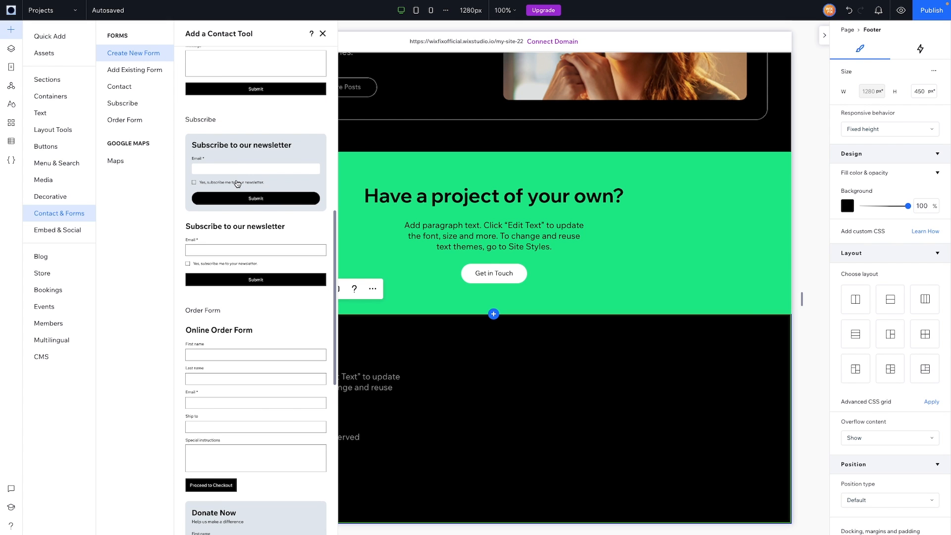
pyautogui.moveTo(238, 184); pyautogui.dragTo(585, 399)
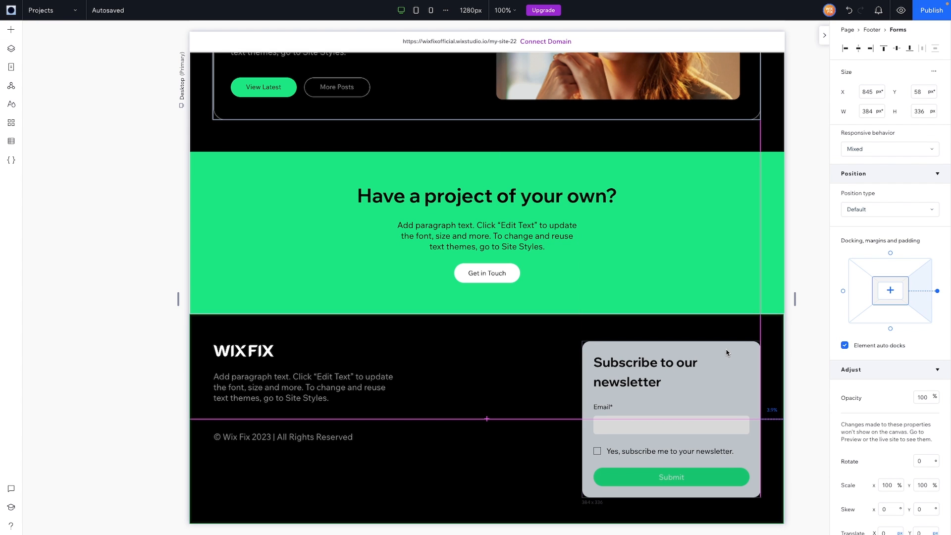
# Step: Align the newsletter form's top with the logo, set its right margin to 4%, and widen it leftward until its heading fits one line
pyautogui.moveTo(721, 350); pyautogui.dragTo(675, 356)
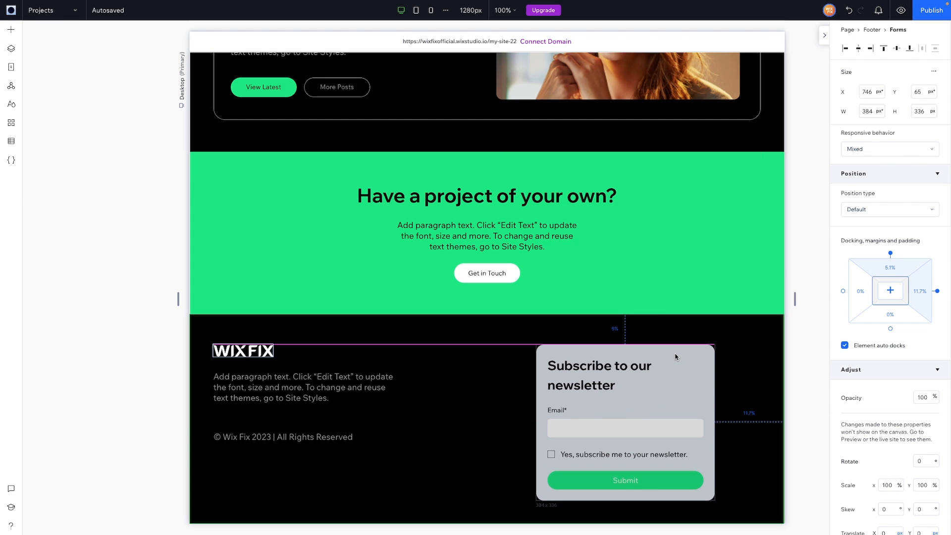
pyautogui.click(920, 292)
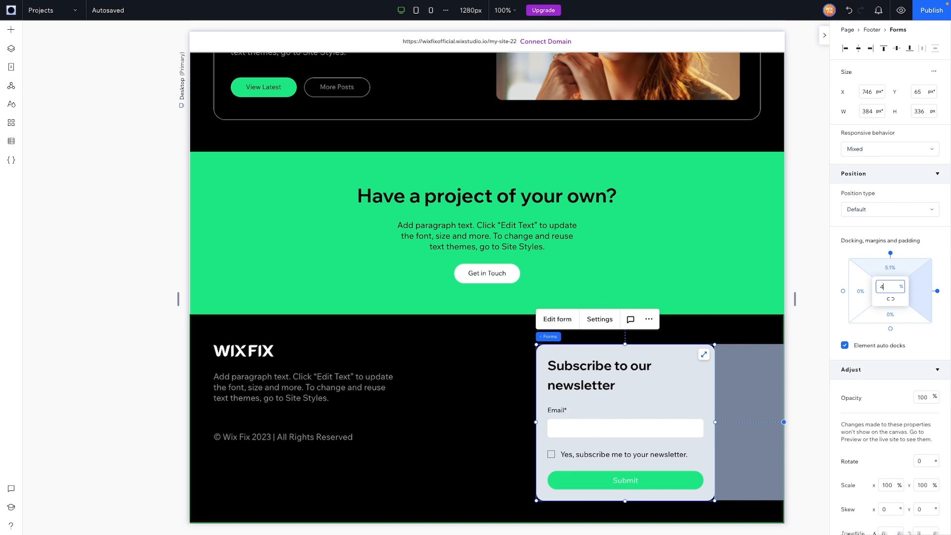
pyautogui.press('Return')
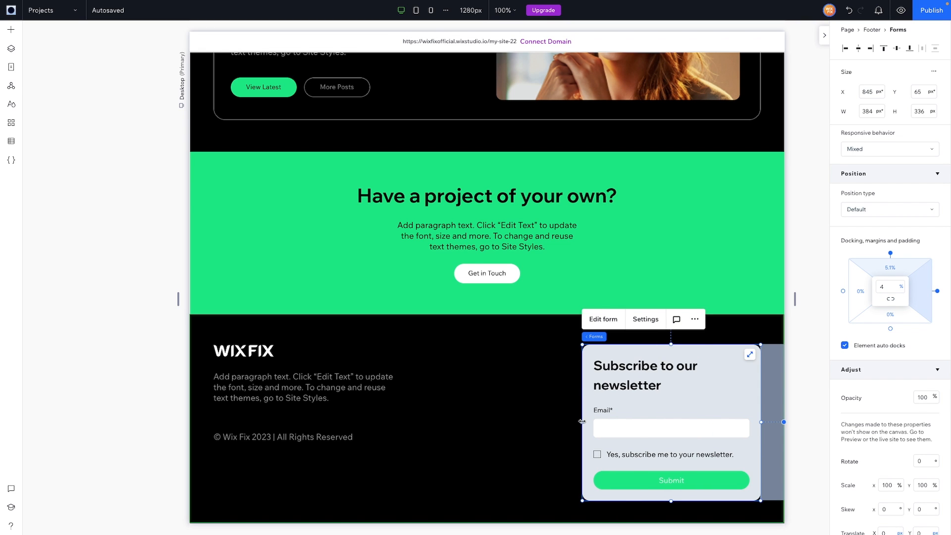
pyautogui.moveTo(581, 422); pyautogui.dragTo(520, 416)
# Step: Place a copy of the copyright line below the original and change the upper line to "Terms of Services | Privacy Policy"
pyautogui.click(257, 440)
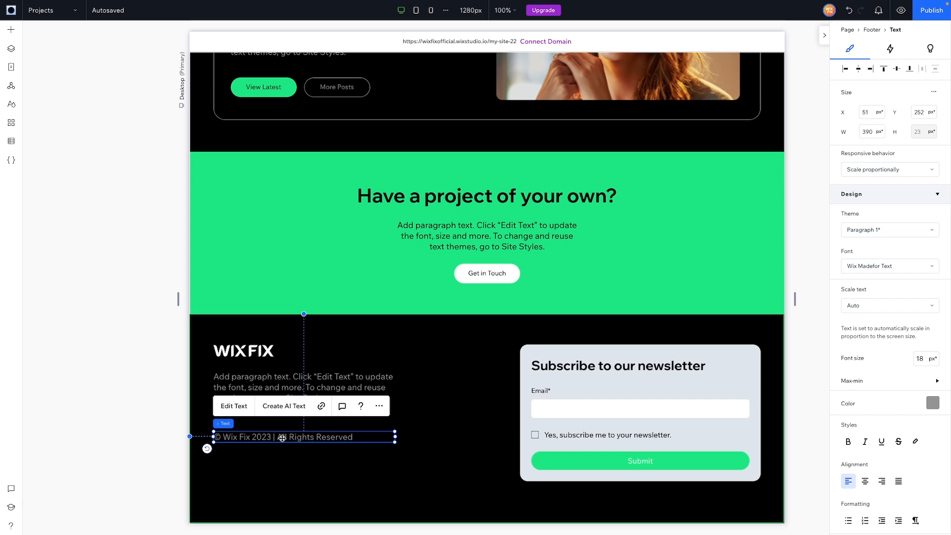
pyautogui.moveTo(282, 438); pyautogui.dragTo(235, 480)
pyautogui.click(349, 430)
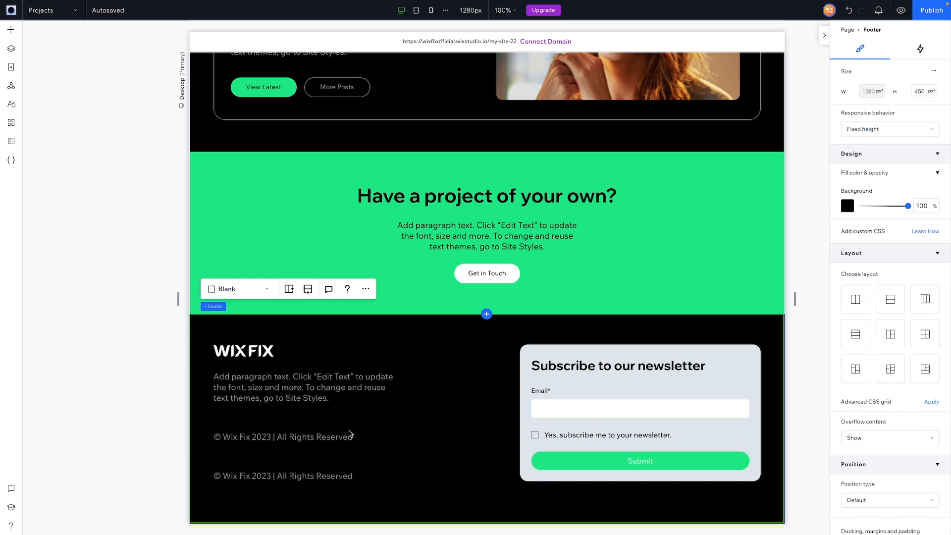
pyautogui.doubleClick(337, 437)
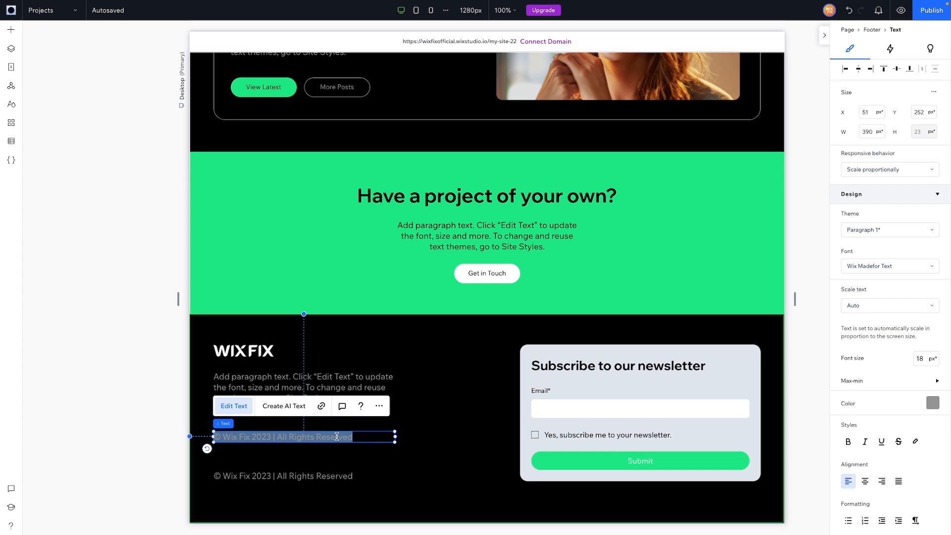
pyautogui.write('inf')
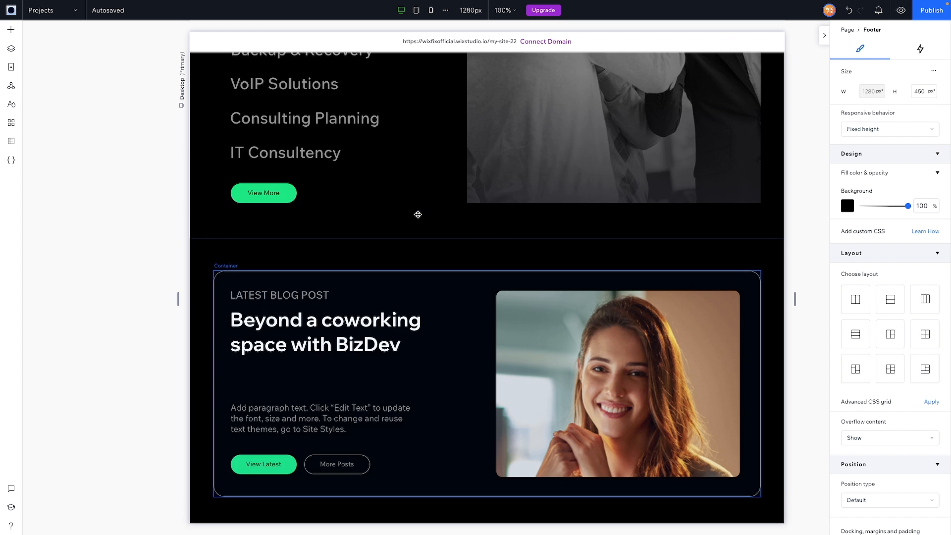
# Step: Copy the Brands section's grey divider line into the footer above the copyright text, and lower the links text to Y 278 px
pyautogui.scroll(15, 418, 215)
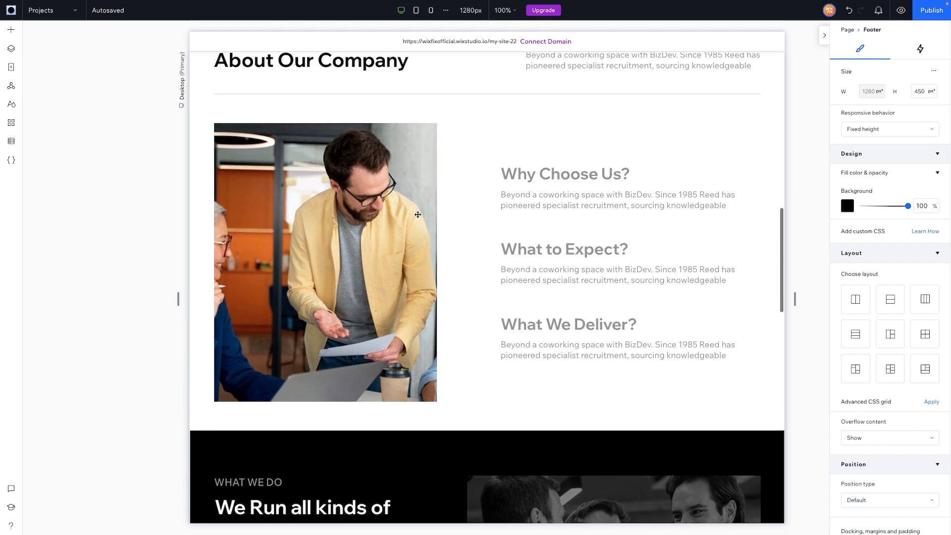
pyautogui.scroll(9, 418, 215)
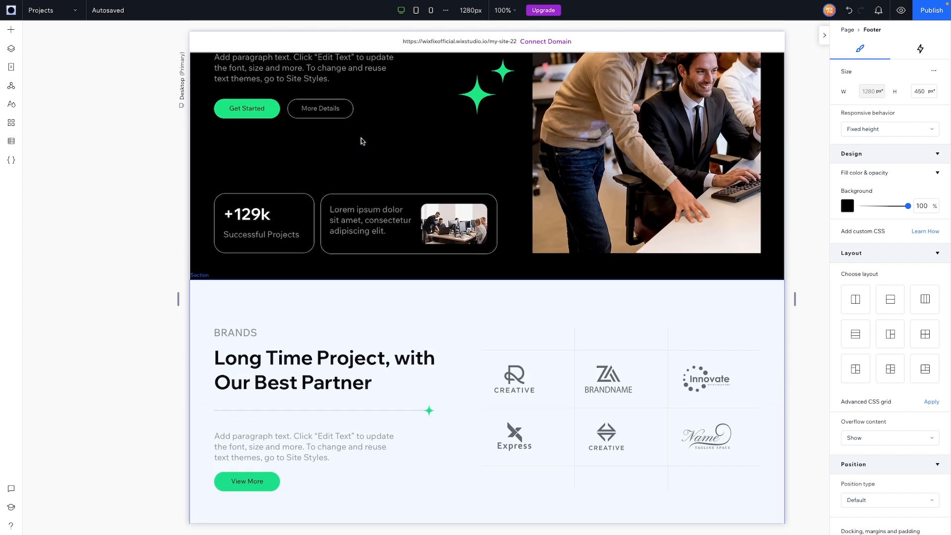
pyautogui.scroll(2, 355, 189)
pyautogui.scroll(-12, 489, 202)
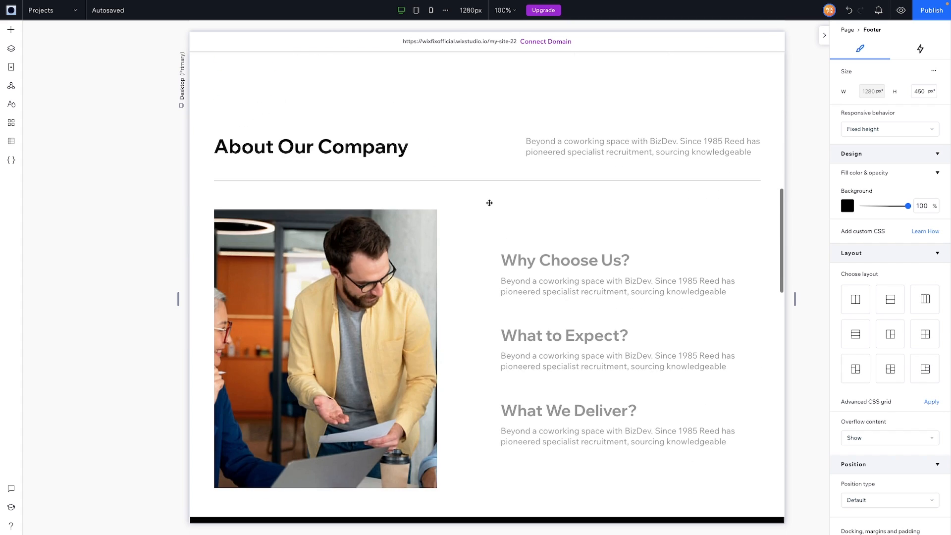
pyautogui.scroll(8, 489, 203)
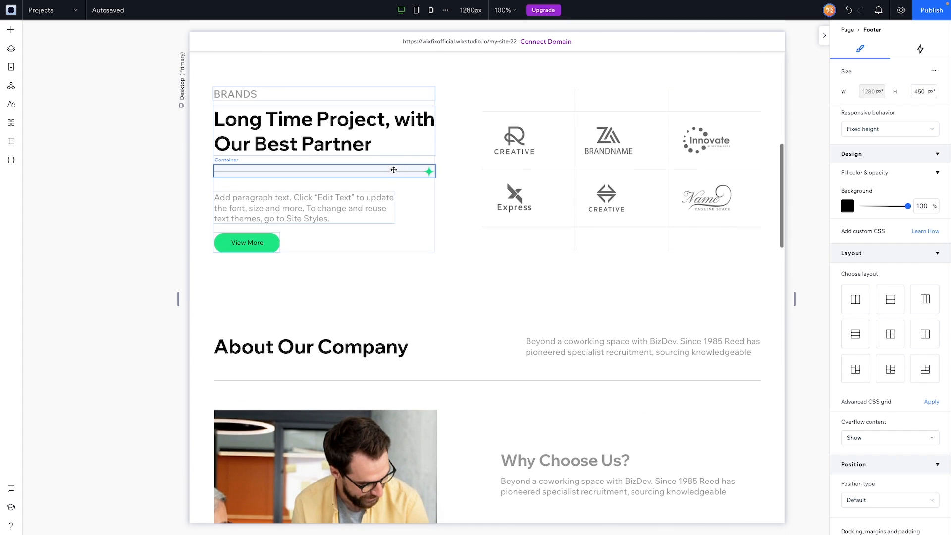
pyautogui.click(391, 172)
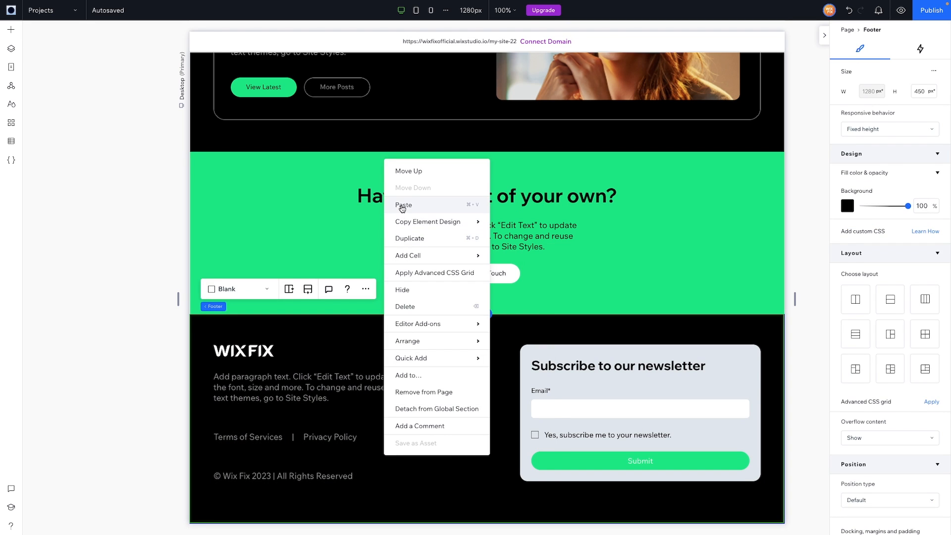
pyautogui.press('Escape')
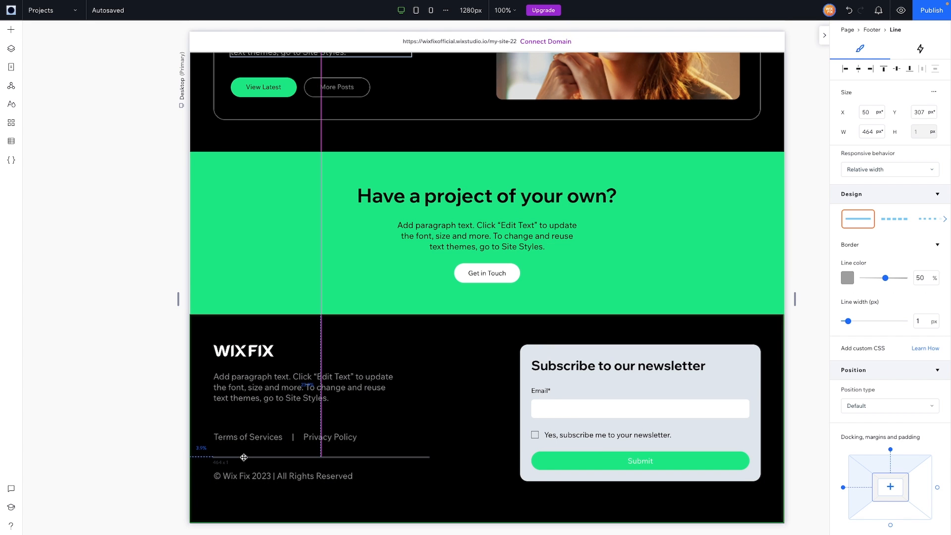
pyautogui.moveTo(244, 457); pyautogui.dragTo(246, 461)
pyautogui.click(311, 436)
pyautogui.moveTo(311, 440); pyautogui.dragTo(311, 449)
# Step: Check from the top of the page how the layout responds when the canvas is resized to other widths
pyautogui.scroll(10, 484, 407)
pyautogui.scroll(5, 483, 407)
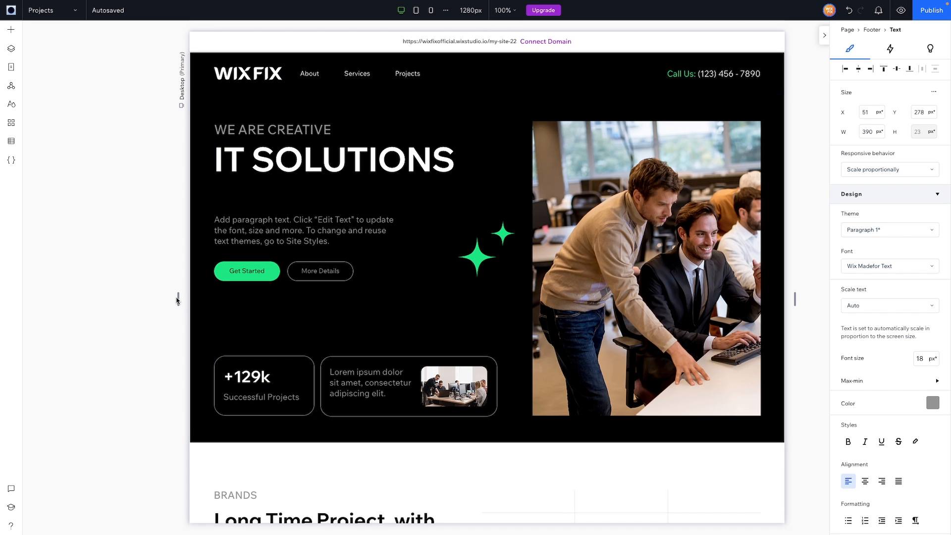
pyautogui.moveTo(178, 300); pyautogui.dragTo(242, 305)
pyautogui.scroll(-5, 437, 273)
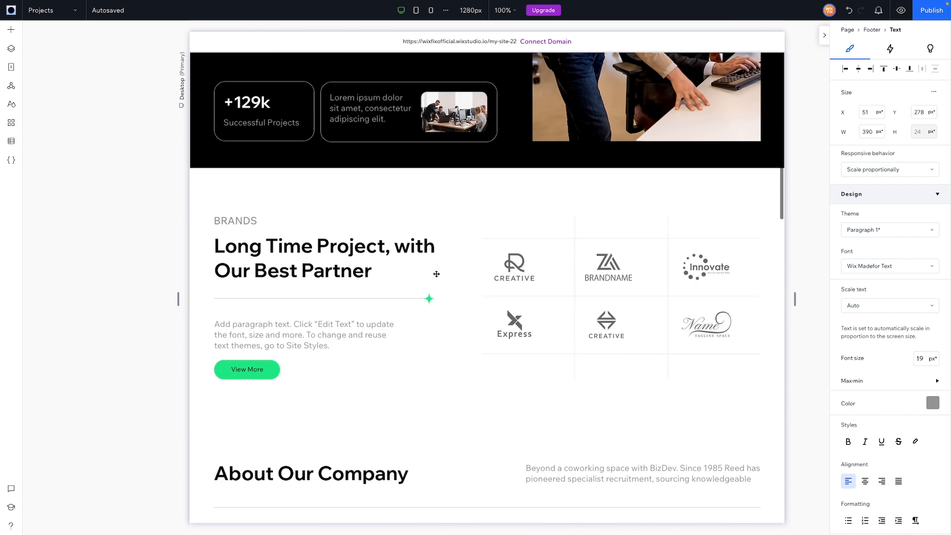
# Step: Check how the Brands and About Our Company sections respond when the desktop canvas is widened and narrowed
pyautogui.click(318, 197)
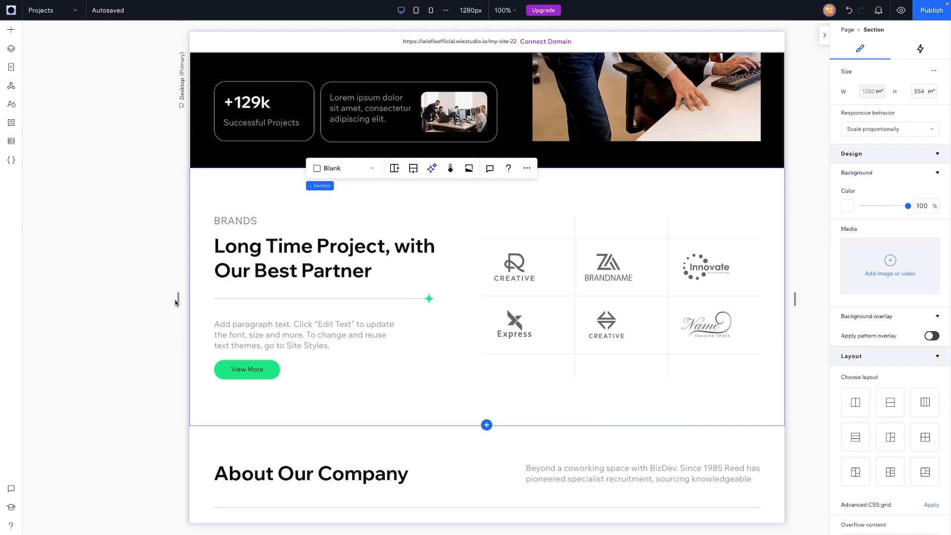
pyautogui.moveTo(177, 300); pyautogui.dragTo(115, 313)
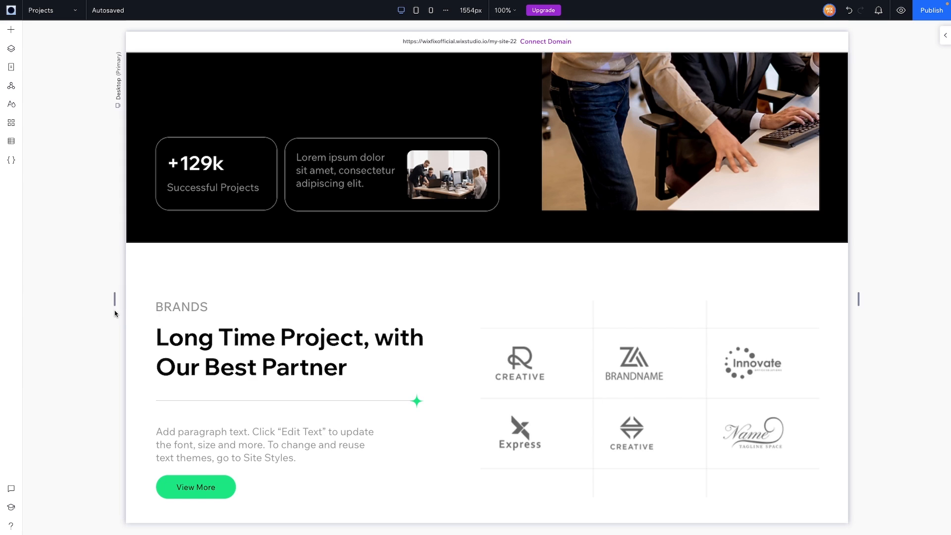
pyautogui.click(346, 301)
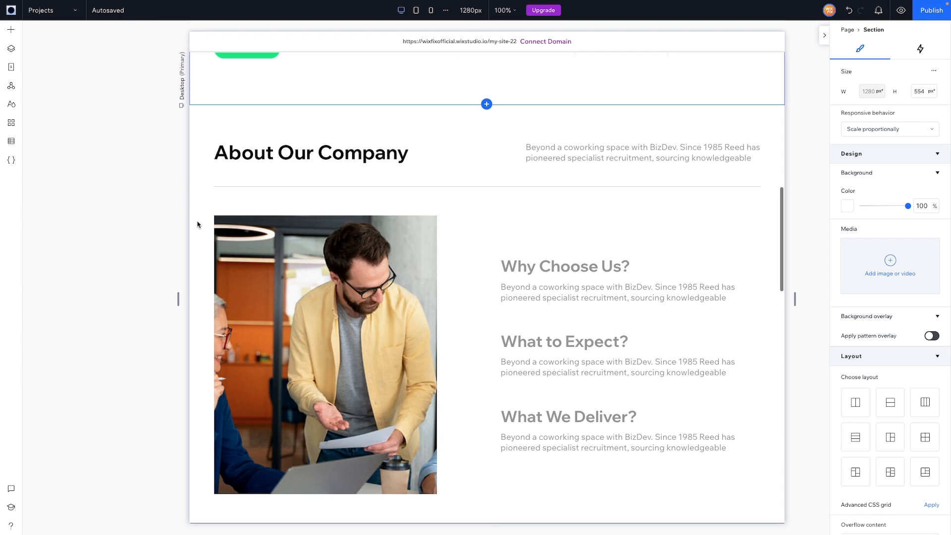
pyautogui.click(198, 223)
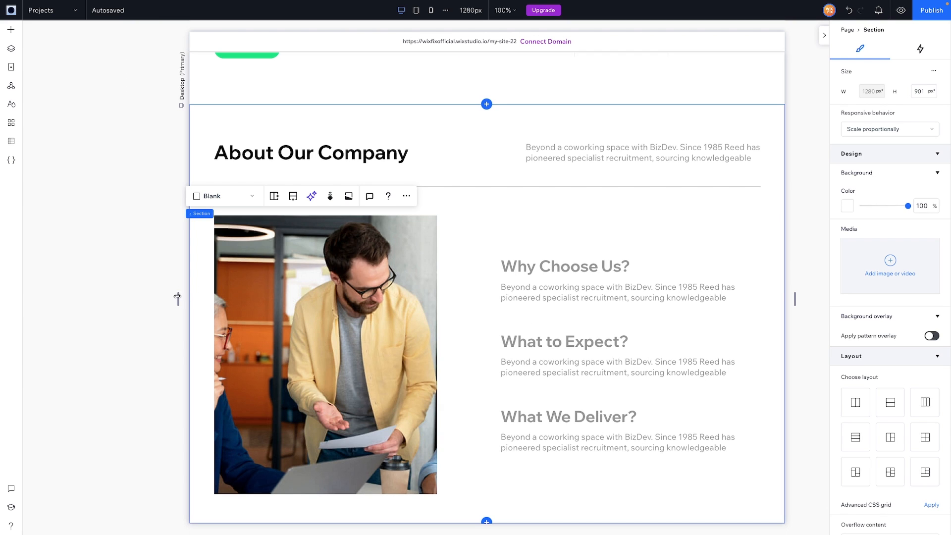
pyautogui.moveTo(177, 296); pyautogui.dragTo(261, 271)
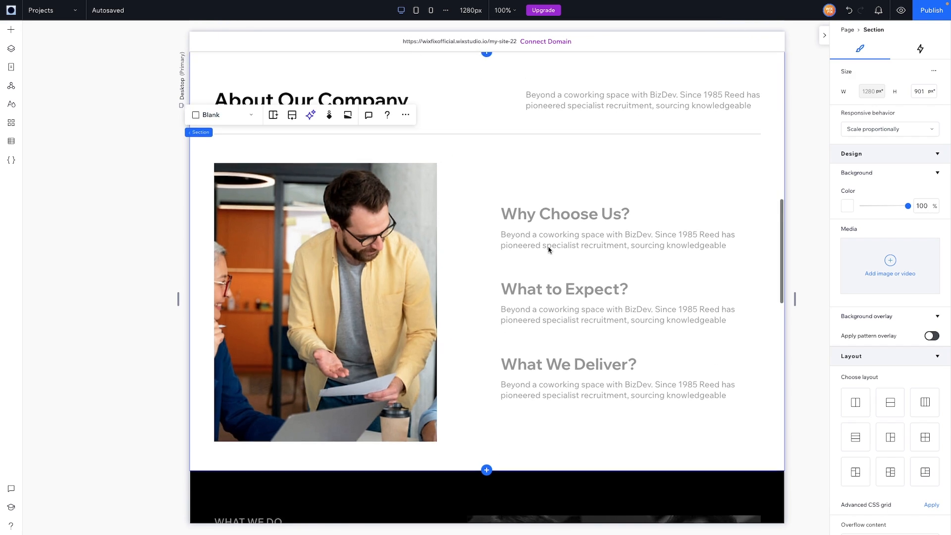
# Step: Check how the What We Do, Latest Blog Post and green contact sections respond when the desktop canvas is narrowed
pyautogui.scroll(-8, 548, 249)
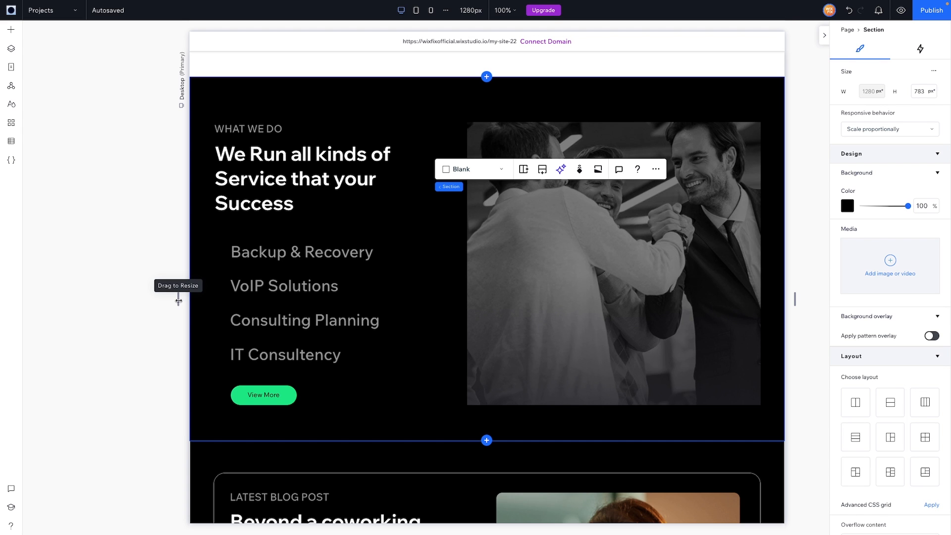
pyautogui.moveTo(179, 300); pyautogui.dragTo(293, 276)
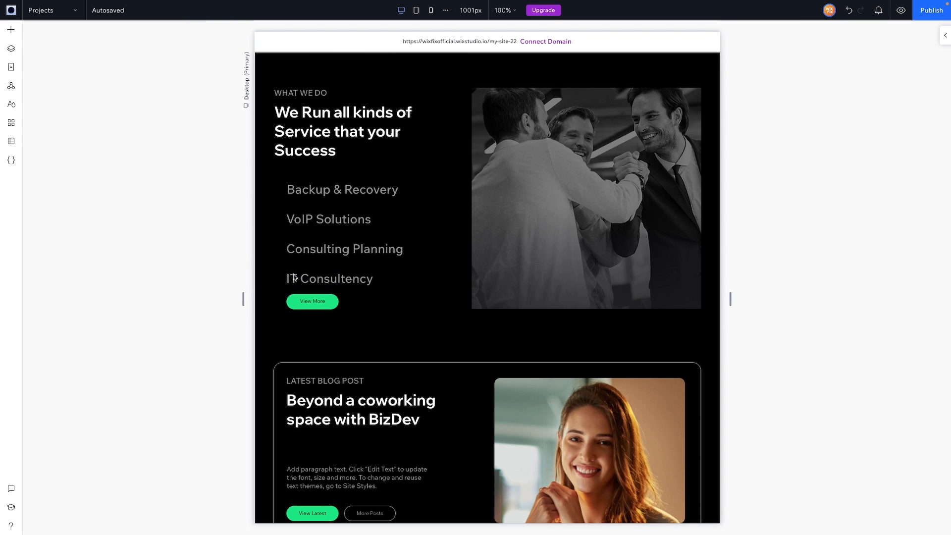
pyautogui.scroll(-3, 514, 238)
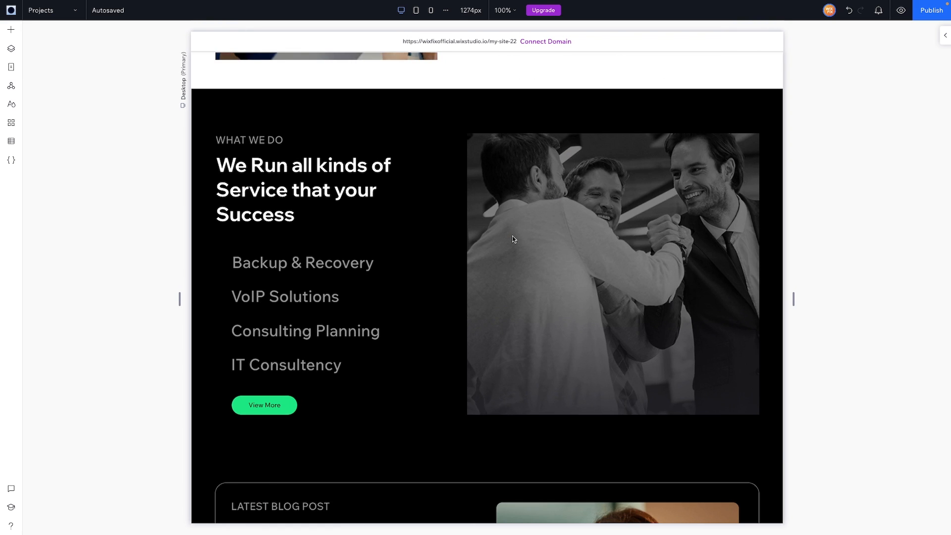
pyautogui.click(203, 226)
pyautogui.scroll(-6, 203, 226)
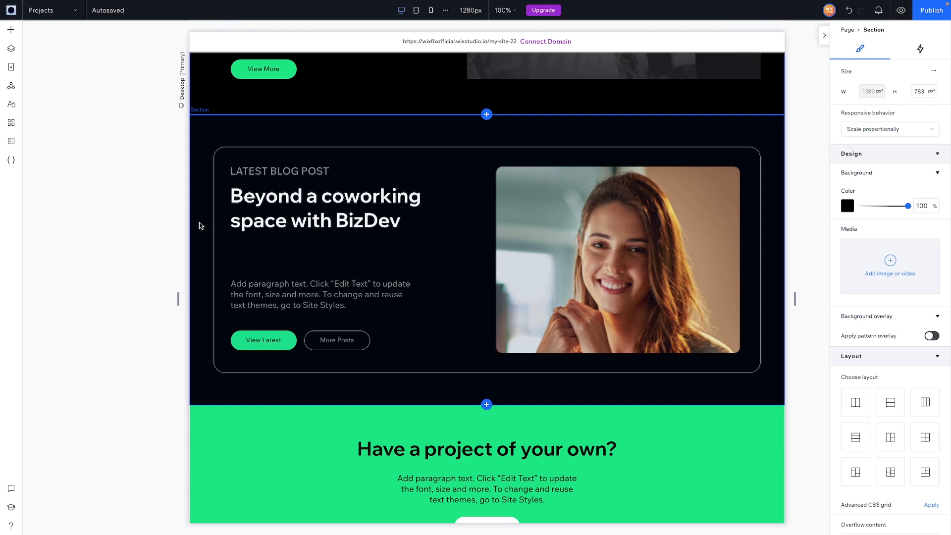
pyautogui.click(200, 225)
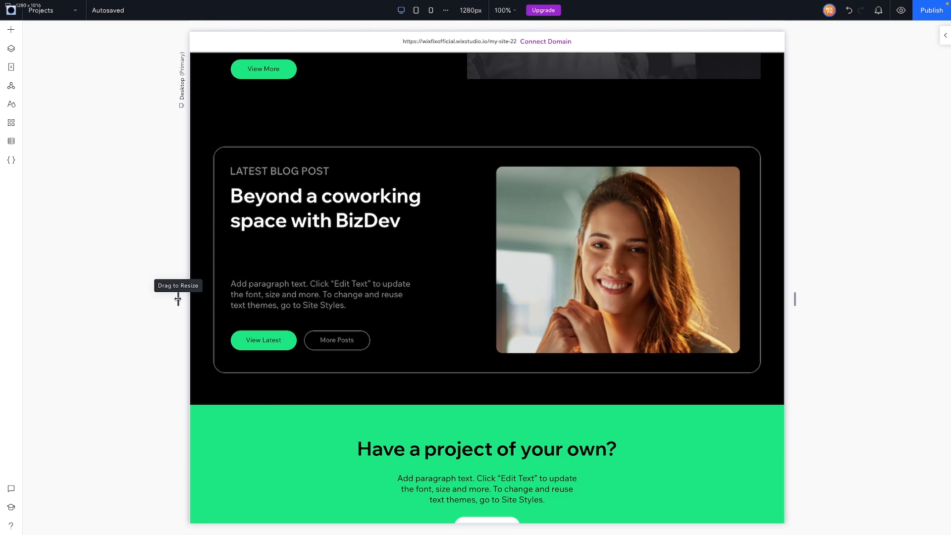
pyautogui.moveTo(179, 298); pyautogui.dragTo(275, 279)
pyautogui.scroll(-4, 507, 242)
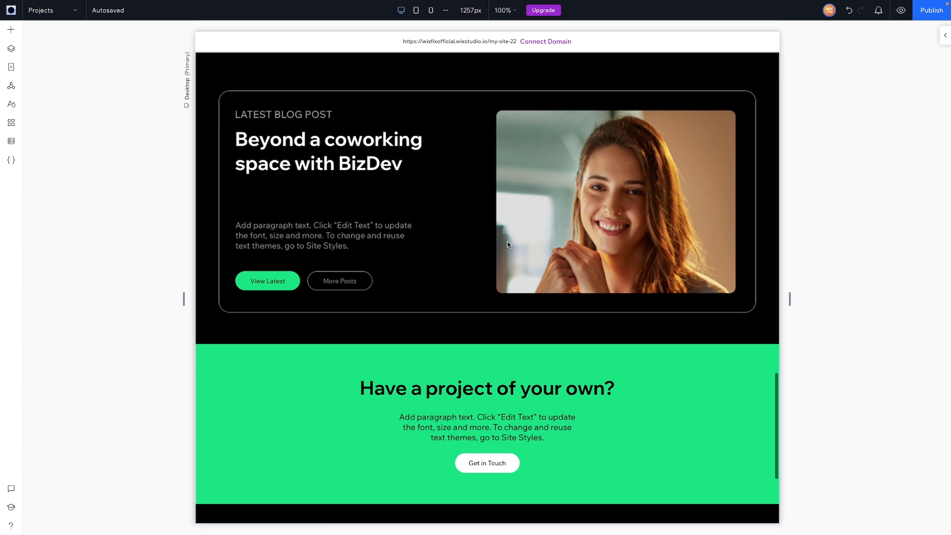
pyautogui.click(485, 204)
# Step: Switch to the tablet breakpoint and set the item spacing of the About Our Company text stack to 30 px
pyautogui.click(416, 10)
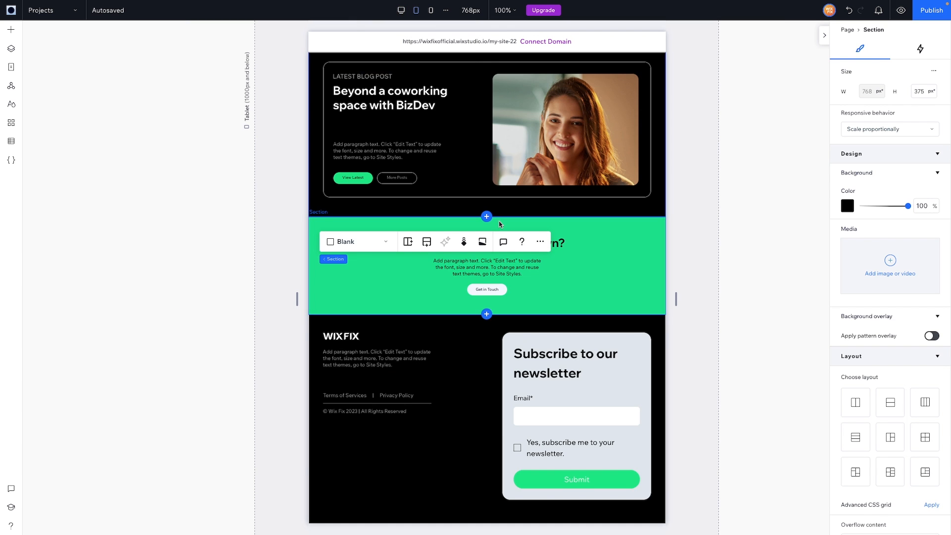
pyautogui.scroll(5, 515, 208)
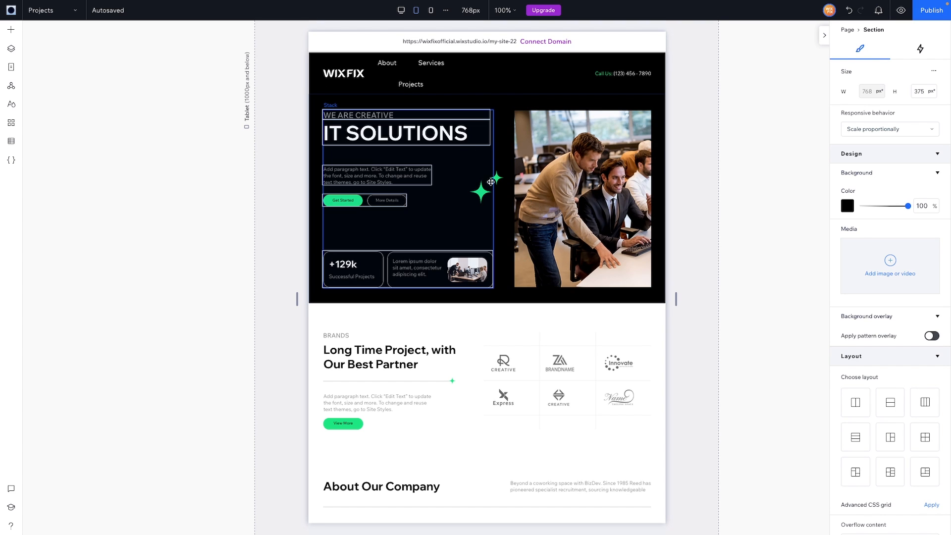
pyautogui.scroll(-4, 503, 231)
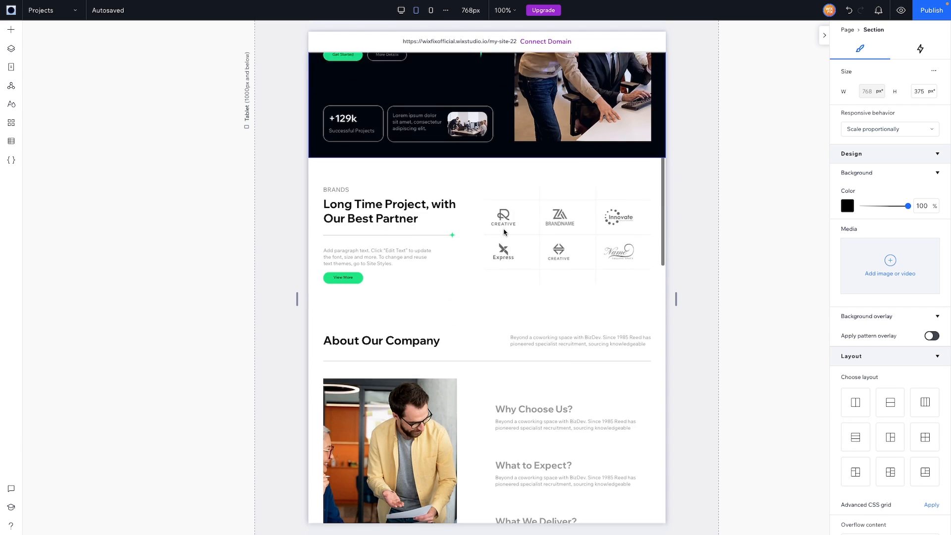
pyautogui.scroll(-4, 468, 224)
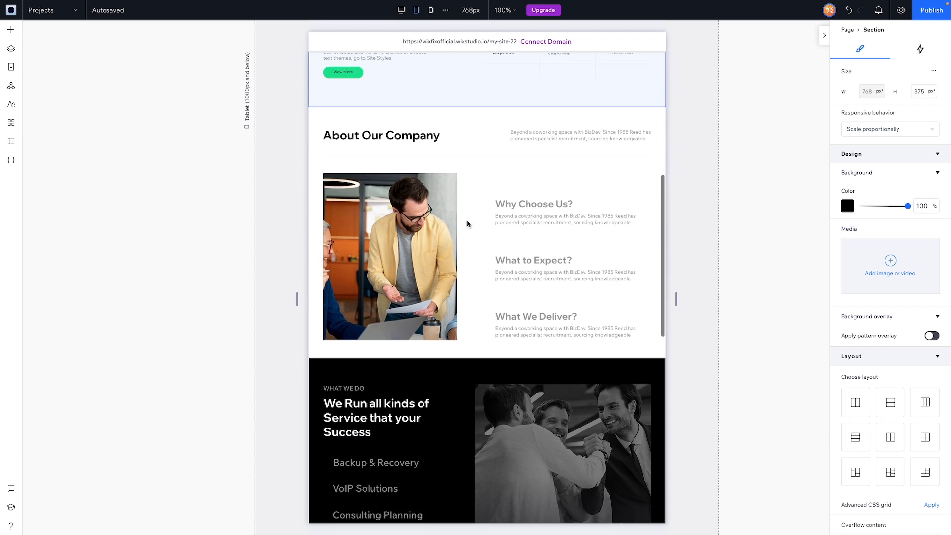
pyautogui.scroll(-4, 478, 237)
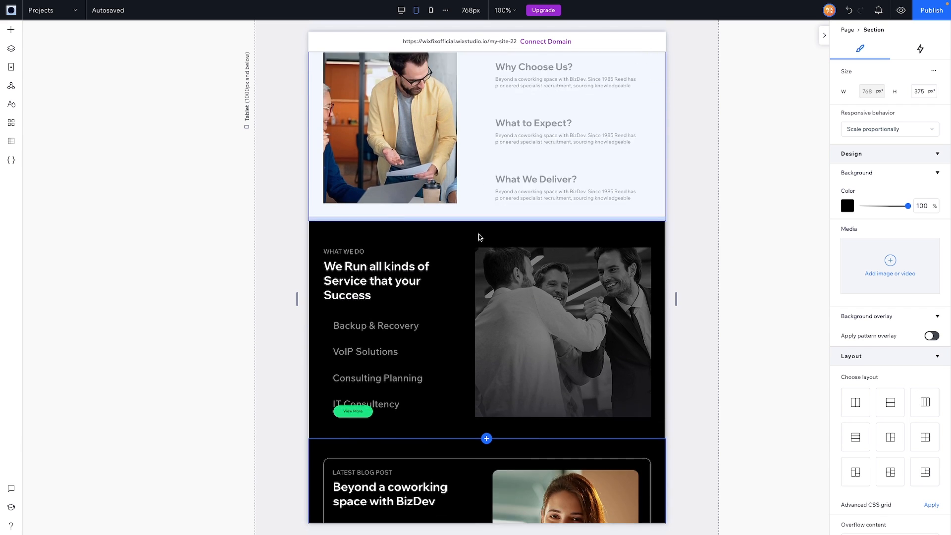
pyautogui.scroll(4, 478, 237)
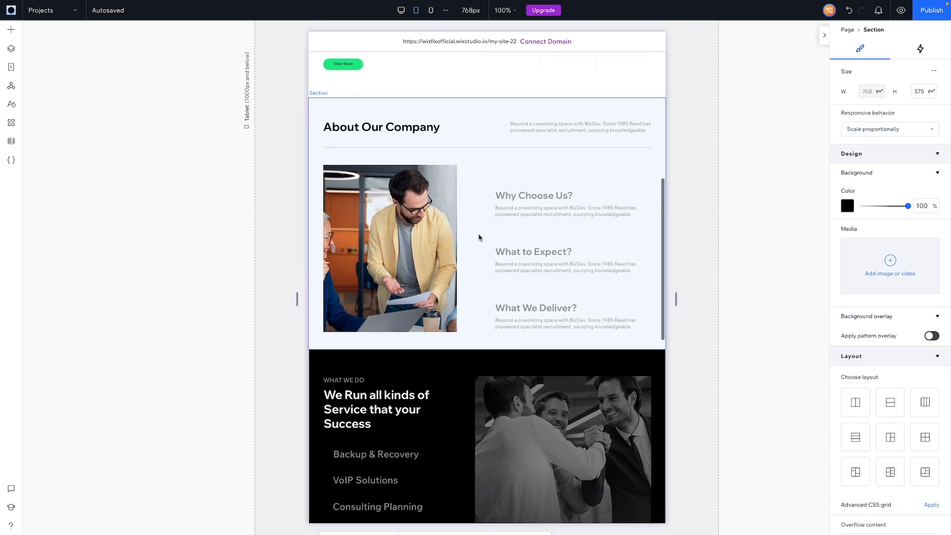
pyautogui.click(520, 233)
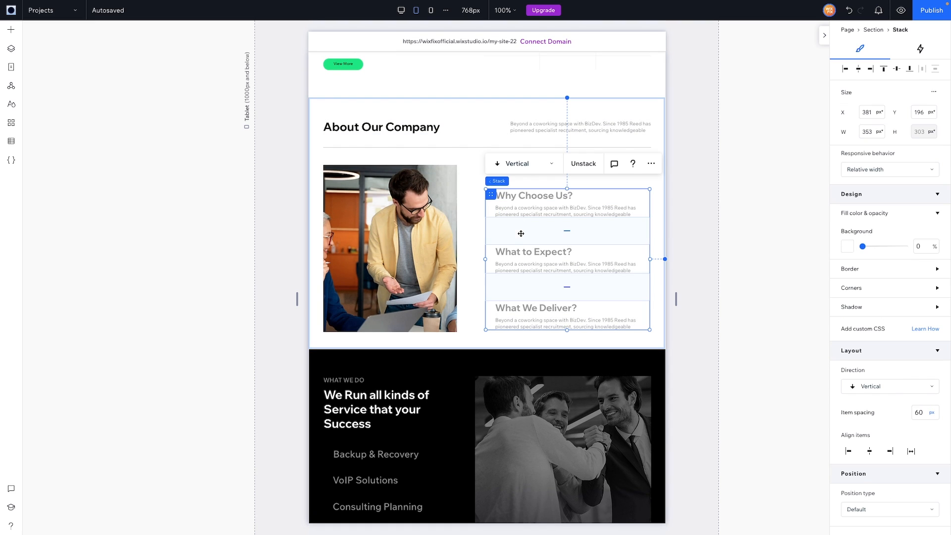
pyautogui.moveTo(567, 230); pyautogui.dragTo(569, 215)
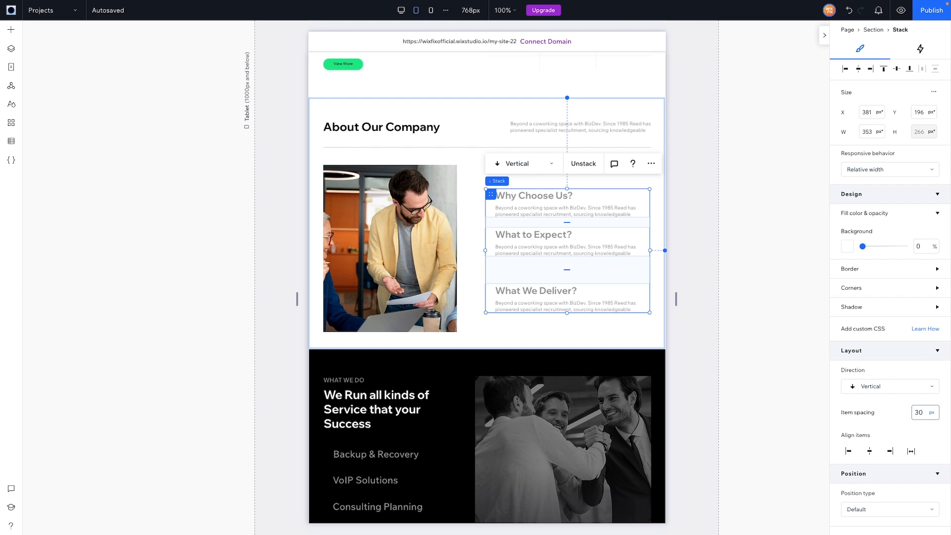
pyautogui.press('Return')
pyautogui.click(695, 328)
# Step: Set the item spacing of the services list stack in the What We Do section to 15 px
pyautogui.scroll(-3, 375, 291)
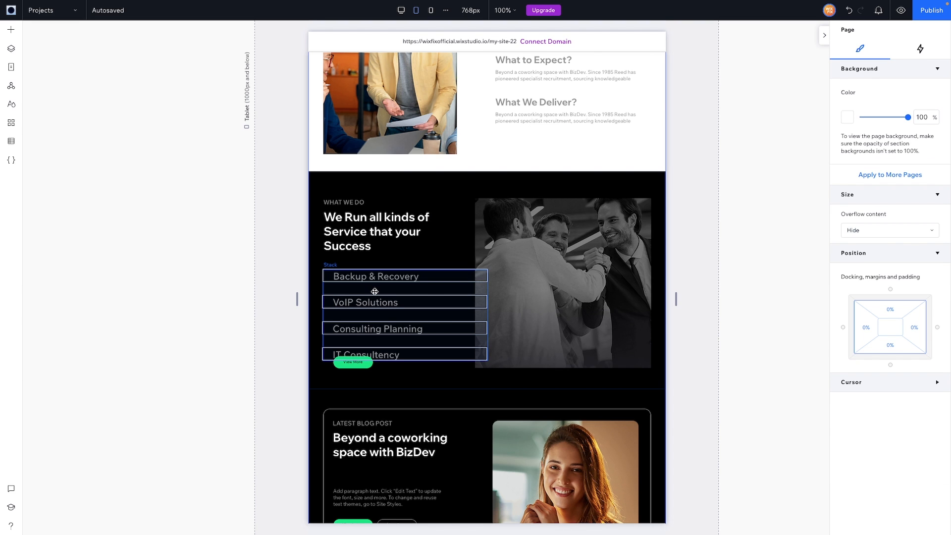
pyautogui.click(374, 291)
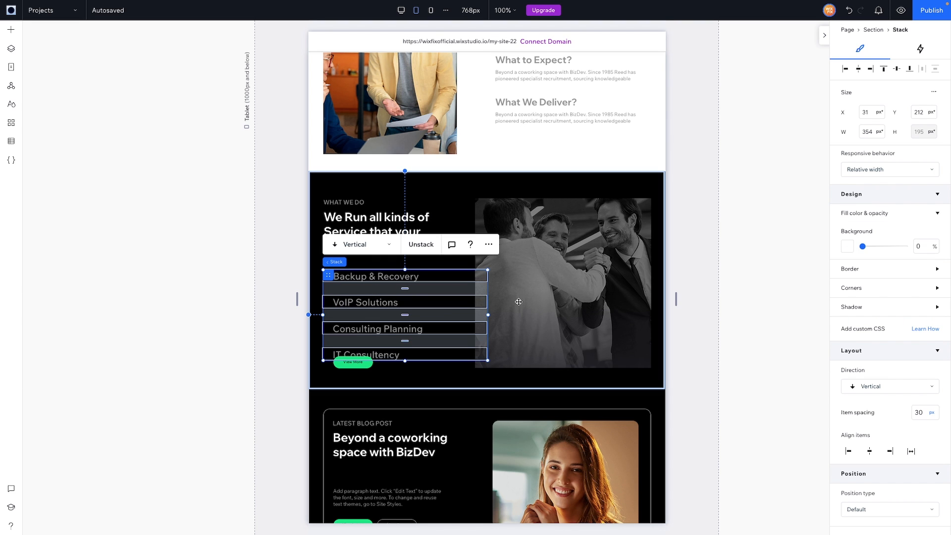
pyautogui.click(921, 411)
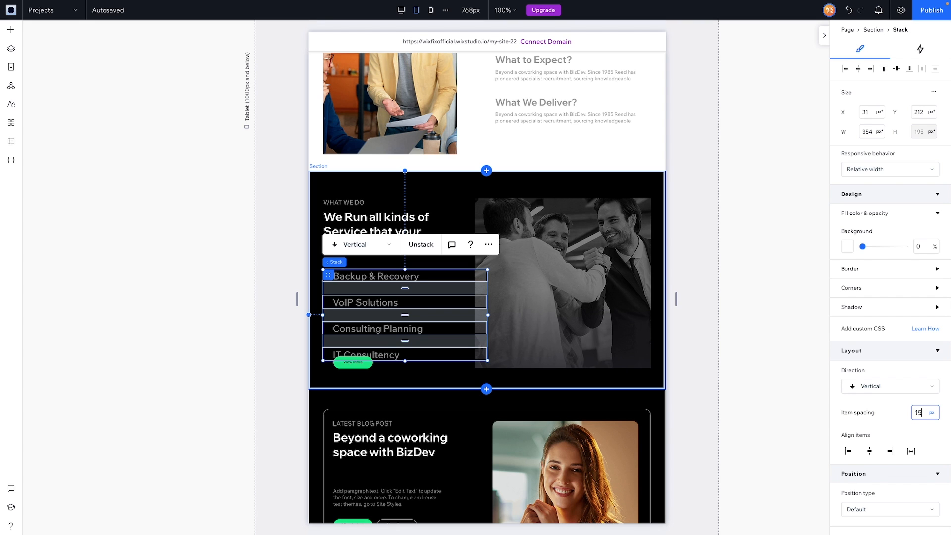
pyautogui.press('Return')
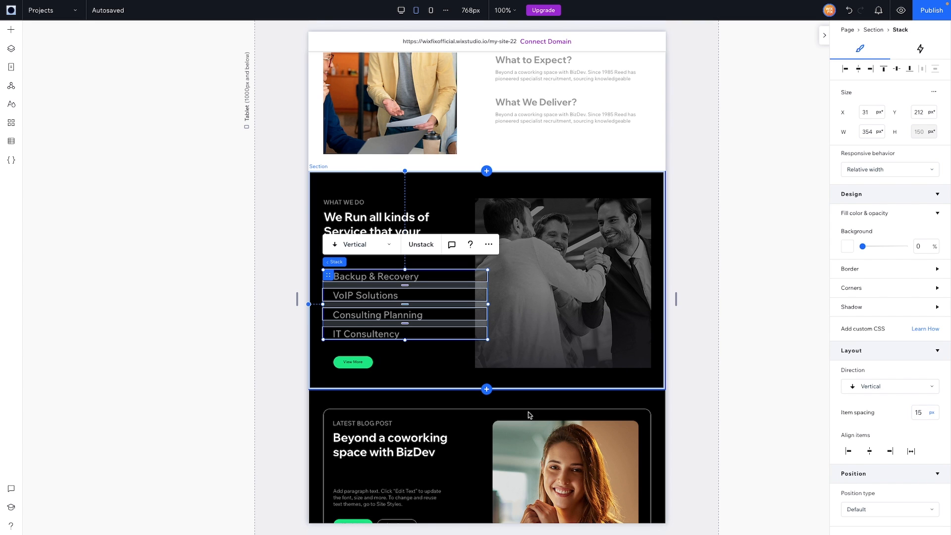
pyautogui.click(676, 383)
# Step: Widen the footer's texts and divider line to about 307 px and center-align the text of the links and copyright lines
pyautogui.scroll(-7, 555, 317)
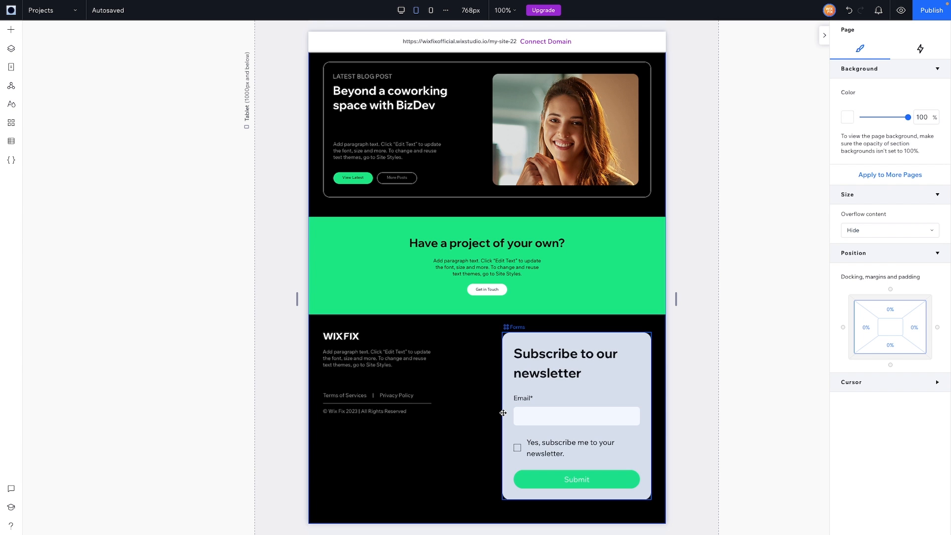
pyautogui.click(485, 344)
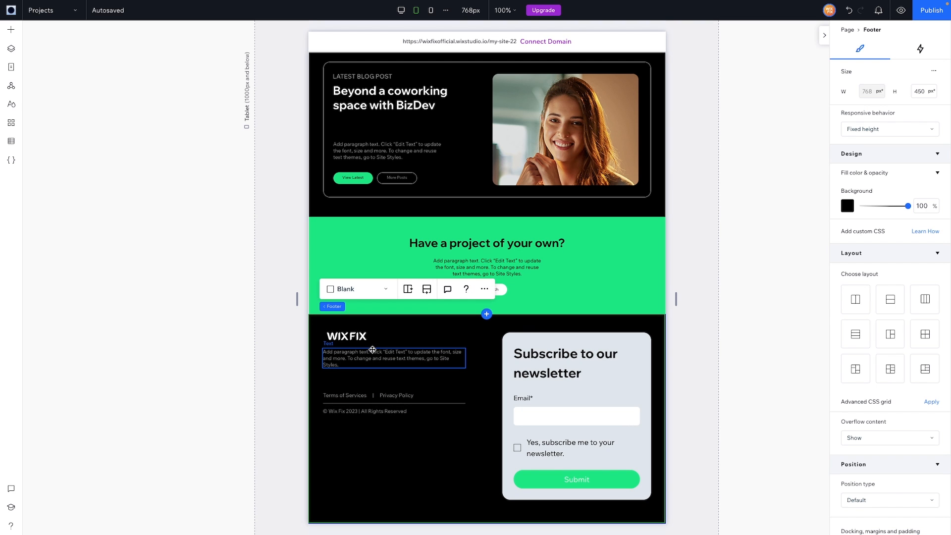
pyautogui.click(397, 395)
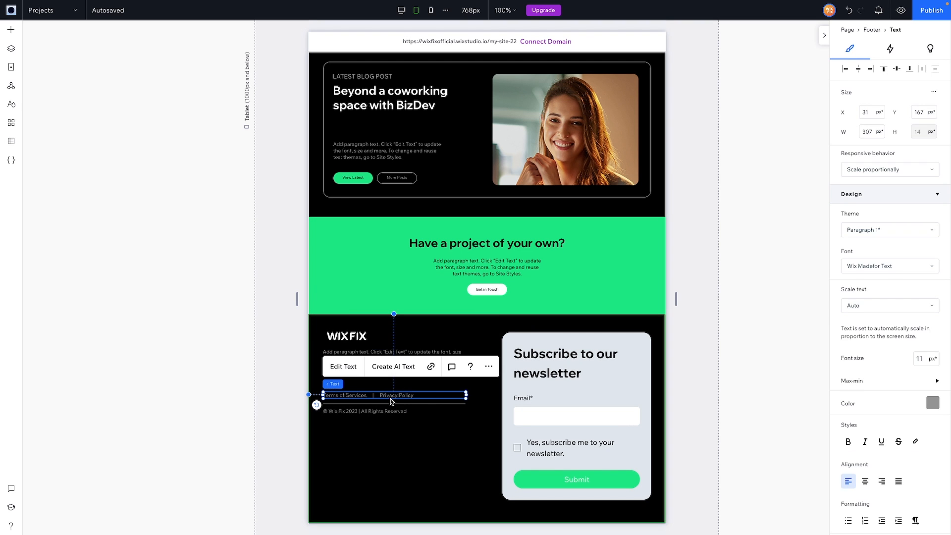
pyautogui.click(866, 482)
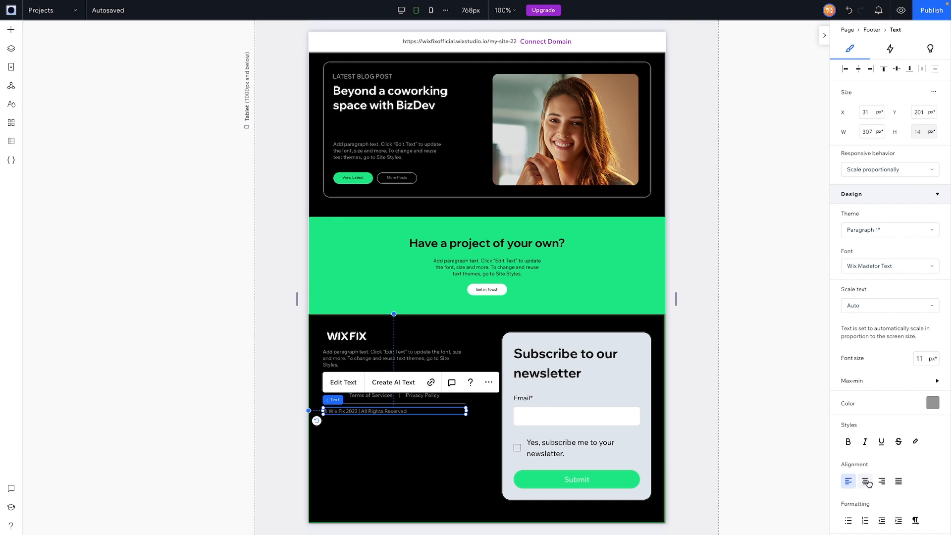
pyautogui.click(864, 480)
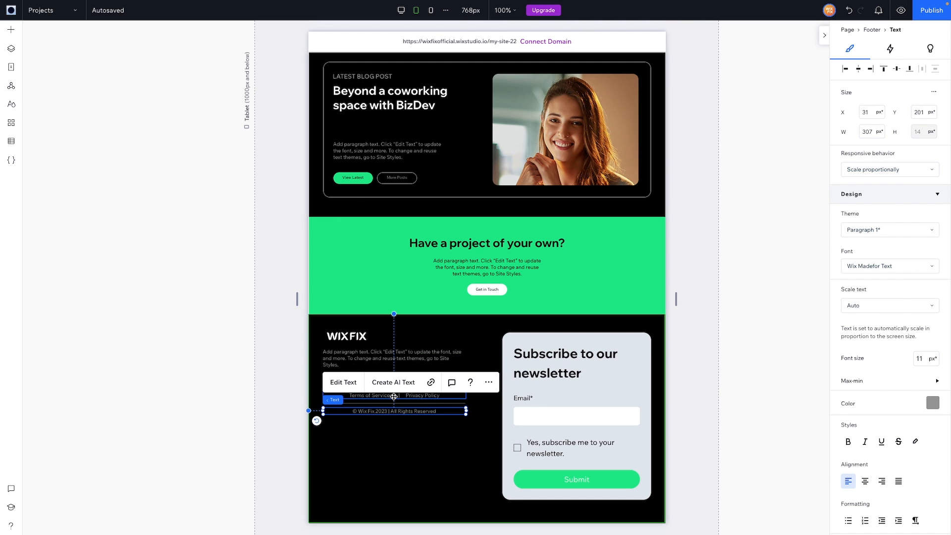
# Step: Stack the links and copyright lines at the footer's bottom center, with the divider line between them and 8 px item spacing
pyautogui.keyDown('shift'); pyautogui.click(394, 397); pyautogui.keyUp('shift')
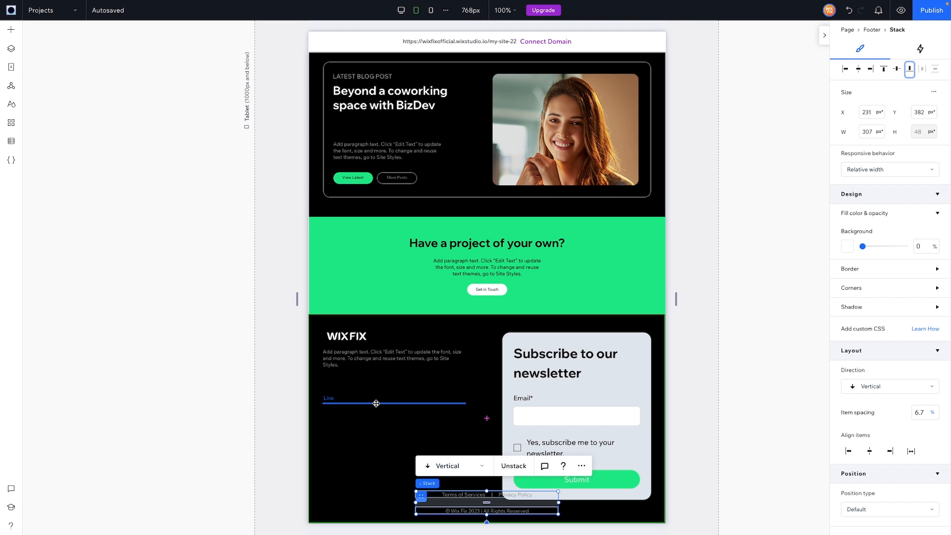
pyautogui.click(376, 403)
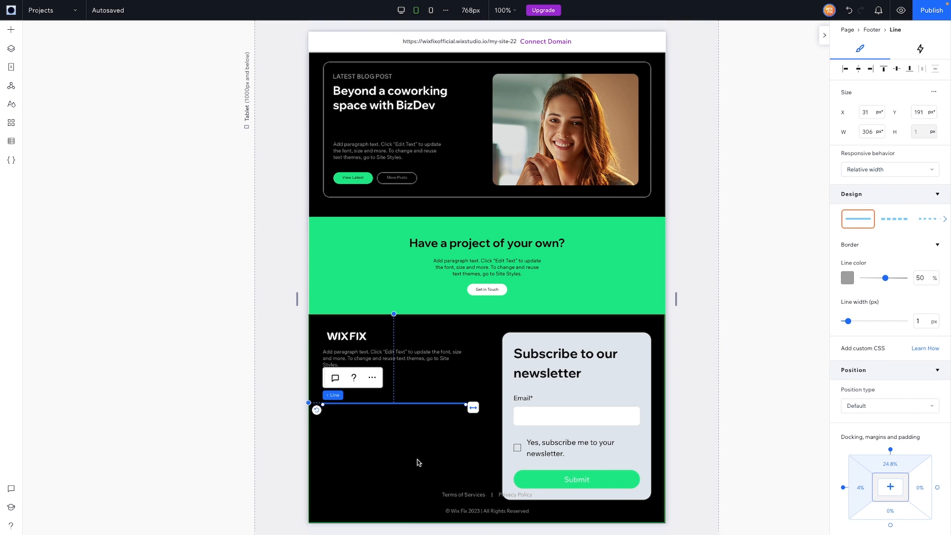
pyautogui.moveTo(369, 405); pyautogui.dragTo(478, 504)
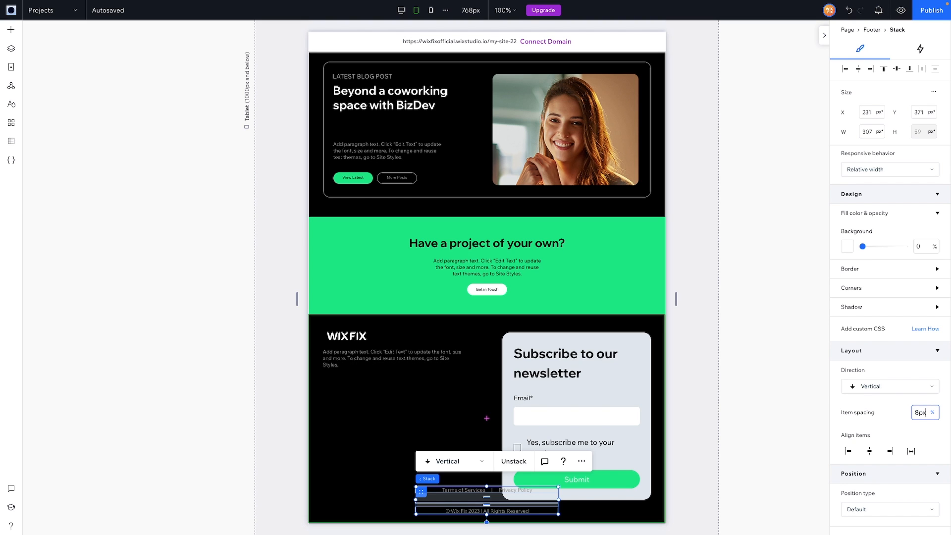
# Step: Center-align the footer paragraph's text, and center the paragraph and the WIXFIX logo horizontally in the footer
pyautogui.click(392, 358)
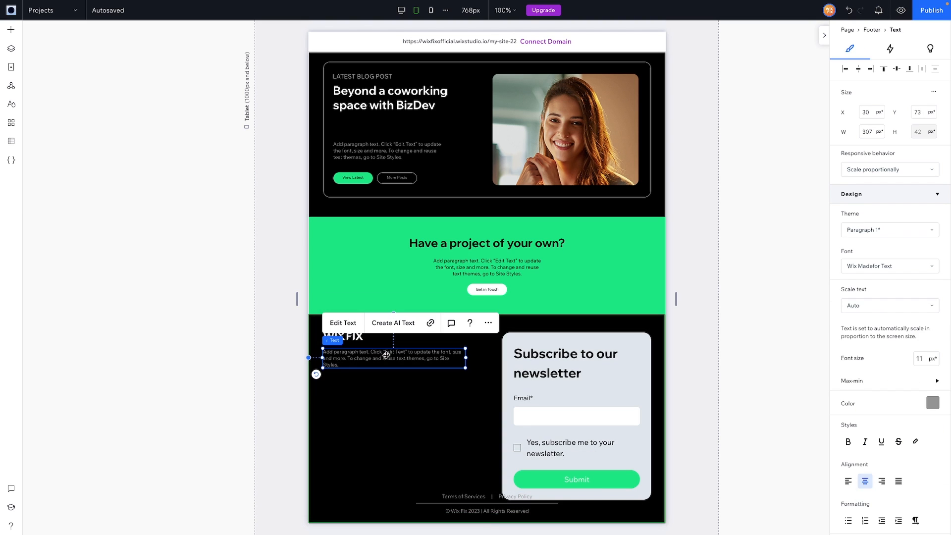
pyautogui.click(865, 480)
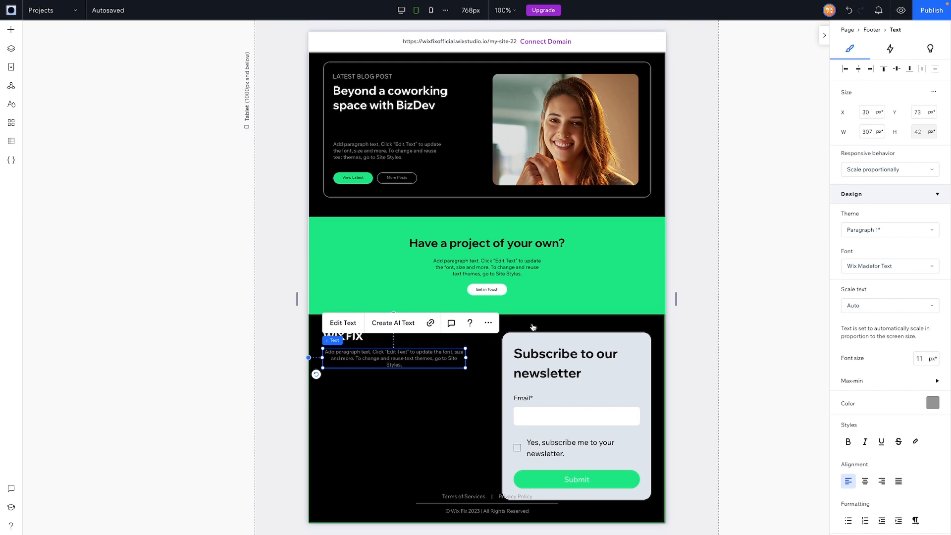
pyautogui.click(859, 69)
pyautogui.click(343, 336)
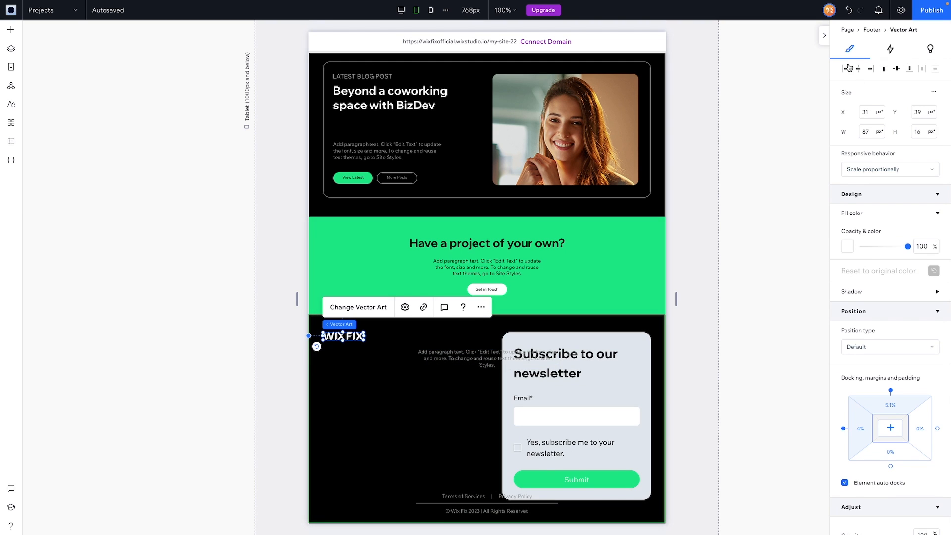
pyautogui.click(858, 69)
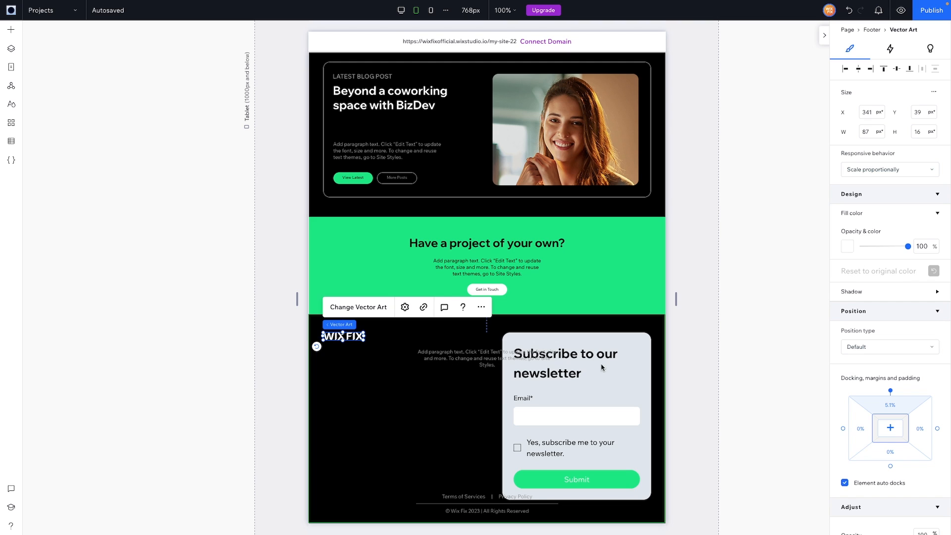
# Step: Widen the footer's newsletter form to about 623 px and move it below the footer paragraph
pyautogui.click(507, 387)
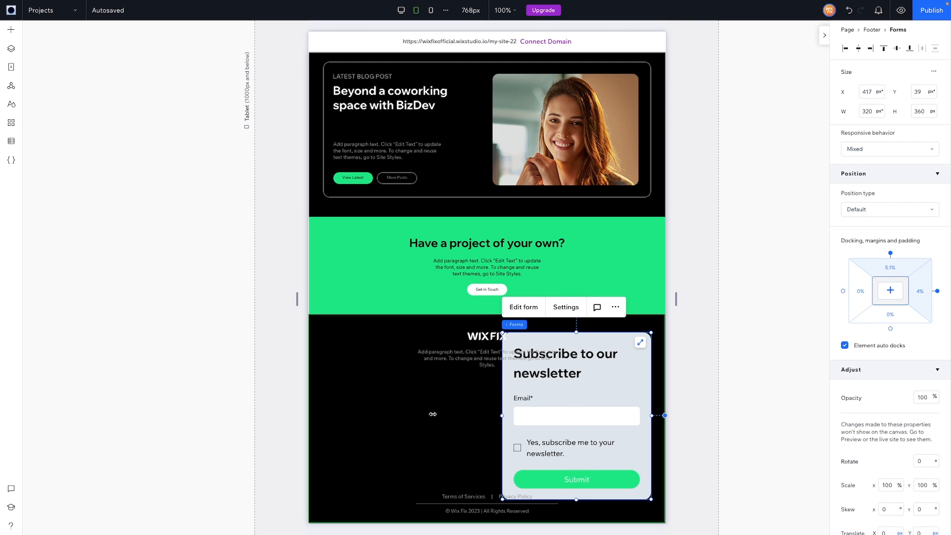
pyautogui.moveTo(432, 413); pyautogui.dragTo(362, 415)
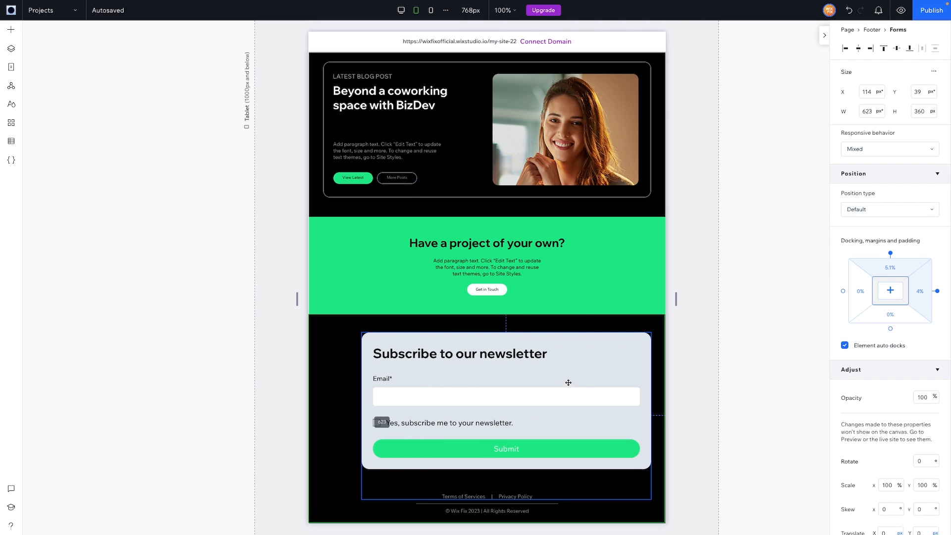
pyautogui.moveTo(628, 353); pyautogui.dragTo(603, 402)
# Step: Set the footer's height to 900 px
pyautogui.click(652, 353)
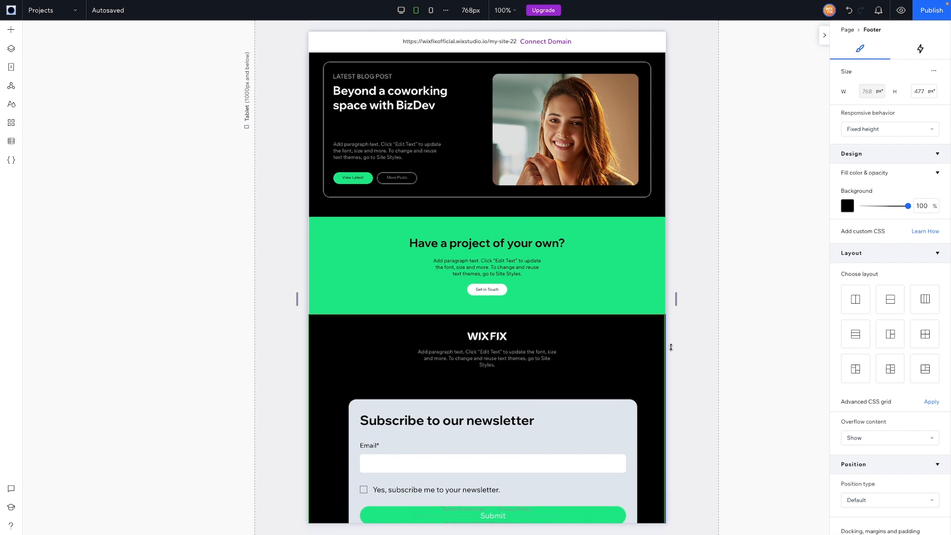
pyautogui.click(922, 92)
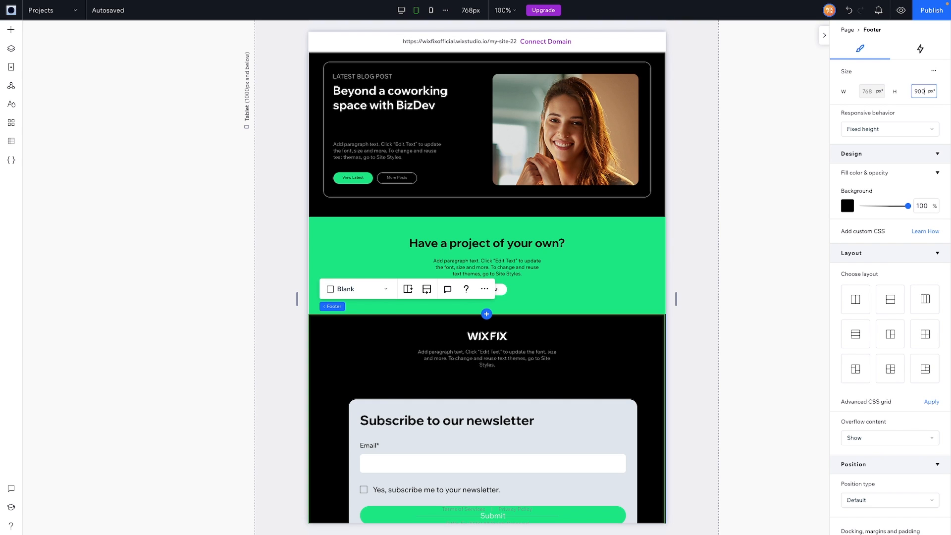
pyautogui.press('Return')
# Step: Move the links and copyright stack up to just below the newsletter form and shorten the footer to about 553 px
pyautogui.scroll(-4, 569, 350)
pyautogui.click(431, 487)
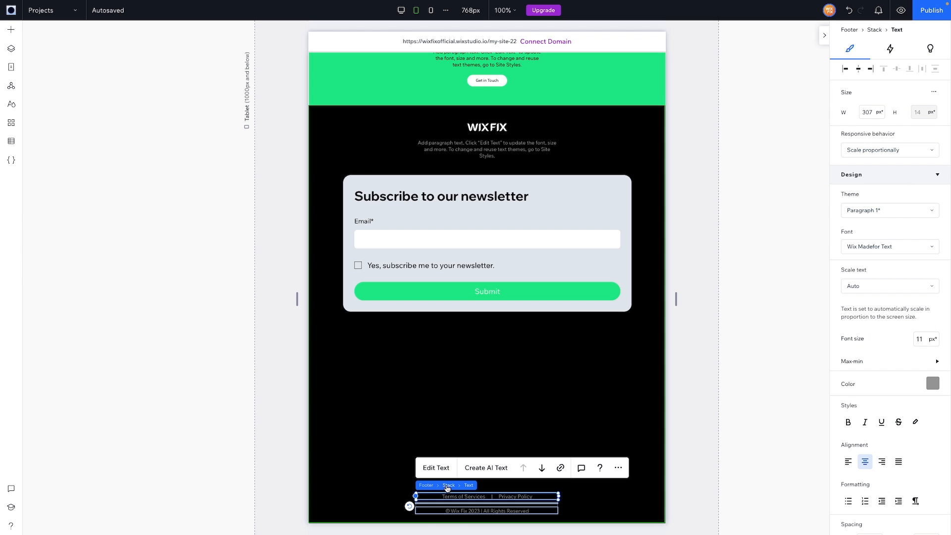
pyautogui.click(445, 486)
pyautogui.moveTo(420, 495); pyautogui.dragTo(419, 328)
pyautogui.click(582, 425)
pyautogui.moveTo(582, 522); pyautogui.dragTo(584, 358)
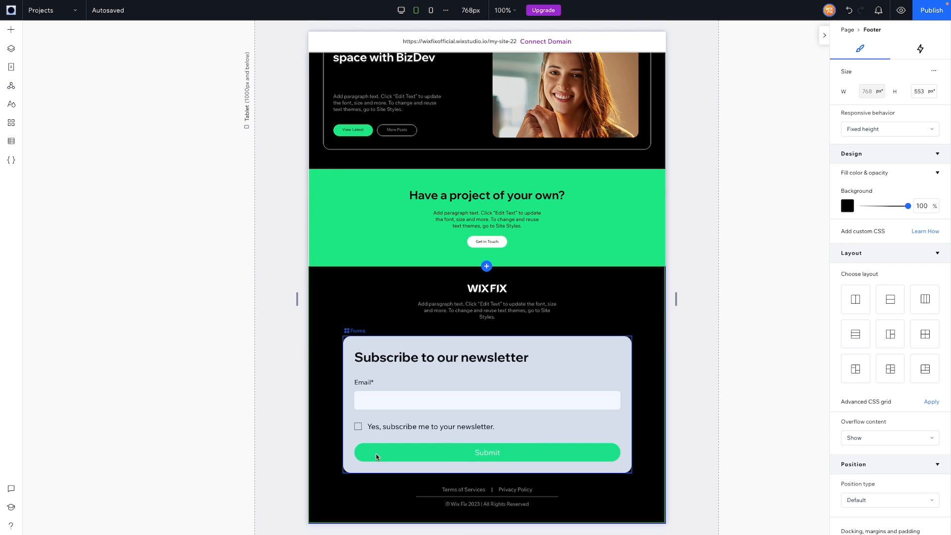
# Step: Switch to the 390 px mobile breakpoint and select the header
pyautogui.scroll(20, 504, 395)
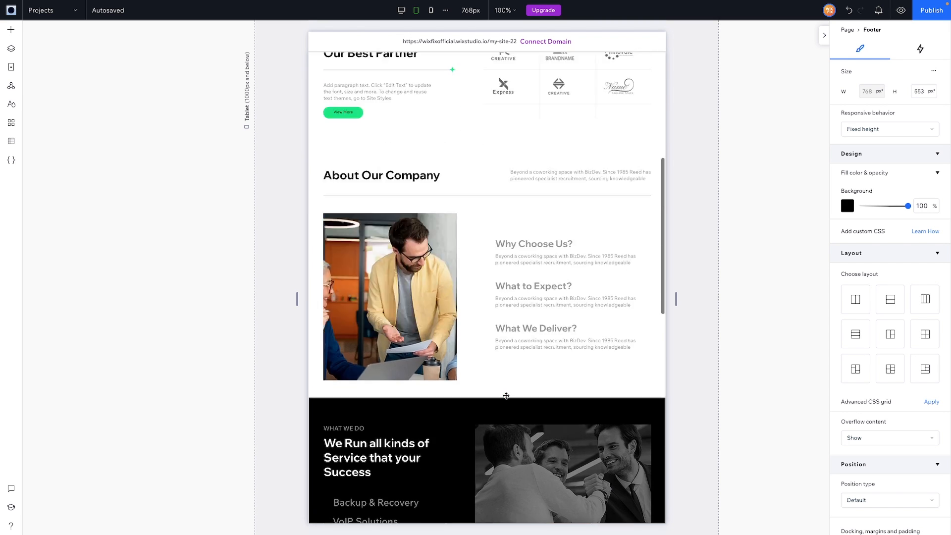
pyautogui.click(429, 11)
pyautogui.scroll(15, 582, 174)
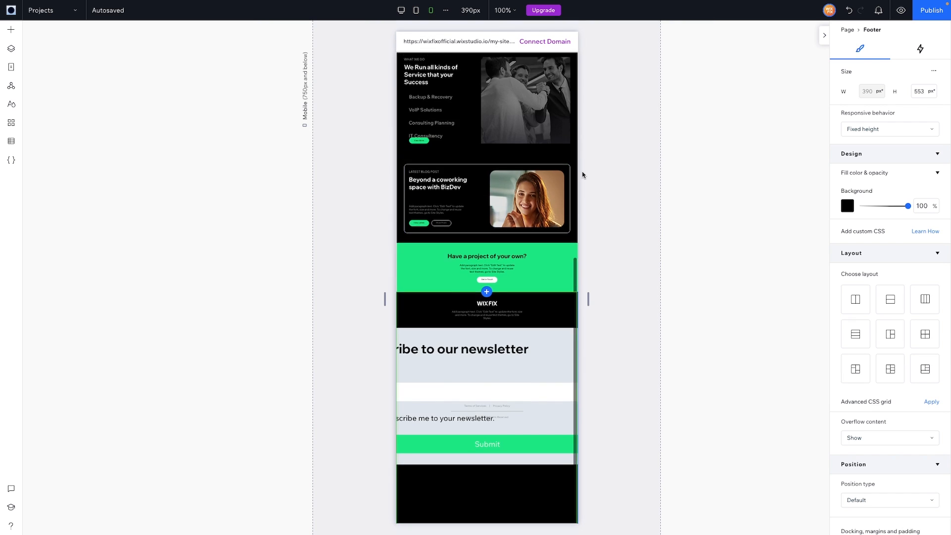
pyautogui.click(563, 229)
pyautogui.click(561, 101)
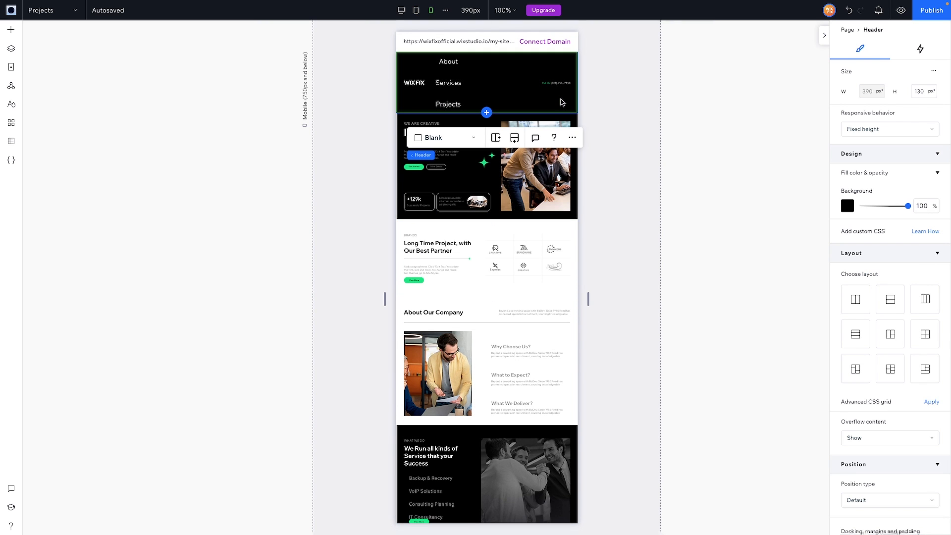
# Step: Widen the header's horizontal menu to about 190 px, then hide it on the mobile breakpoint
pyautogui.click(449, 88)
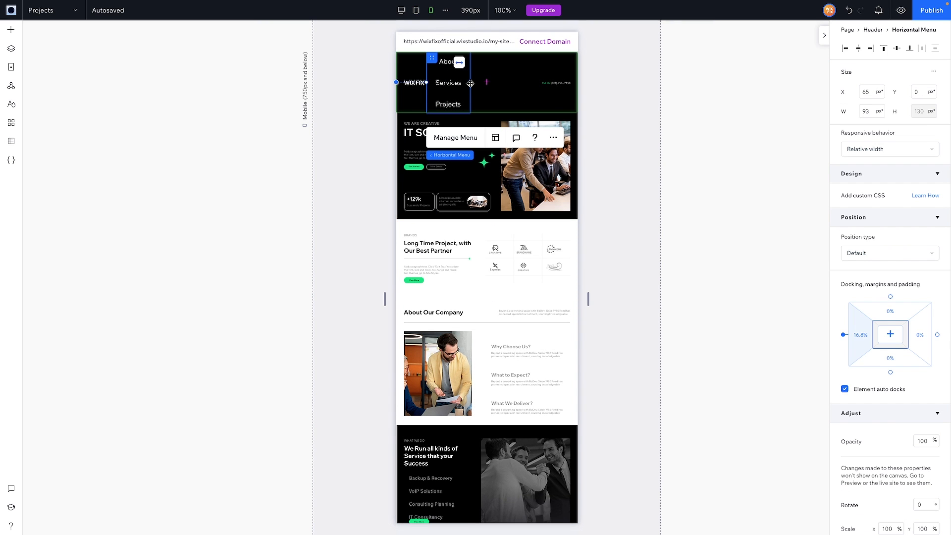
pyautogui.moveTo(470, 83); pyautogui.dragTo(515, 77)
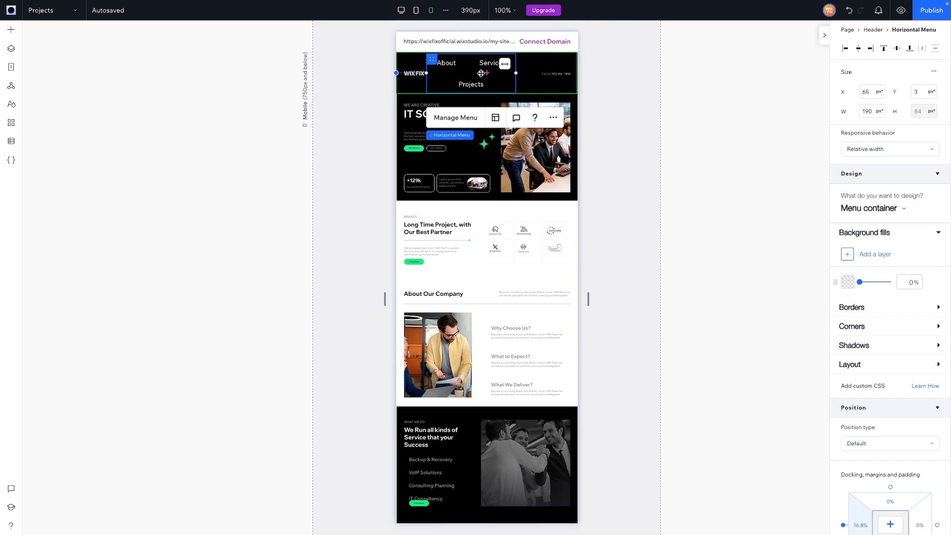
pyautogui.rightClick(480, 73)
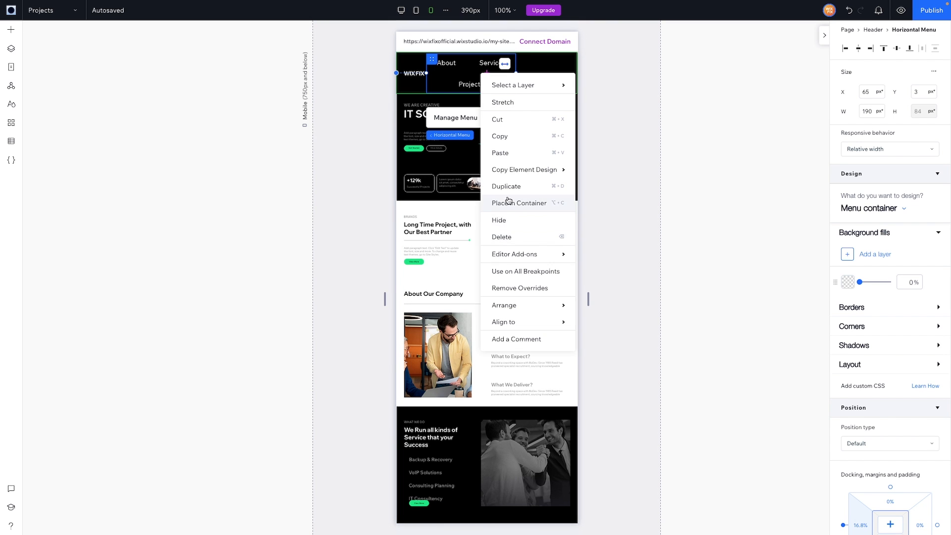
pyautogui.click(513, 226)
# Step: Set the mobile header's height to 60 px
pyautogui.click(474, 76)
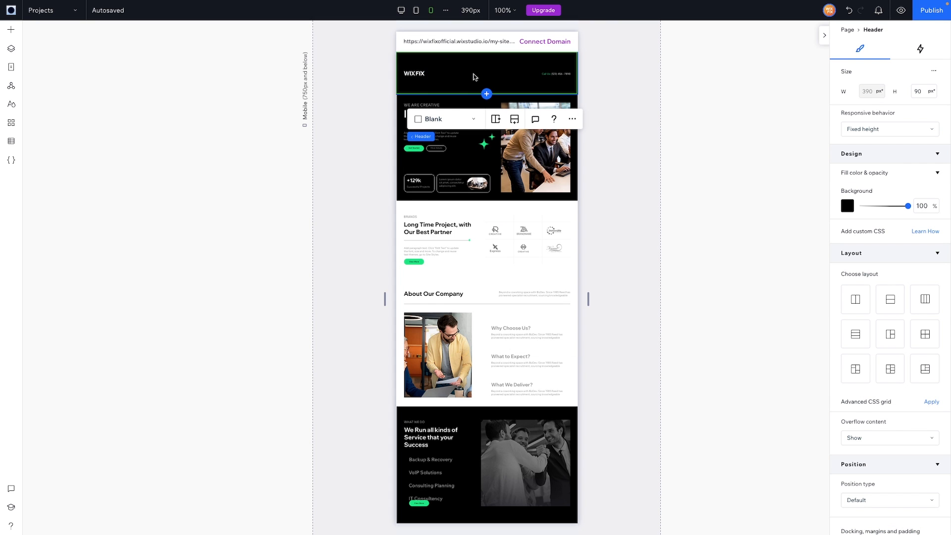
pyautogui.click(922, 93)
pyautogui.write('60')
pyautogui.press('Return')
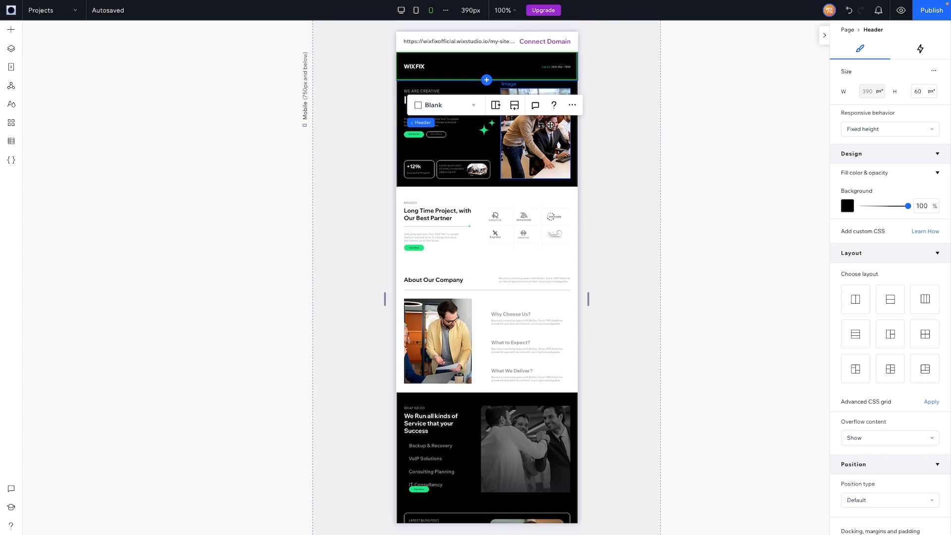
# Step: Enlarge the header's WIXFIX logo and set the font size of the Call Us text to 13 px
pyautogui.click(429, 68)
pyautogui.moveTo(426, 63); pyautogui.dragTo(444, 56)
pyautogui.click(517, 67)
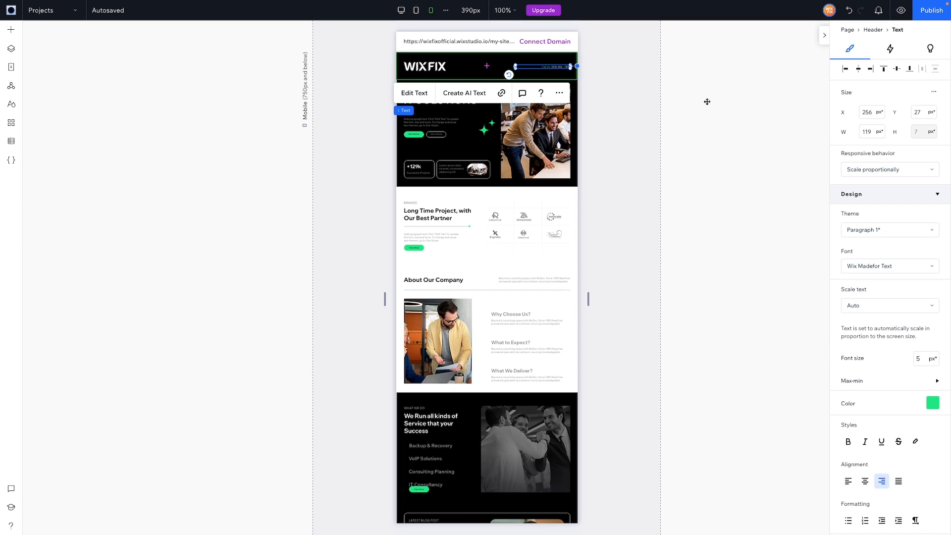
pyautogui.click(922, 358)
pyautogui.write('13')
pyautogui.press('Return')
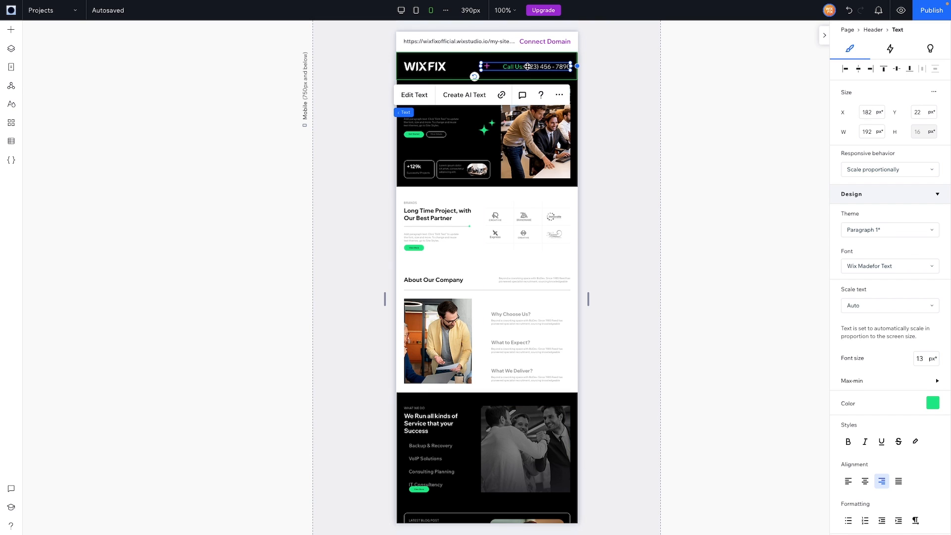
# Step: Move the Call Us text beside the hamburger menu icon and give the icon a white #FFFFFF fill
pyautogui.moveTo(528, 67); pyautogui.dragTo(497, 67)
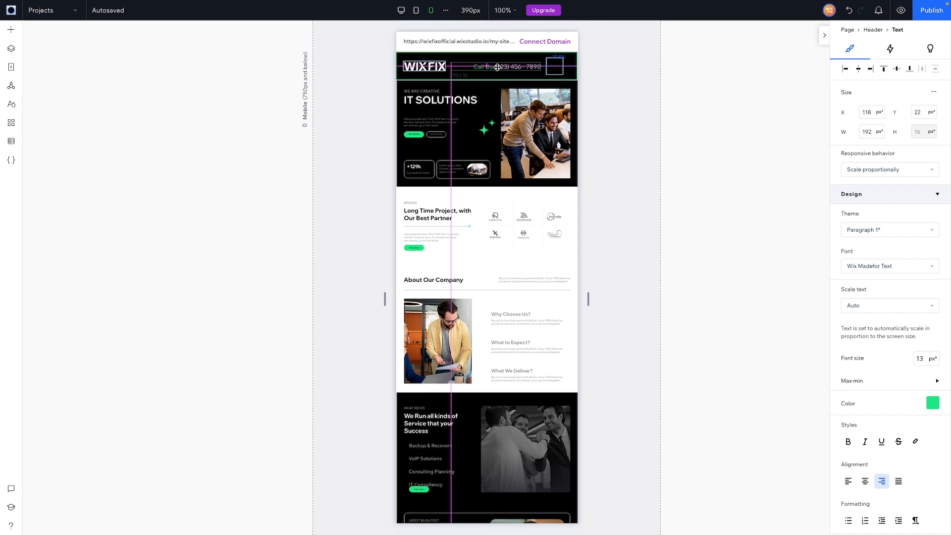
pyautogui.click(555, 67)
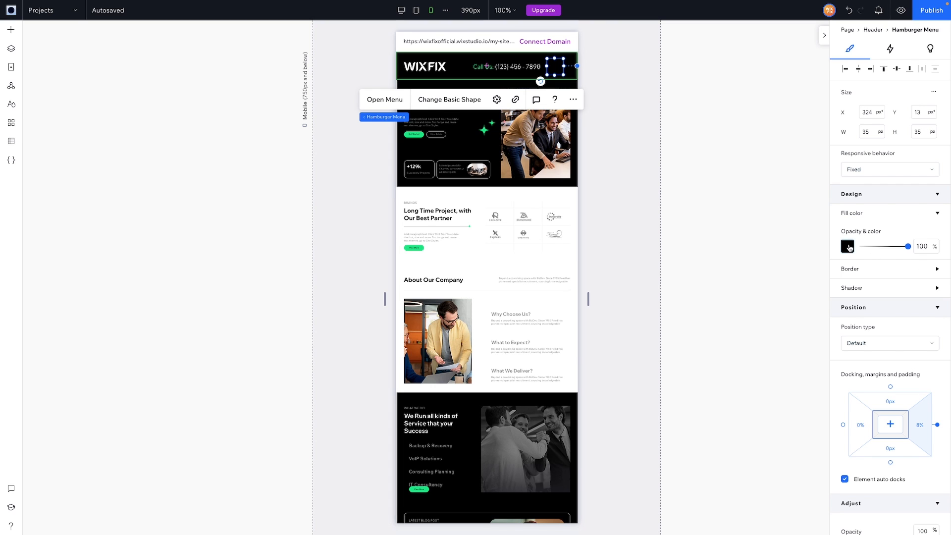
pyautogui.click(847, 246)
pyautogui.click(571, 322)
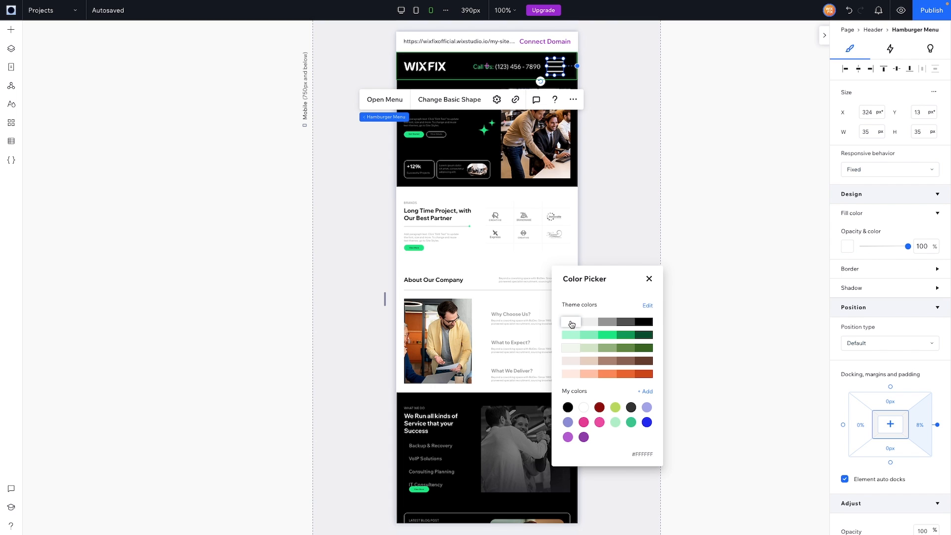
pyautogui.click(618, 142)
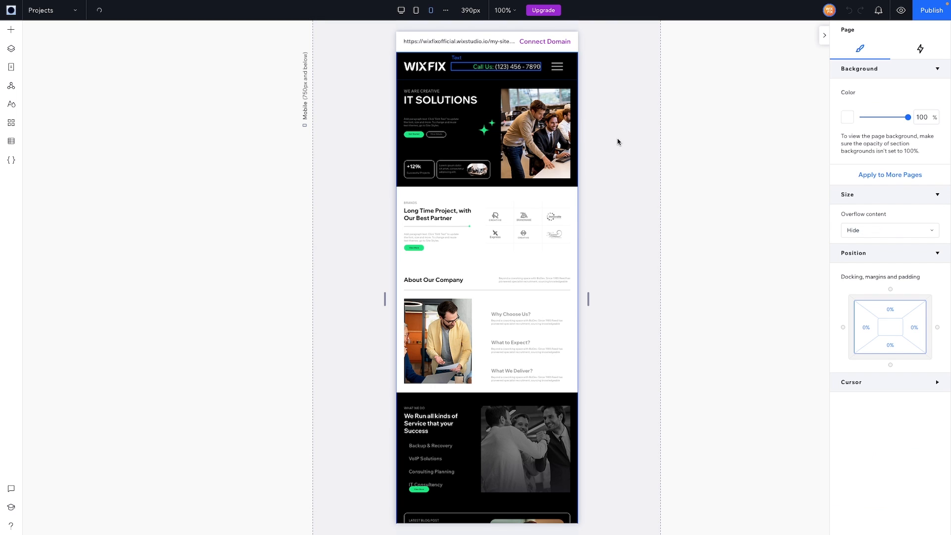
# Step: Extend the IT Solutions hero section's height to about 458 px
pyautogui.click(465, 151)
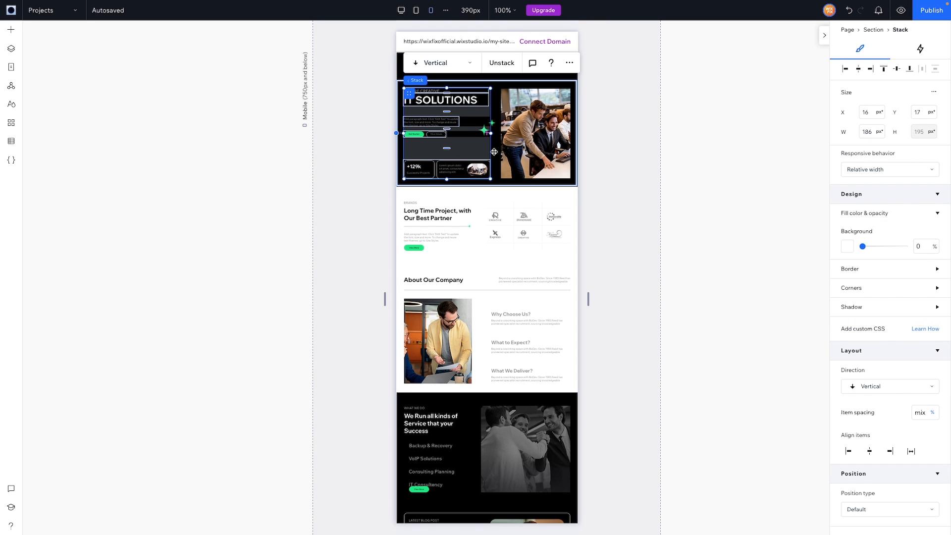
pyautogui.click(503, 10)
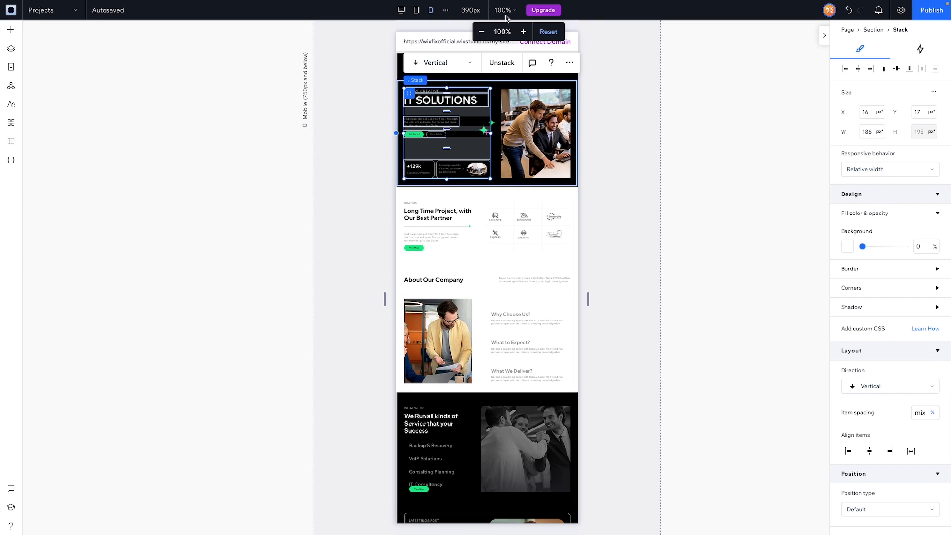
pyautogui.click(524, 32)
pyautogui.click(524, 33)
pyautogui.click(523, 33)
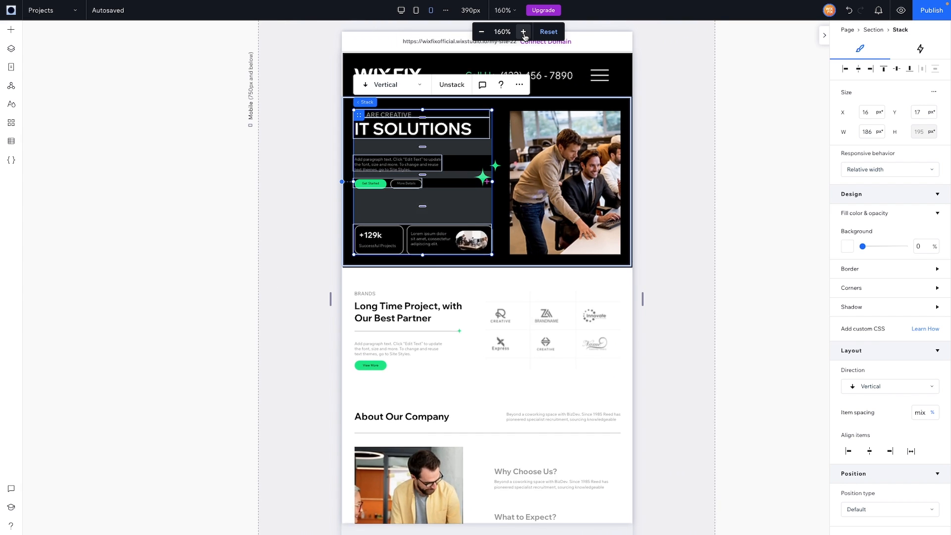
pyautogui.click(524, 33)
pyautogui.click(524, 33)
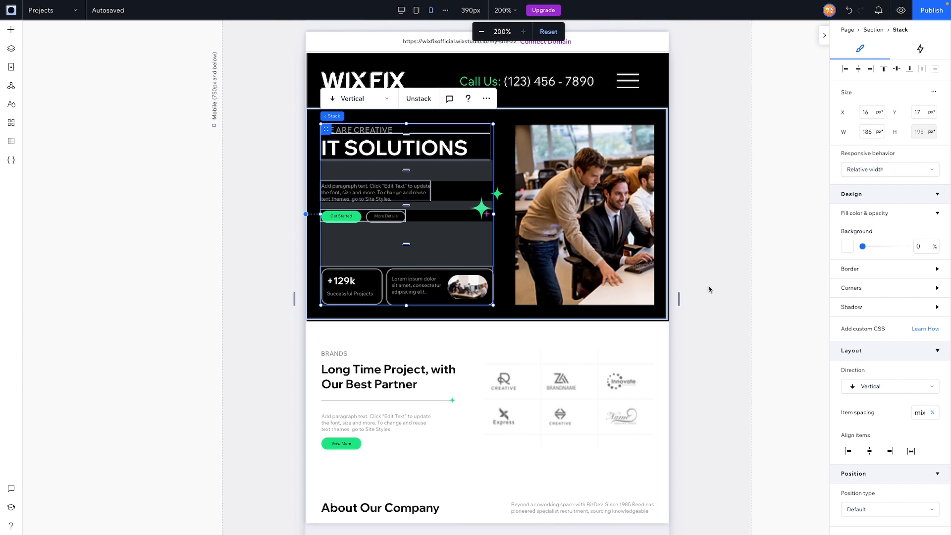
pyautogui.click(661, 281)
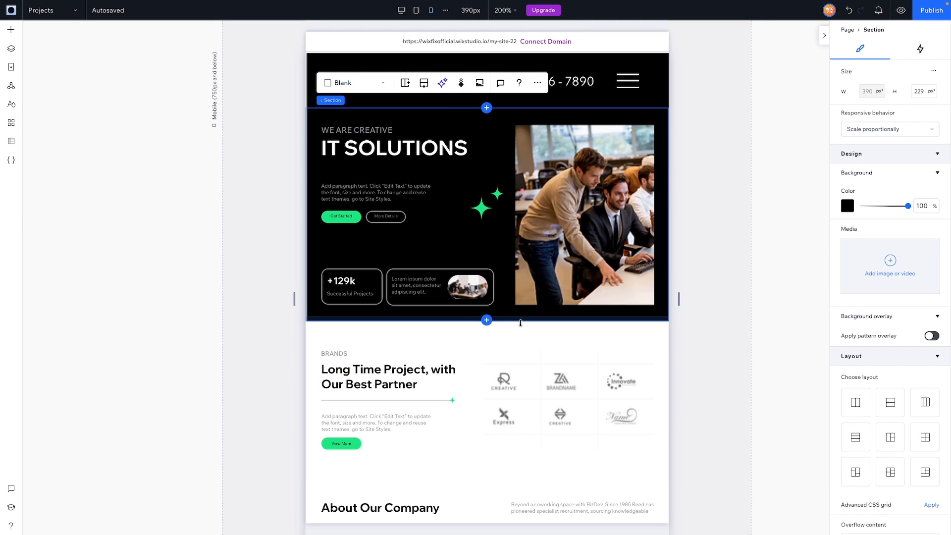
pyautogui.moveTo(521, 322); pyautogui.dragTo(535, 524)
# Step: Move the hero's text stack to the top of the section and place the image below it, widened to the side margins
pyautogui.click(372, 270)
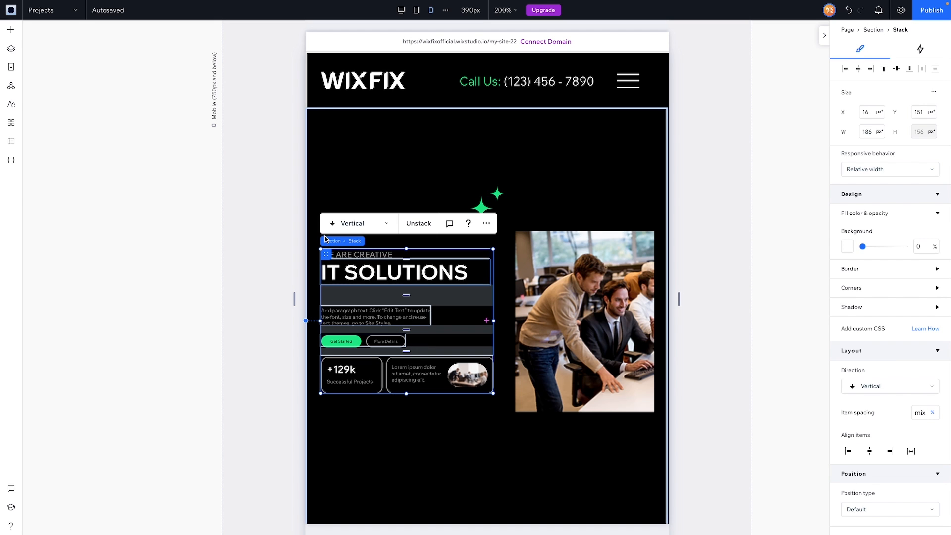
pyautogui.moveTo(326, 251); pyautogui.dragTo(318, 127)
pyautogui.moveTo(549, 278); pyautogui.dragTo(360, 344)
pyautogui.moveTo(611, 384); pyautogui.dragTo(653, 384)
# Step: Widen the hero's text stack to match the width of the image below
pyautogui.click(491, 282)
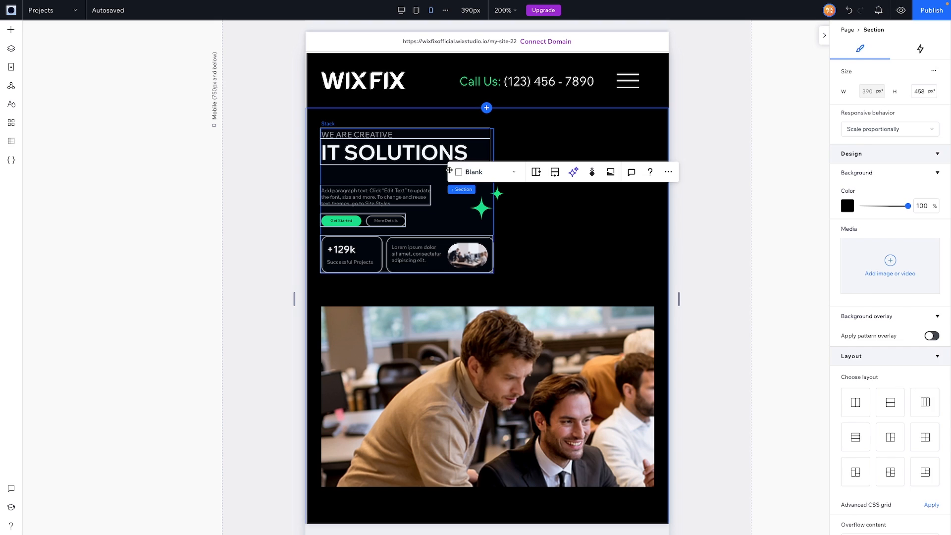
pyautogui.click(436, 155)
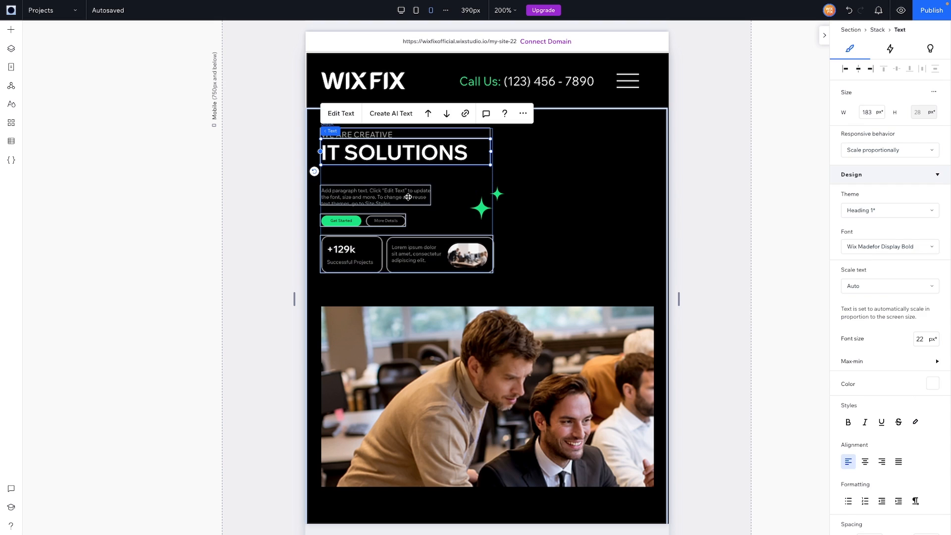
pyautogui.click(493, 184)
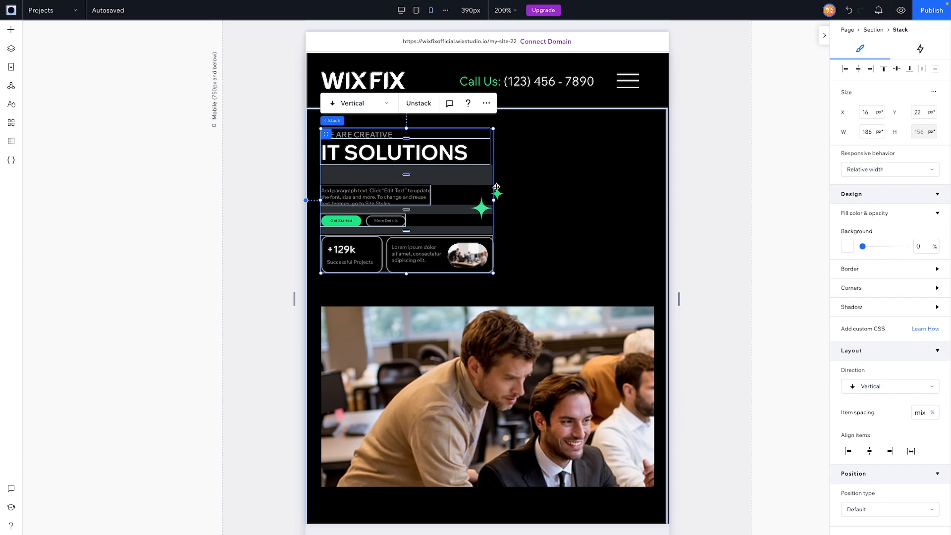
pyautogui.moveTo(508, 198); pyautogui.dragTo(666, 195)
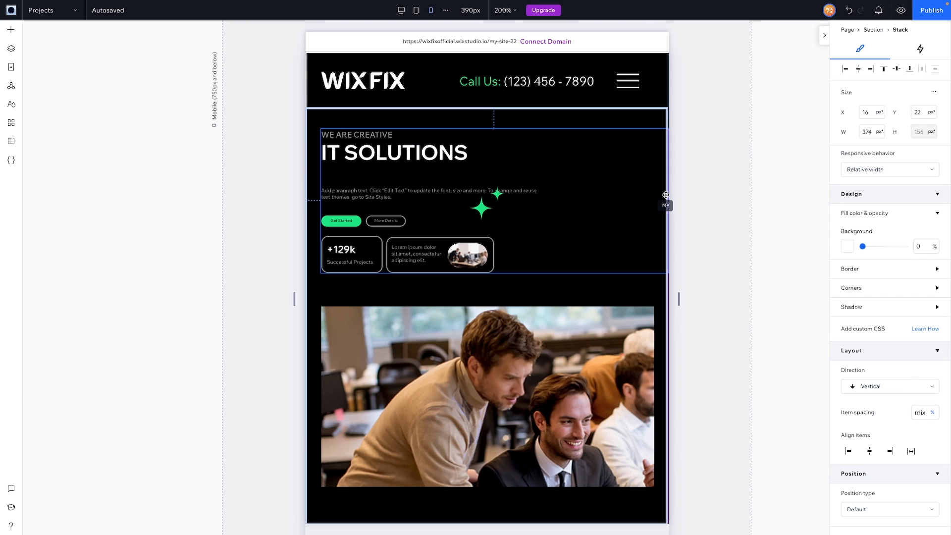
# Step: Set the hero paragraph's font size to 13 px
pyautogui.doubleClick(418, 192)
pyautogui.click(919, 340)
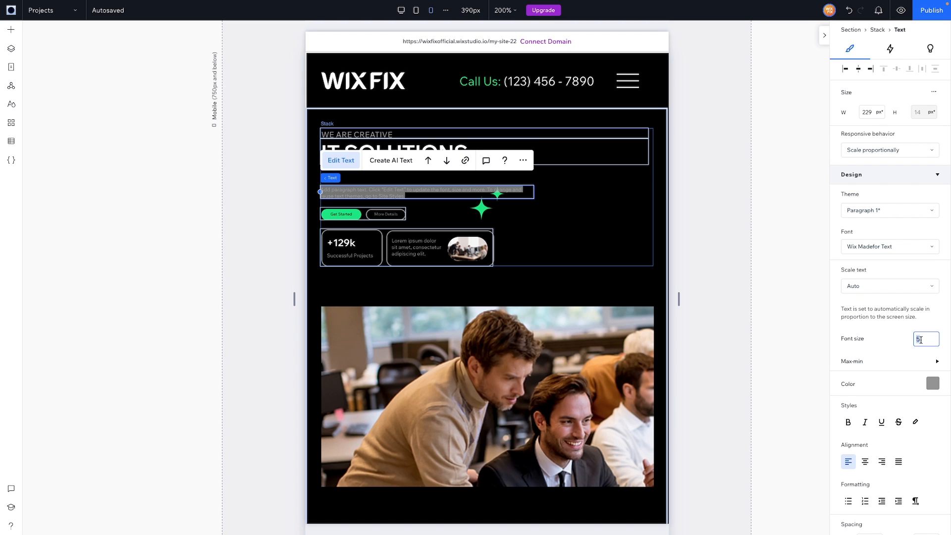
pyautogui.press('Return')
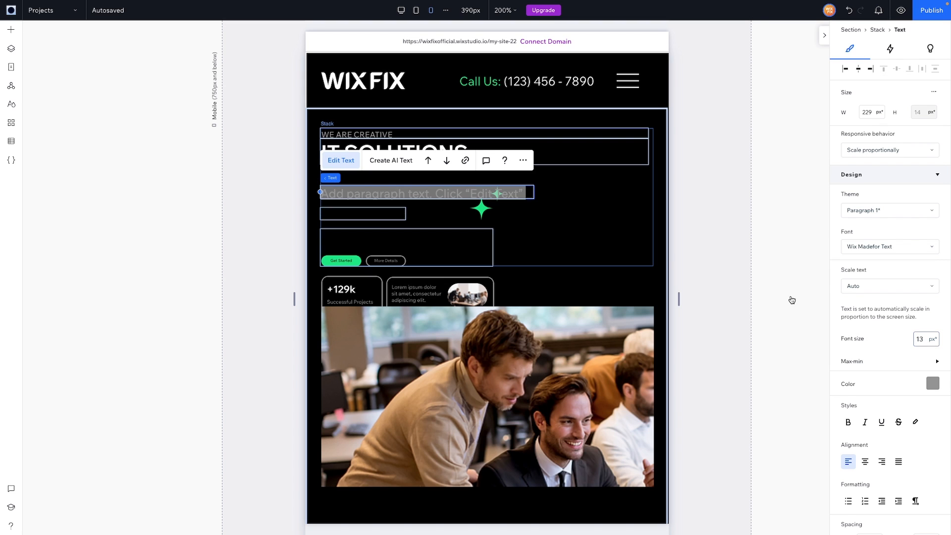
# Step: Spread the hero paragraph and sparkles across the stack's full width, and enlarge the Get Started button to about 62 × 18 px
pyautogui.click(342, 260)
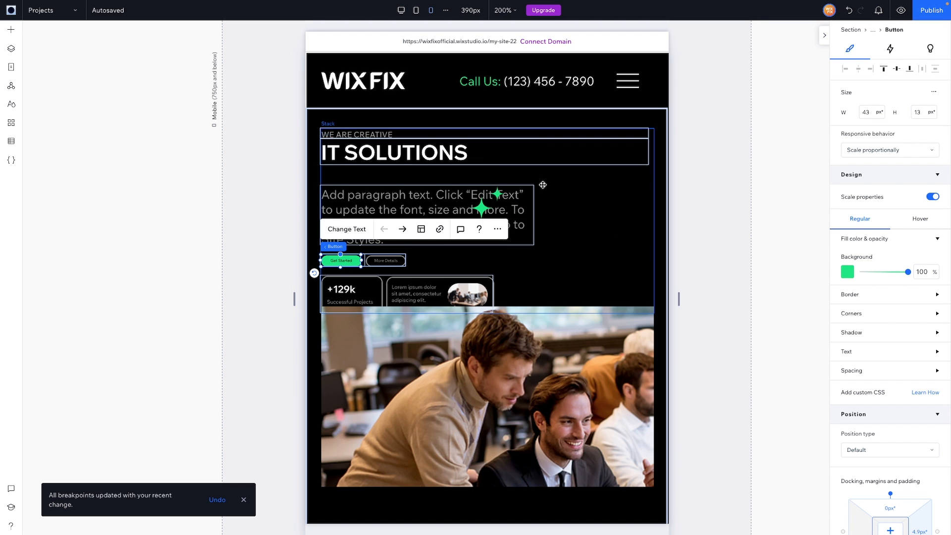
pyautogui.click(490, 198)
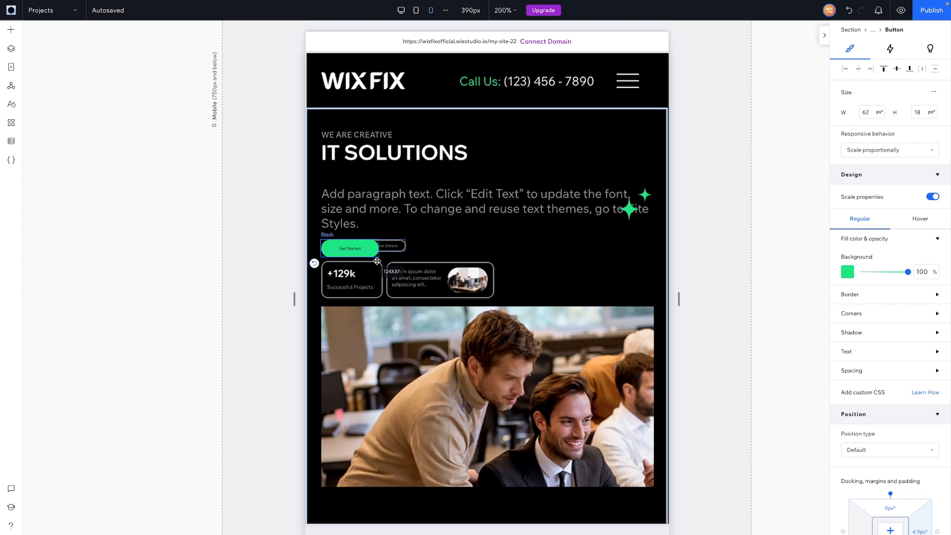
pyautogui.click(405, 250)
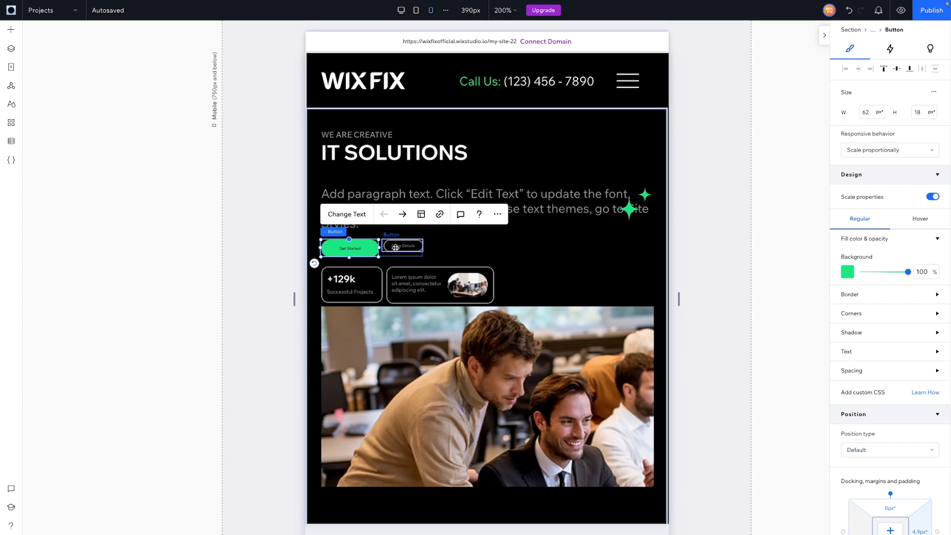
# Step: Resize the Get Started button to 120 × 40 px and enlarge its label's font size
pyautogui.click(358, 249)
pyautogui.click(867, 110)
pyautogui.press('Tab')
pyautogui.write('40')
pyautogui.click(868, 112)
pyautogui.write('120')
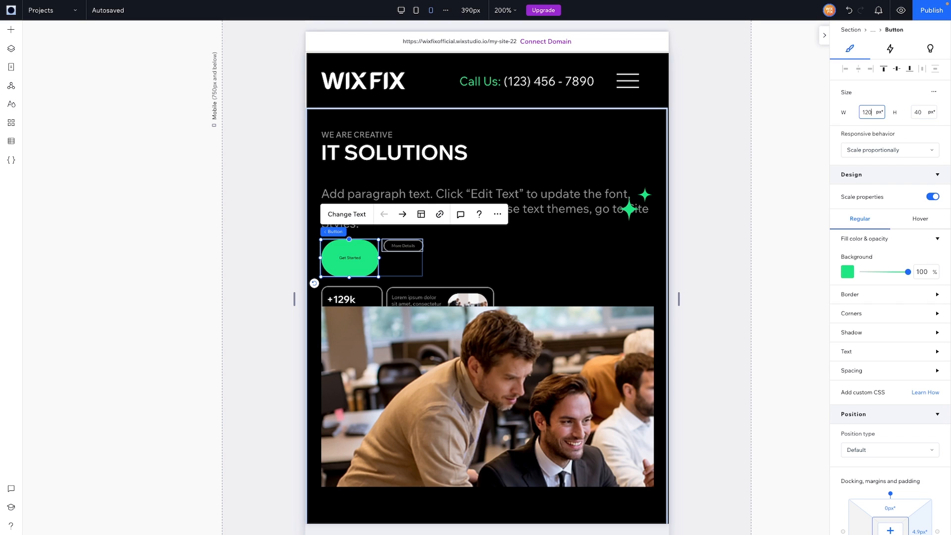
pyautogui.press('Return')
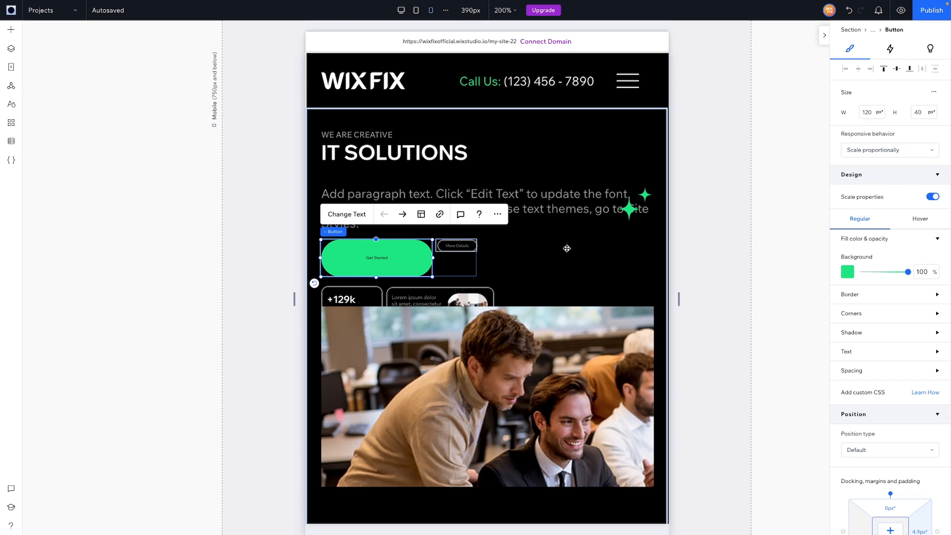
pyautogui.click(866, 352)
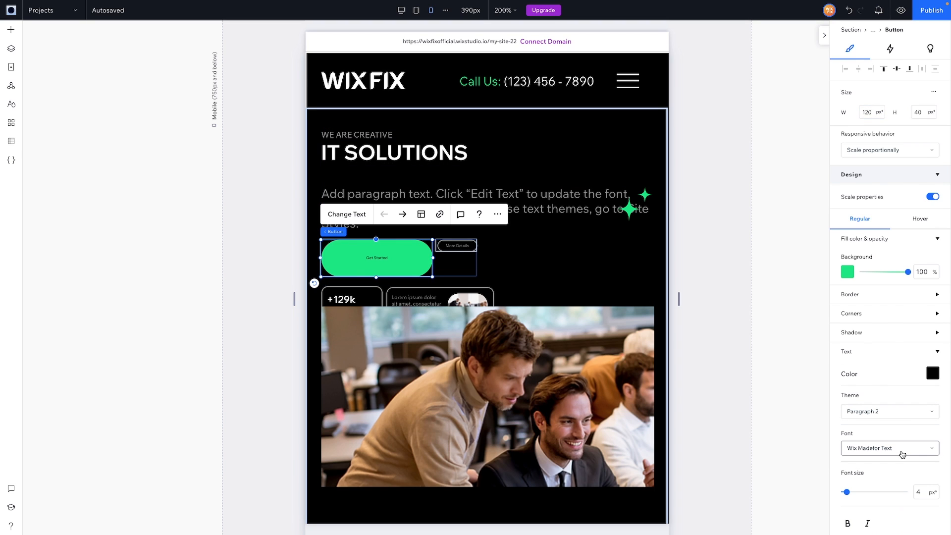
pyautogui.click(920, 496)
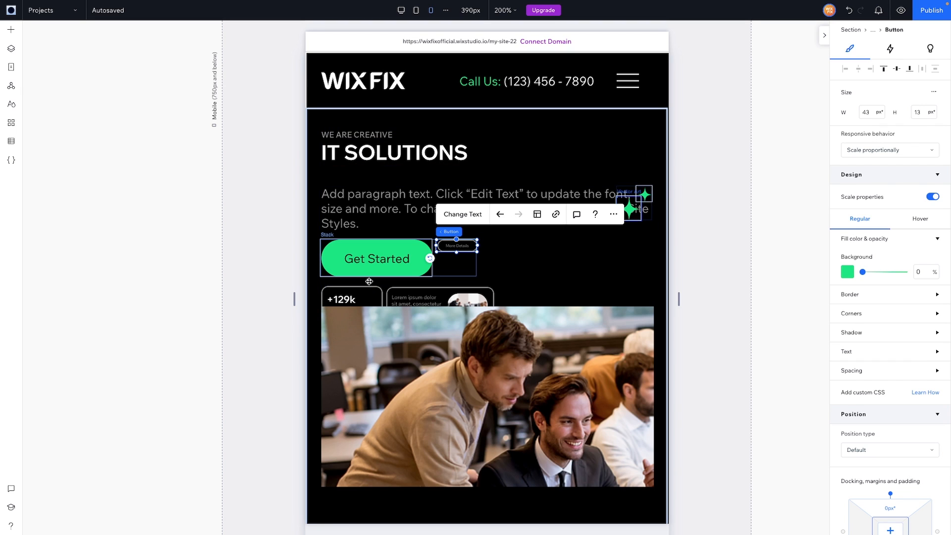
# Step: Resize the More Details button to 120 × 40 px and set its label's font size to 13 px
pyautogui.click(870, 111)
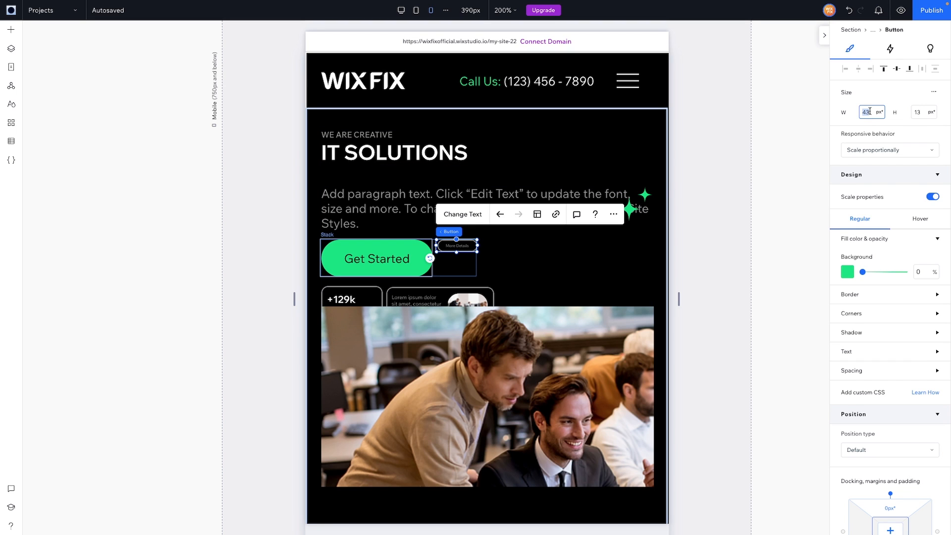
pyautogui.press('Tab')
pyautogui.write('4')
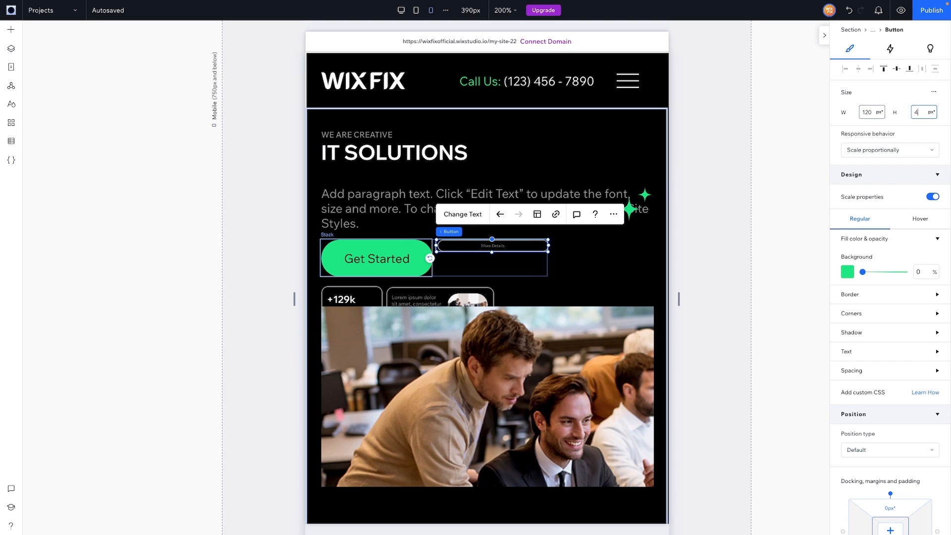
pyautogui.press('Return')
pyautogui.click(855, 352)
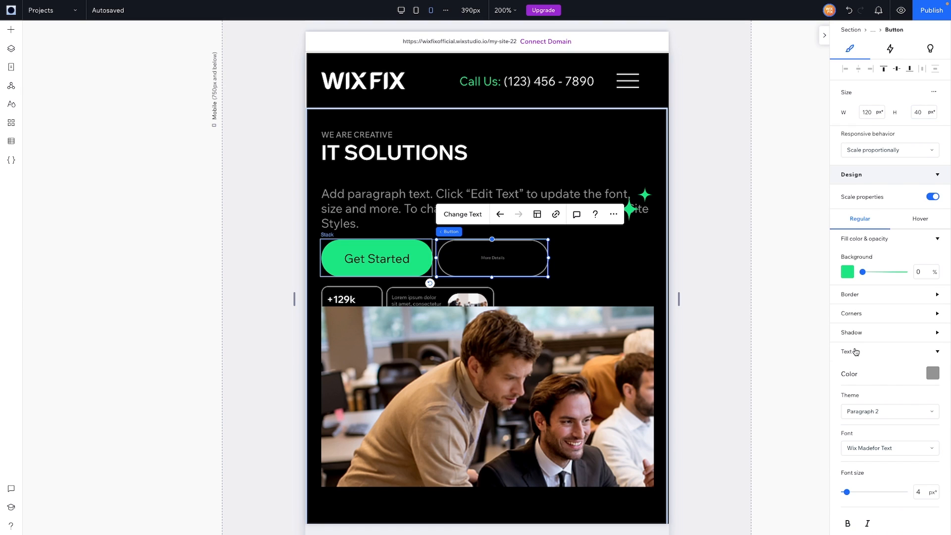
pyautogui.click(926, 491)
pyautogui.write('13')
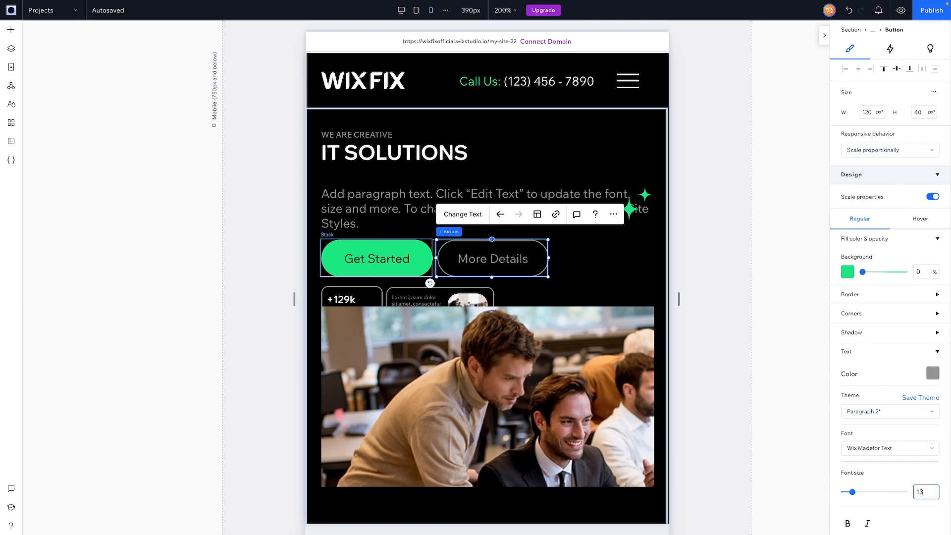
# Step: Widen the gap between the Get Started and More Details buttons in their stack
pyautogui.click(429, 254)
pyautogui.click(434, 256)
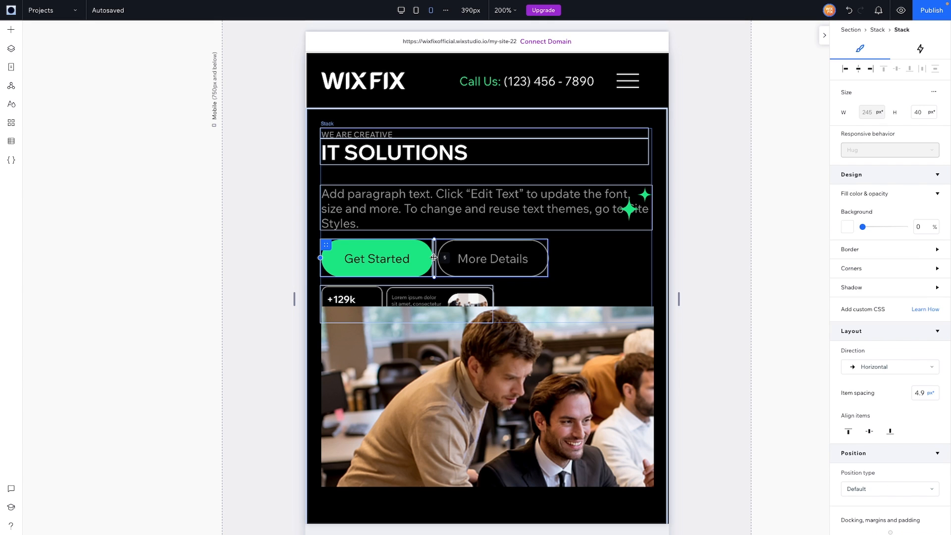
pyautogui.moveTo(434, 257); pyautogui.dragTo(446, 257)
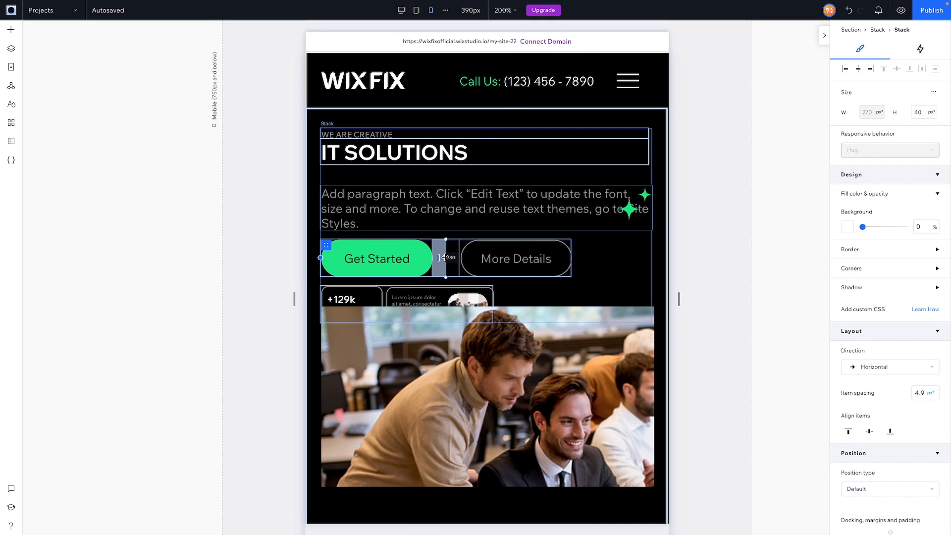
# Step: Extend the hero section's height to about 650 px
pyautogui.scroll(-7, 497, 176)
pyautogui.click(520, 190)
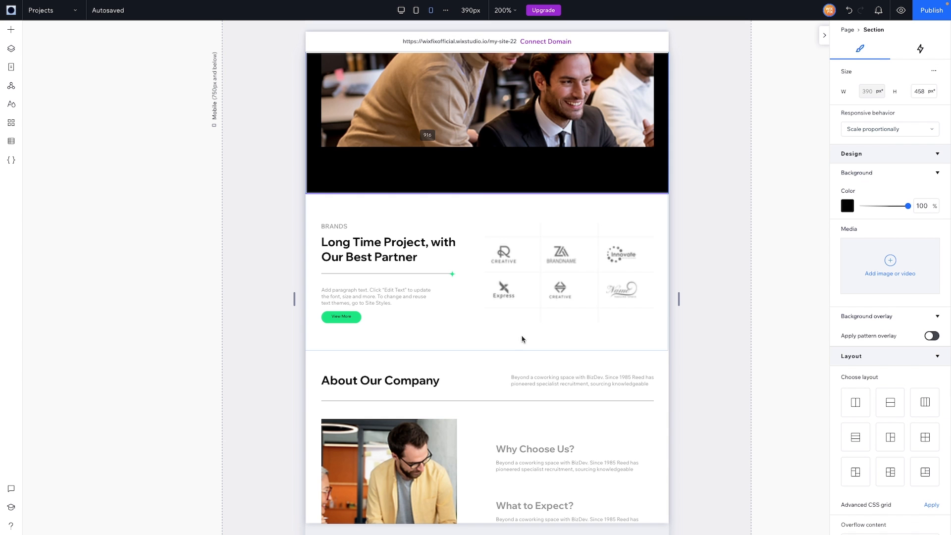
pyautogui.moveTo(520, 193); pyautogui.dragTo(520, 368)
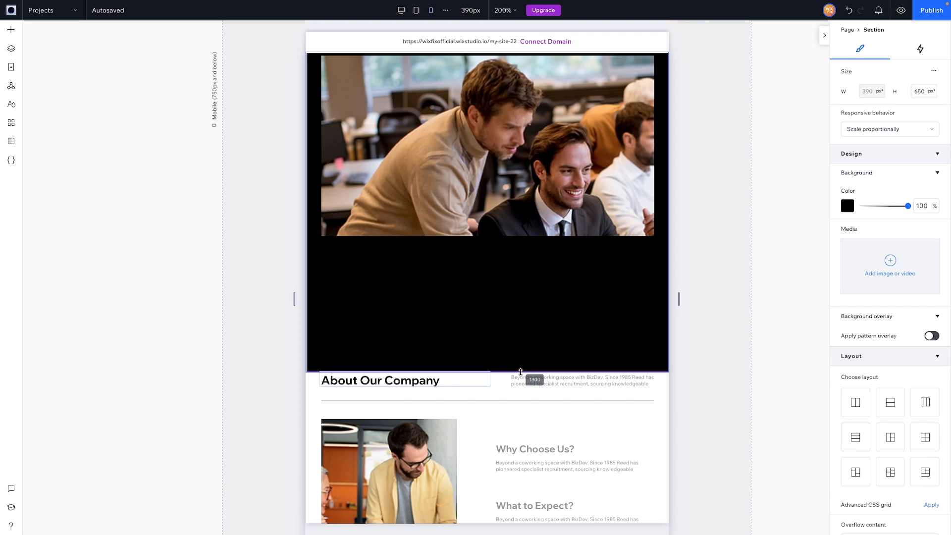
# Step: Resize the +129k card container to 120 × 80 px
pyautogui.scroll(7, 518, 377)
pyautogui.click(375, 294)
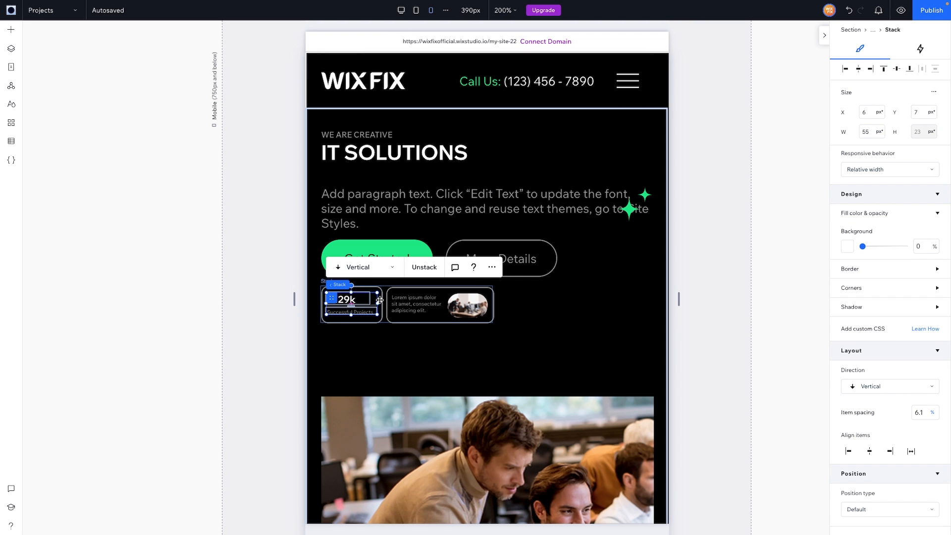
pyautogui.moveTo(379, 299); pyautogui.dragTo(381, 303)
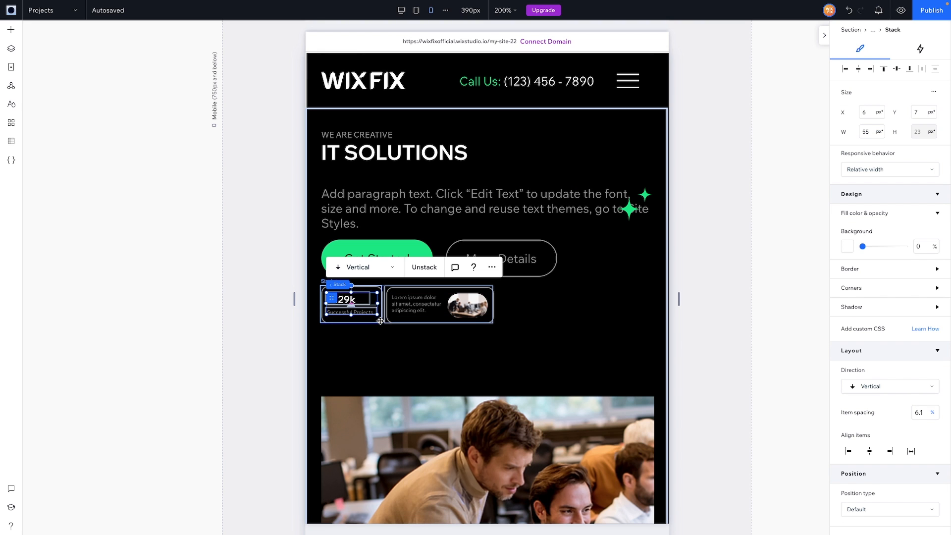
pyautogui.click(374, 320)
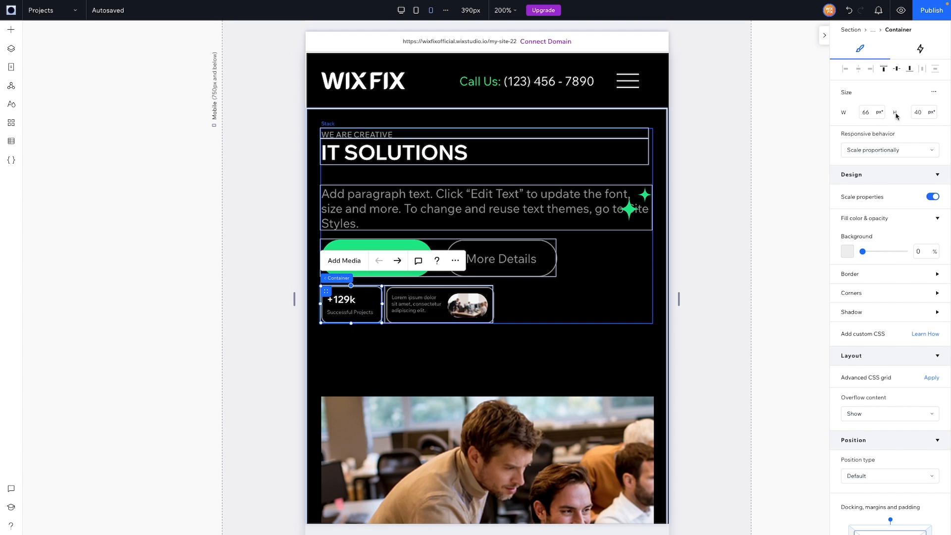
pyautogui.click(871, 113)
pyautogui.write('120')
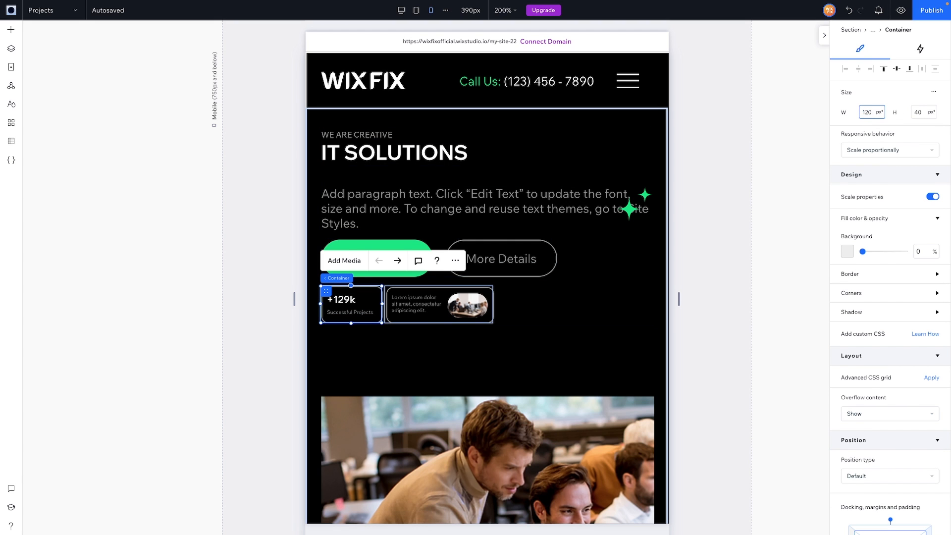
pyautogui.press('Tab')
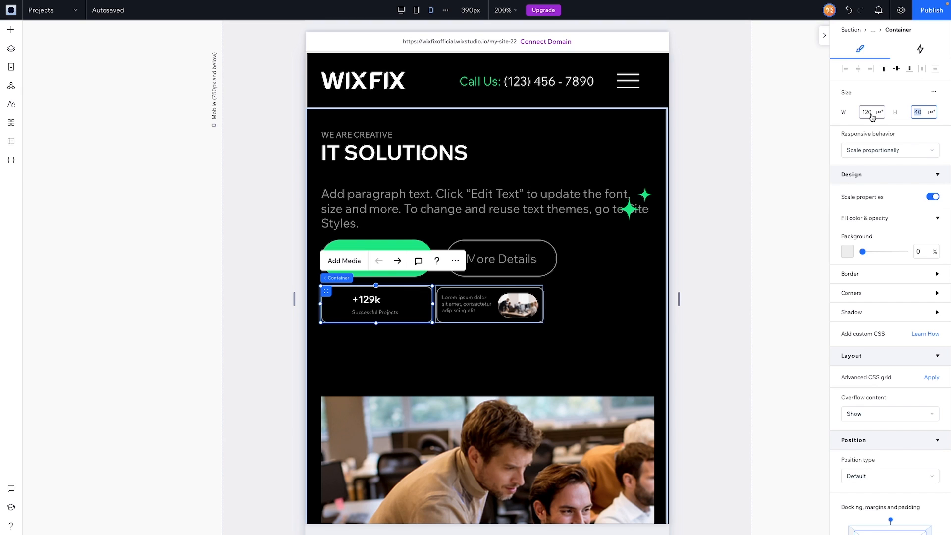
pyautogui.write('80')
pyautogui.press('Return')
# Step: Enlarge the font size of the +129k text in its card
pyautogui.click(367, 300)
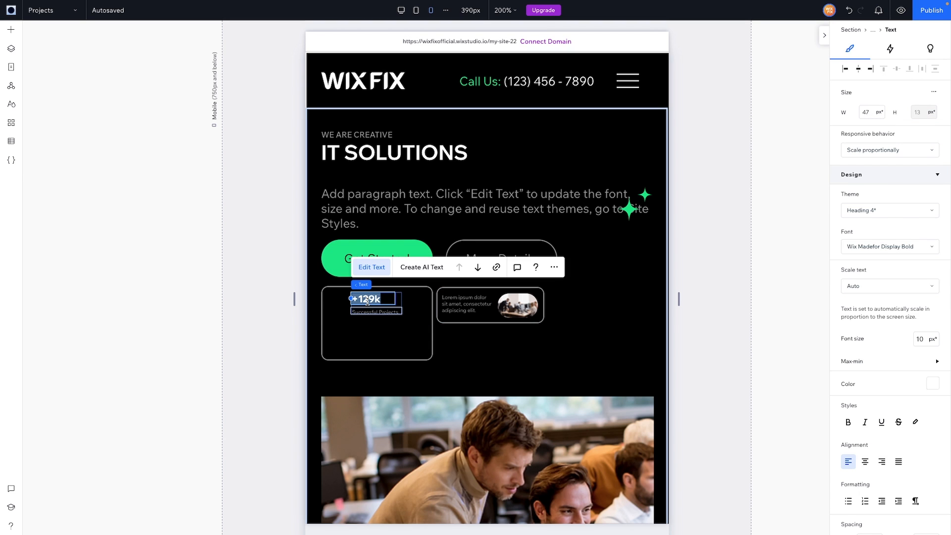
pyautogui.click(919, 339)
pyautogui.press('Return')
# Step: Set the Successful Projects text to 13 px, then widen the card's text stack and shift it to the card's left side
pyautogui.click(376, 352)
pyautogui.click(923, 340)
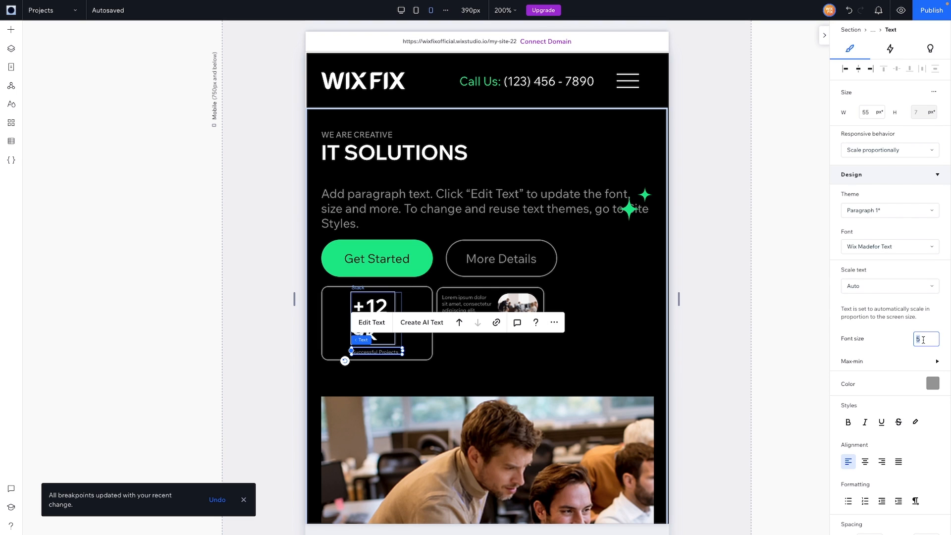
pyautogui.write('13')
pyautogui.press('Return')
pyautogui.click(421, 340)
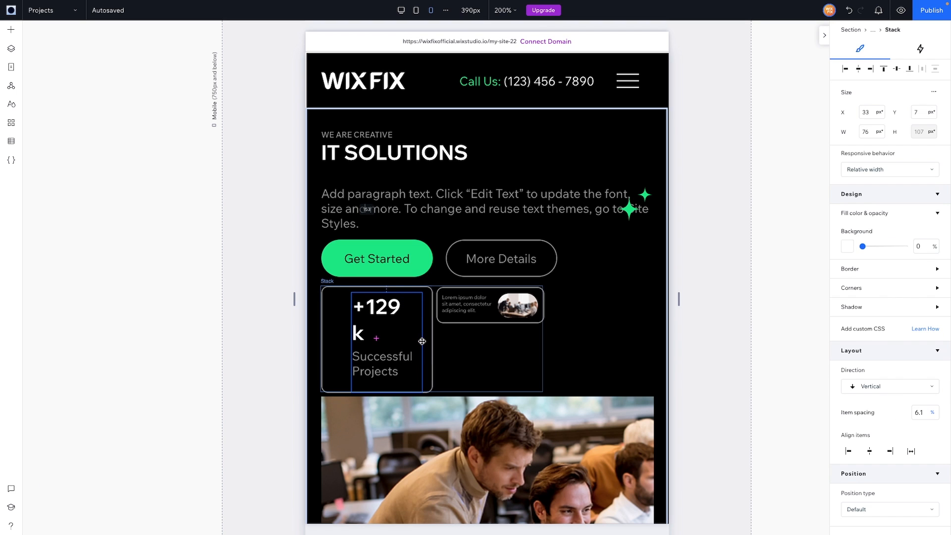
pyautogui.click(387, 341)
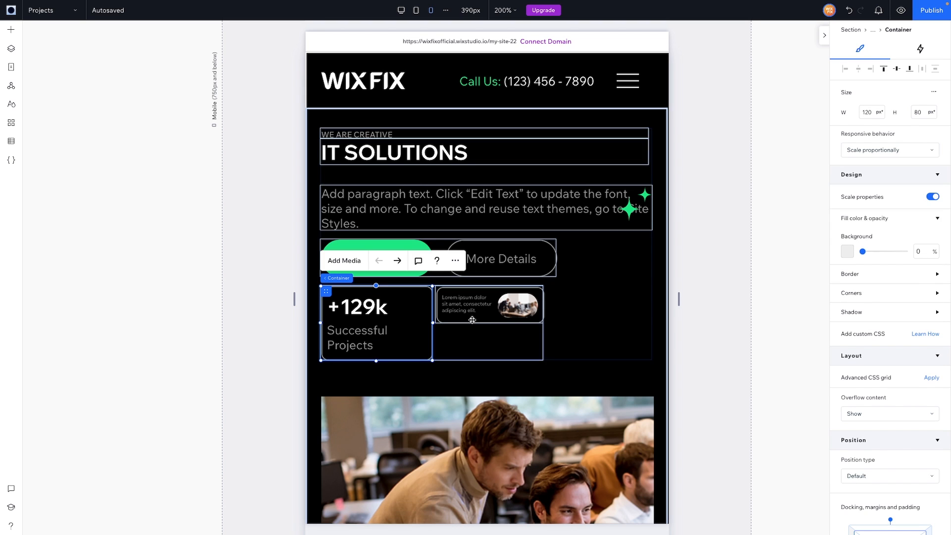
# Step: Set the lorem ipsum card's height to 80 px and widen it to about 233 px
pyautogui.click(439, 317)
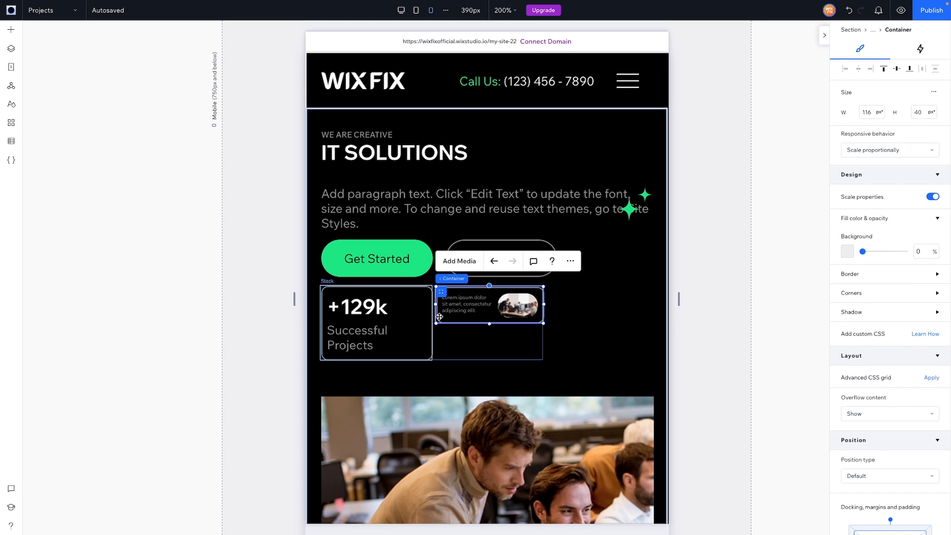
pyautogui.click(920, 113)
pyautogui.write('80')
pyautogui.press('Return')
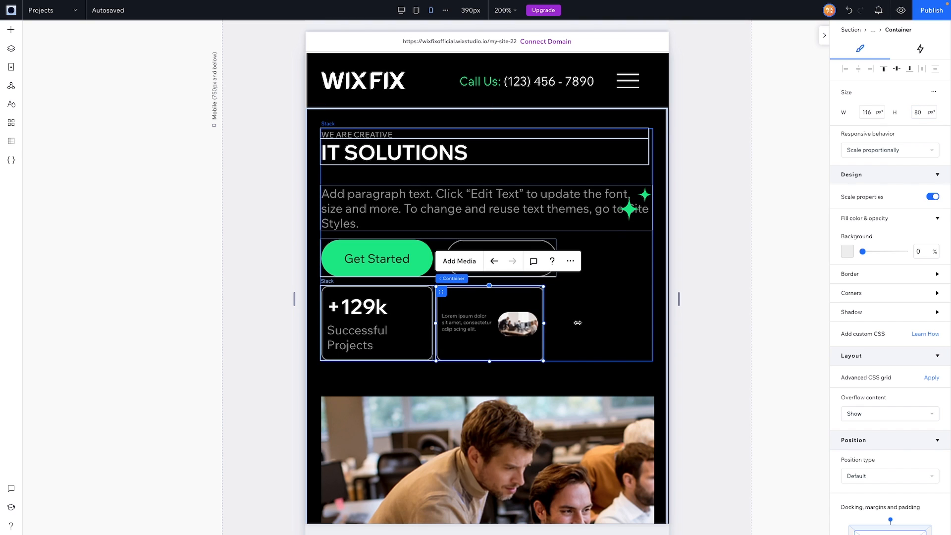
pyautogui.moveTo(578, 323); pyautogui.dragTo(652, 325)
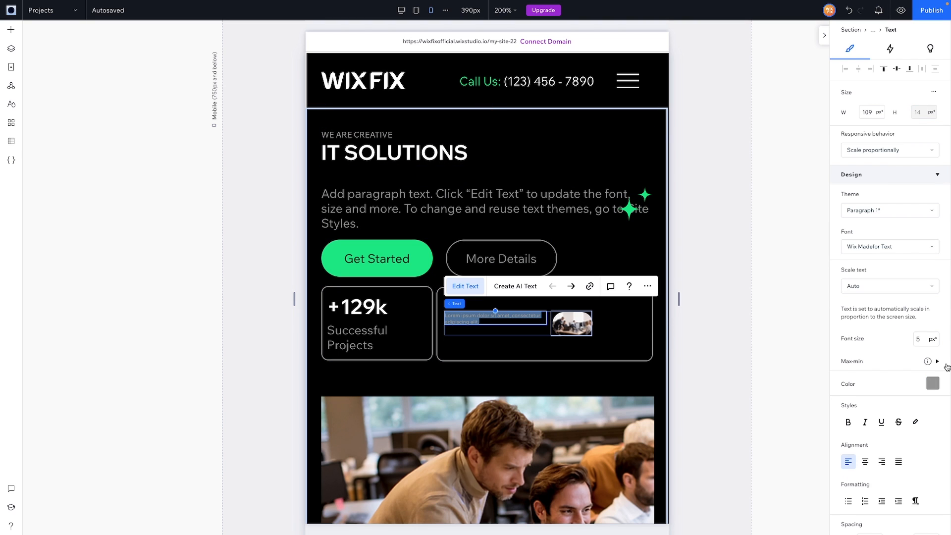
# Step: Set the card's lorem ipsum text to 13 px and enlarge the image beside it to about 101 × 61 px
pyautogui.click(923, 340)
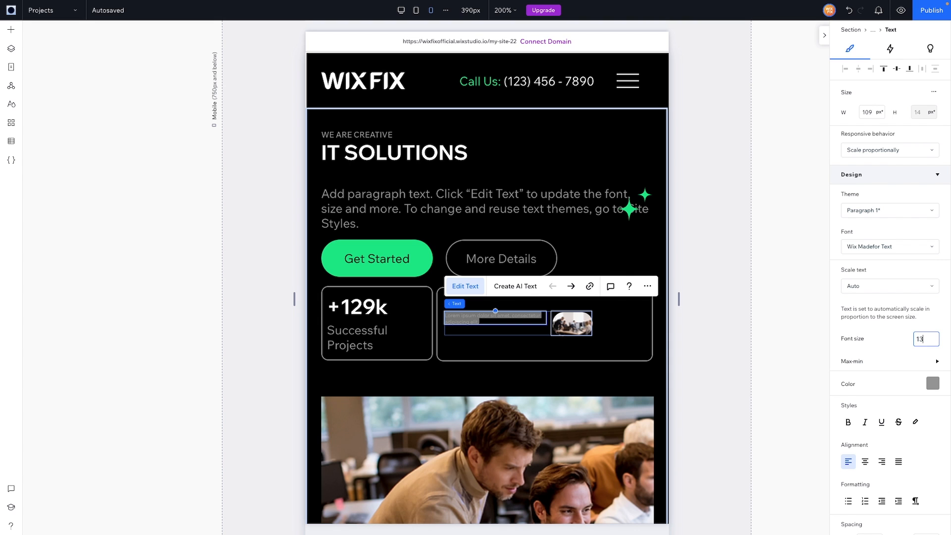
pyautogui.press('Return')
pyautogui.click(590, 319)
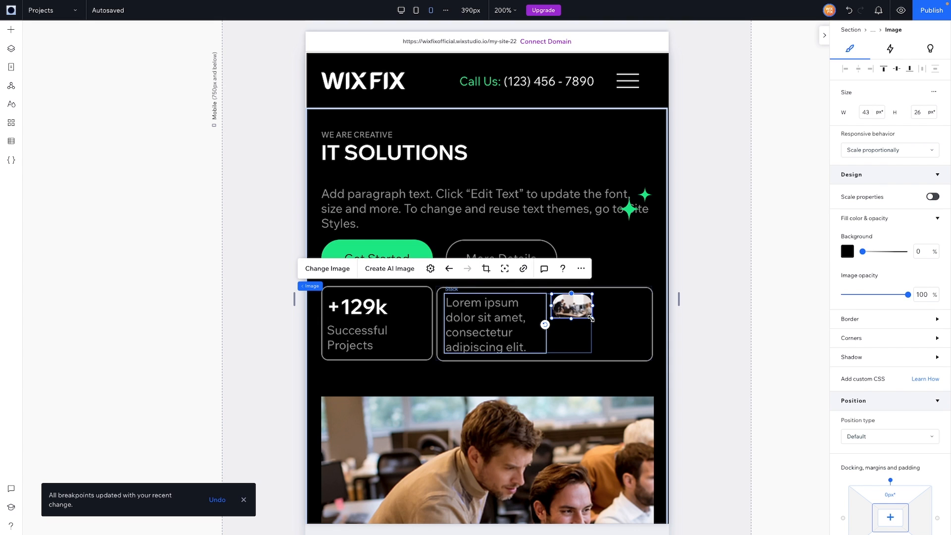
pyautogui.moveTo(591, 319); pyautogui.dragTo(638, 363)
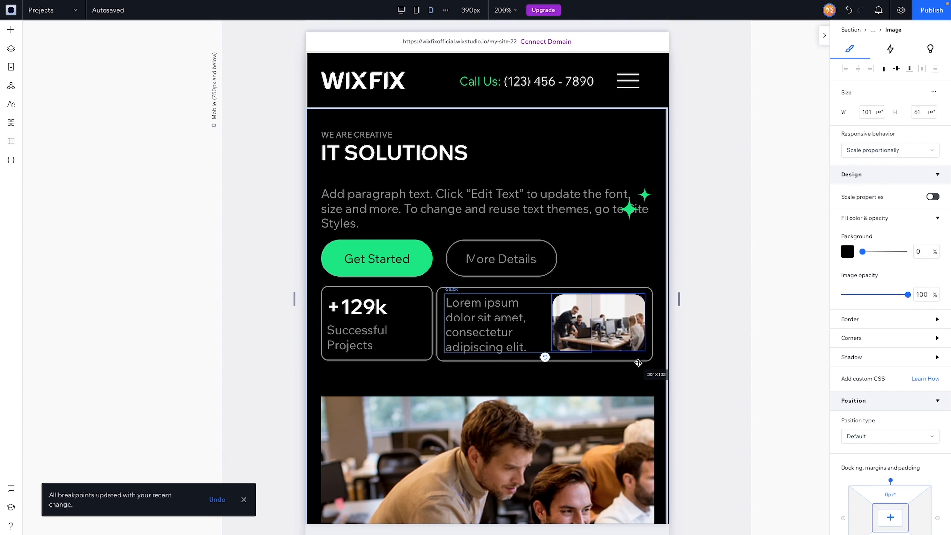
# Step: Round the lorem ipsum card's corners, trying a 24 px radius before a smaller one, and narrow the card within its row
pyautogui.click(441, 308)
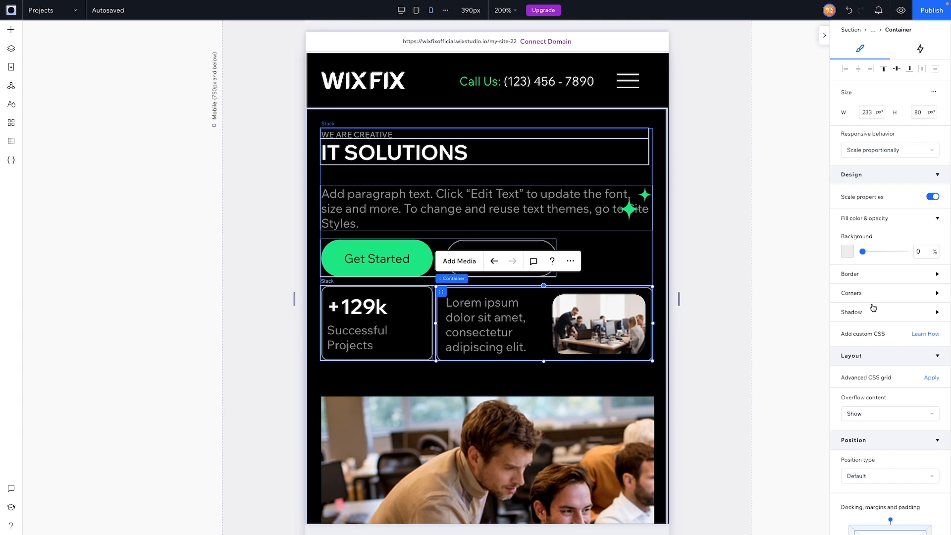
pyautogui.click(858, 294)
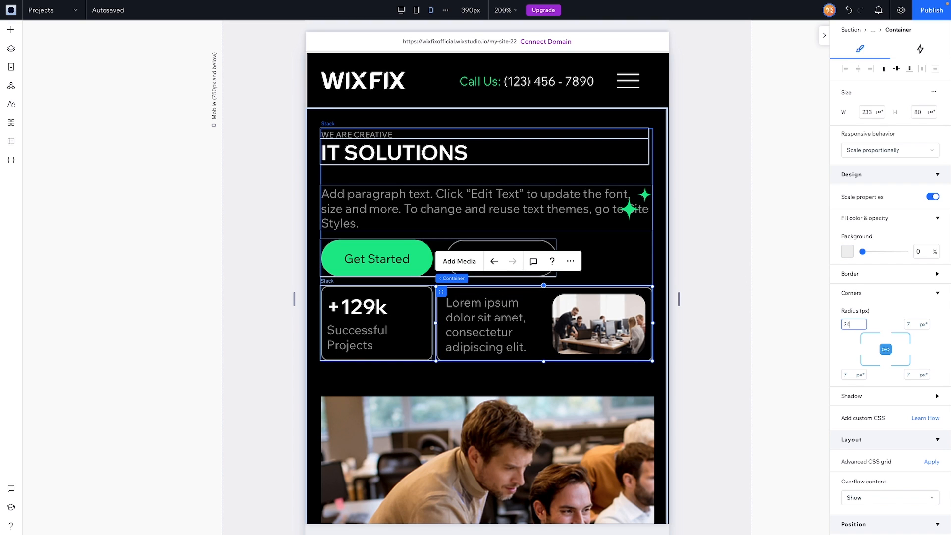
pyautogui.press('Return')
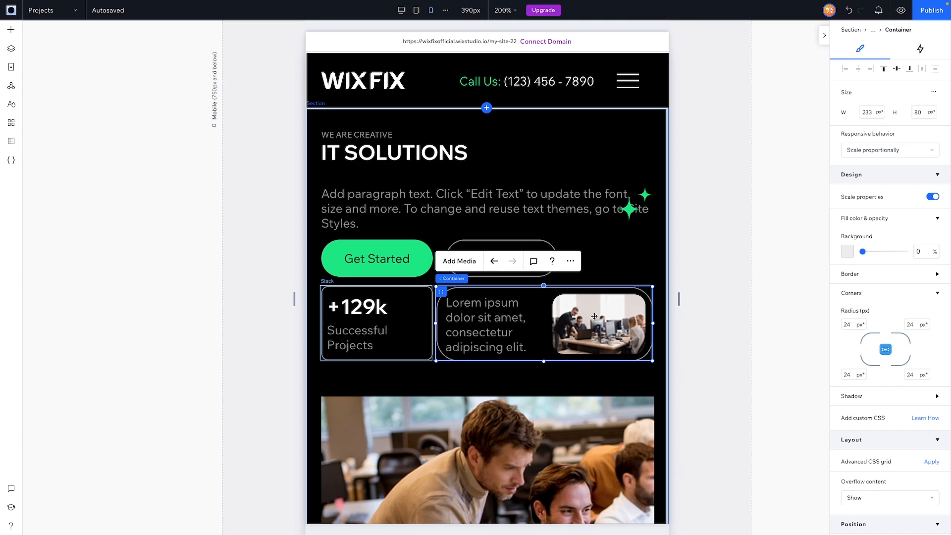
pyautogui.click(849, 325)
pyautogui.moveTo(659, 324)
pyautogui.mouseDown()
pyautogui.moveTo(643, 325)
pyautogui.moveTo(657, 325)
pyautogui.mouseUp()
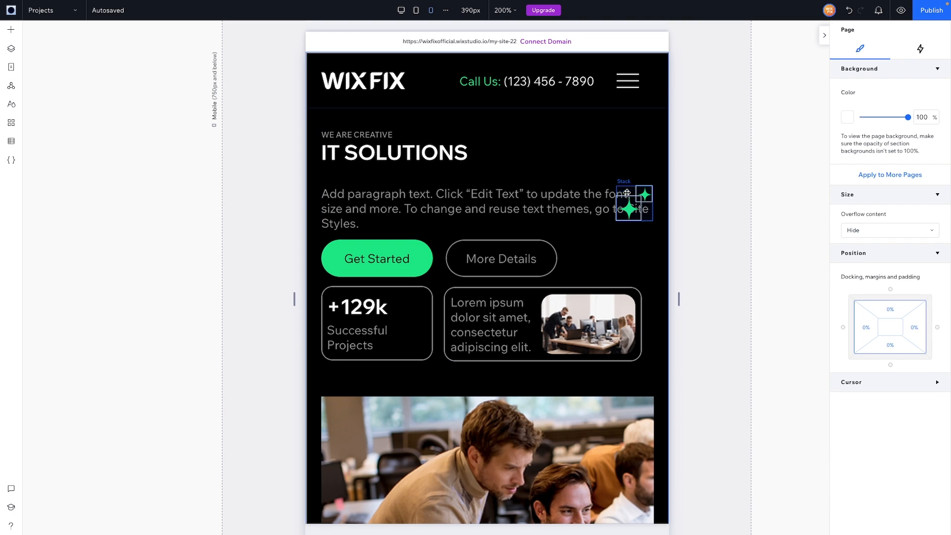
# Step: Move the sparkles down below the hero paragraph and widen the stack's gaps above the buttons and above the two cards
pyautogui.click(627, 192)
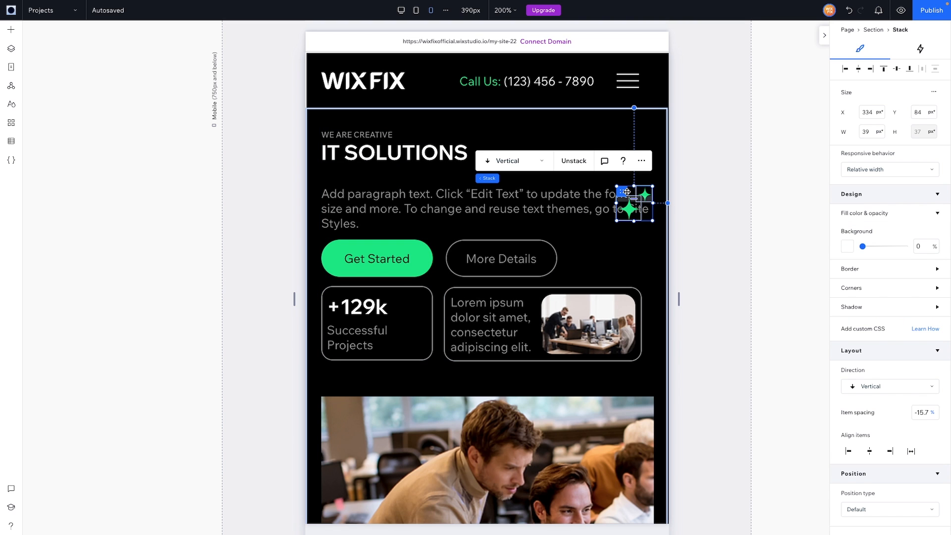
pyautogui.hotkey('shift', 'Down')
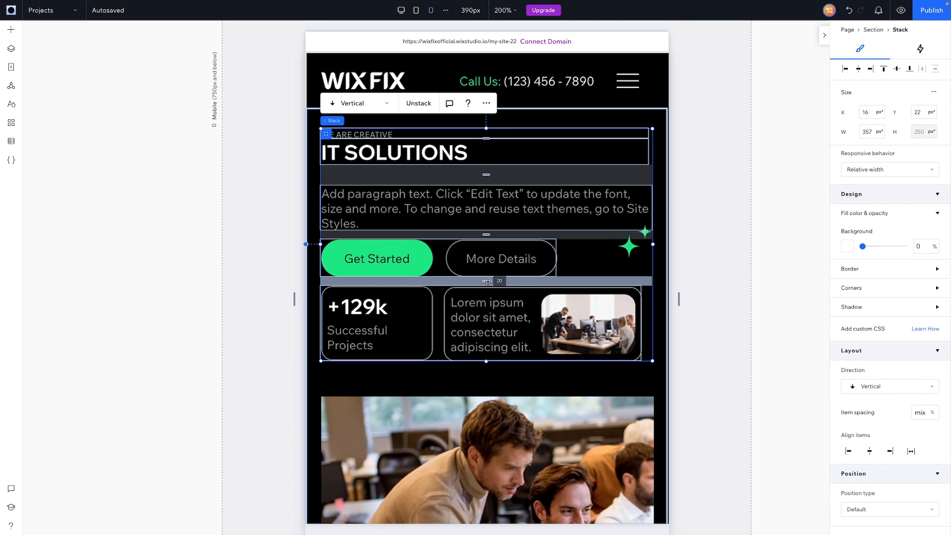
pyautogui.moveTo(487, 281); pyautogui.dragTo(489, 296)
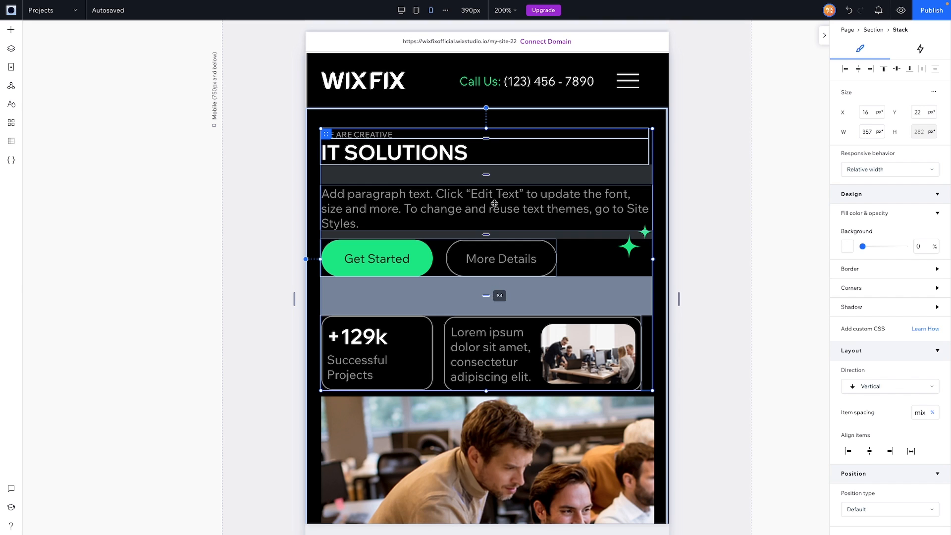
pyautogui.moveTo(486, 235); pyautogui.dragTo(485, 238)
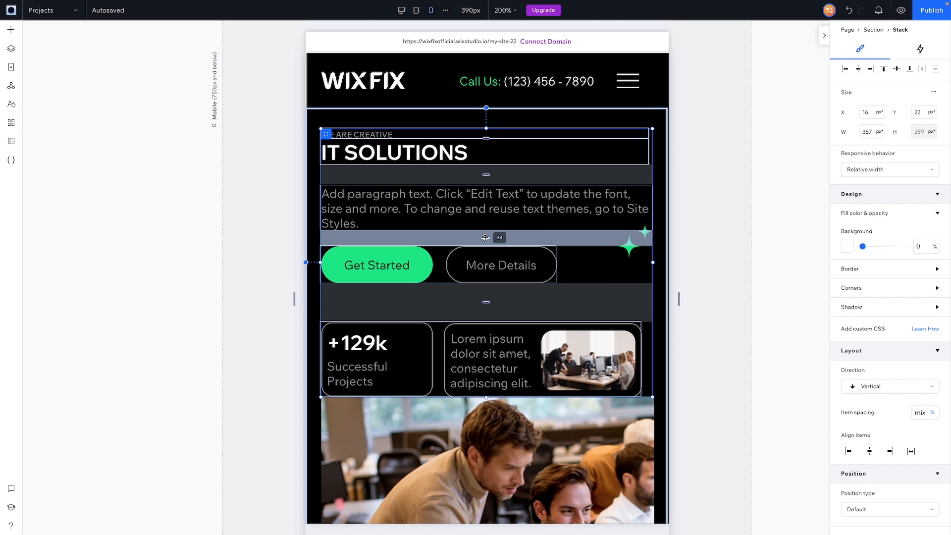
# Step: Move the large hero image down to leave a gap below the cards and enlarge it to about 359 × 254 px
pyautogui.scroll(-5, 486, 238)
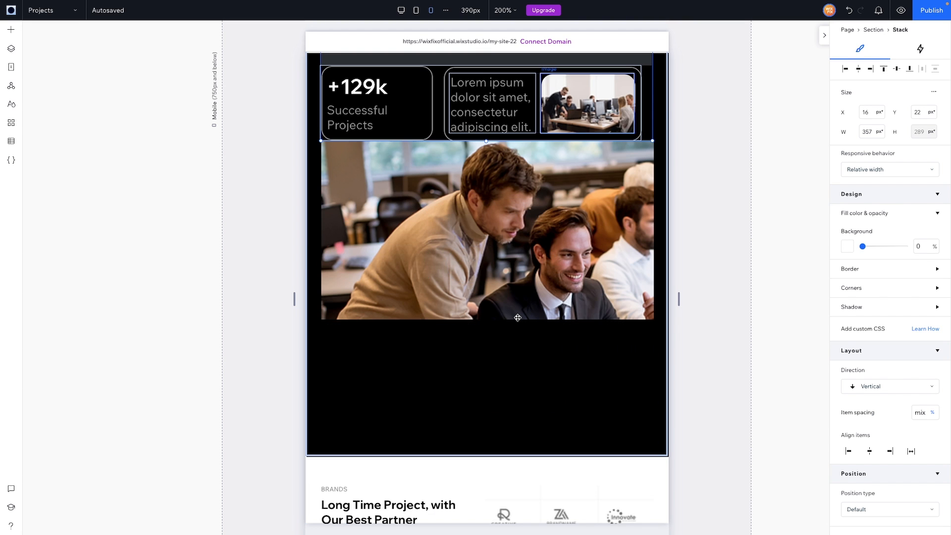
pyautogui.click(449, 207)
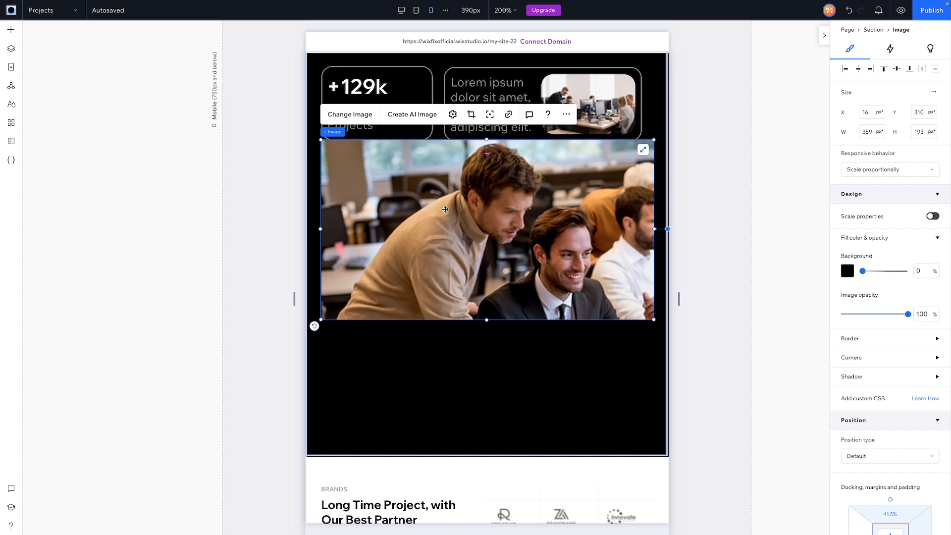
pyautogui.moveTo(445, 209); pyautogui.dragTo(448, 230)
pyautogui.moveTo(486, 342); pyautogui.dragTo(487, 398)
# Step: Round all corners of the large hero image with a 15 px radius
pyautogui.click(860, 357)
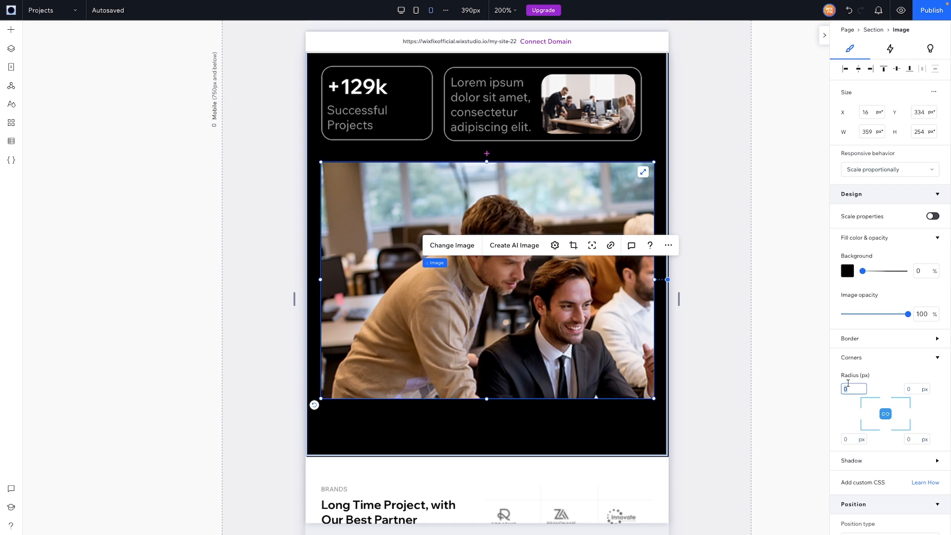
pyautogui.click(850, 389)
pyautogui.write('15')
pyautogui.press('Return')
# Step: Shorten the hero section to end closer beneath its image and extend the height of the brands section
pyautogui.click(524, 440)
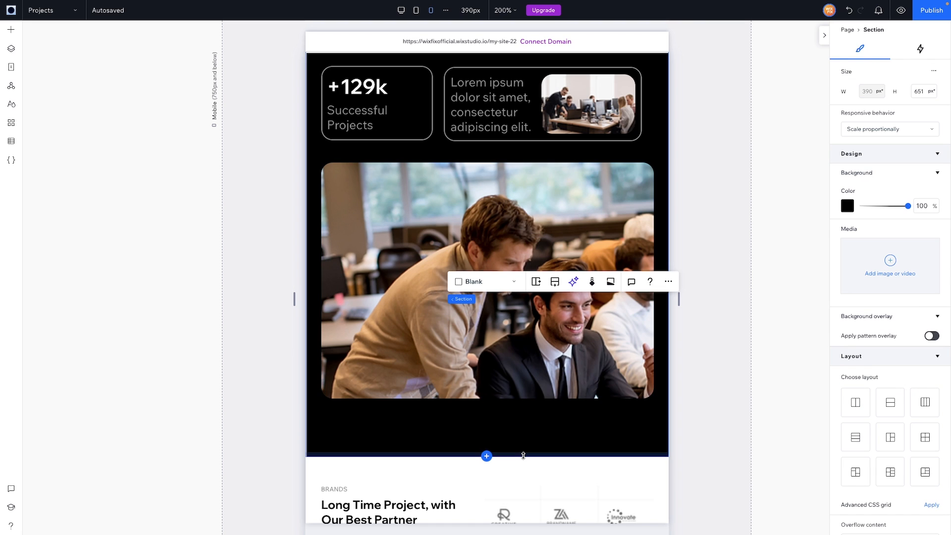
pyautogui.moveTo(523, 456); pyautogui.dragTo(525, 415)
pyautogui.scroll(-5, 470, 184)
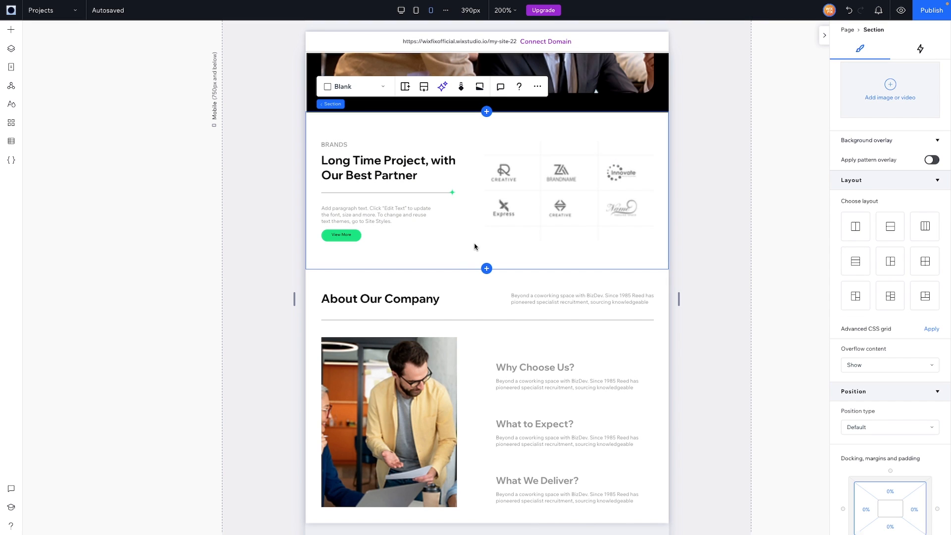
pyautogui.moveTo(446, 267); pyautogui.dragTo(445, 392)
# Step: Move the brands text stack to the section's upper part and place the logo grid beneath it, resized to about 236 × 137 px
pyautogui.click(343, 213)
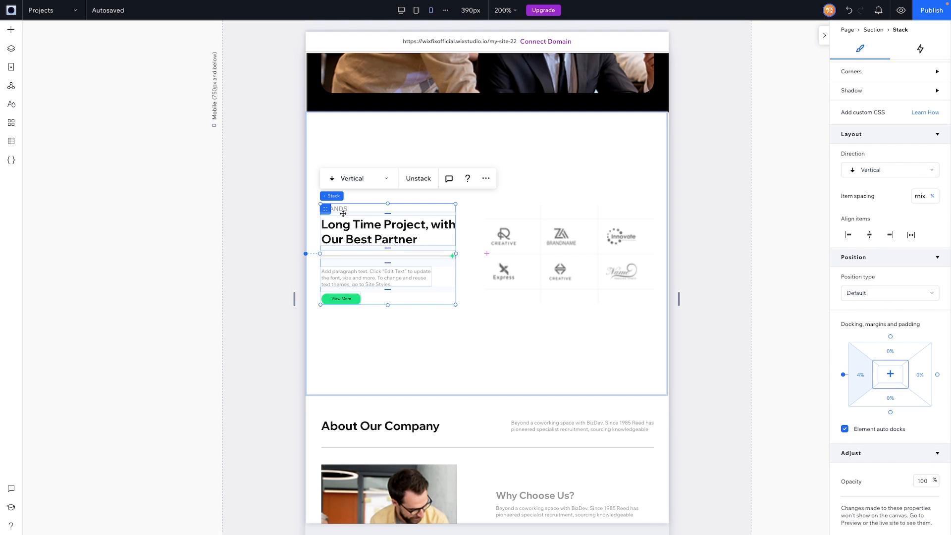
pyautogui.moveTo(324, 208); pyautogui.dragTo(395, 161)
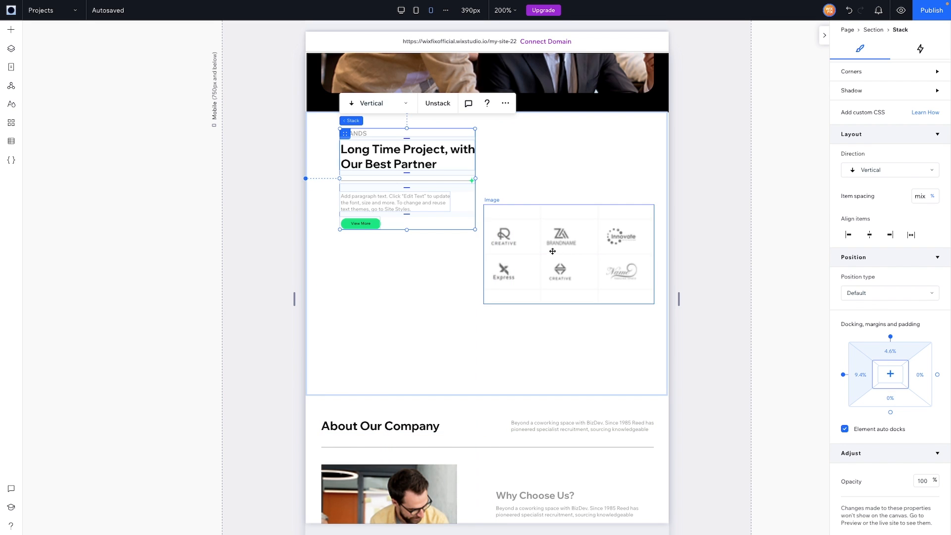
pyautogui.moveTo(570, 252); pyautogui.dragTo(413, 320)
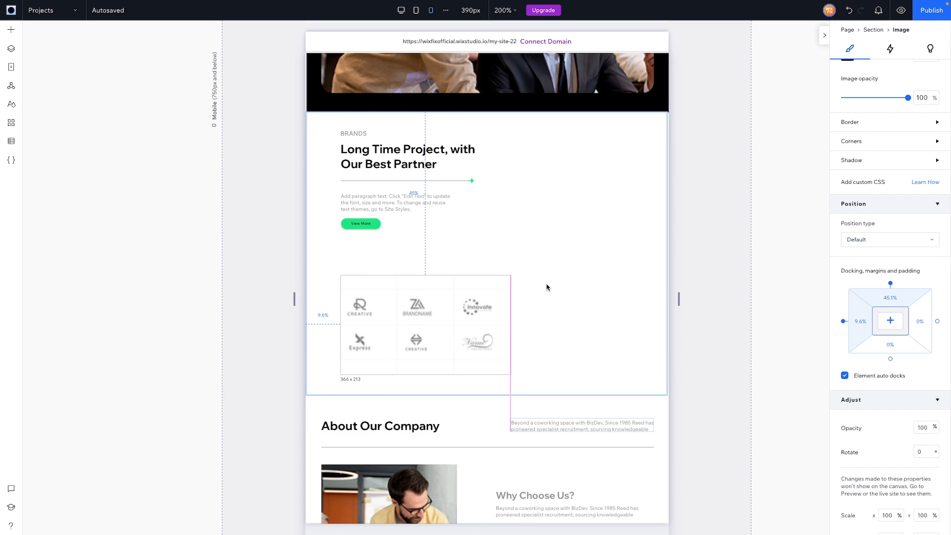
pyautogui.moveTo(511, 275); pyautogui.dragTo(628, 229)
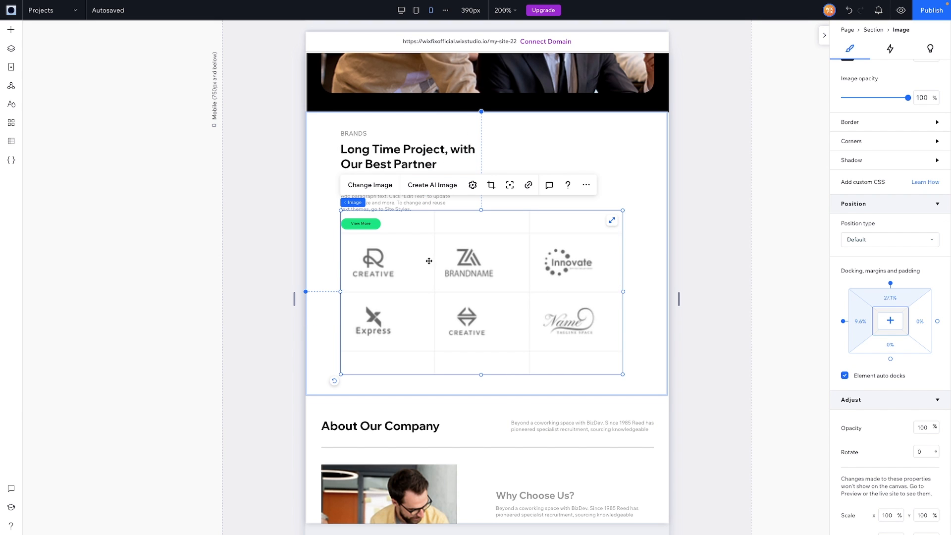
pyautogui.moveTo(429, 260); pyautogui.dragTo(438, 258)
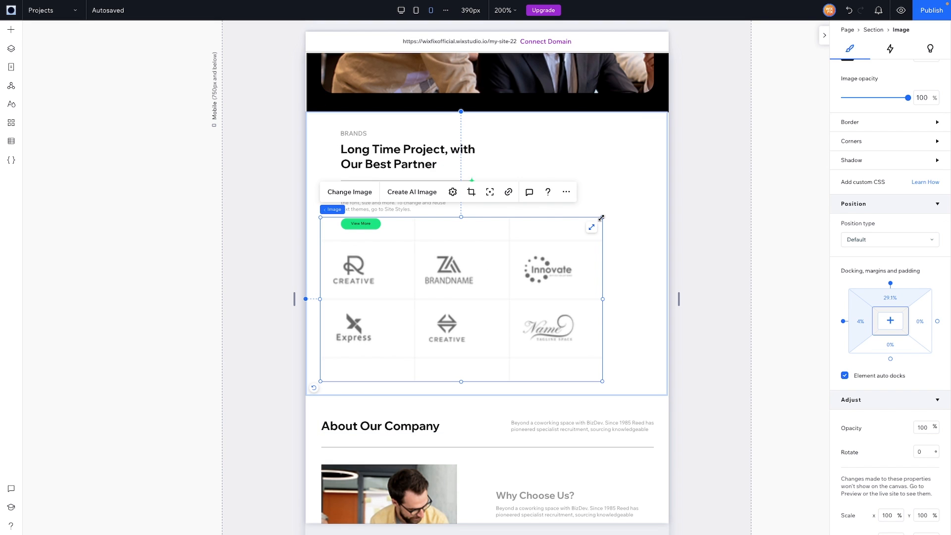
pyautogui.moveTo(601, 218); pyautogui.dragTo(536, 249)
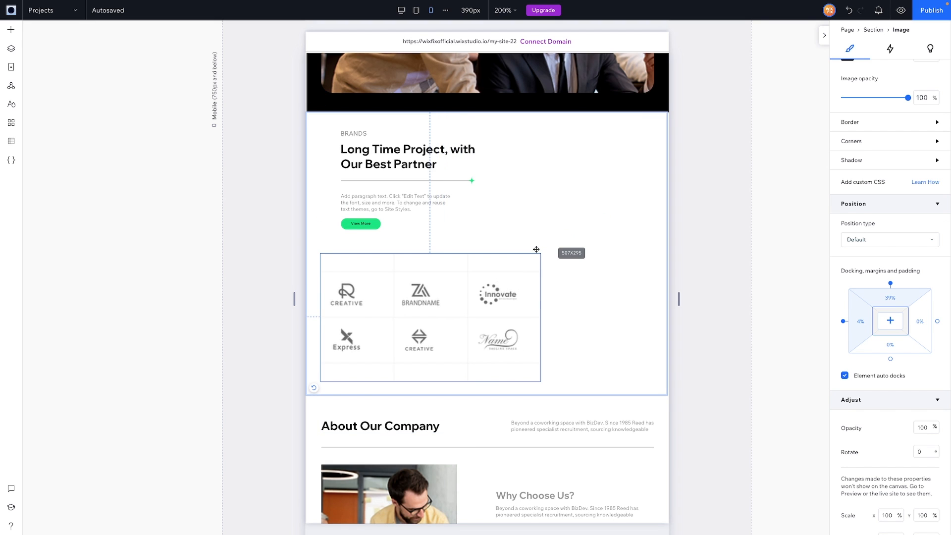
# Step: Set the brands section's paragraph text to a 13 px font size
pyautogui.click(406, 133)
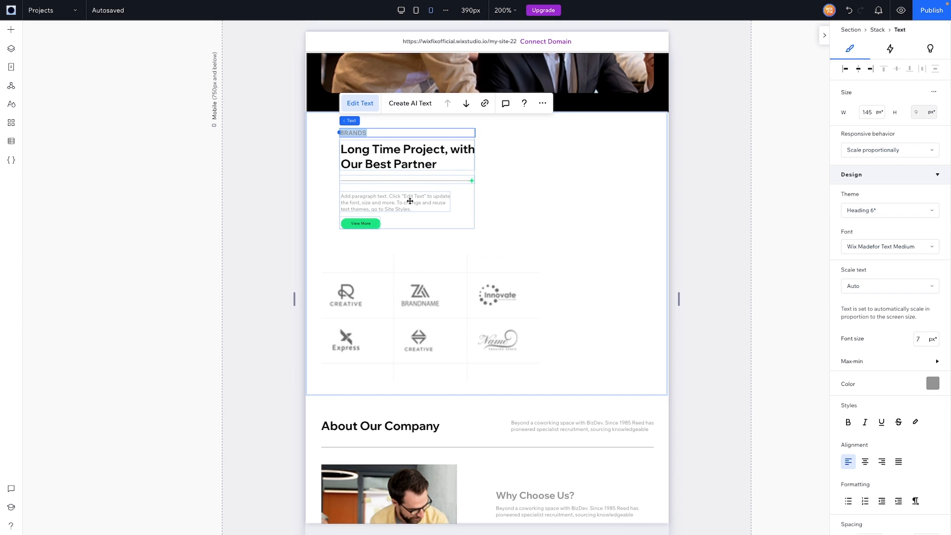
pyautogui.click(411, 201)
pyautogui.doubleClick(410, 201)
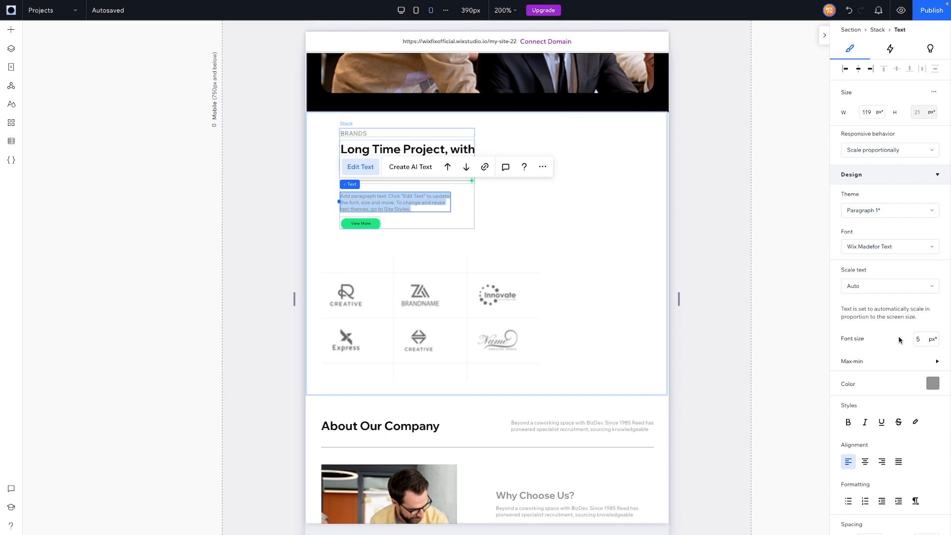
pyautogui.click(920, 339)
pyautogui.write('13')
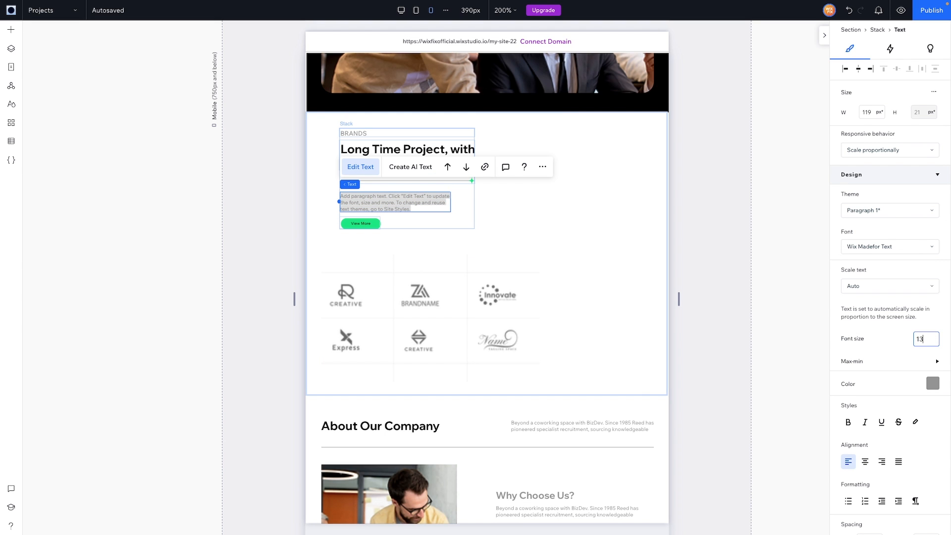
pyautogui.press('Return')
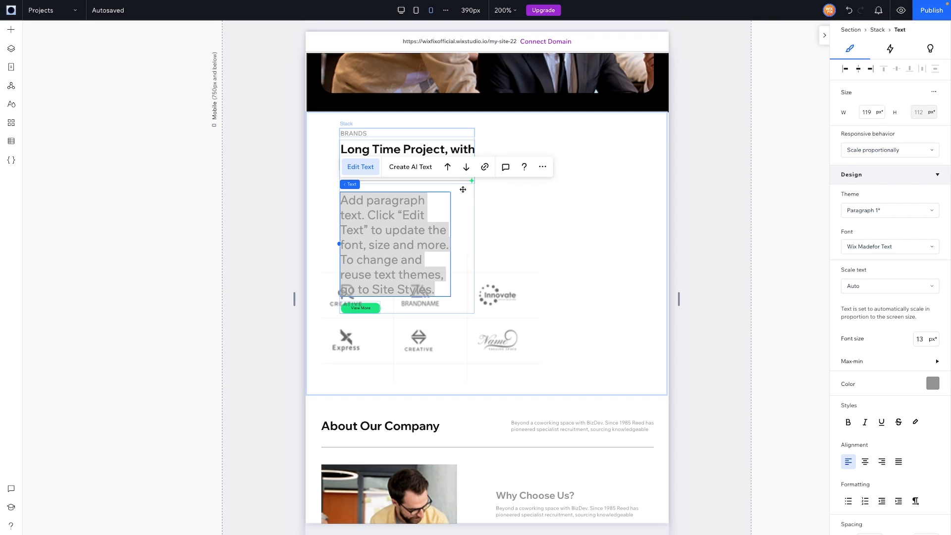
# Step: Set the "Long Time Project, with Our Best Partner" heading to 22 px and the BRANDS label to 13 px
pyautogui.click(425, 149)
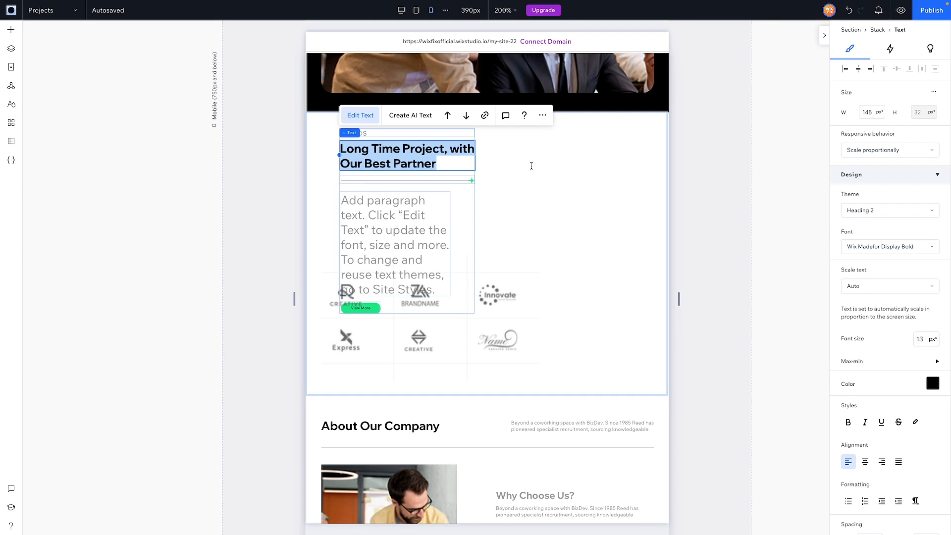
pyautogui.click(921, 339)
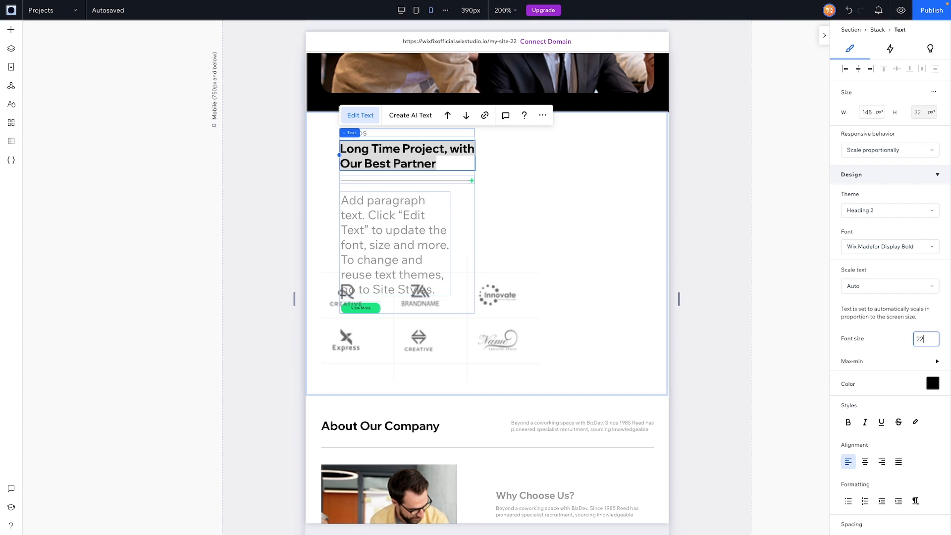
pyautogui.press('Return')
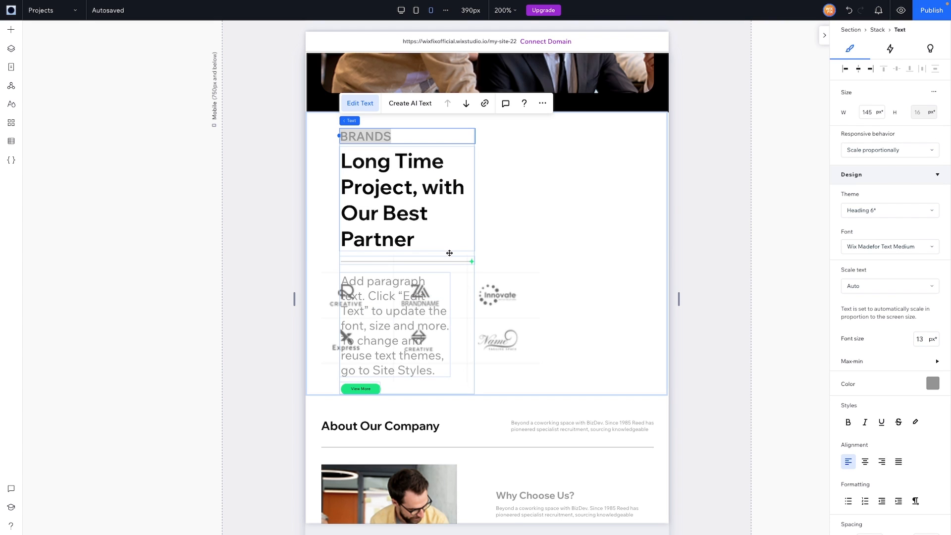
# Step: Widen the brands text stack to nearly the full section width and keep the logo grid clear below it
pyautogui.click(449, 253)
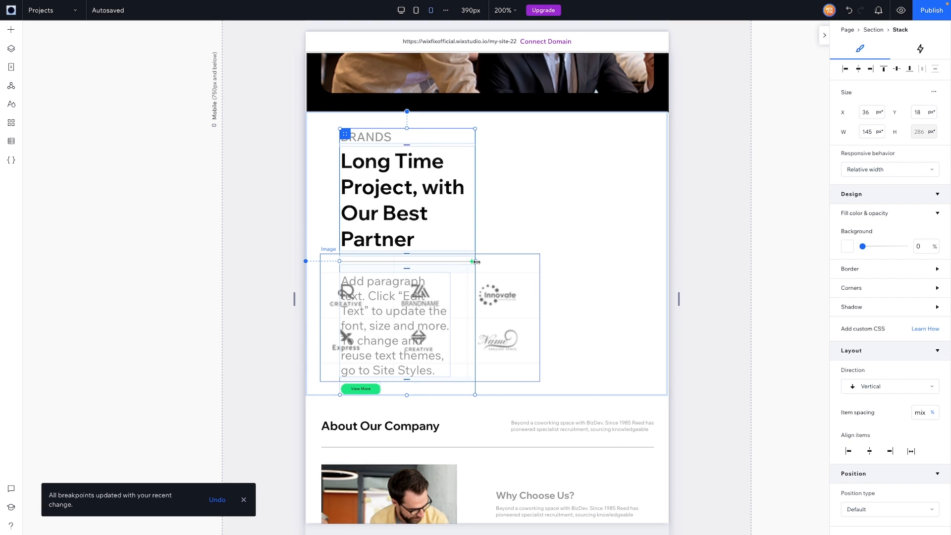
pyautogui.moveTo(476, 262); pyautogui.dragTo(645, 253)
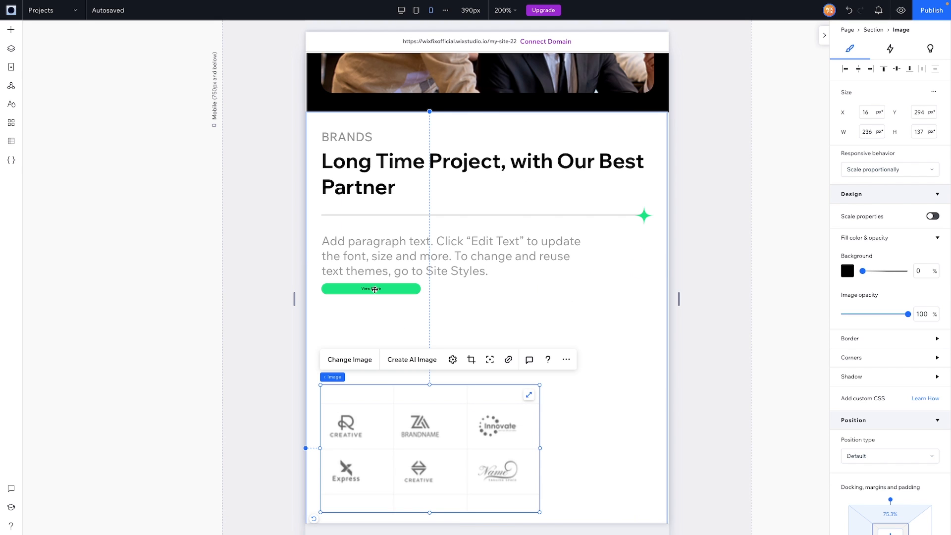
# Step: Resize the View More button to 120 × 40 px
pyautogui.click(375, 290)
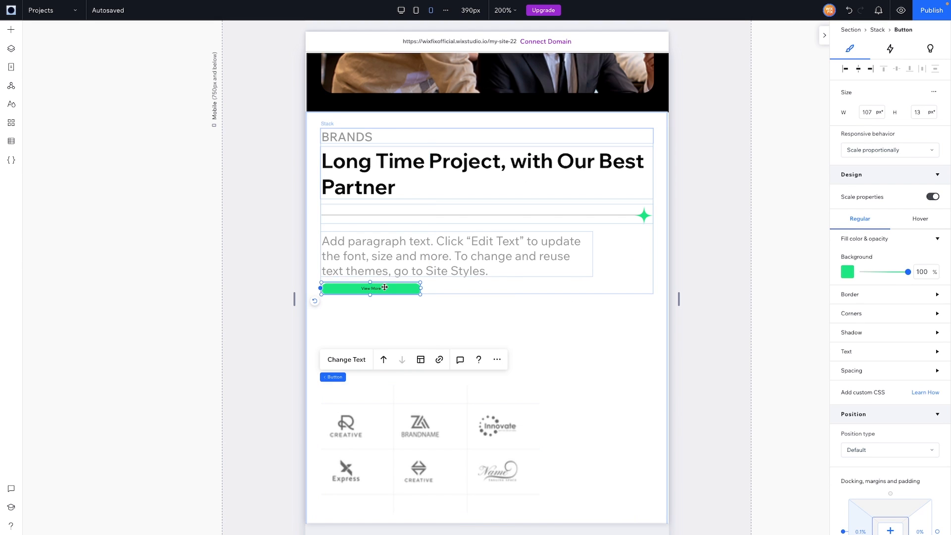
pyautogui.click(873, 116)
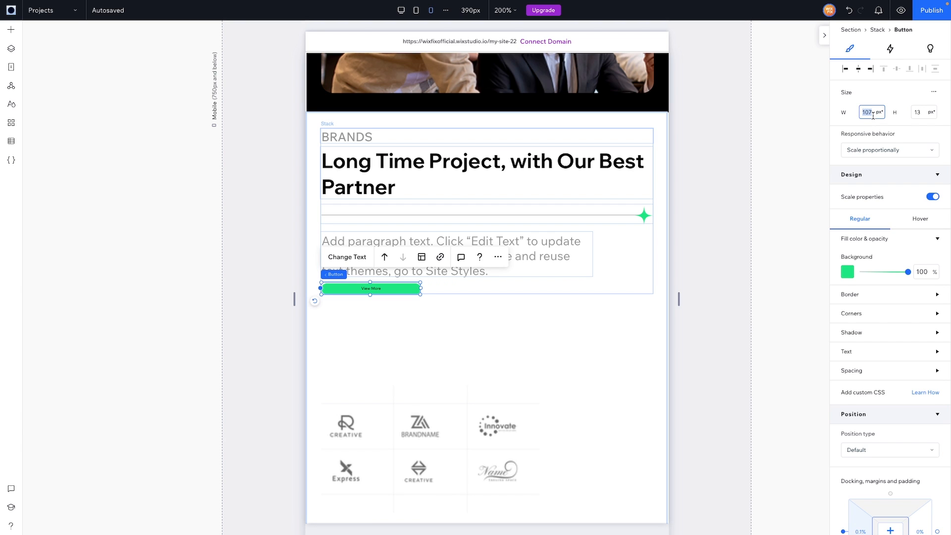
pyautogui.write('120')
pyautogui.press('Tab')
pyautogui.write('40')
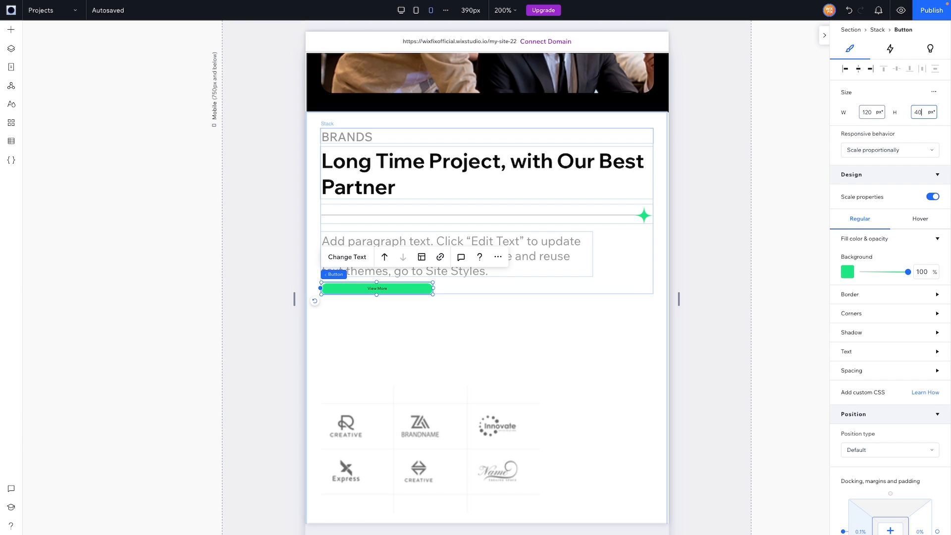
pyautogui.press('Return')
# Step: Enlarge the View More button's text and give the paragraph above it a 20 px bottom margin
pyautogui.click(868, 352)
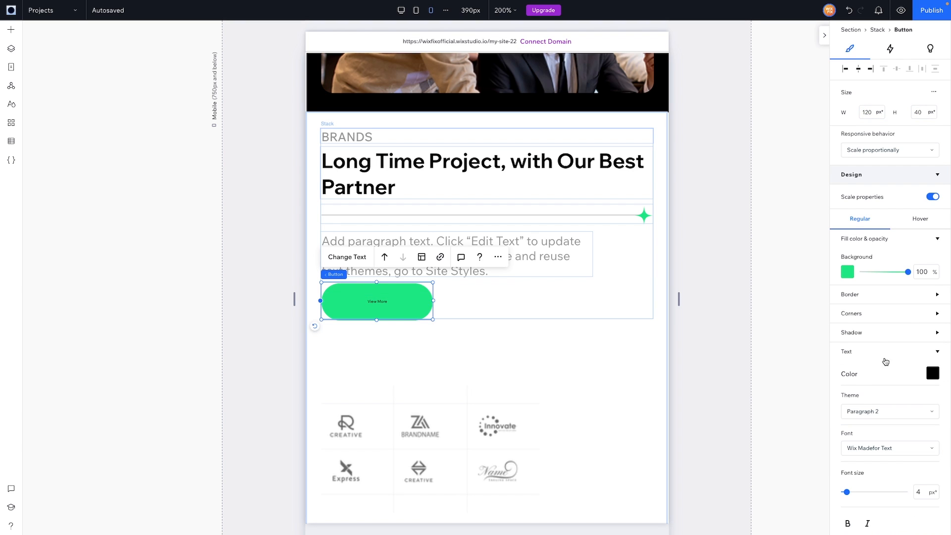
pyautogui.click(919, 491)
pyautogui.write('1')
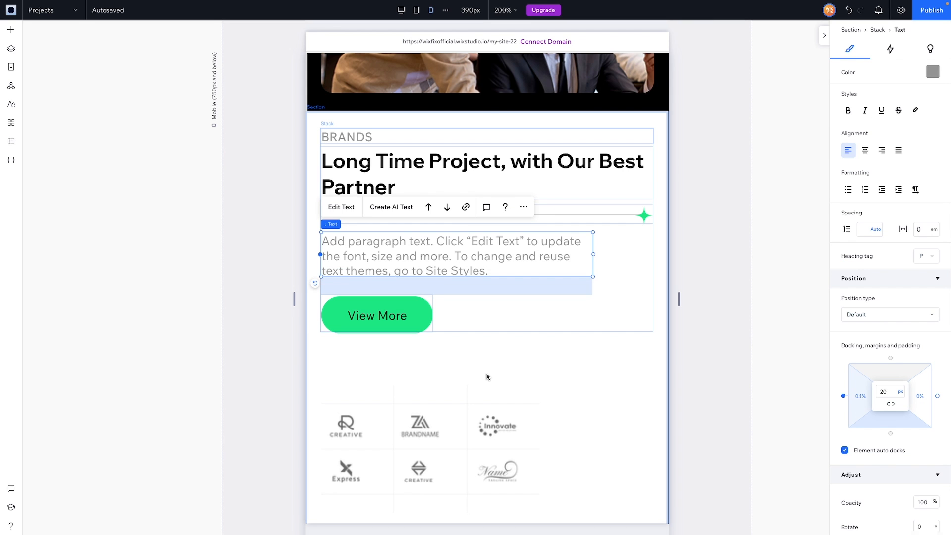
pyautogui.click(487, 376)
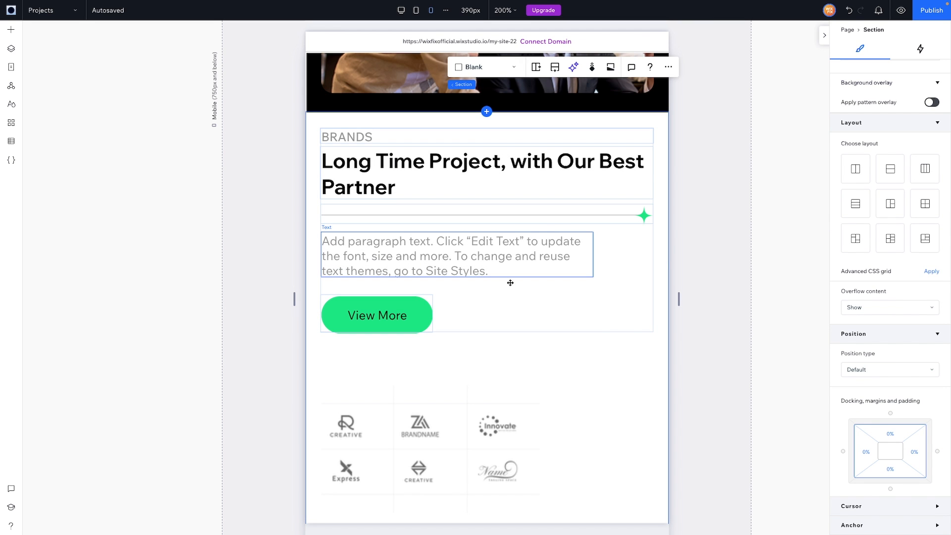
# Step: Enlarge the logo grid to match the text stack's width and move it down clear of the View More button
pyautogui.scroll(-3, 510, 282)
pyautogui.click(537, 272)
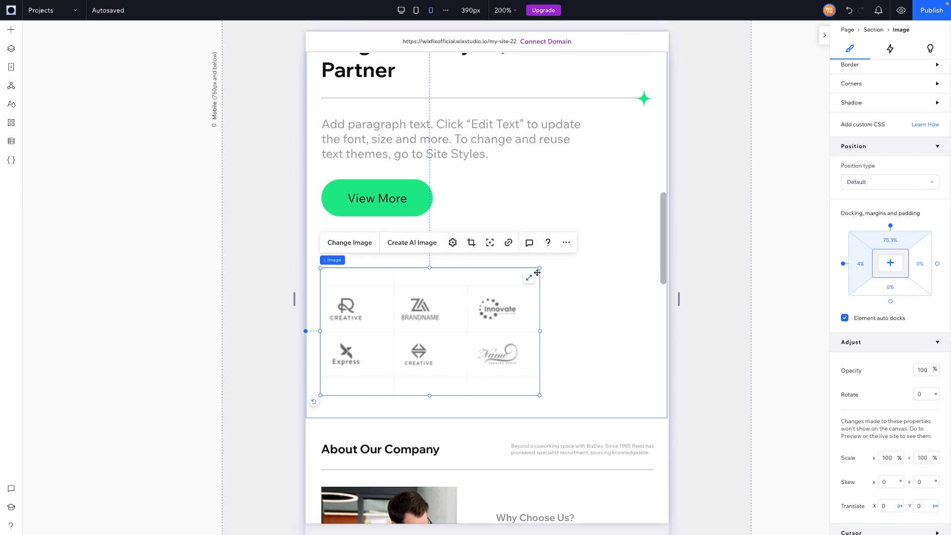
pyautogui.moveTo(537, 273); pyautogui.dragTo(672, 239)
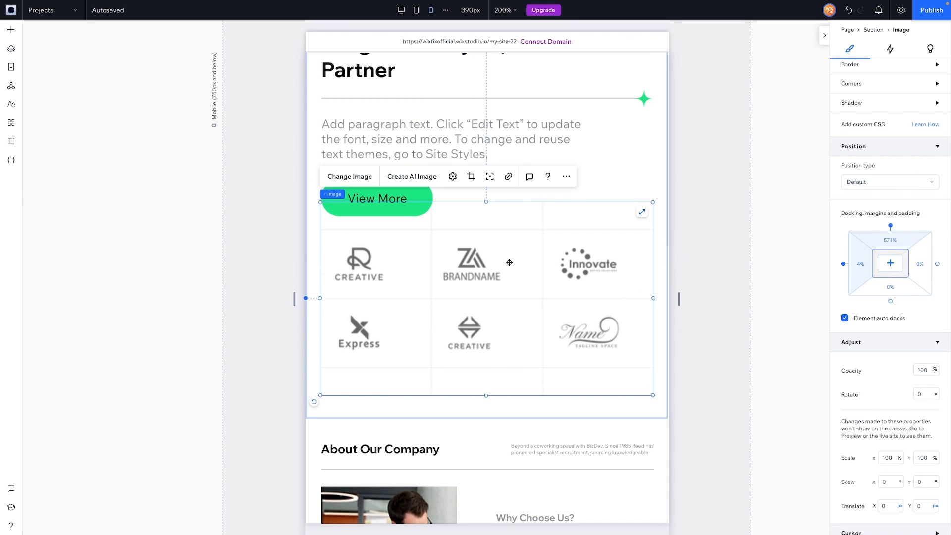
pyautogui.moveTo(510, 291); pyautogui.dragTo(510, 314)
# Step: Adjust the brands section's height around the logo grid and position the grid with a gap below the View More button
pyautogui.click(651, 202)
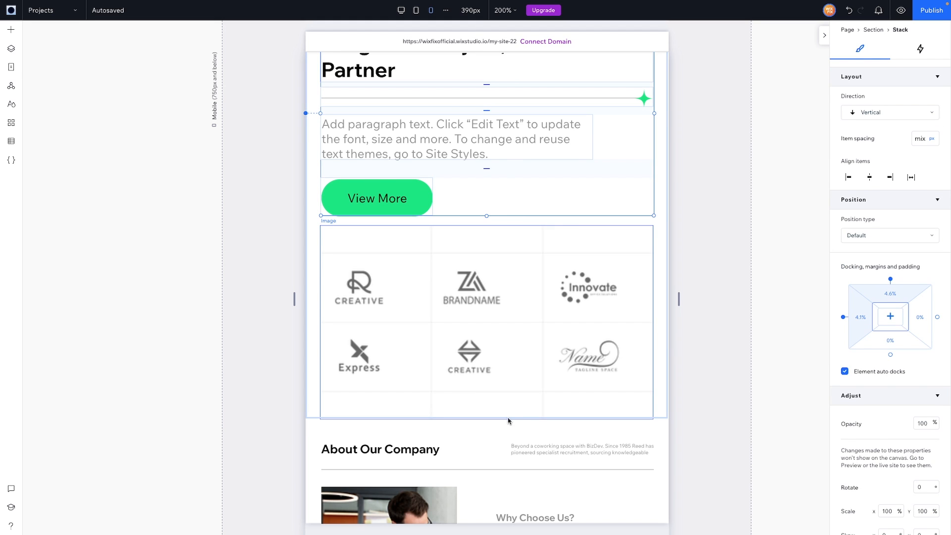
pyautogui.moveTo(659, 418); pyautogui.dragTo(660, 497)
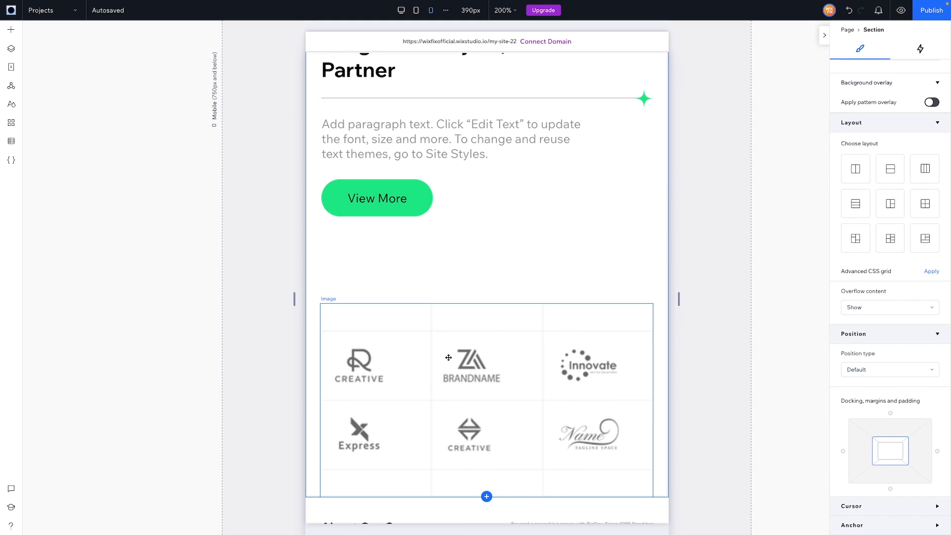
pyautogui.moveTo(448, 357); pyautogui.dragTo(445, 293)
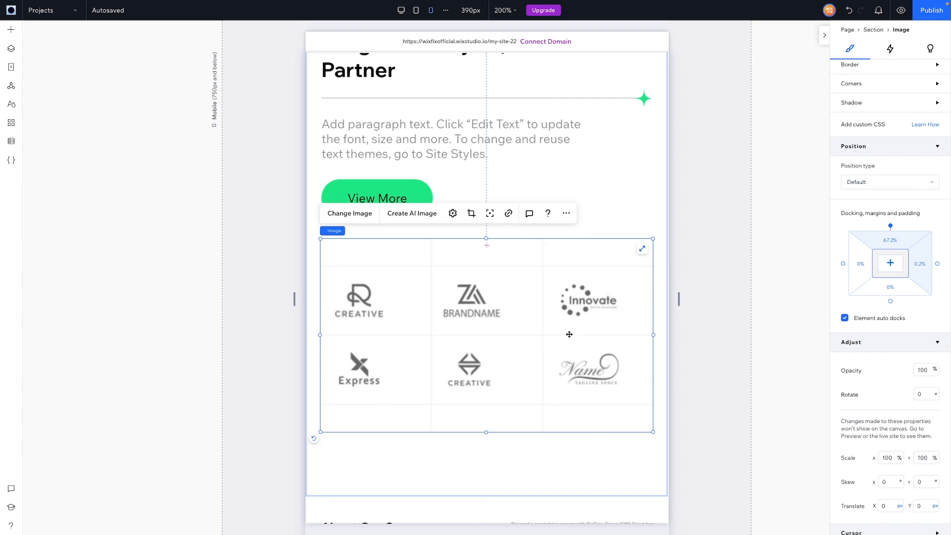
pyautogui.scroll(-5, 569, 334)
pyautogui.click(554, 202)
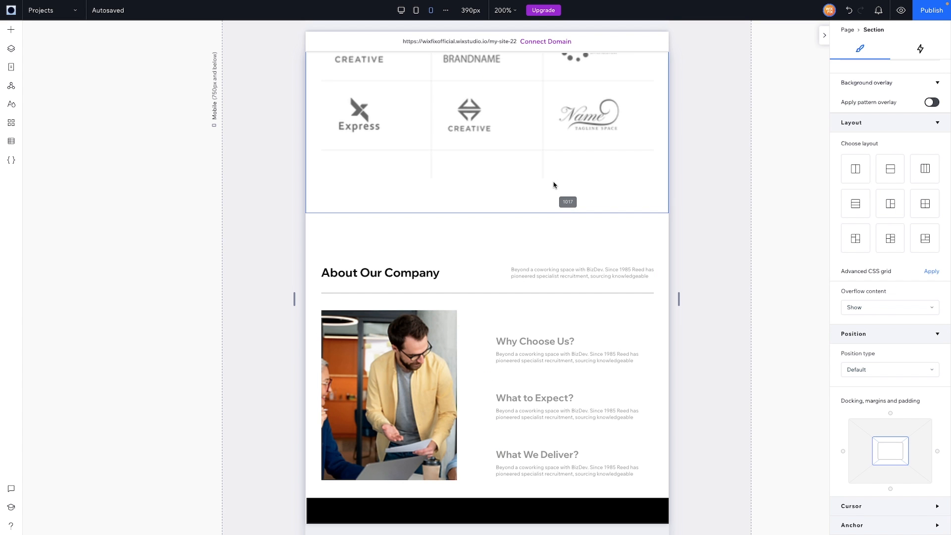
pyautogui.moveTo(554, 183); pyautogui.dragTo(554, 181)
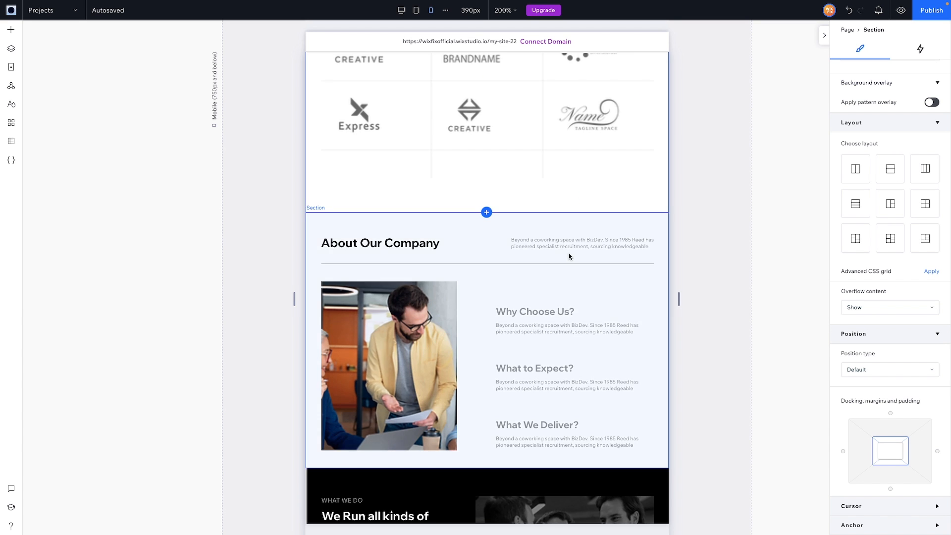
# Step: Switch to the desktop breakpoint and generate a responsive AI design for the About Our Company section
pyautogui.scroll(7, 569, 257)
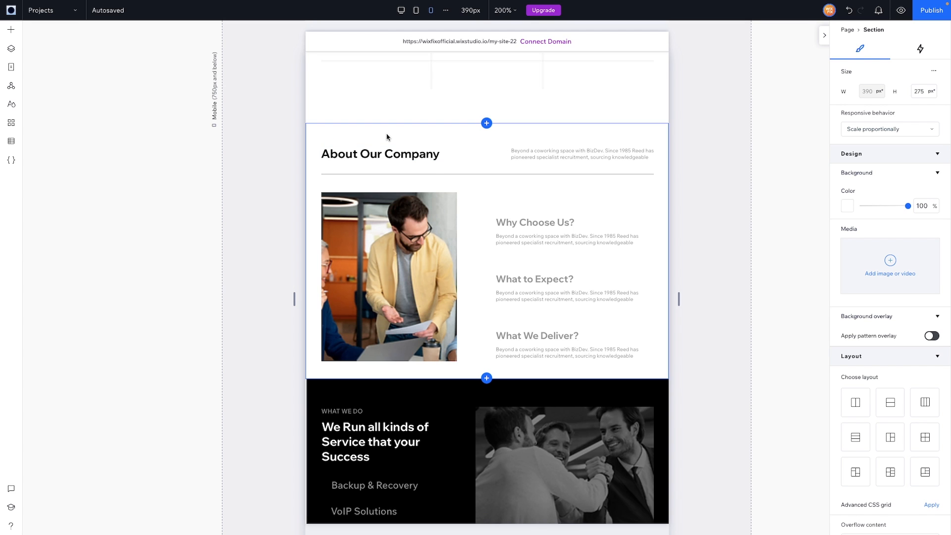
pyautogui.rightClick(367, 134)
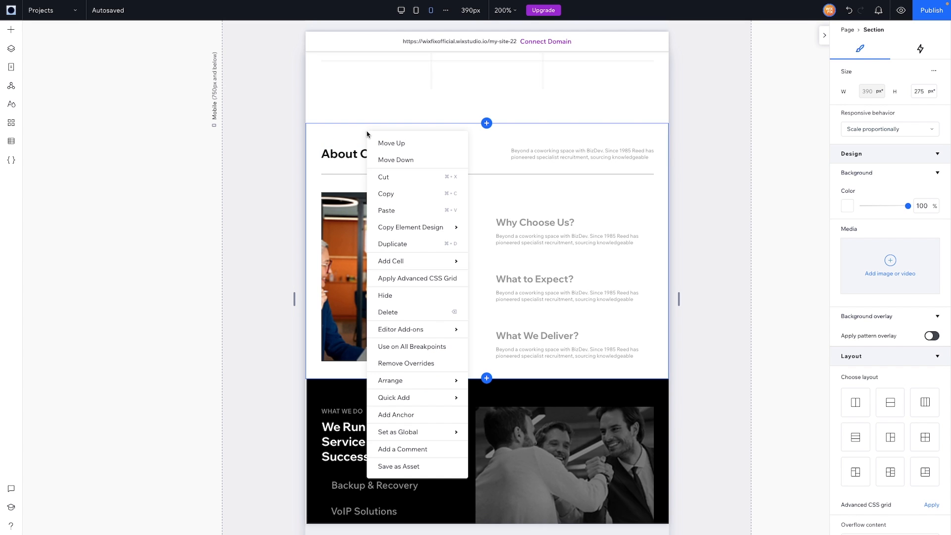
pyautogui.click(402, 10)
pyautogui.click(504, 10)
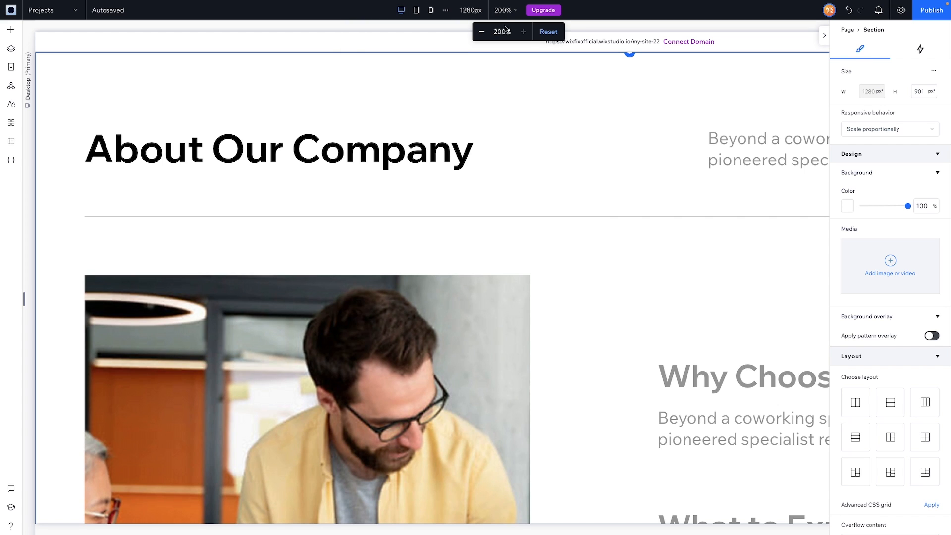
pyautogui.click(486, 33)
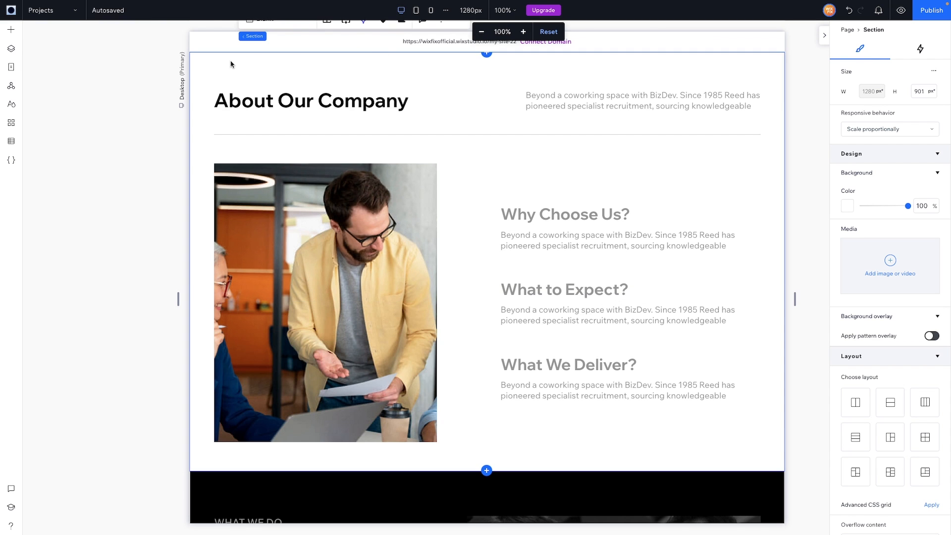
pyautogui.click(364, 61)
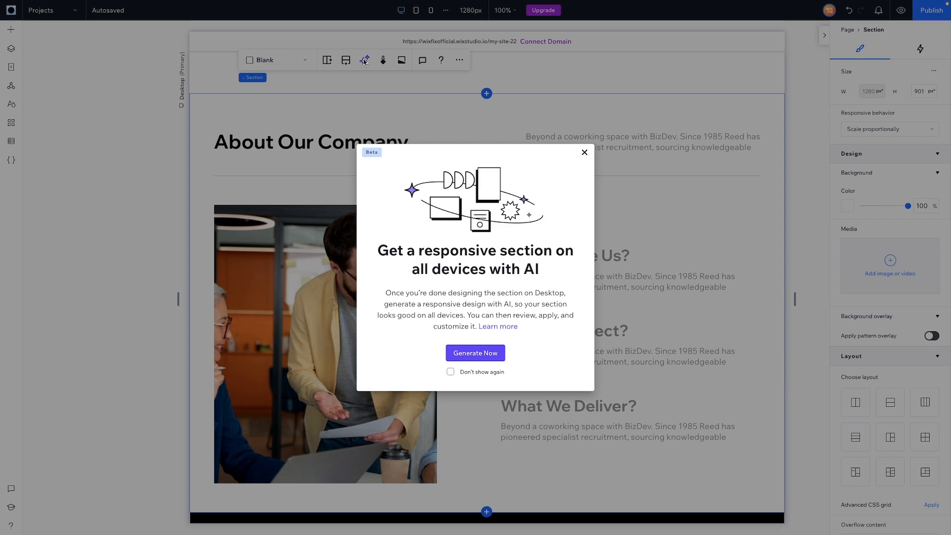
pyautogui.click(484, 353)
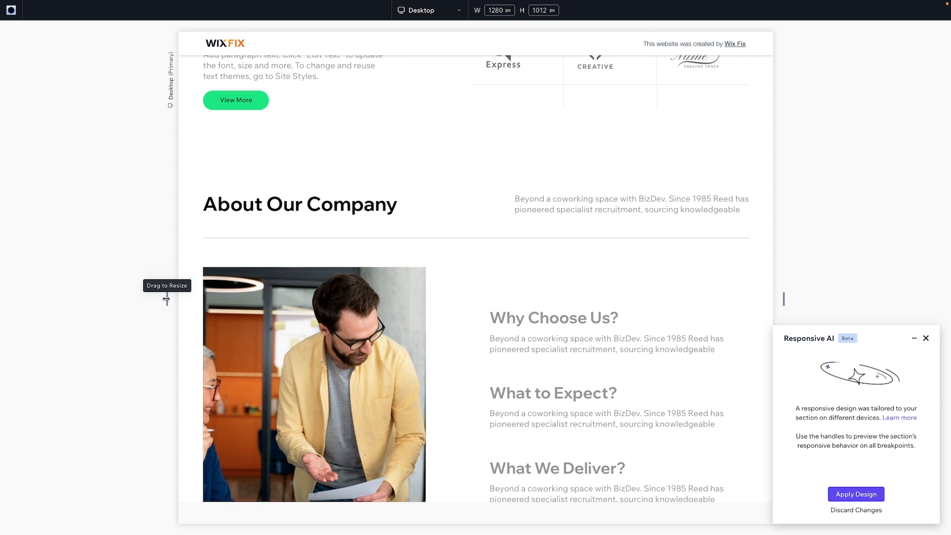
# Step: Preview the generated About Our Company section at a mobile width of about 636 px and examine its heading, image and text blocks
pyautogui.moveTo(167, 299); pyautogui.dragTo(319, 272)
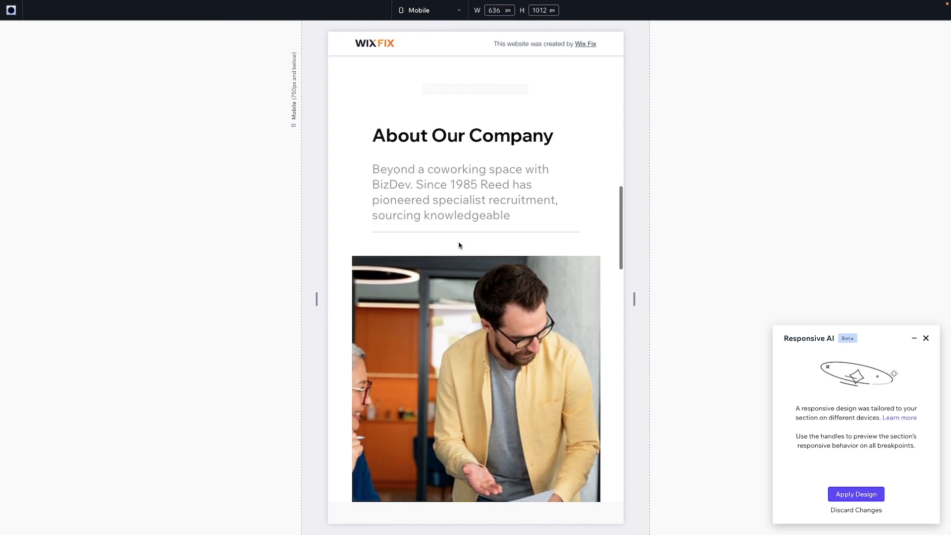
pyautogui.scroll(-8, 458, 244)
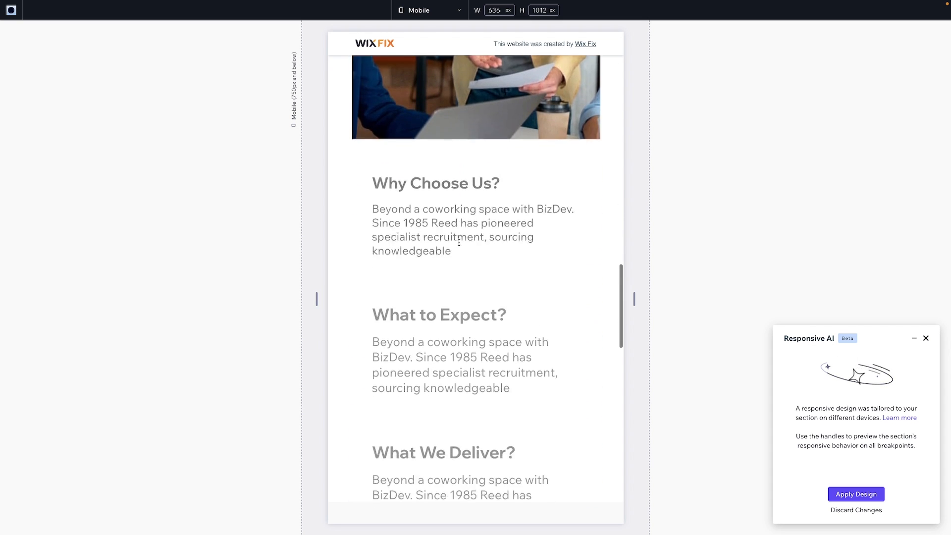
pyautogui.scroll(-5, 458, 242)
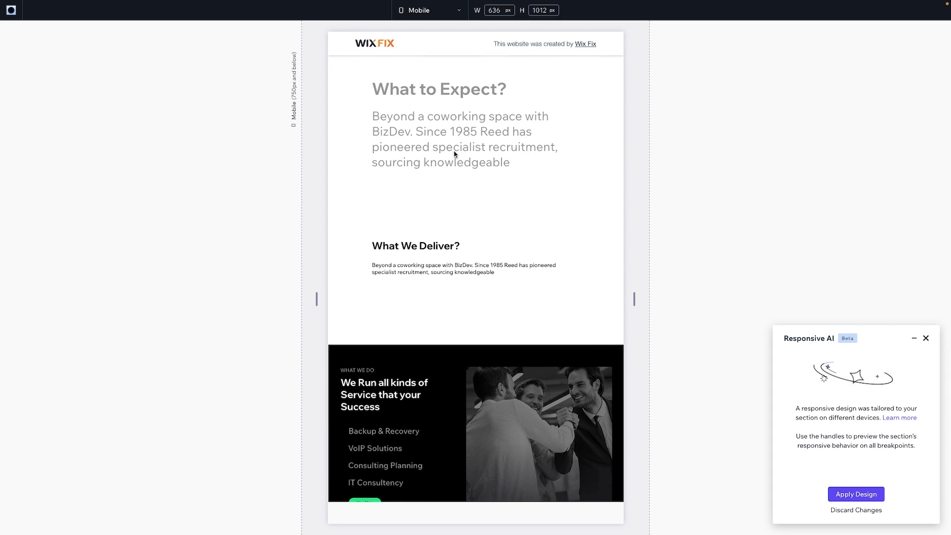
pyautogui.scroll(3, 433, 125)
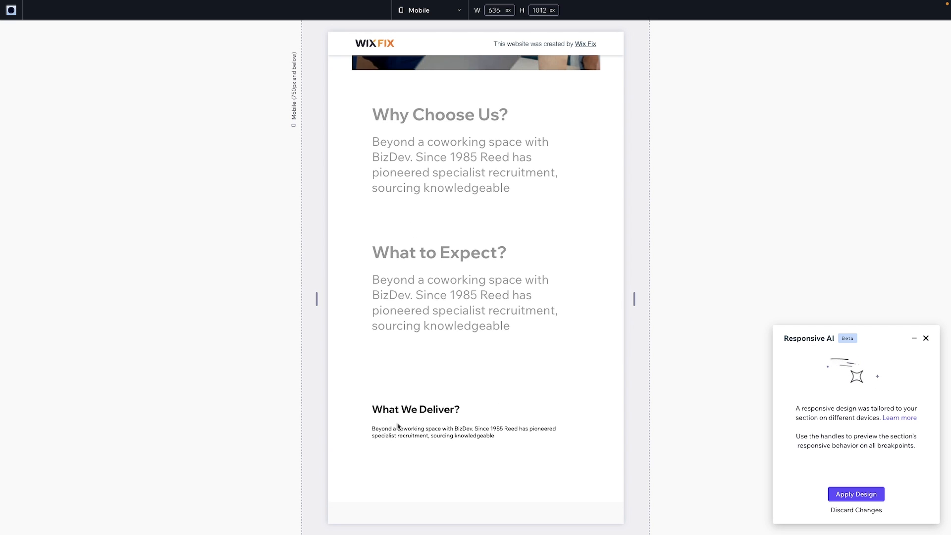
pyautogui.scroll(8, 398, 426)
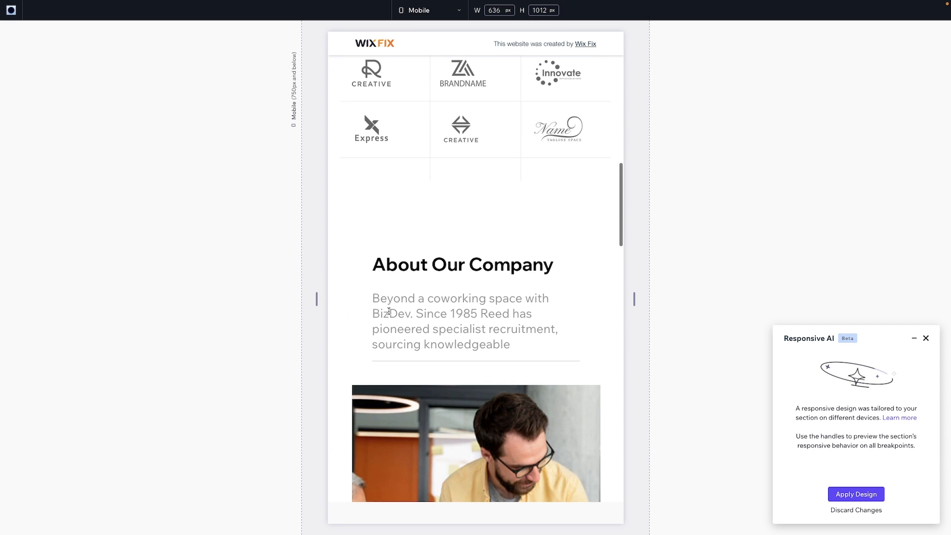
pyautogui.scroll(-10, 388, 312)
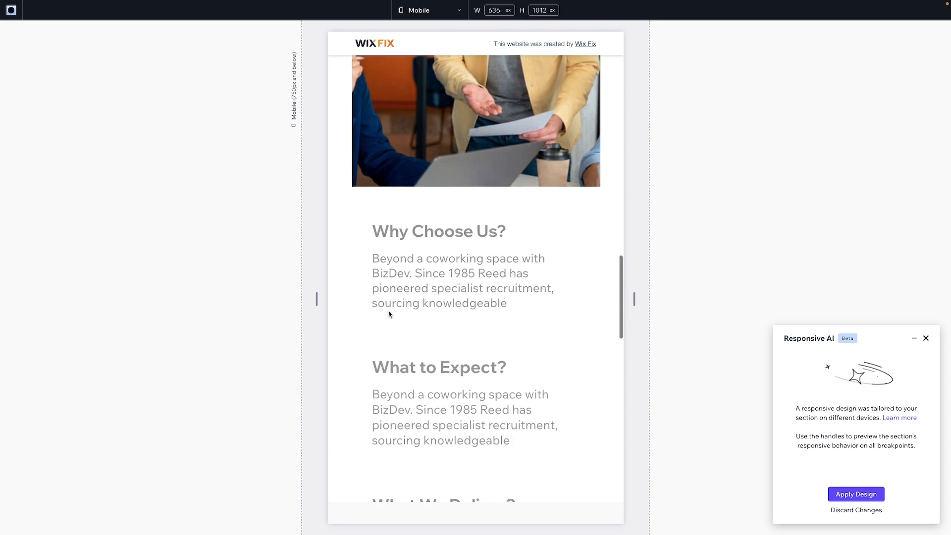
pyautogui.scroll(-8, 389, 312)
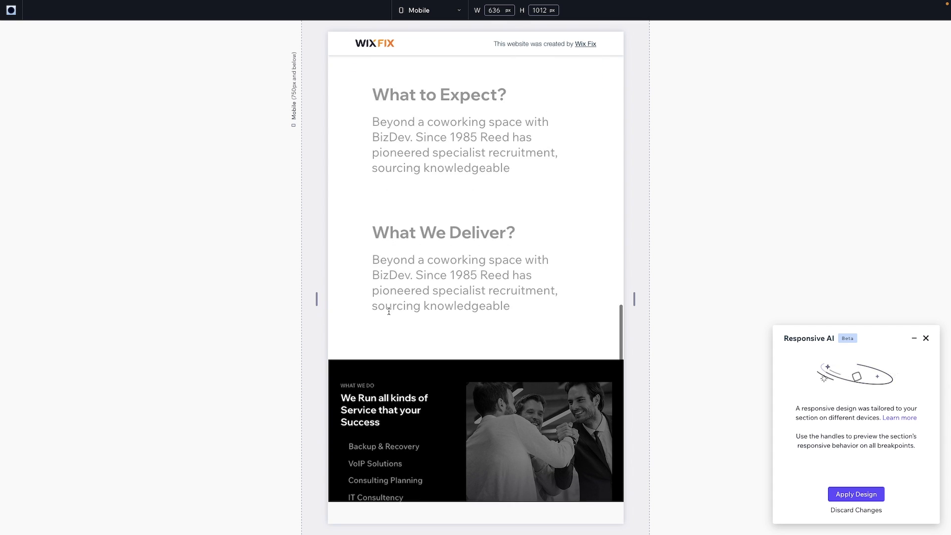
pyautogui.scroll(15, 459, 163)
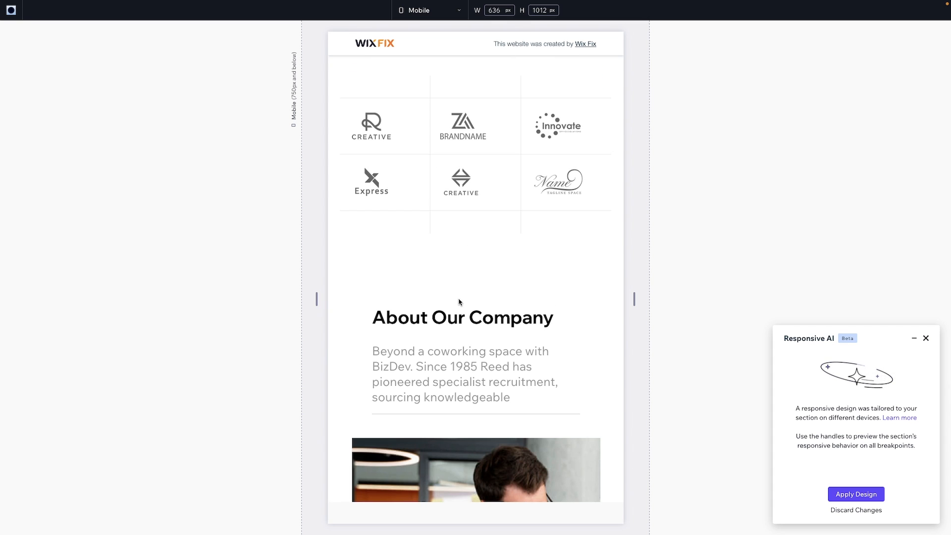
pyautogui.scroll(-6, 458, 302)
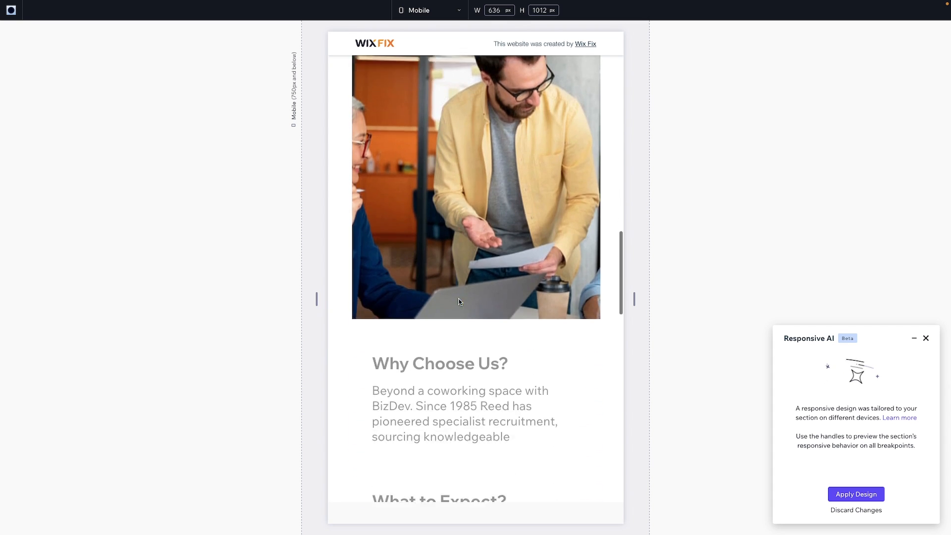
pyautogui.scroll(-2, 459, 302)
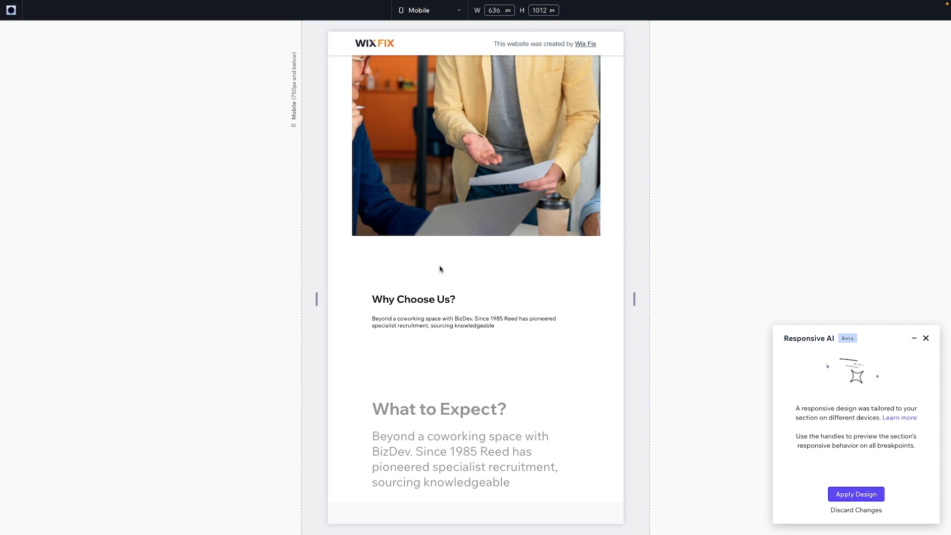
pyautogui.scroll(10, 440, 269)
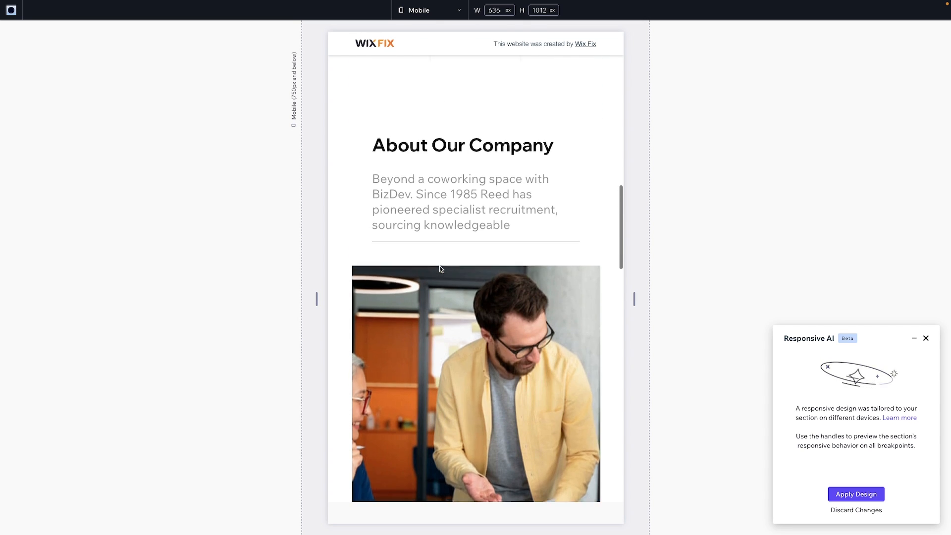
pyautogui.scroll(-15, 440, 266)
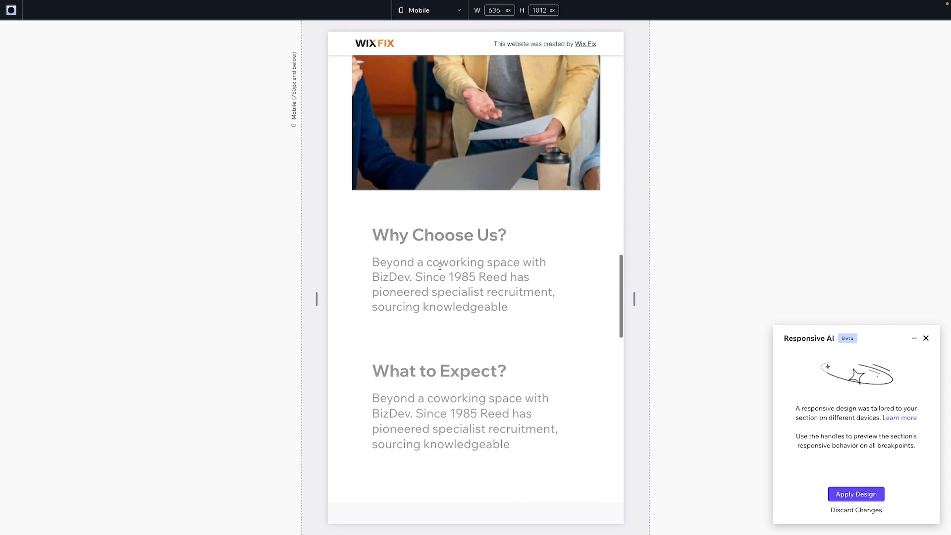
pyautogui.scroll(6, 442, 267)
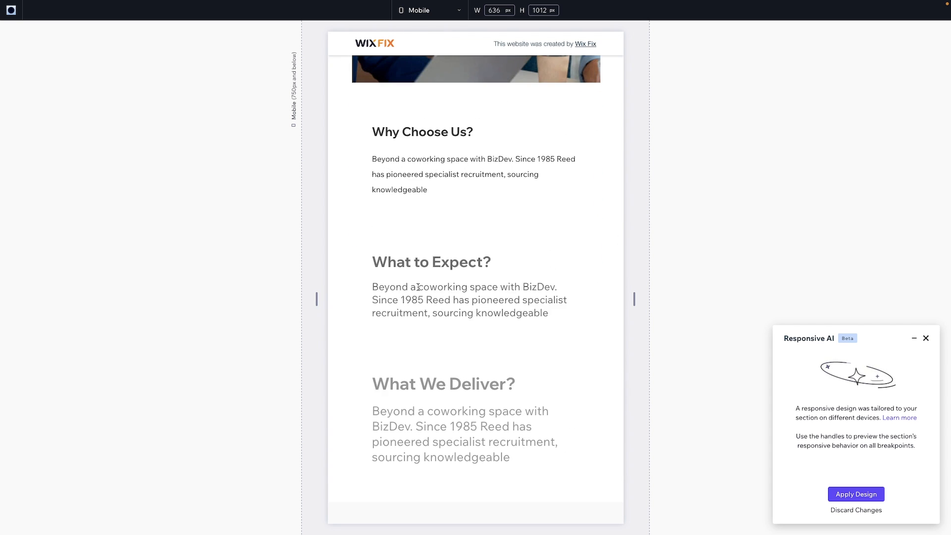
pyautogui.scroll(-3, 419, 414)
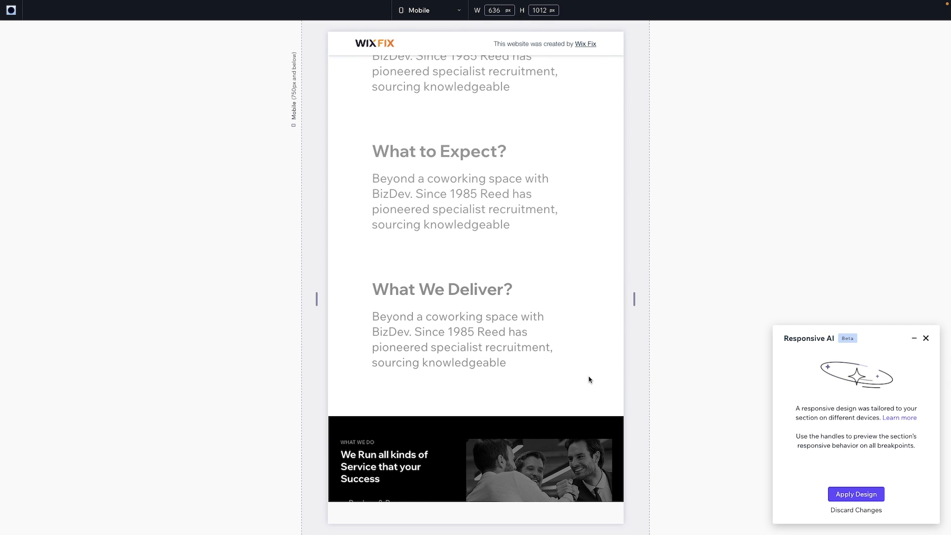
# Step: Apply the AI-generated responsive design to the About Our Company section and check it at the mobile breakpoint
pyautogui.click(844, 495)
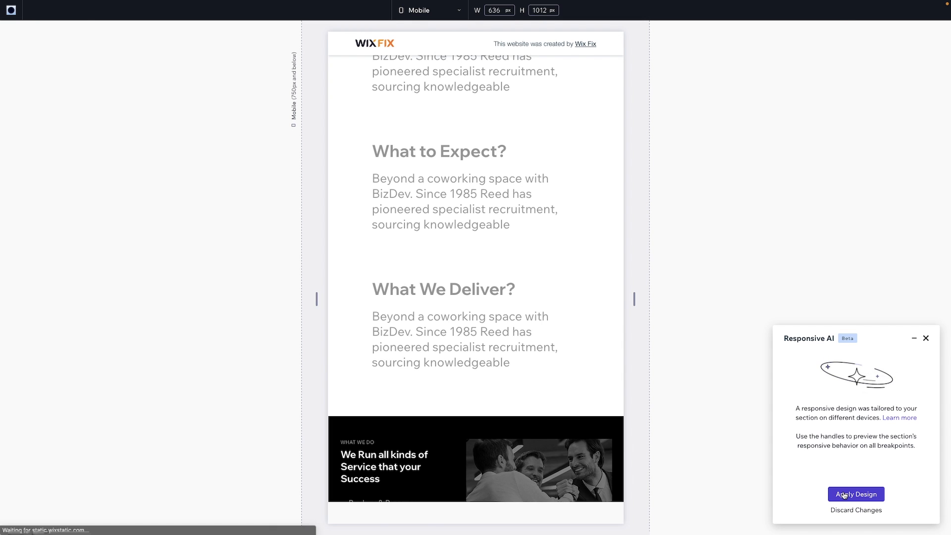
pyautogui.scroll(15, 535, 198)
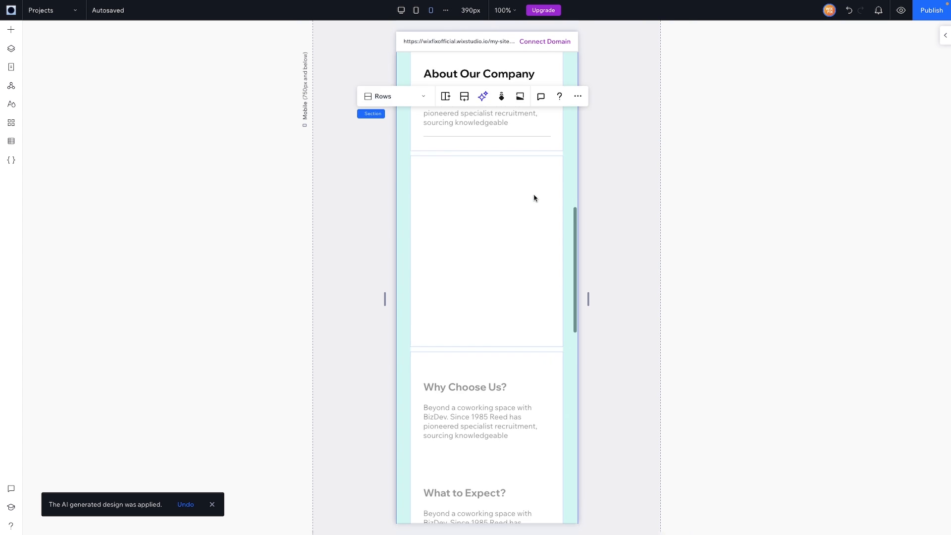
pyautogui.scroll(-12, 534, 198)
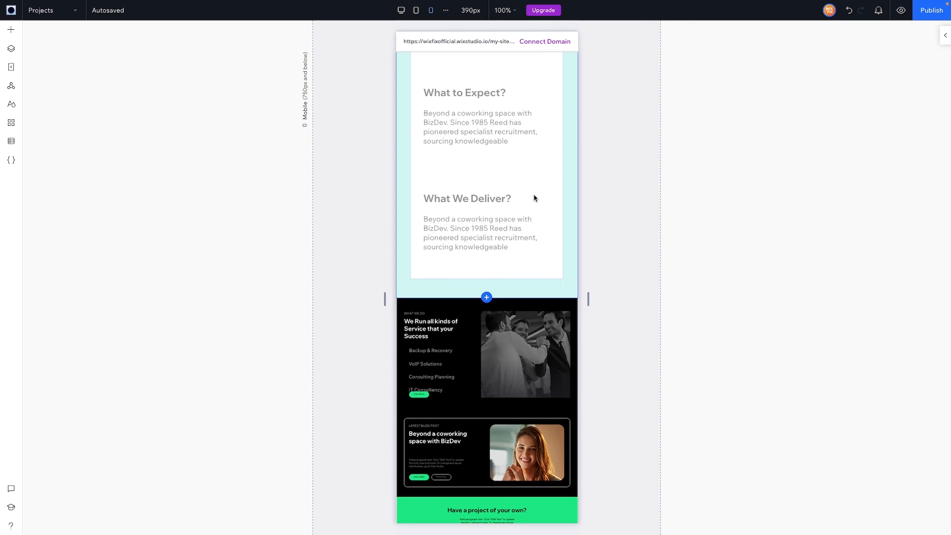
# Step: Return to the desktop breakpoint and generate a responsive AI design for the black What We Do section
pyautogui.click(402, 11)
pyautogui.scroll(-5, 441, 212)
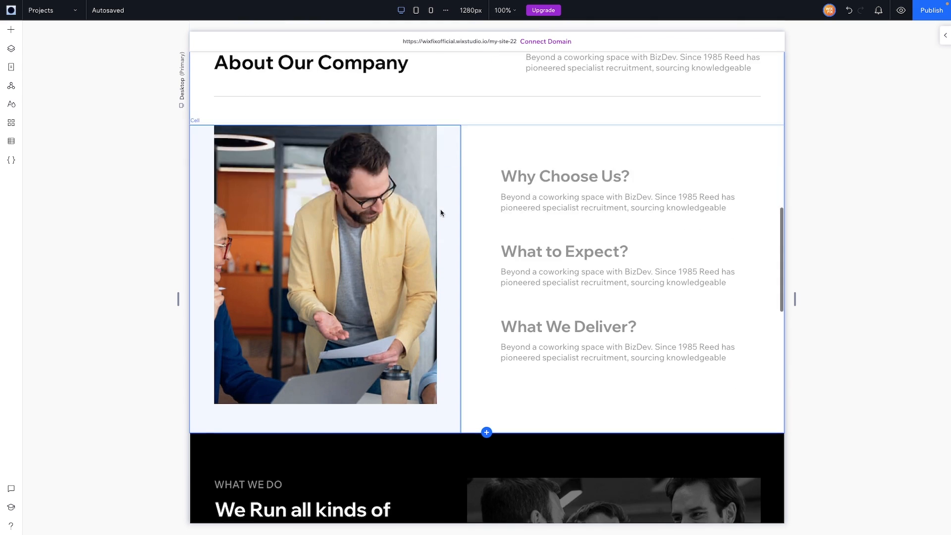
pyautogui.click(237, 239)
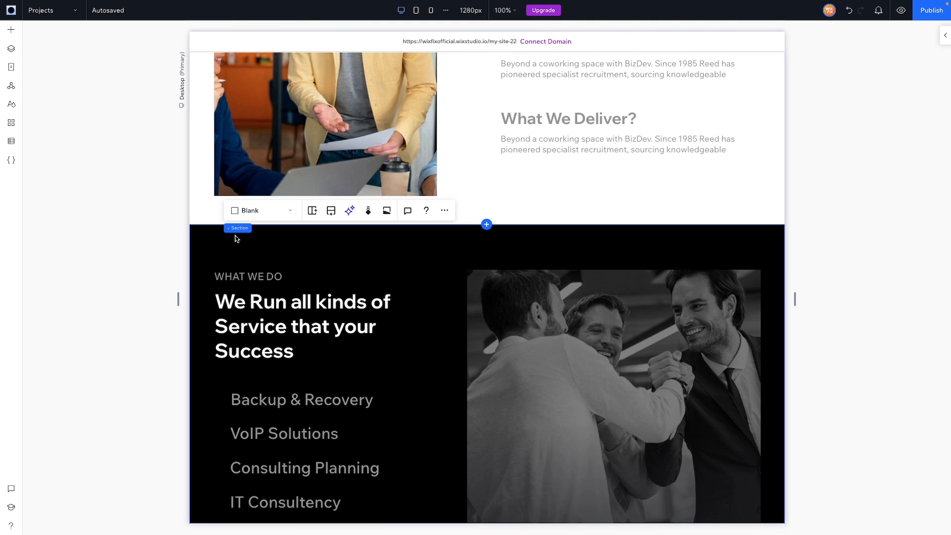
pyautogui.click(350, 211)
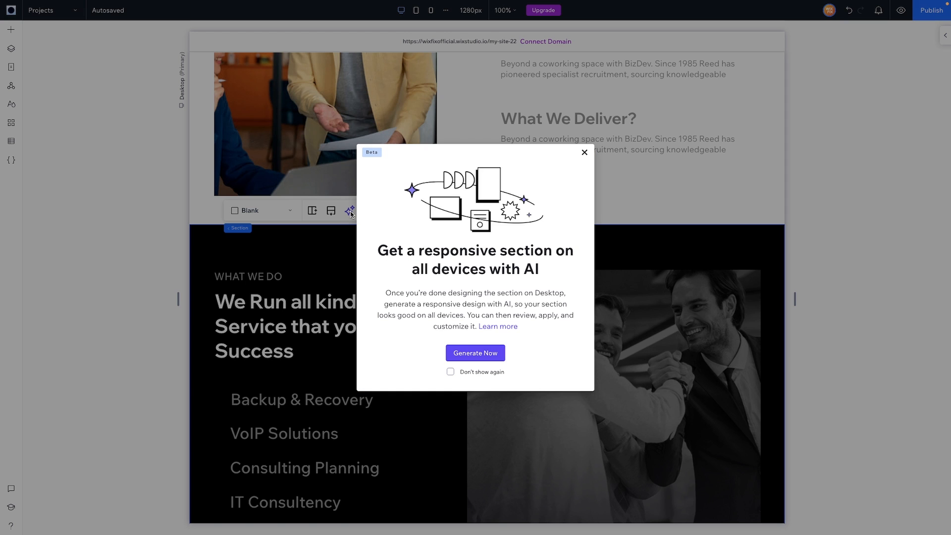
pyautogui.click(475, 353)
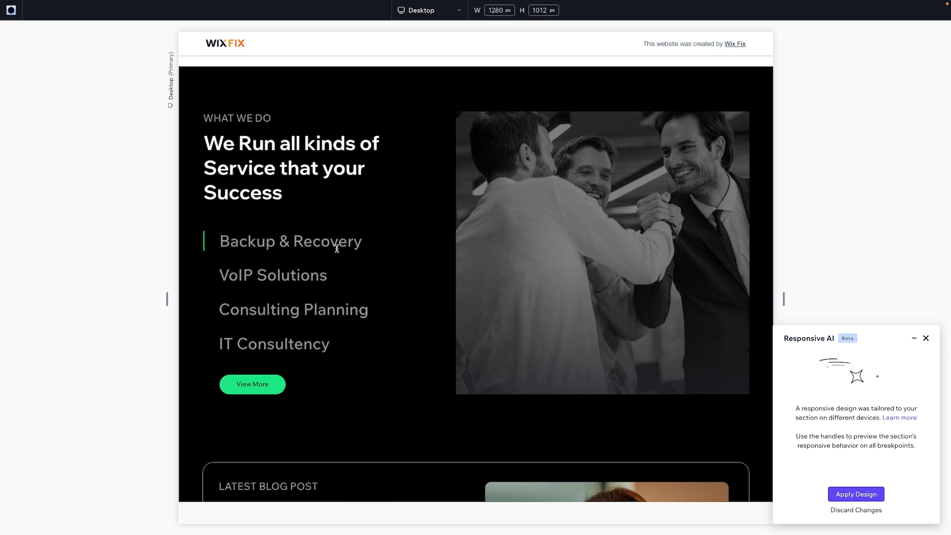
# Step: Preview the generated What We Do section at a mobile width of about 634 px and examine its image, service list and button
pyautogui.moveTo(166, 300); pyautogui.dragTo(316, 278)
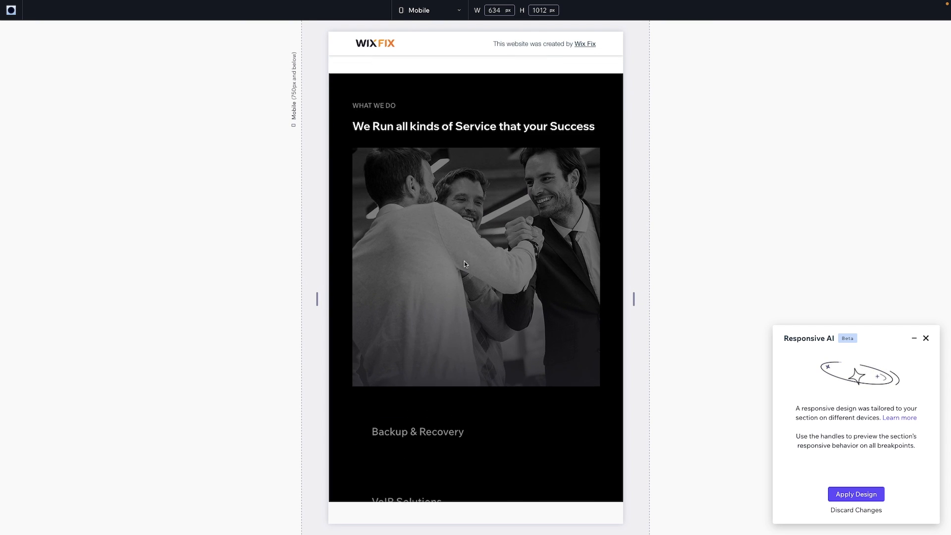
pyautogui.scroll(-5, 464, 263)
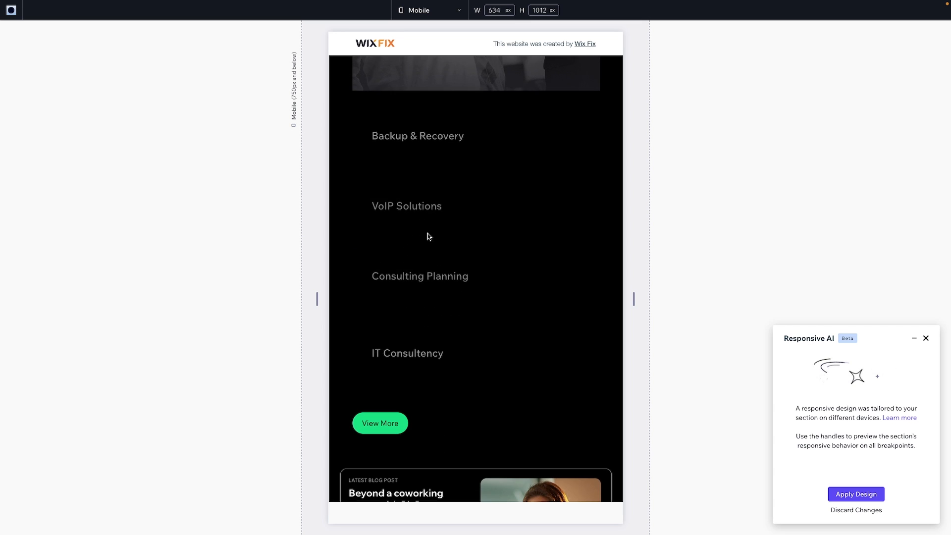
pyautogui.scroll(2, 480, 199)
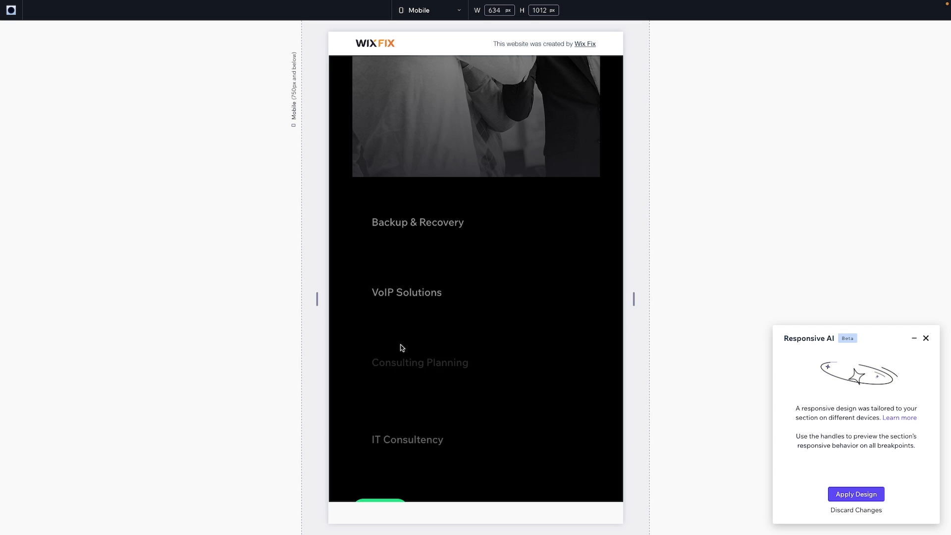
pyautogui.scroll(-3, 439, 266)
pyautogui.scroll(8, 453, 316)
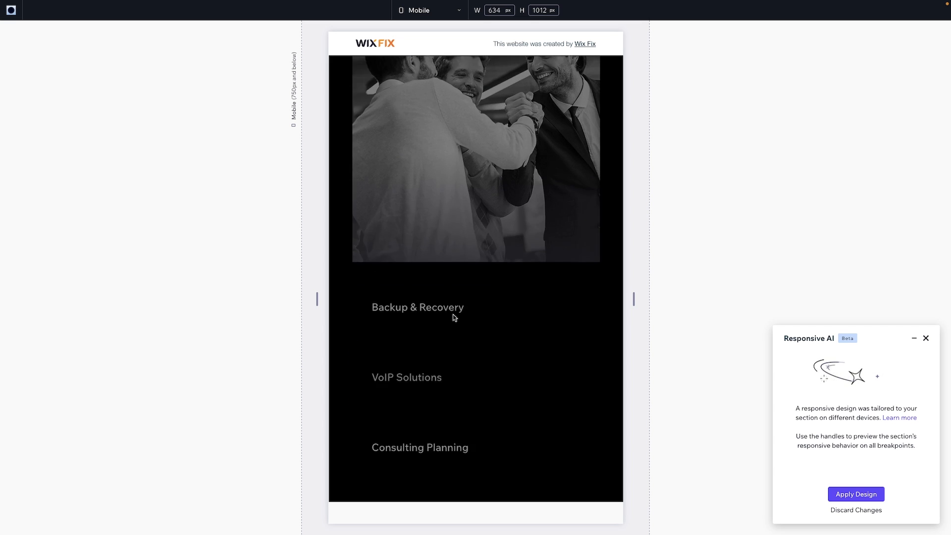
pyautogui.scroll(-10, 453, 315)
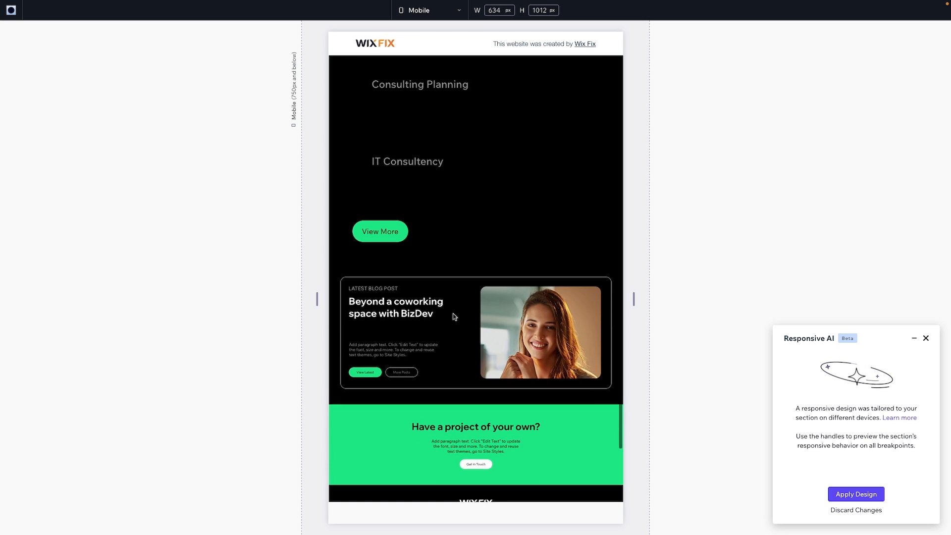
pyautogui.scroll(1, 464, 200)
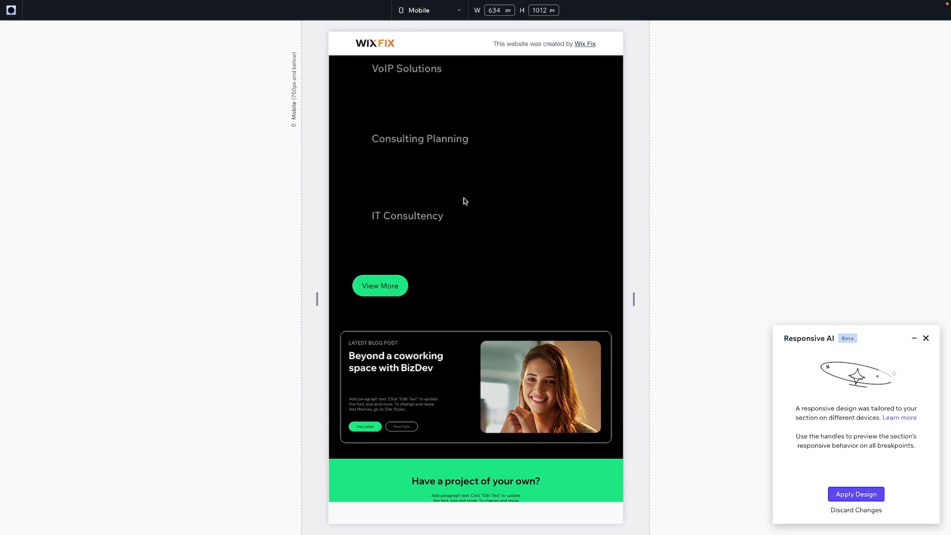
# Step: Apply the AI-generated responsive design to the What We Do section and check the sections around it on mobile
pyautogui.click(849, 494)
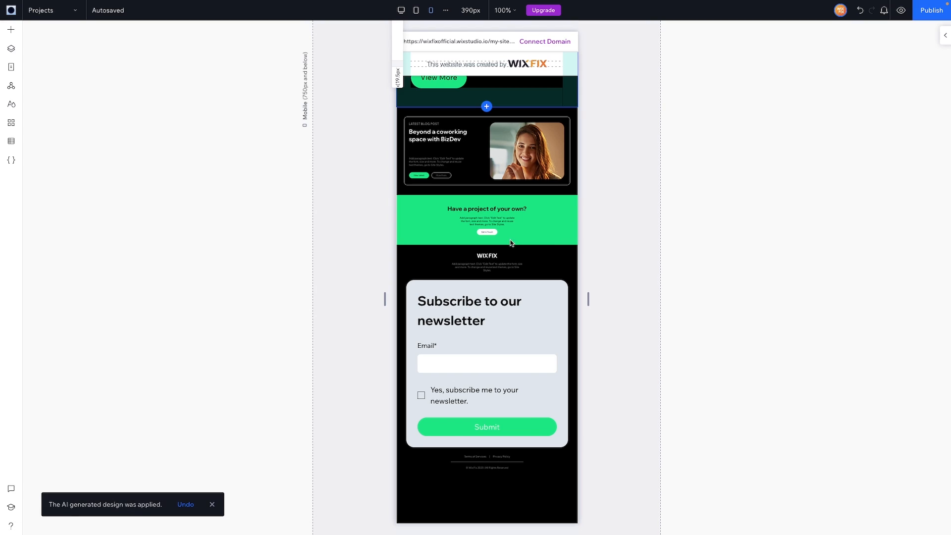
pyautogui.scroll(3, 450, 154)
pyautogui.scroll(-5, 433, 181)
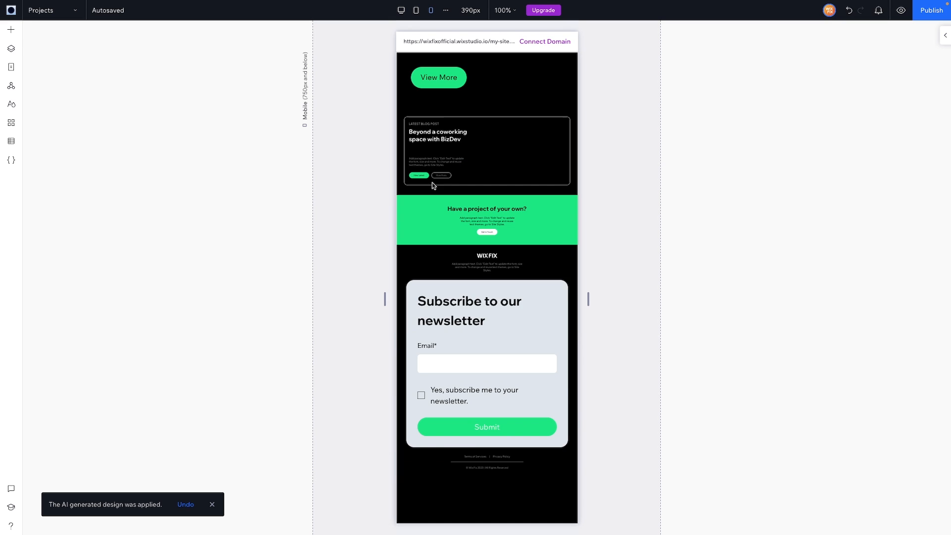
# Step: Set the bottom margin of the stack inside the Backup & Recovery container to 0 px at the mobile breakpoint
pyautogui.scroll(13, 455, 251)
pyautogui.scroll(-4, 456, 251)
pyautogui.scroll(-3, 457, 250)
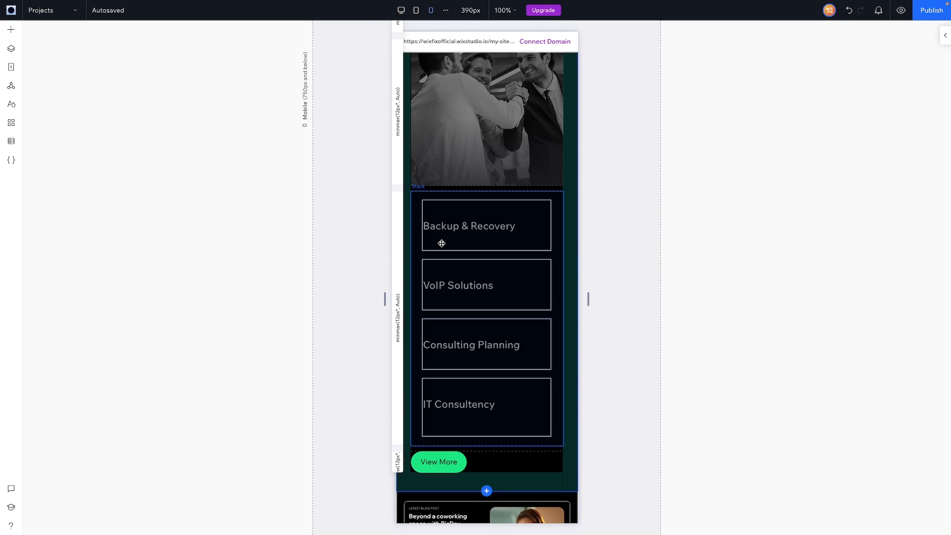
pyautogui.click(441, 243)
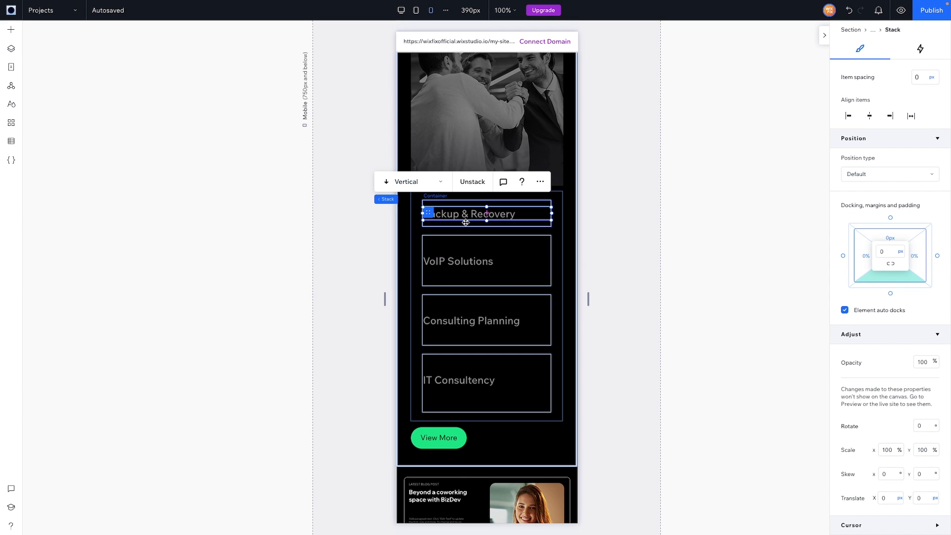
# Step: Edit the Backup & Recovery container's hover interaction, Animation 1, so its text turns theme green #10E981
pyautogui.click(466, 222)
pyautogui.scroll(5, 921, 85)
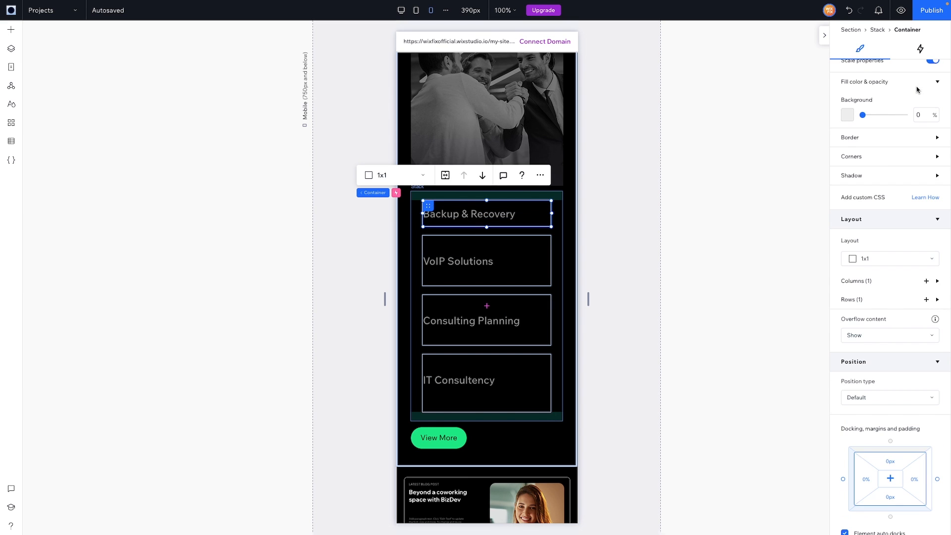
pyautogui.click(920, 49)
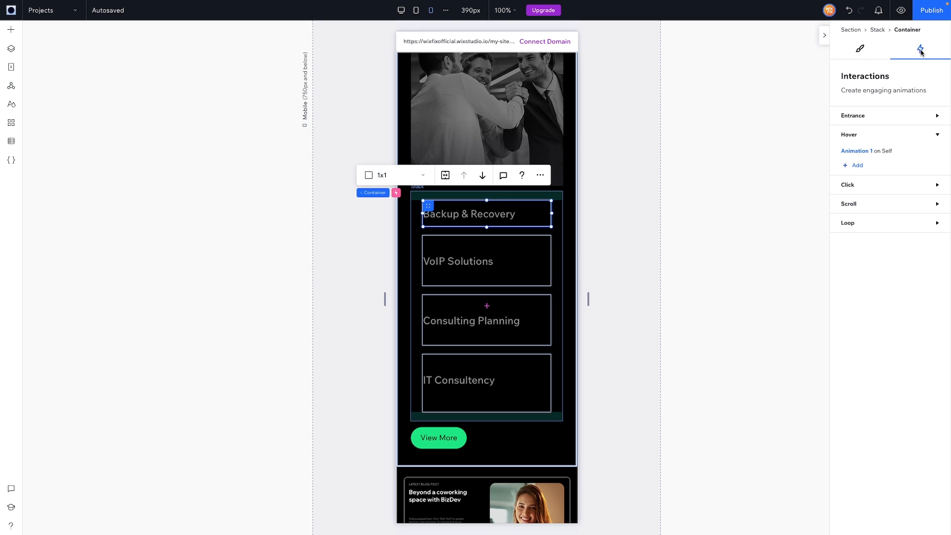
pyautogui.click(887, 151)
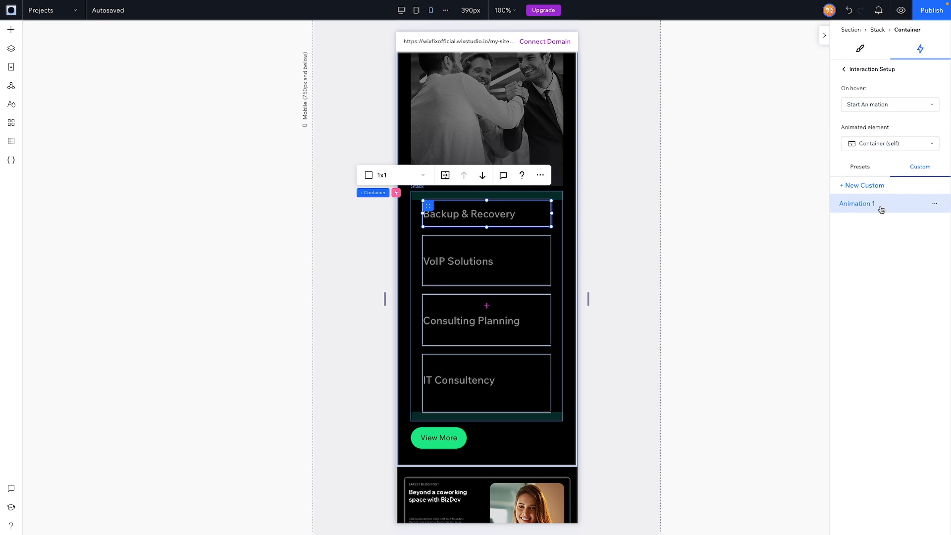
pyautogui.click(936, 207)
pyautogui.click(926, 218)
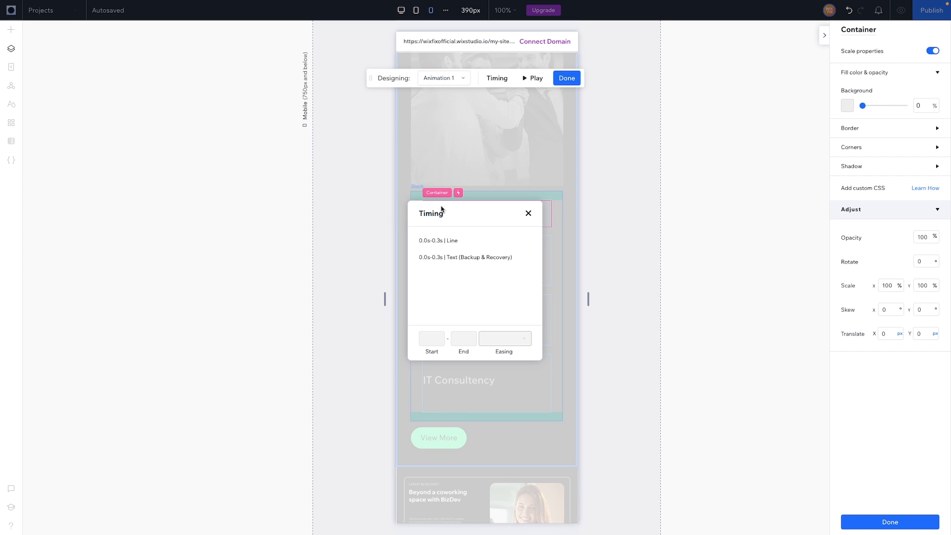
pyautogui.moveTo(440, 210); pyautogui.dragTo(268, 189)
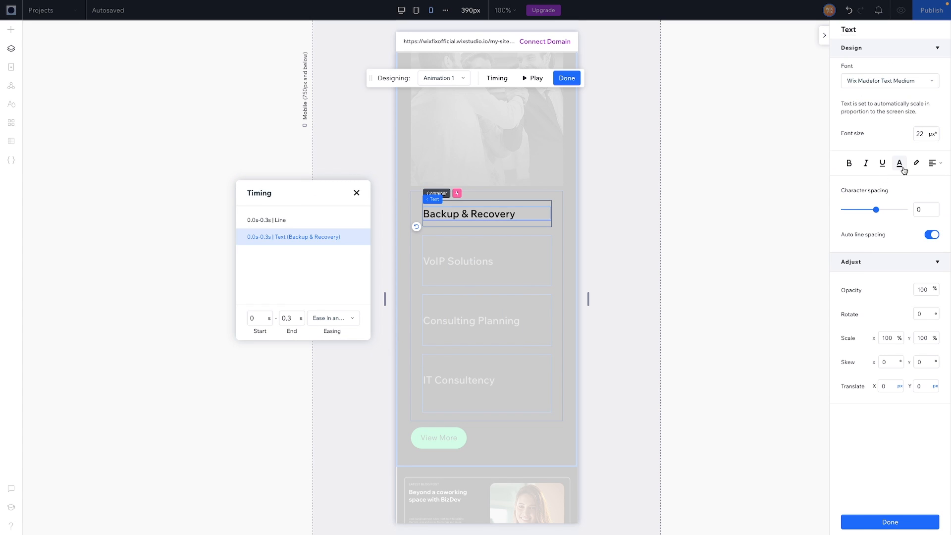
pyautogui.click(901, 164)
pyautogui.click(895, 273)
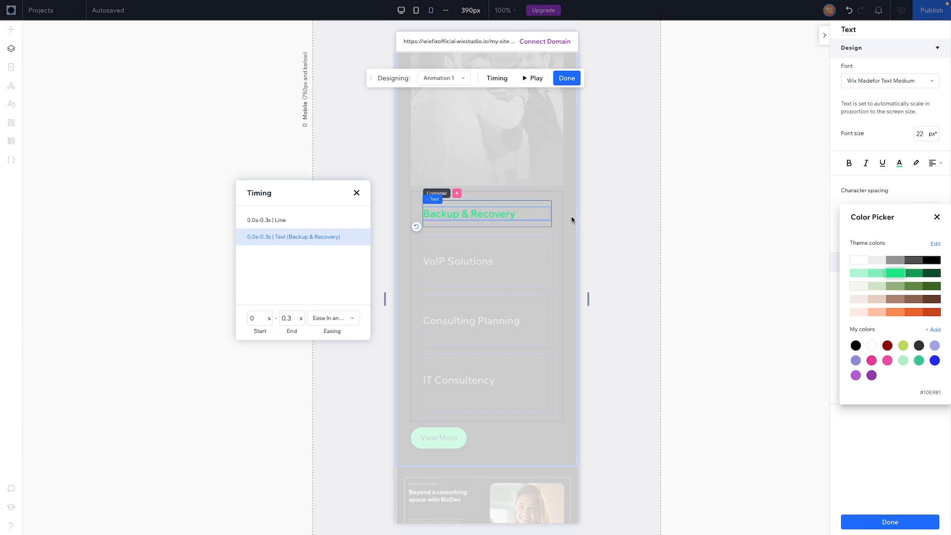
pyautogui.click(565, 78)
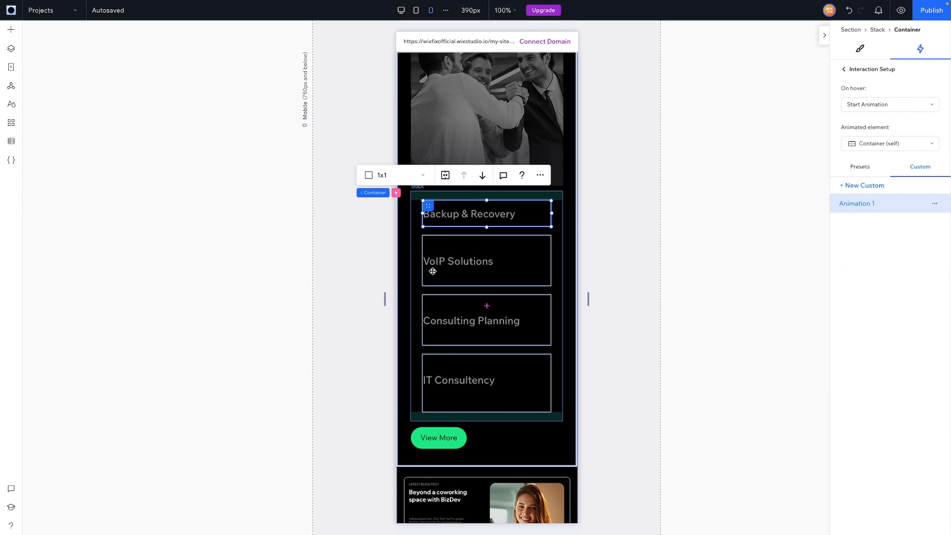
# Step: Return to the desktop breakpoint, then generate and apply a responsive AI design for the Latest Blog Post section
pyautogui.scroll(-6, 515, 295)
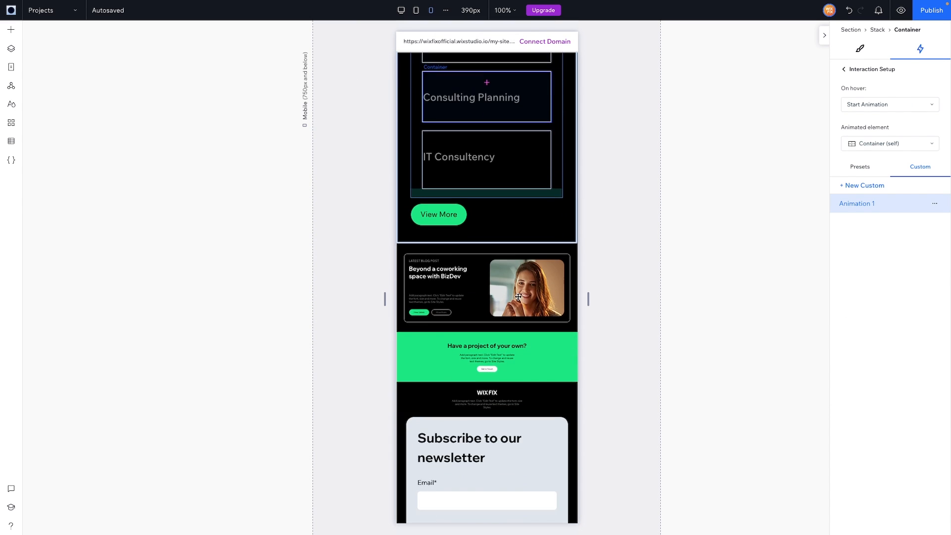
pyautogui.click(402, 10)
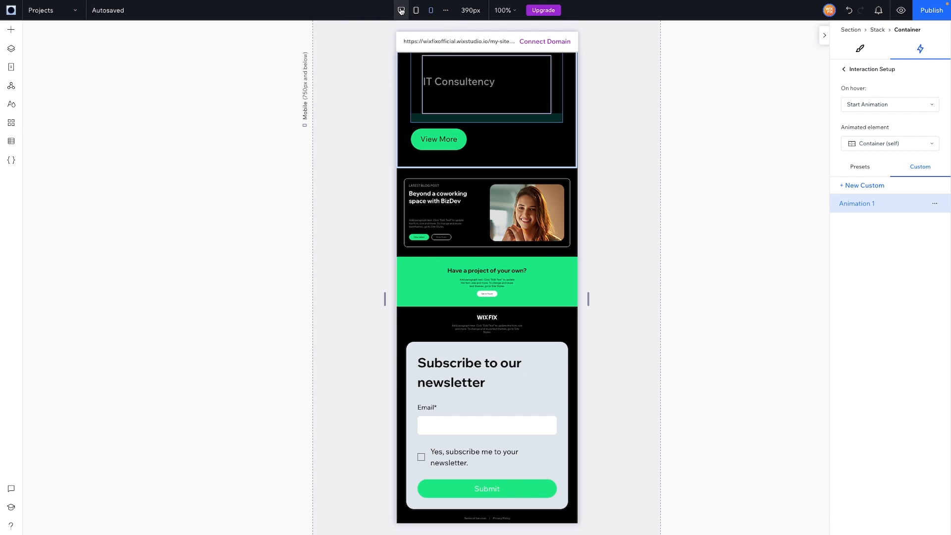
pyautogui.scroll(-7, 436, 149)
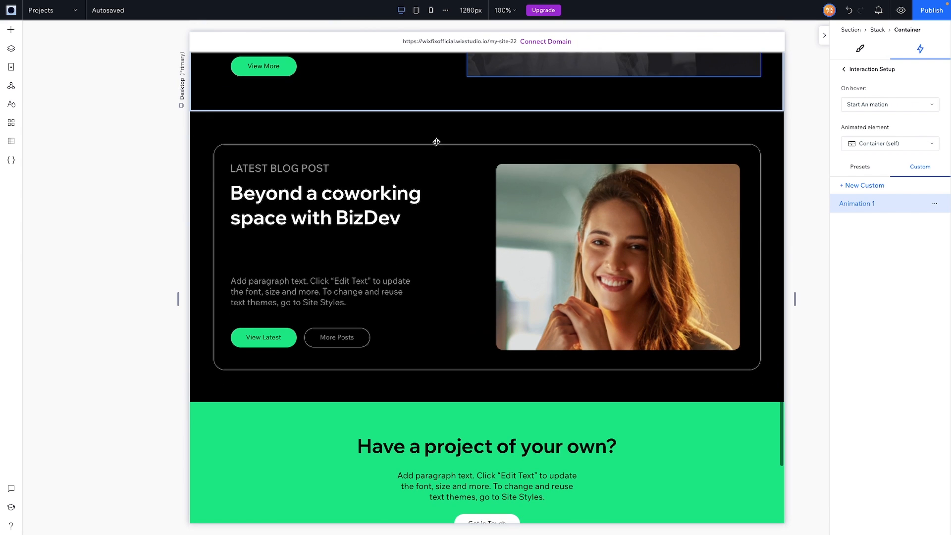
pyautogui.click(417, 131)
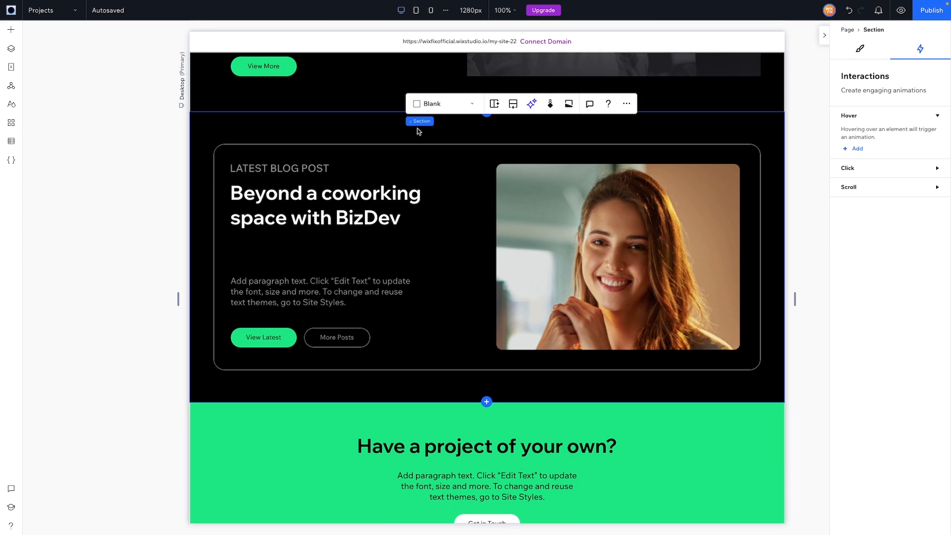
pyautogui.click(530, 105)
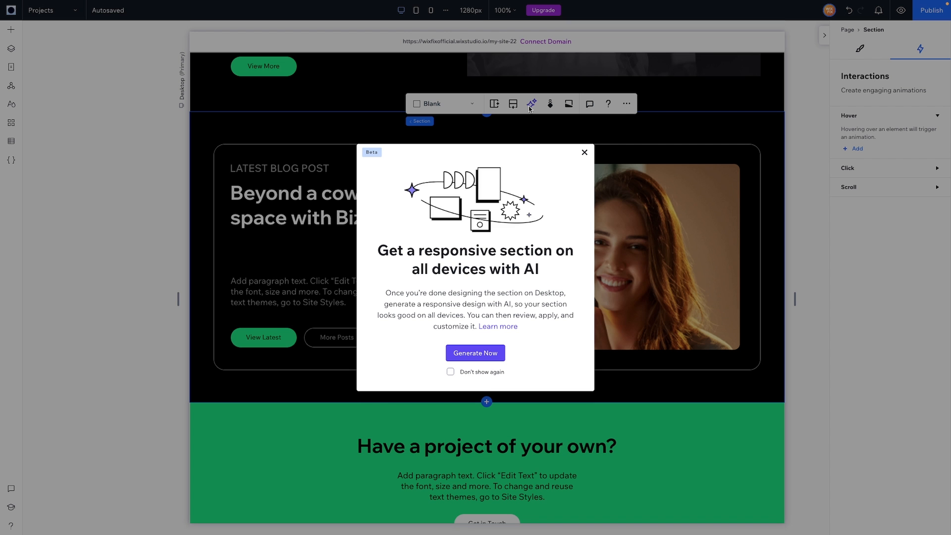
pyautogui.click(472, 354)
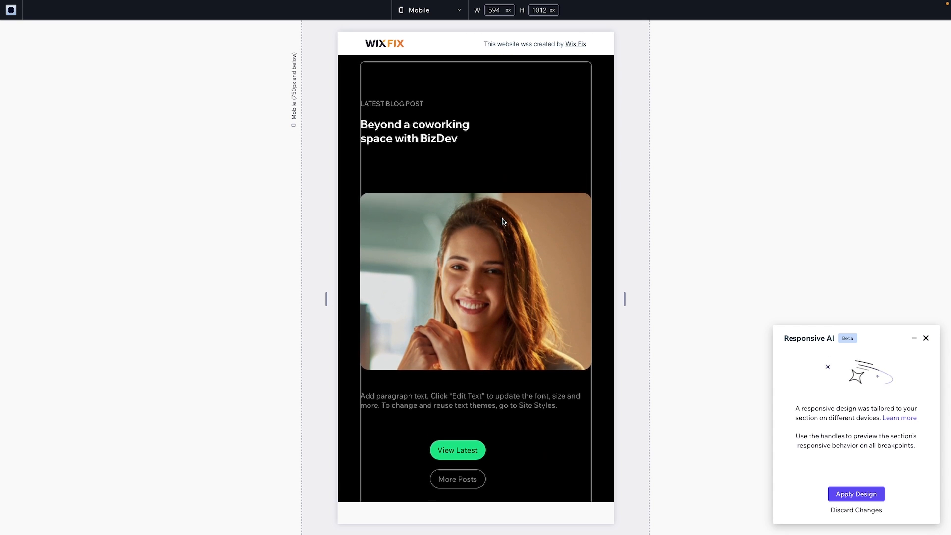
pyautogui.click(882, 495)
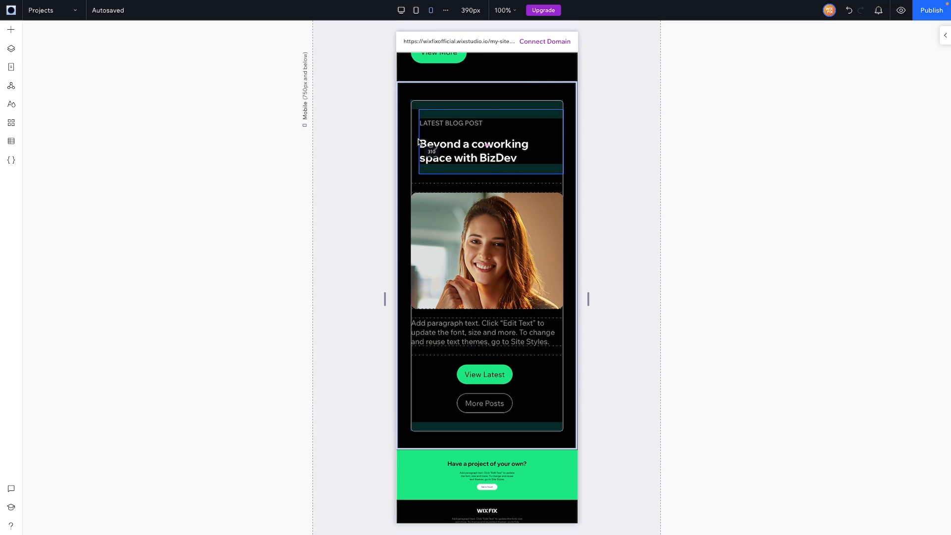
# Step: Move the blog card's heading block slightly in from the left border and set the photo's left margin to 20 px
pyautogui.click(419, 141)
pyautogui.click(477, 251)
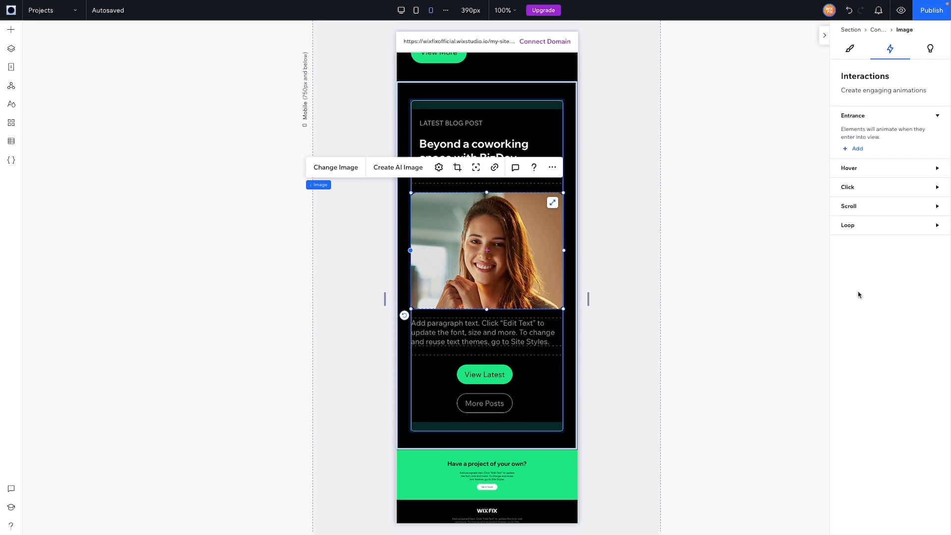
pyautogui.click(850, 48)
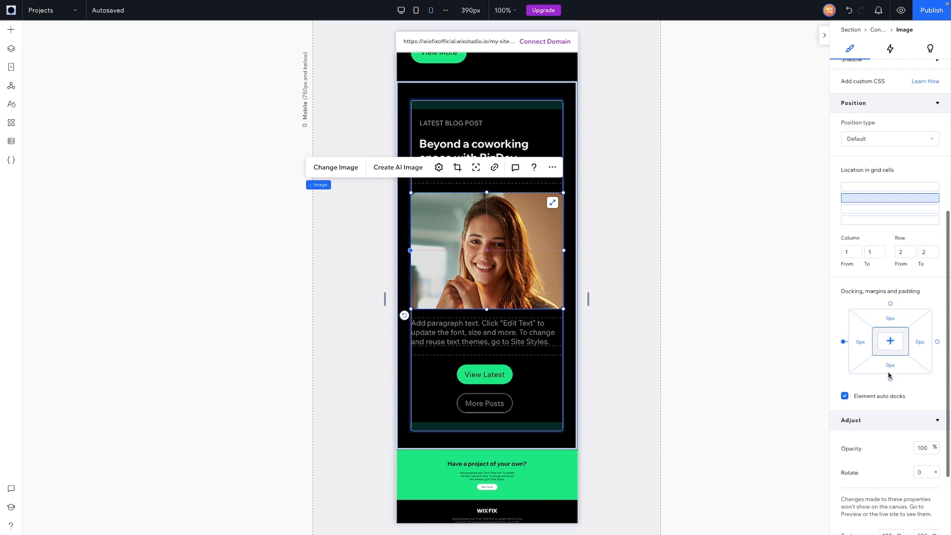
pyautogui.click(861, 333)
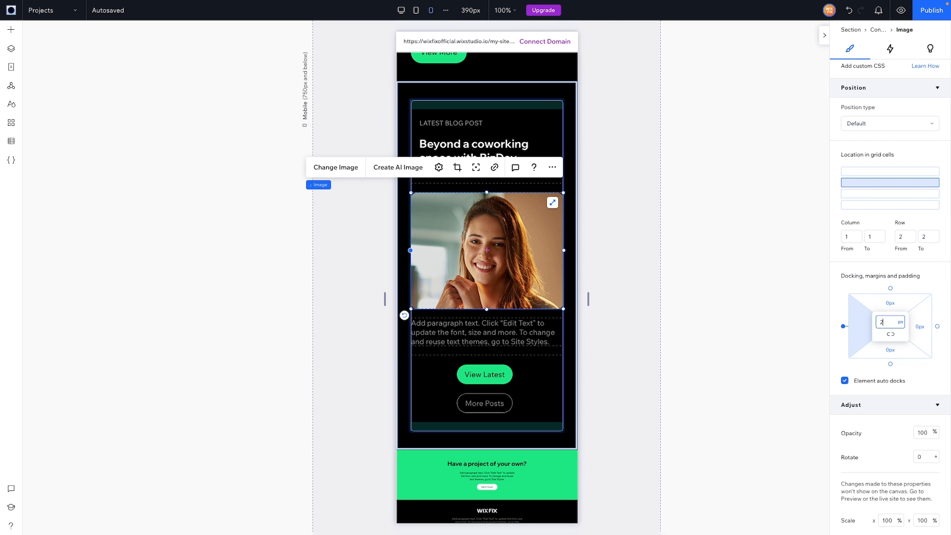
pyautogui.write('20')
pyautogui.press('Tab')
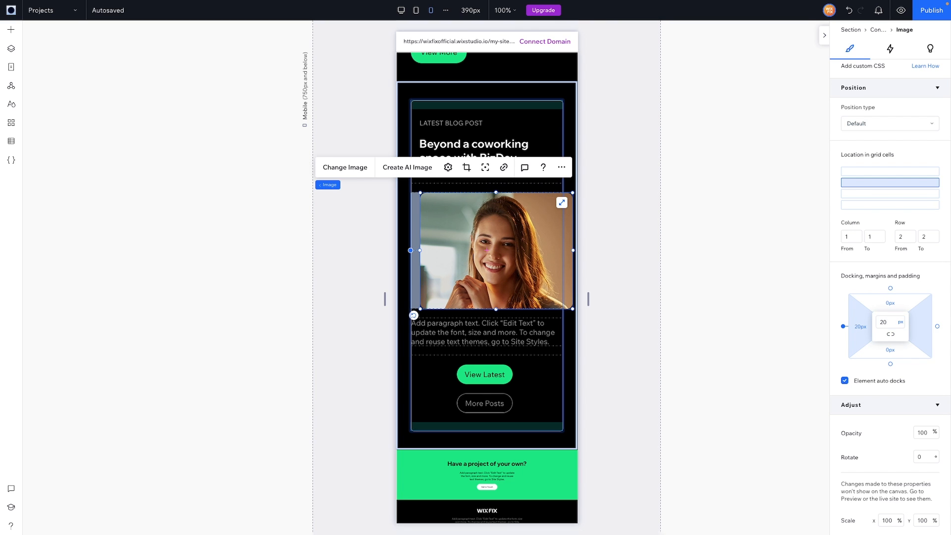
# Step: Give the paragraph below the blog photo a 20 px left margin and adjust its position inside the card
pyautogui.click(488, 331)
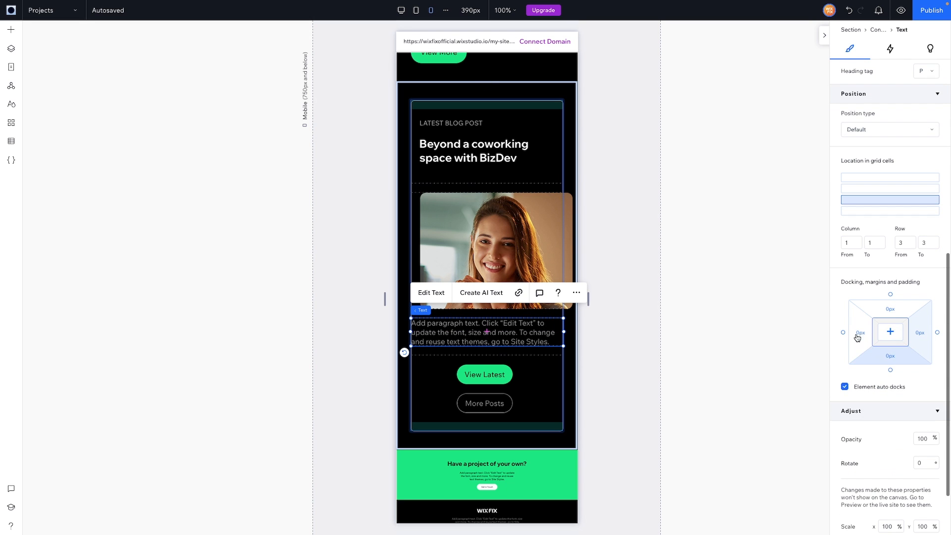
pyautogui.click(861, 338)
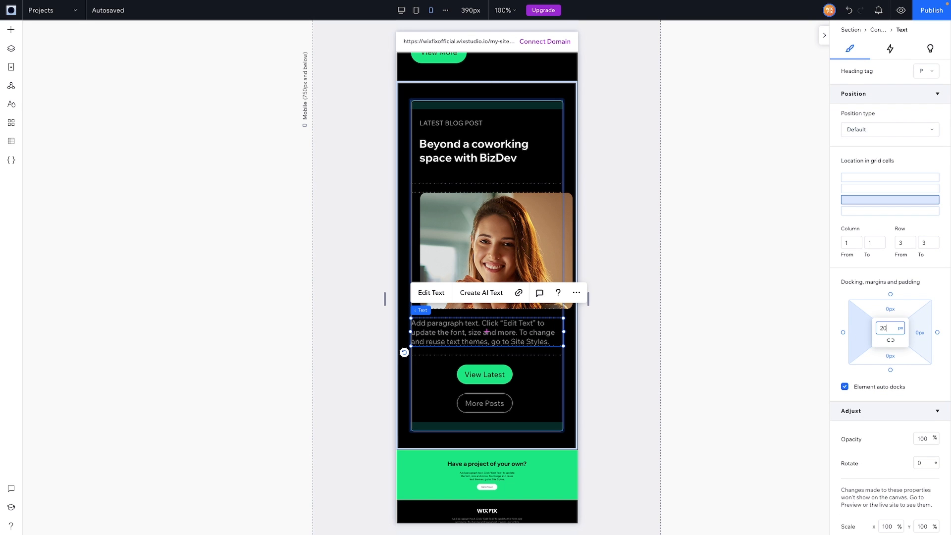
pyautogui.press('Return')
pyautogui.moveTo(425, 335); pyautogui.dragTo(422, 335)
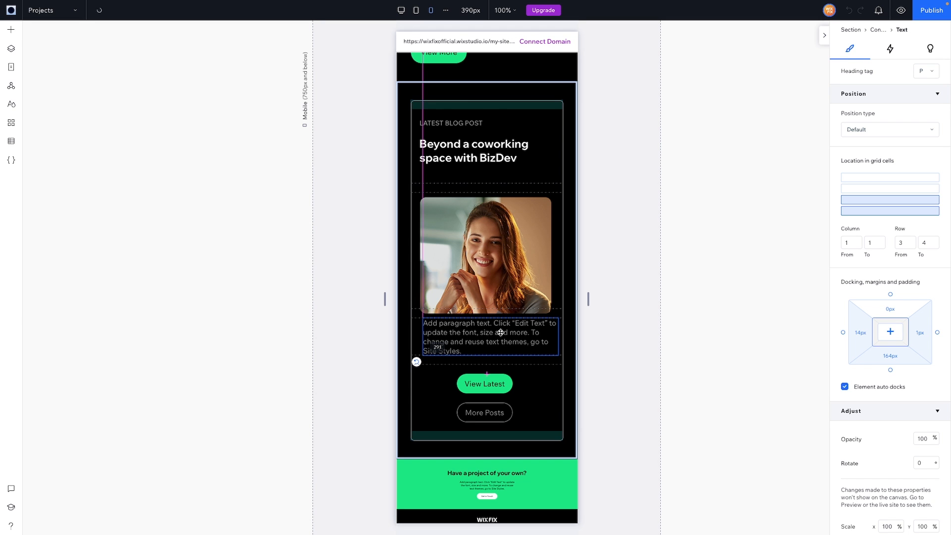
# Step: Check the green Have a project of your own section and footer on mobile, then review the page at the desktop breakpoint
pyautogui.scroll(-5, 517, 366)
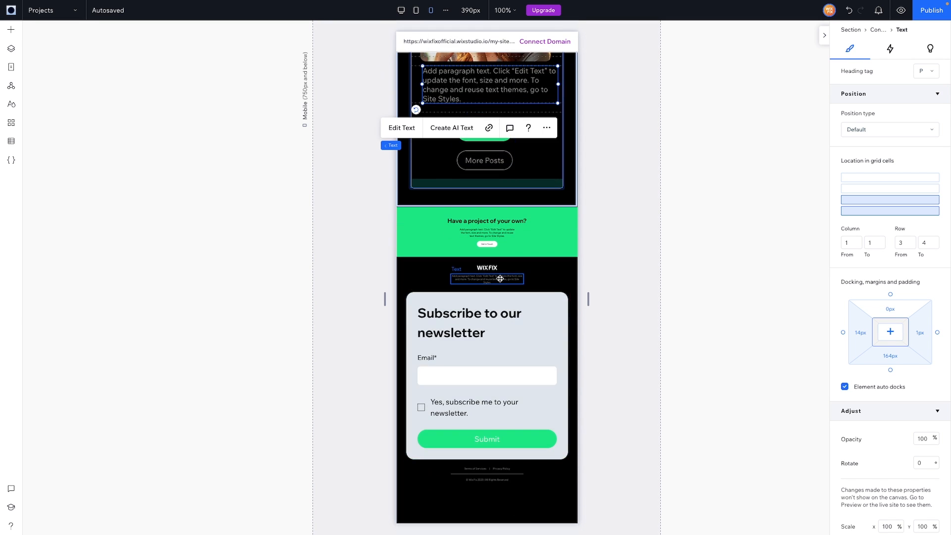
pyautogui.click(412, 227)
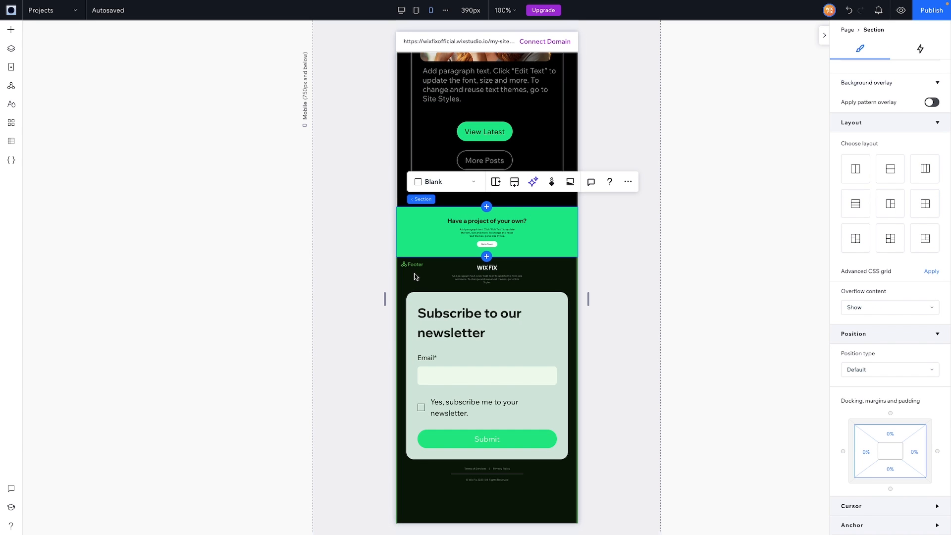
pyautogui.scroll(5, 595, 278)
pyautogui.click(401, 11)
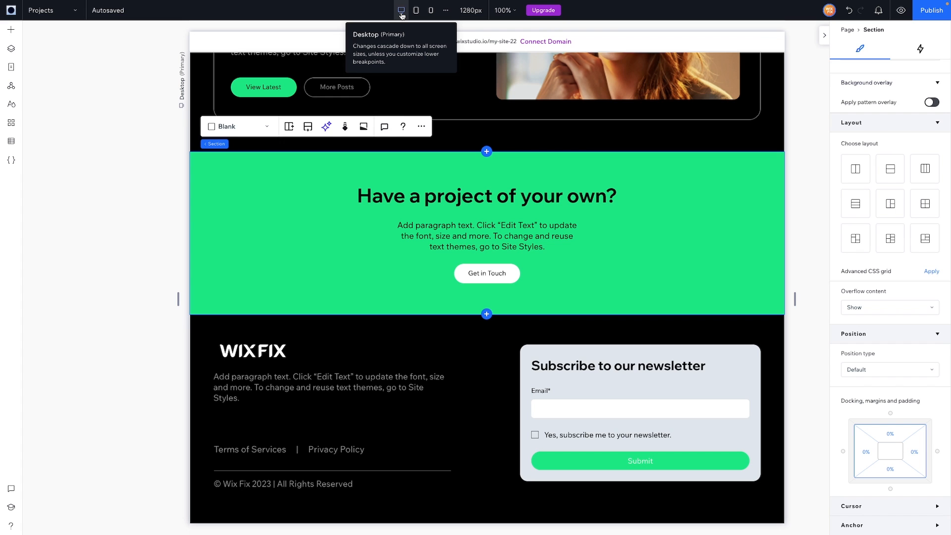
pyautogui.scroll(15, 282, 228)
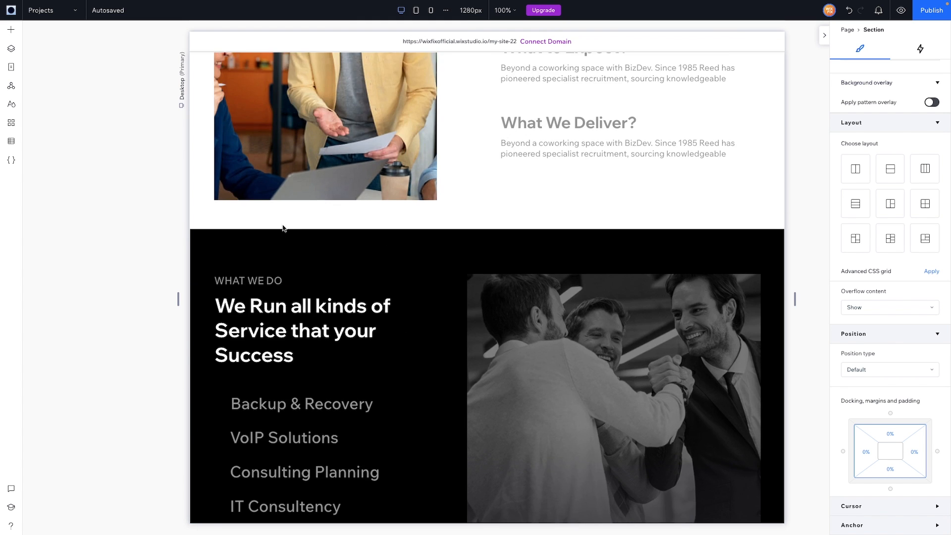
pyautogui.scroll(1, 283, 227)
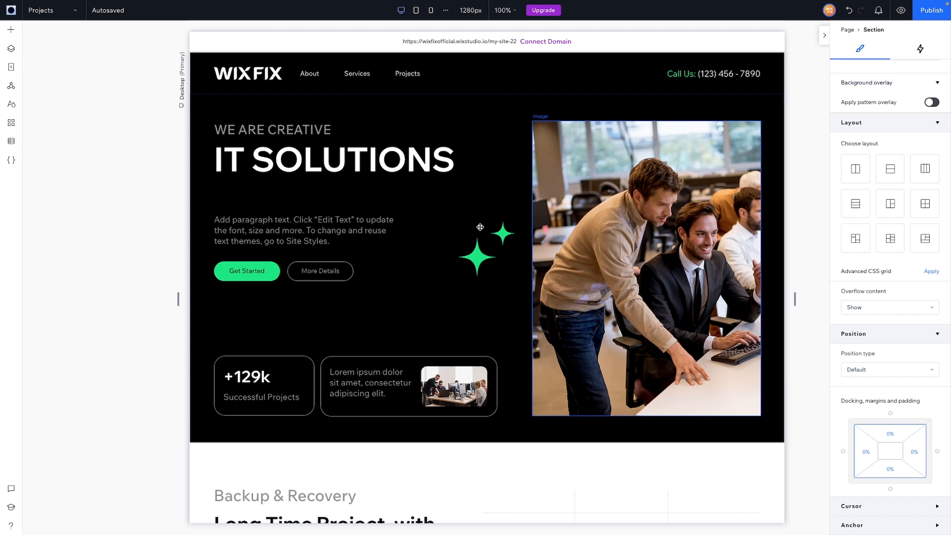